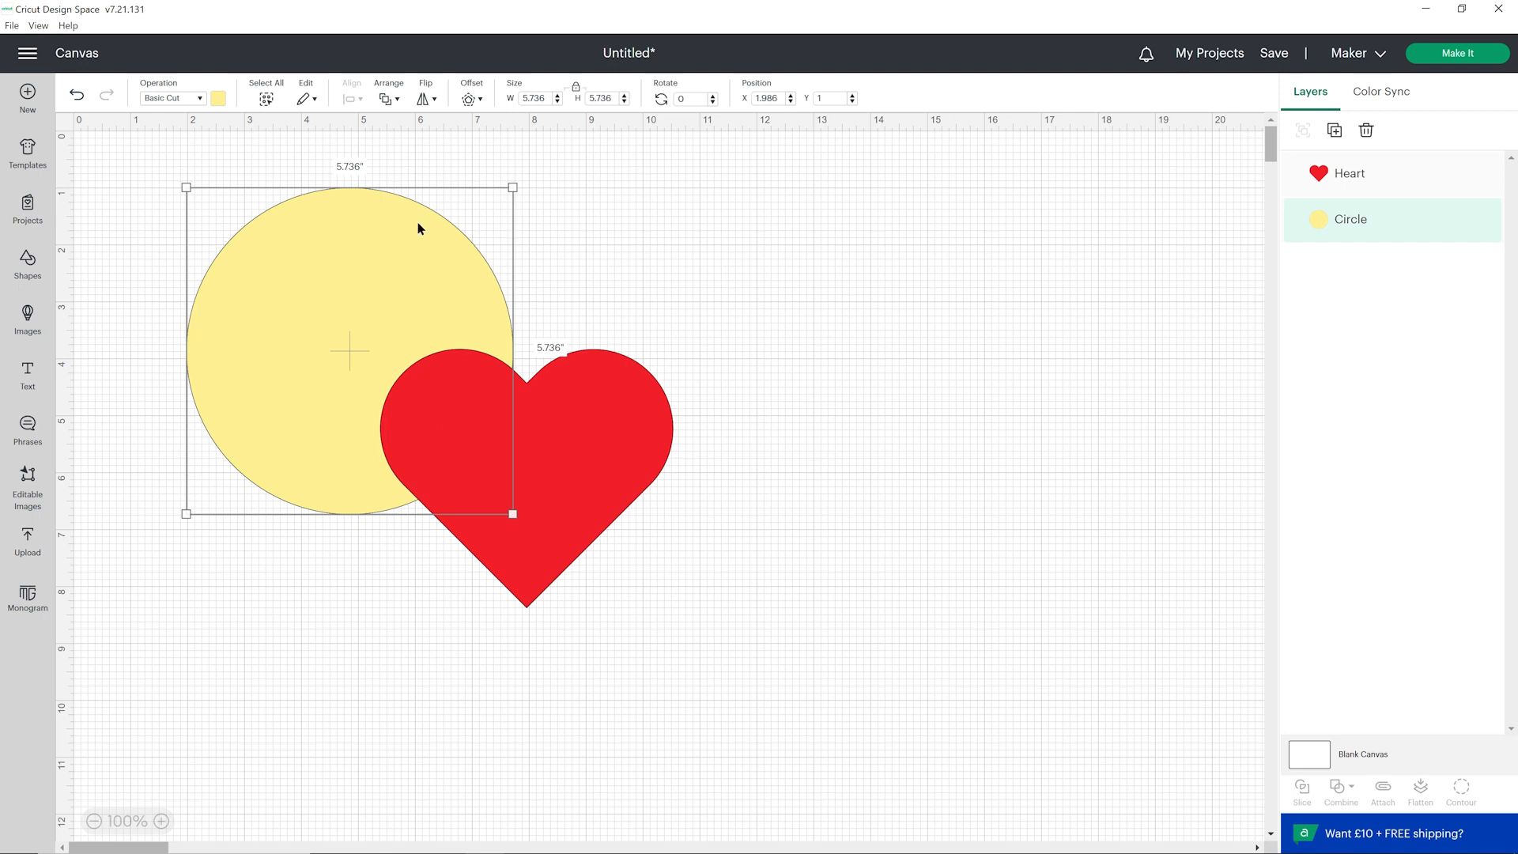
Place a duplicate of the yellow circle beside the heart at about X 12.32 inches and recolor it orange.
left_click(1334, 127)
left_click_drag(400, 299, 969, 276)
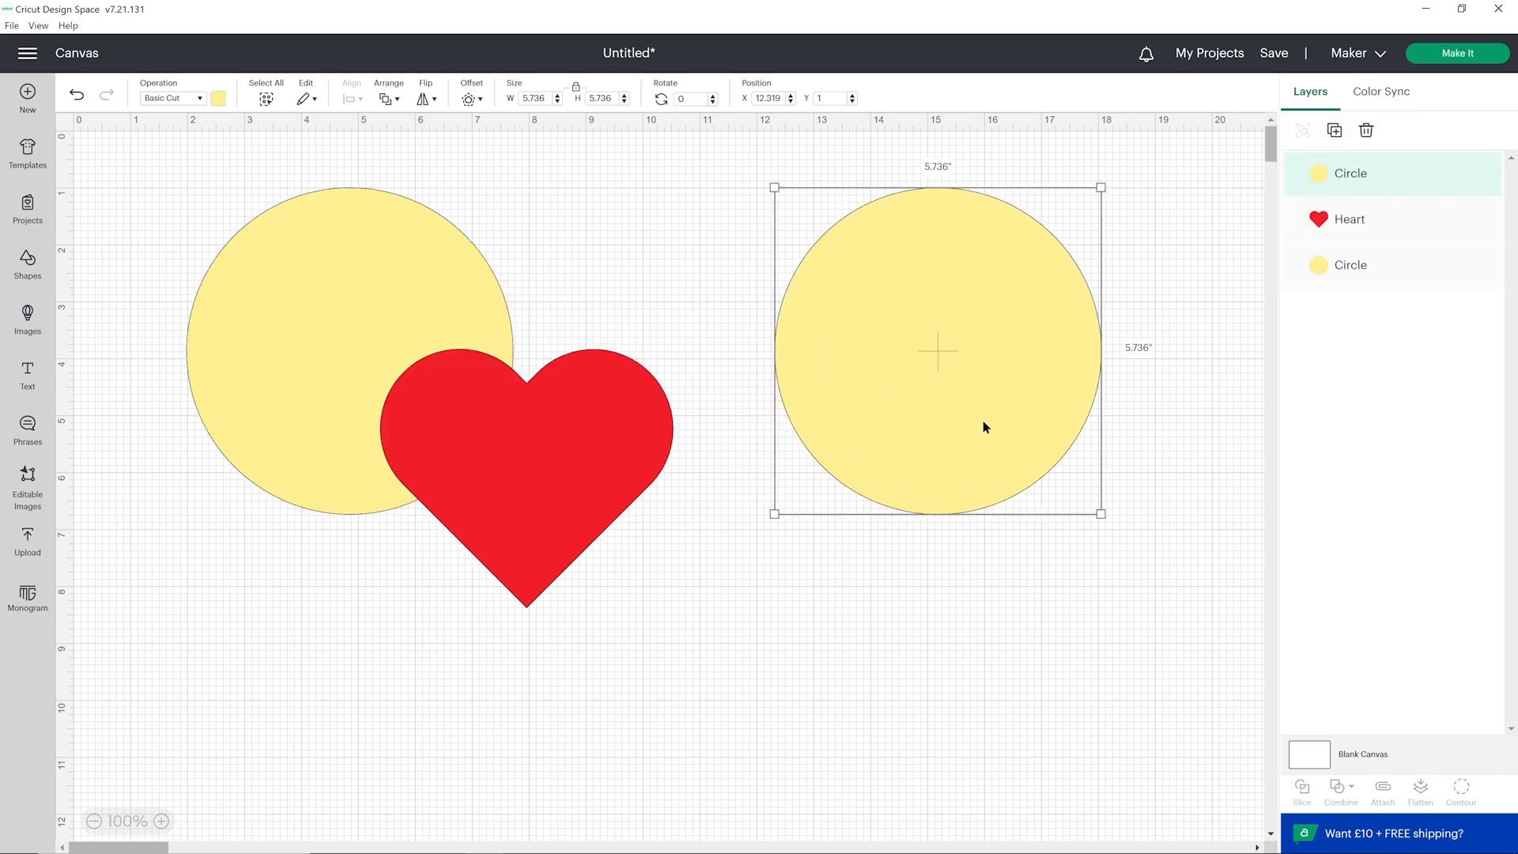
left_click(218, 98)
left_click(356, 213)
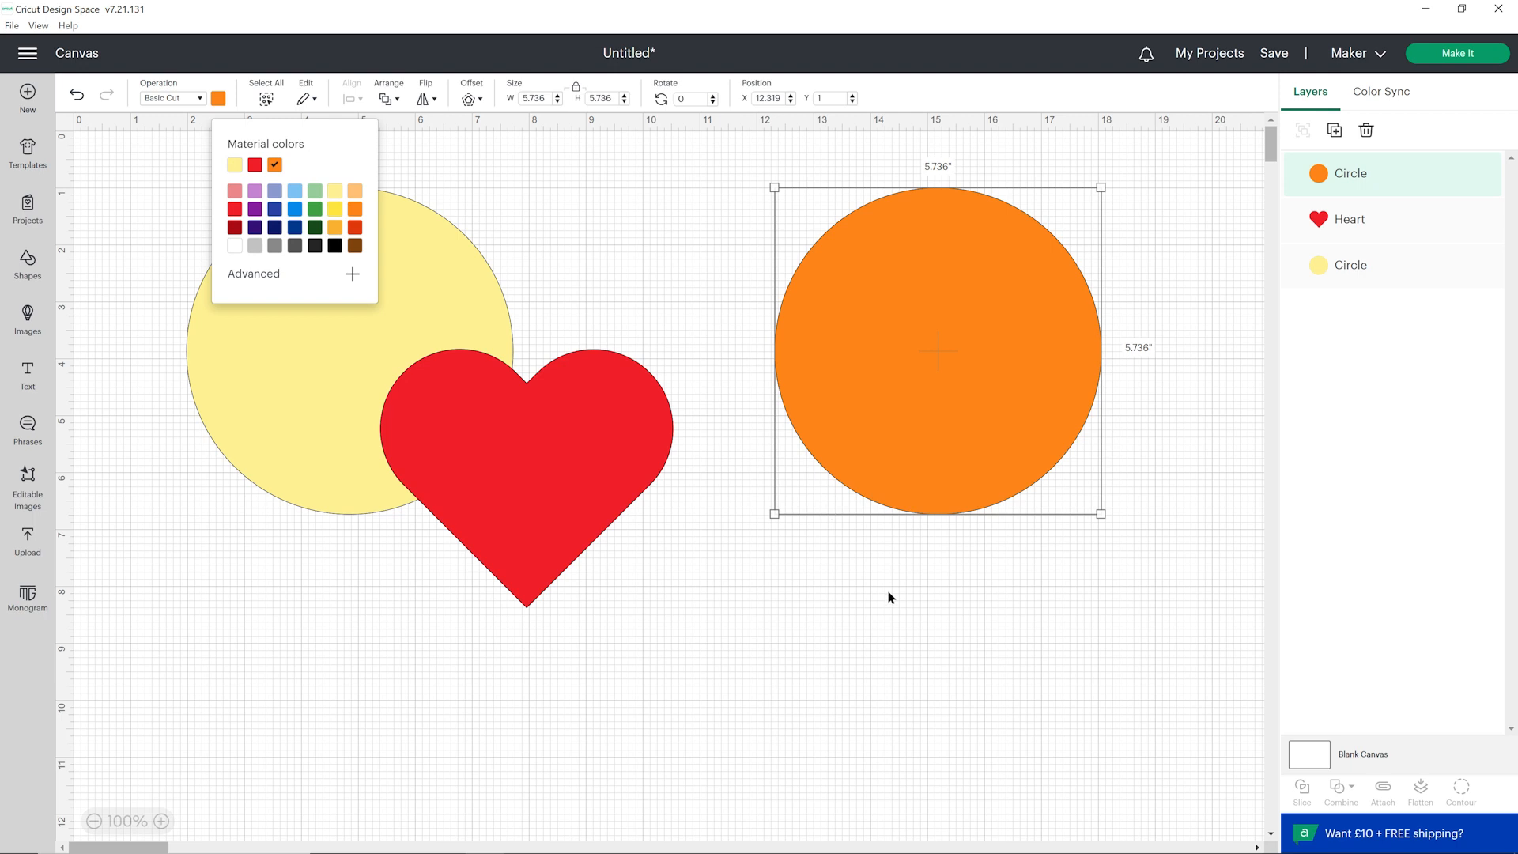
left_click(1091, 548)
left_click(1042, 437)
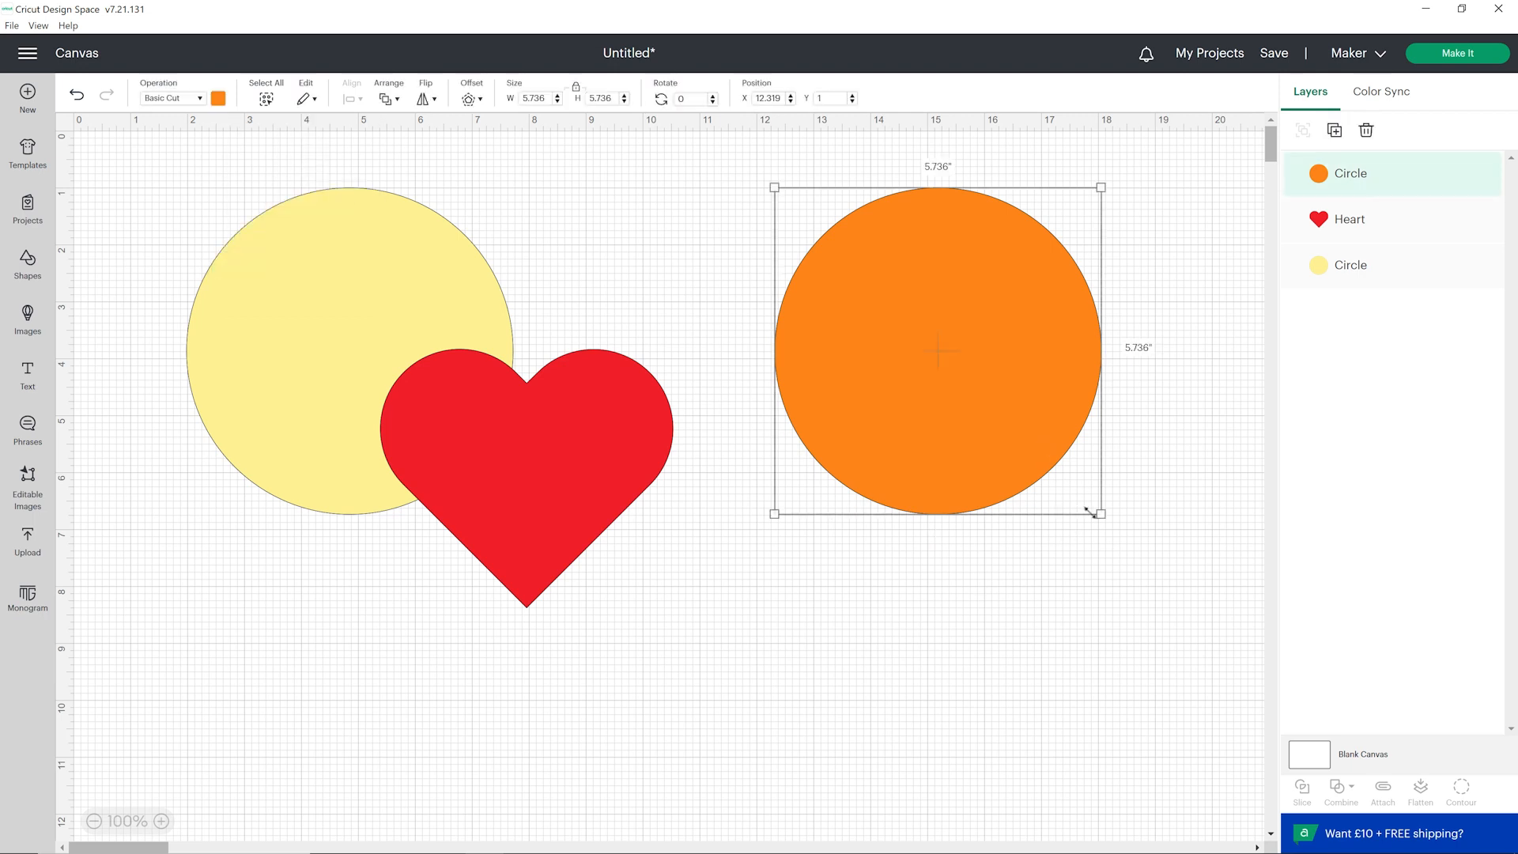
Scale the orange circle down to about 3.99 inches across and rotate it about 73 degrees.
left_click_drag(1102, 515, 1007, 401)
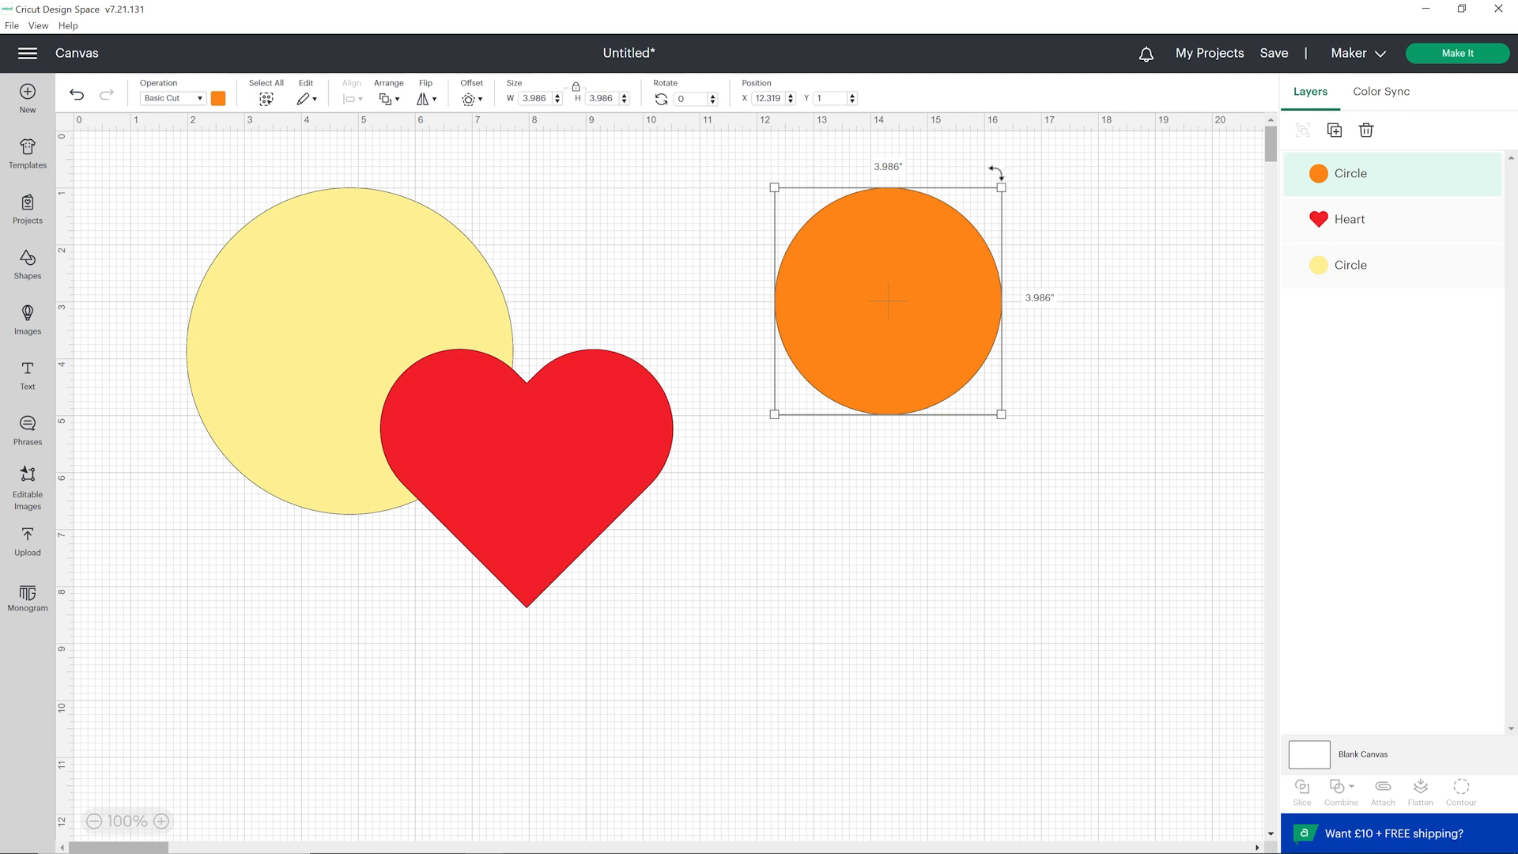
left_click_drag(995, 171, 1037, 369)
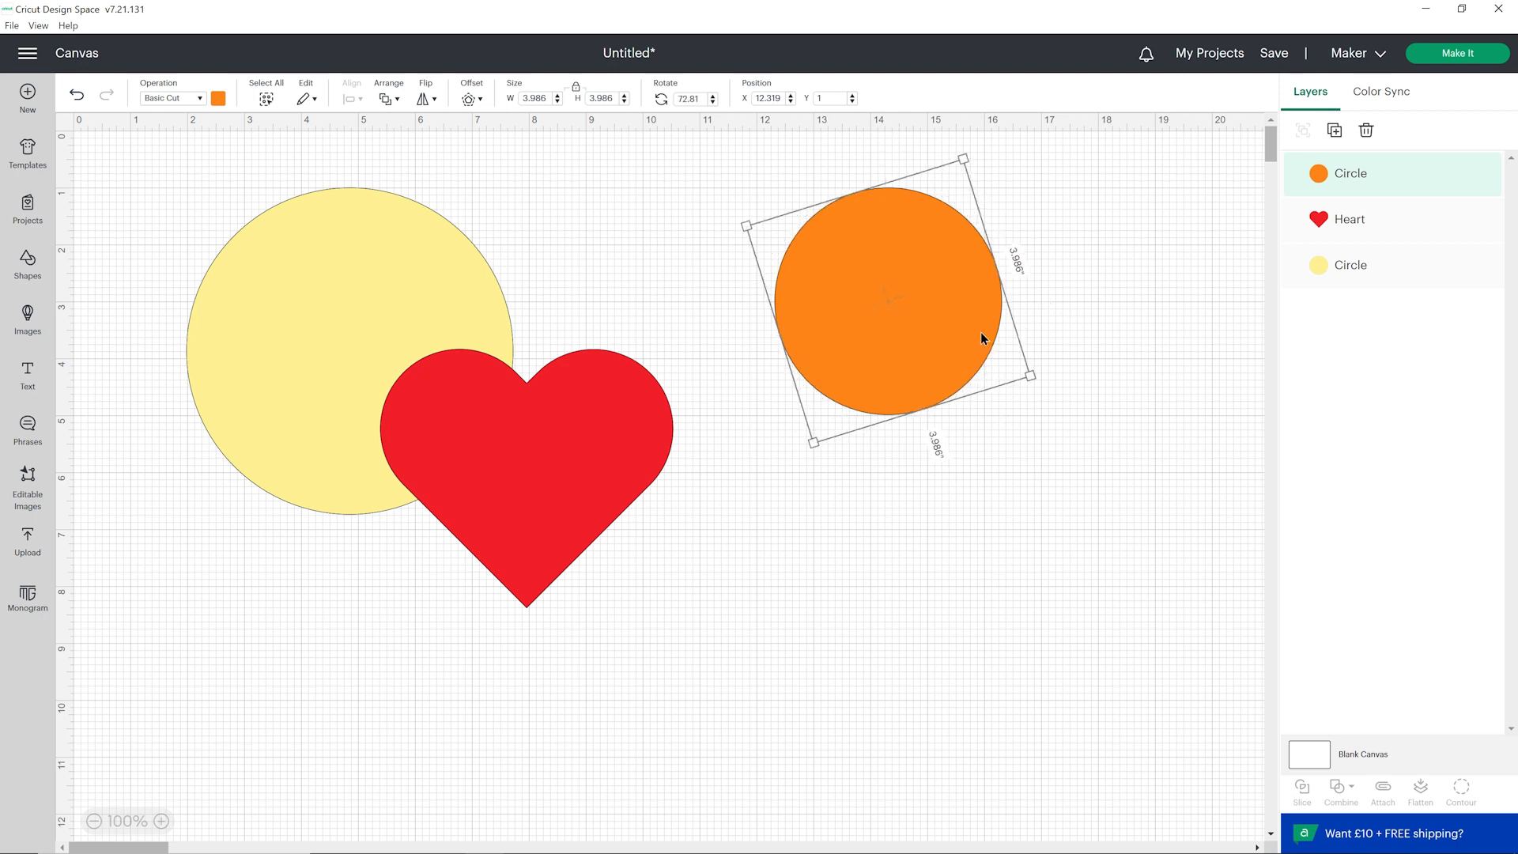
Delete the orange circle and rotate the red heart clockwise.
key("Delete")
left_click(649, 372)
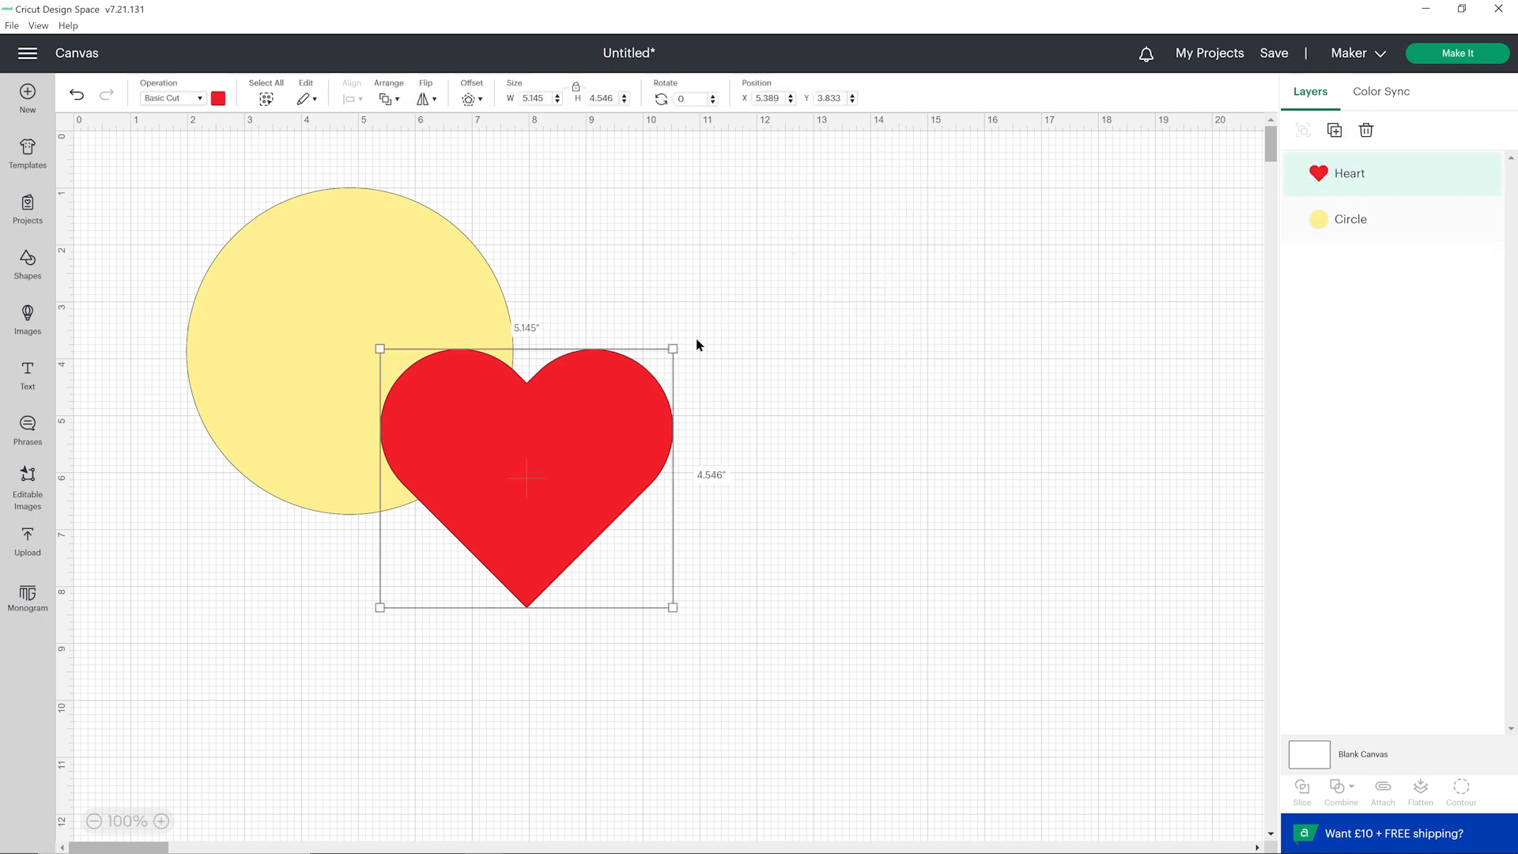
left_click_drag(681, 331, 743, 387)
left_click(853, 566)
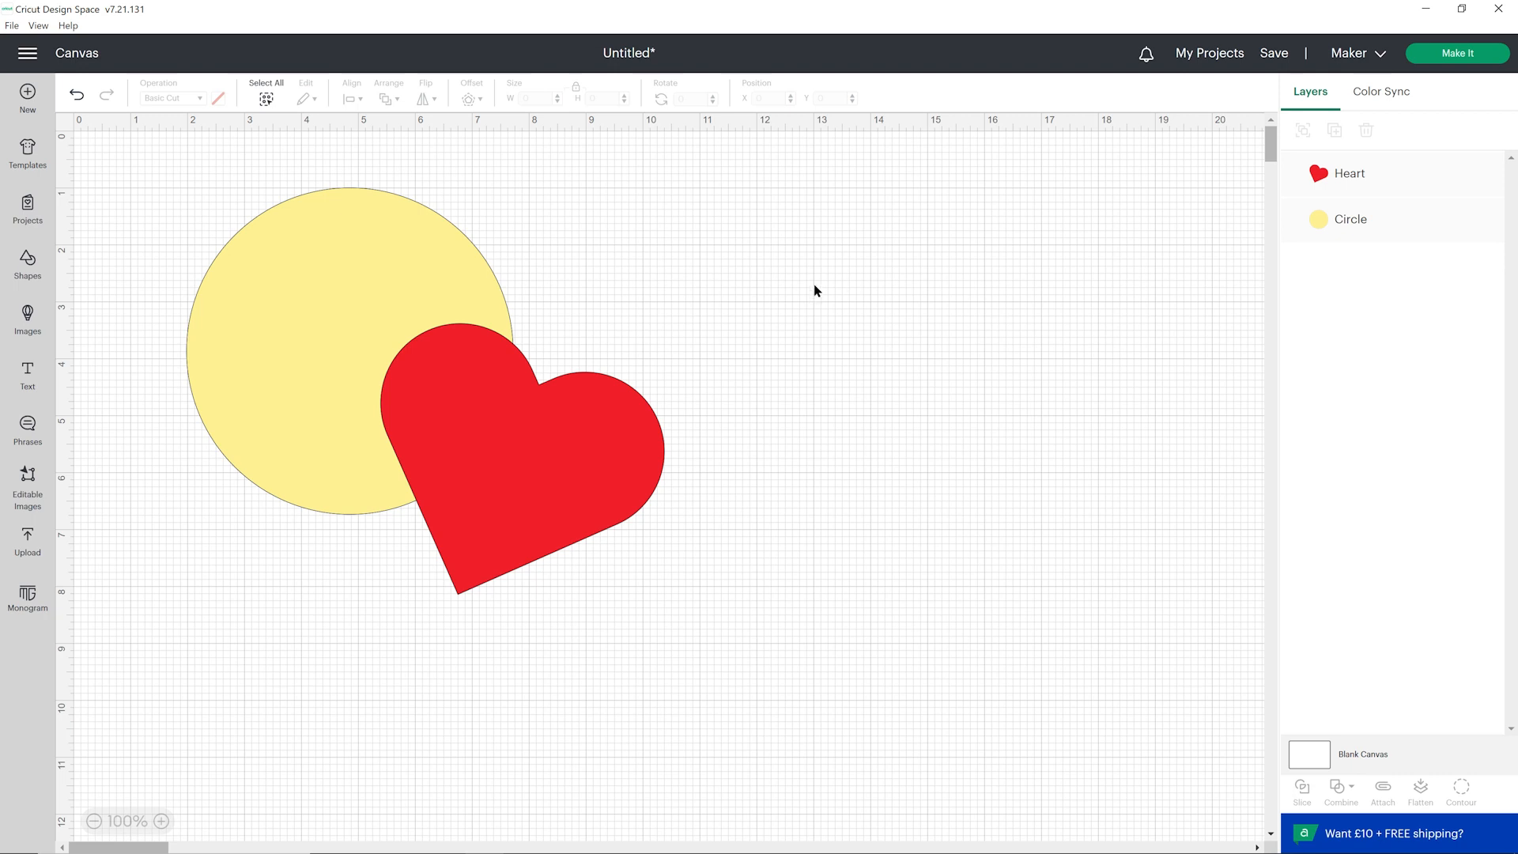
Undo the heart's rotation and the orange circle's deletion.
left_click(77, 96)
left_click(77, 94)
left_click(77, 95)
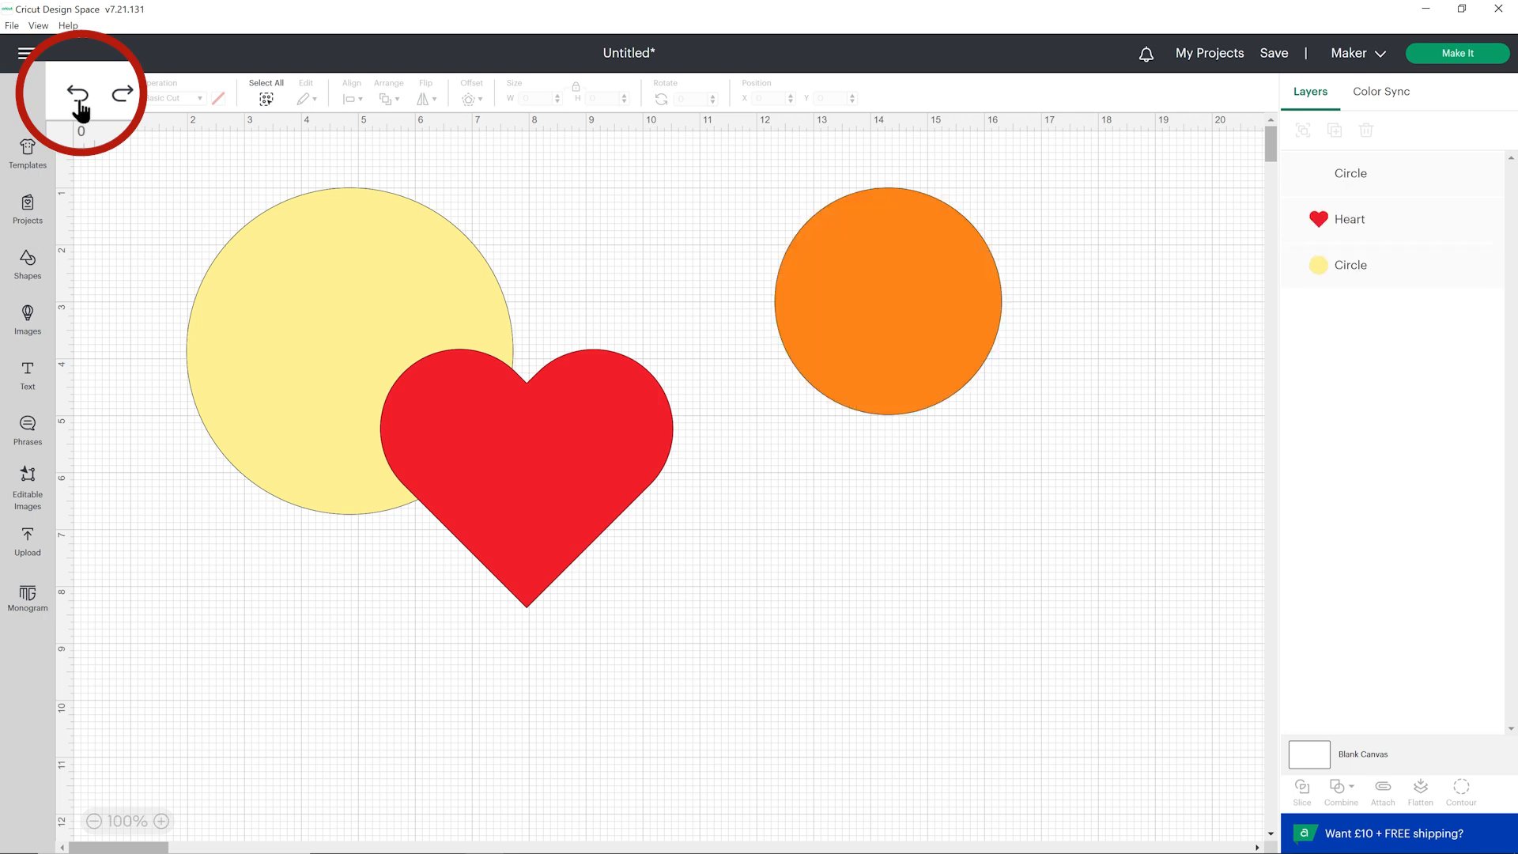
Delete the orange circle from the canvas, leaving the heart and the yellow circle.
left_click(894, 307)
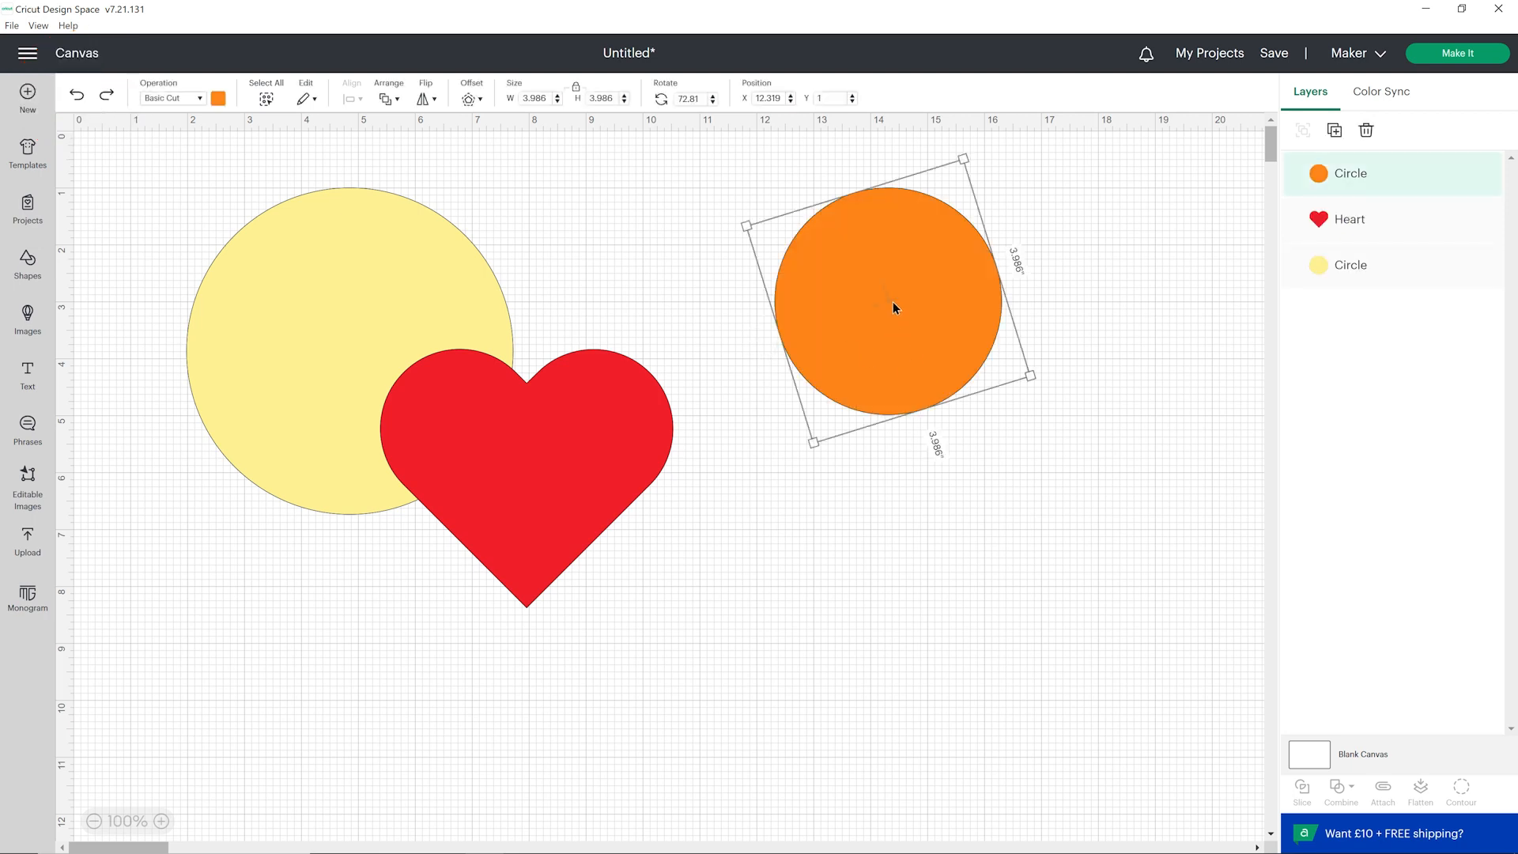
left_click(1365, 124)
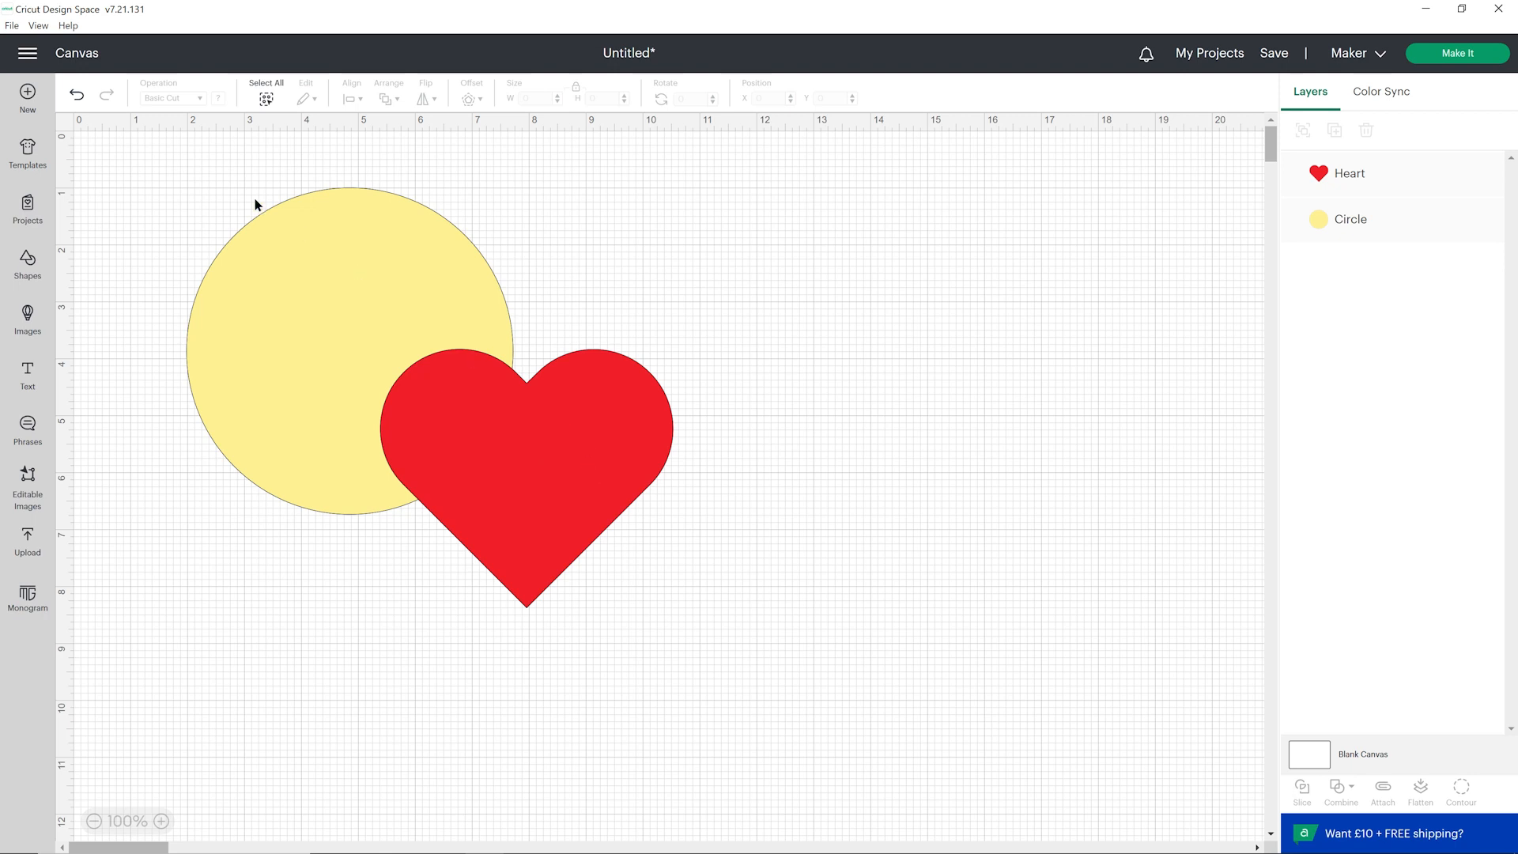
left_click_drag(125, 153, 768, 734)
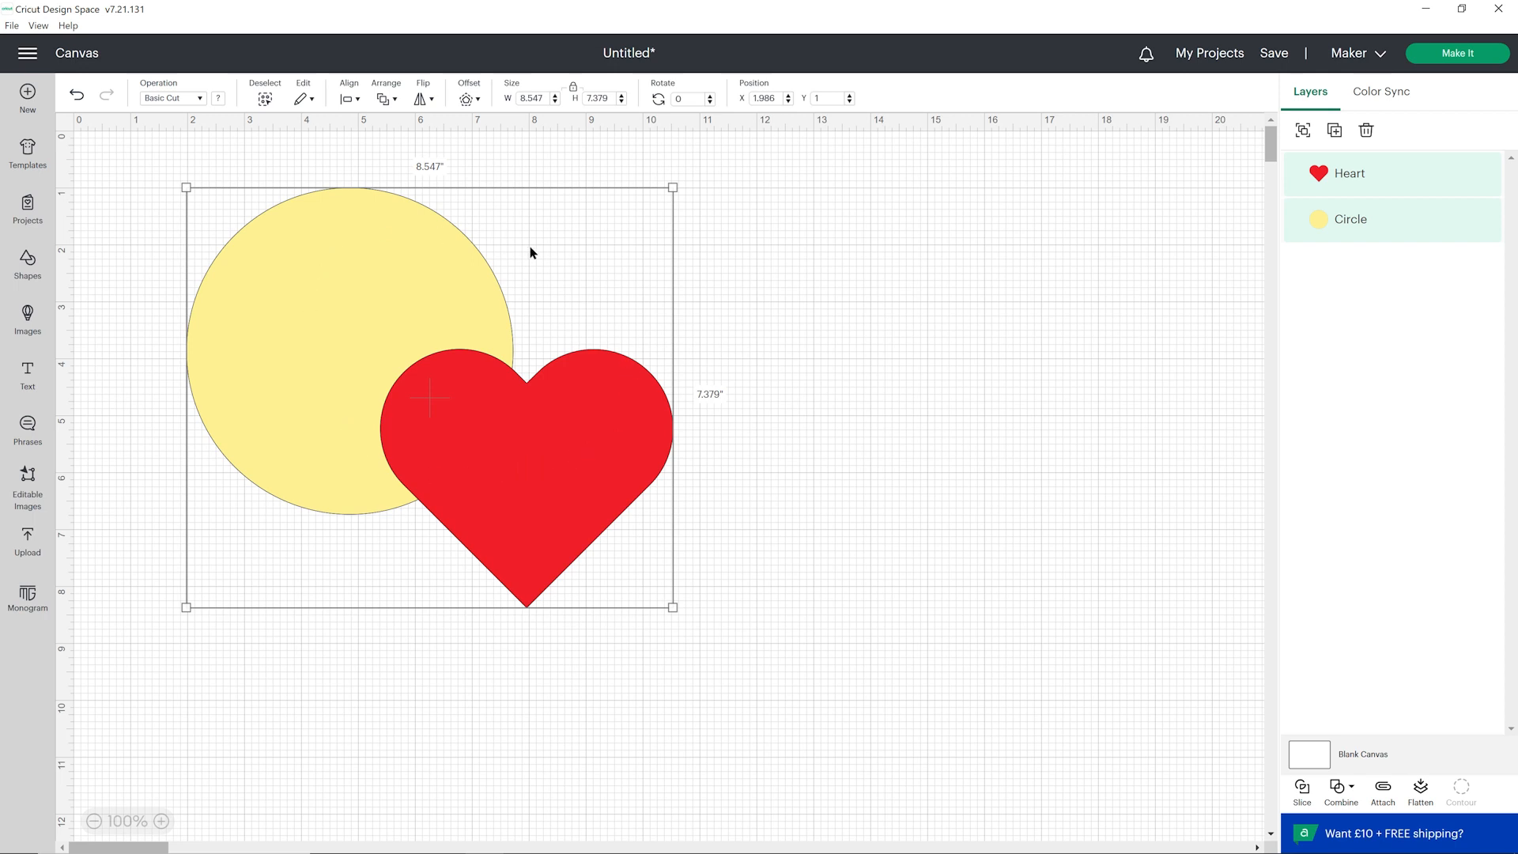
left_click(867, 328)
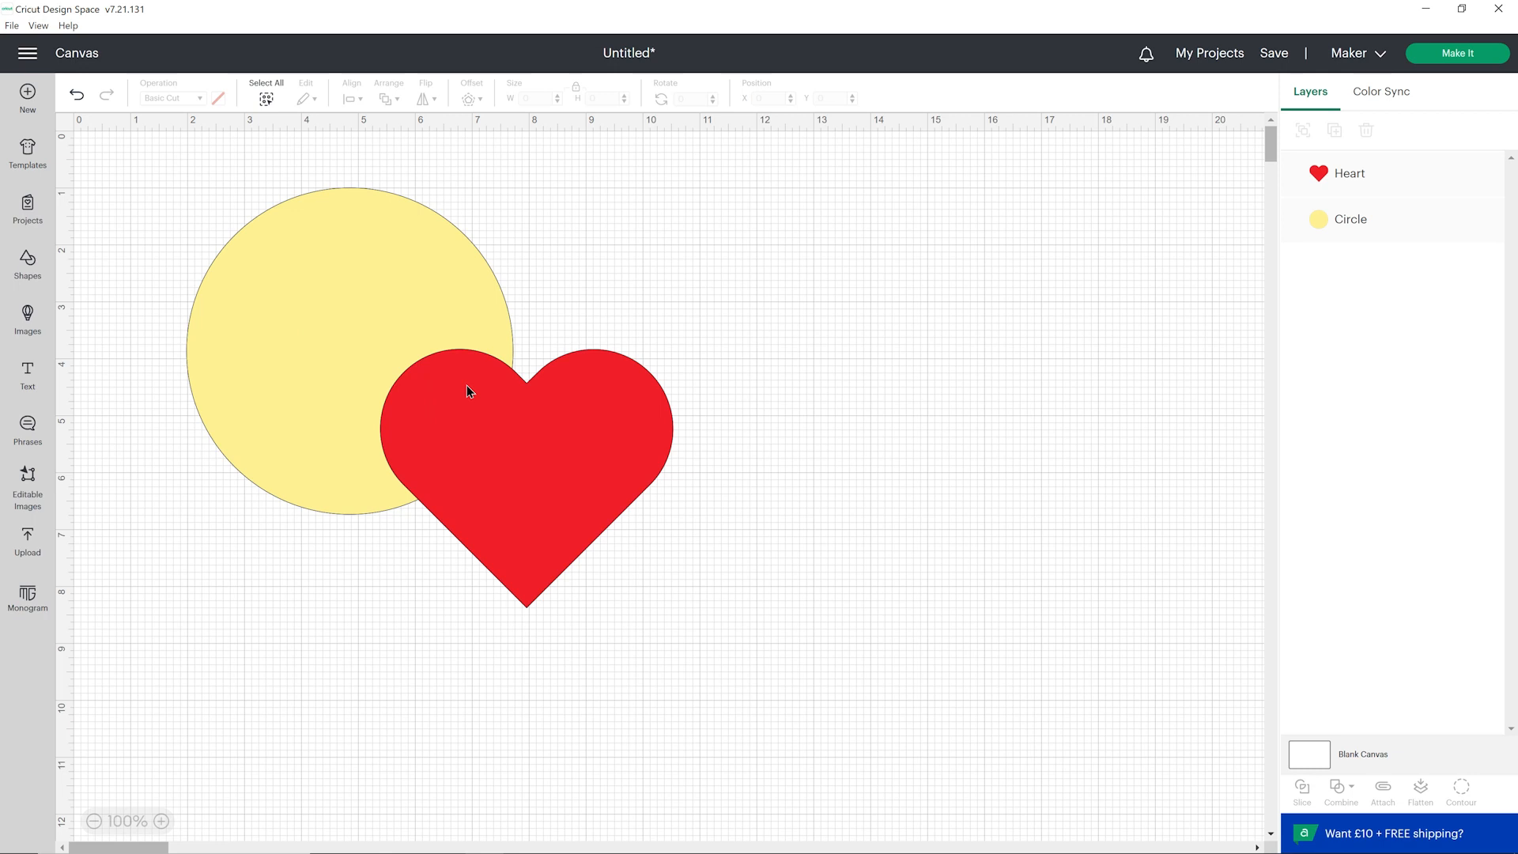
left_click(265, 99)
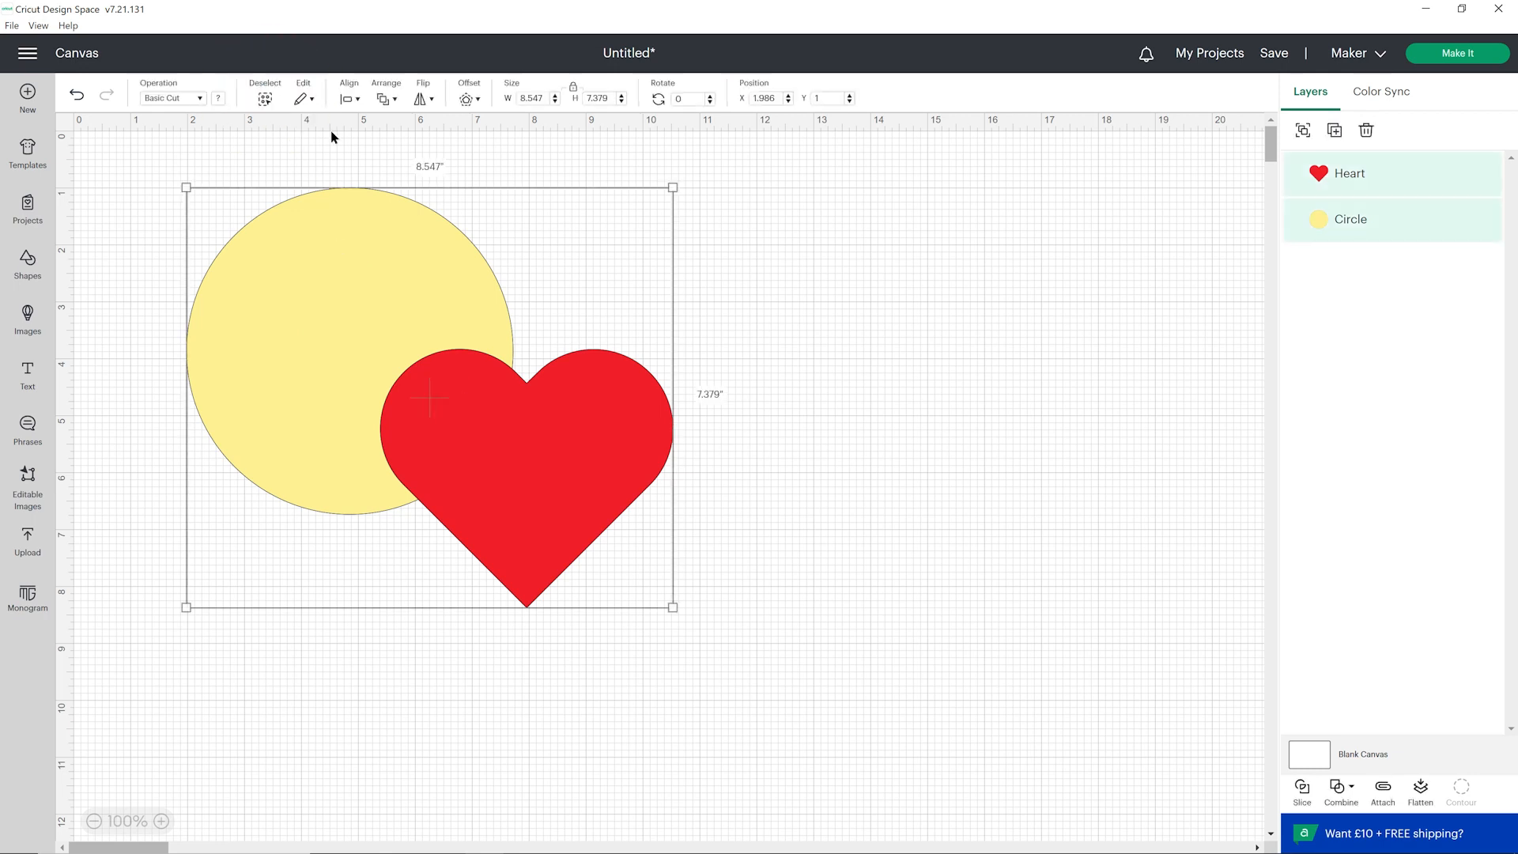
left_click(1005, 327)
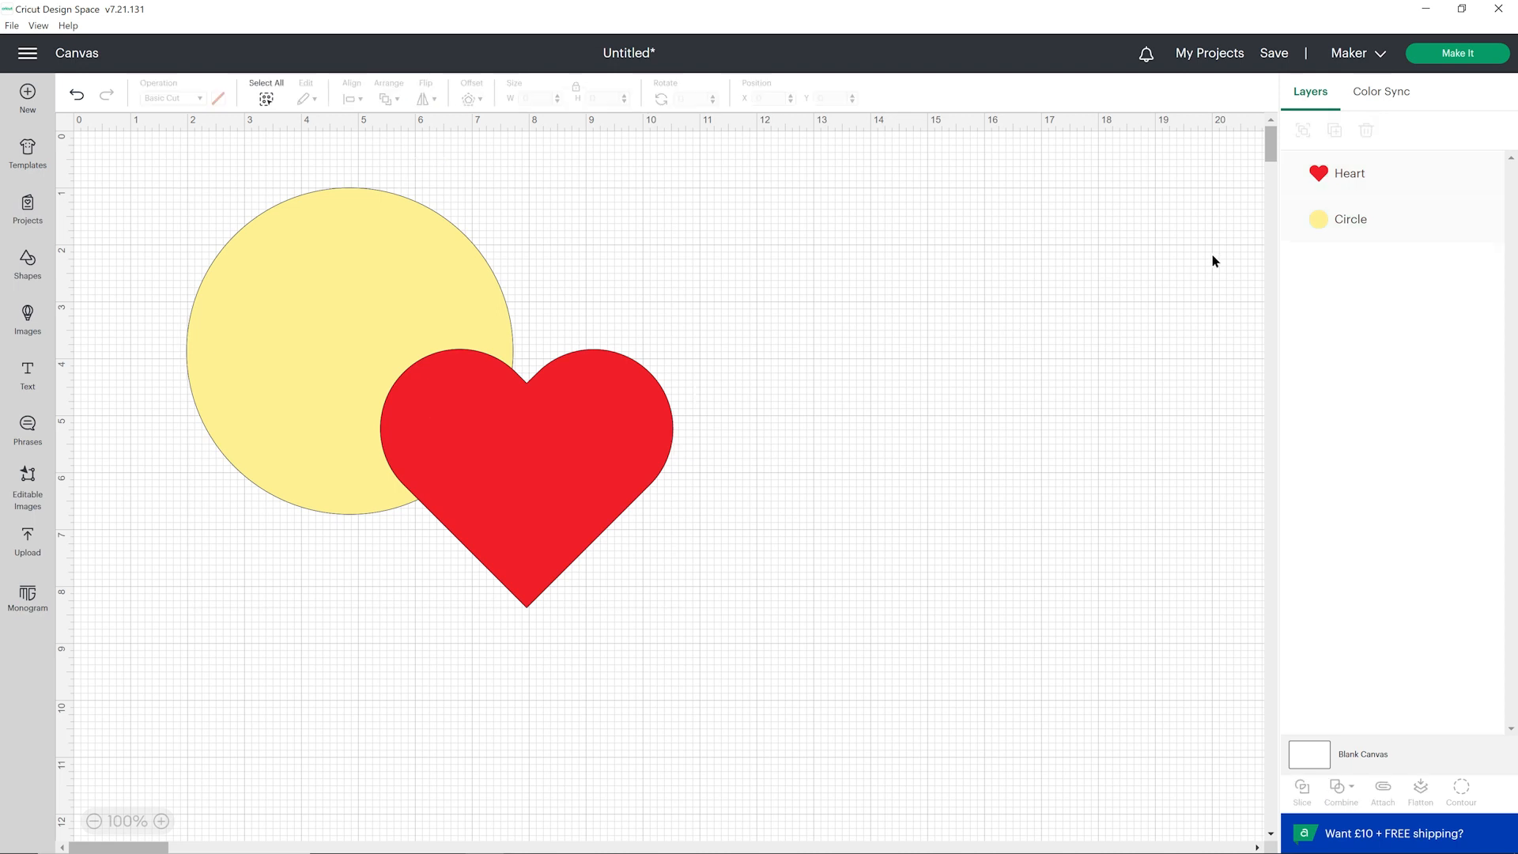
Group the heart and circle layers together.
left_click(1388, 179)
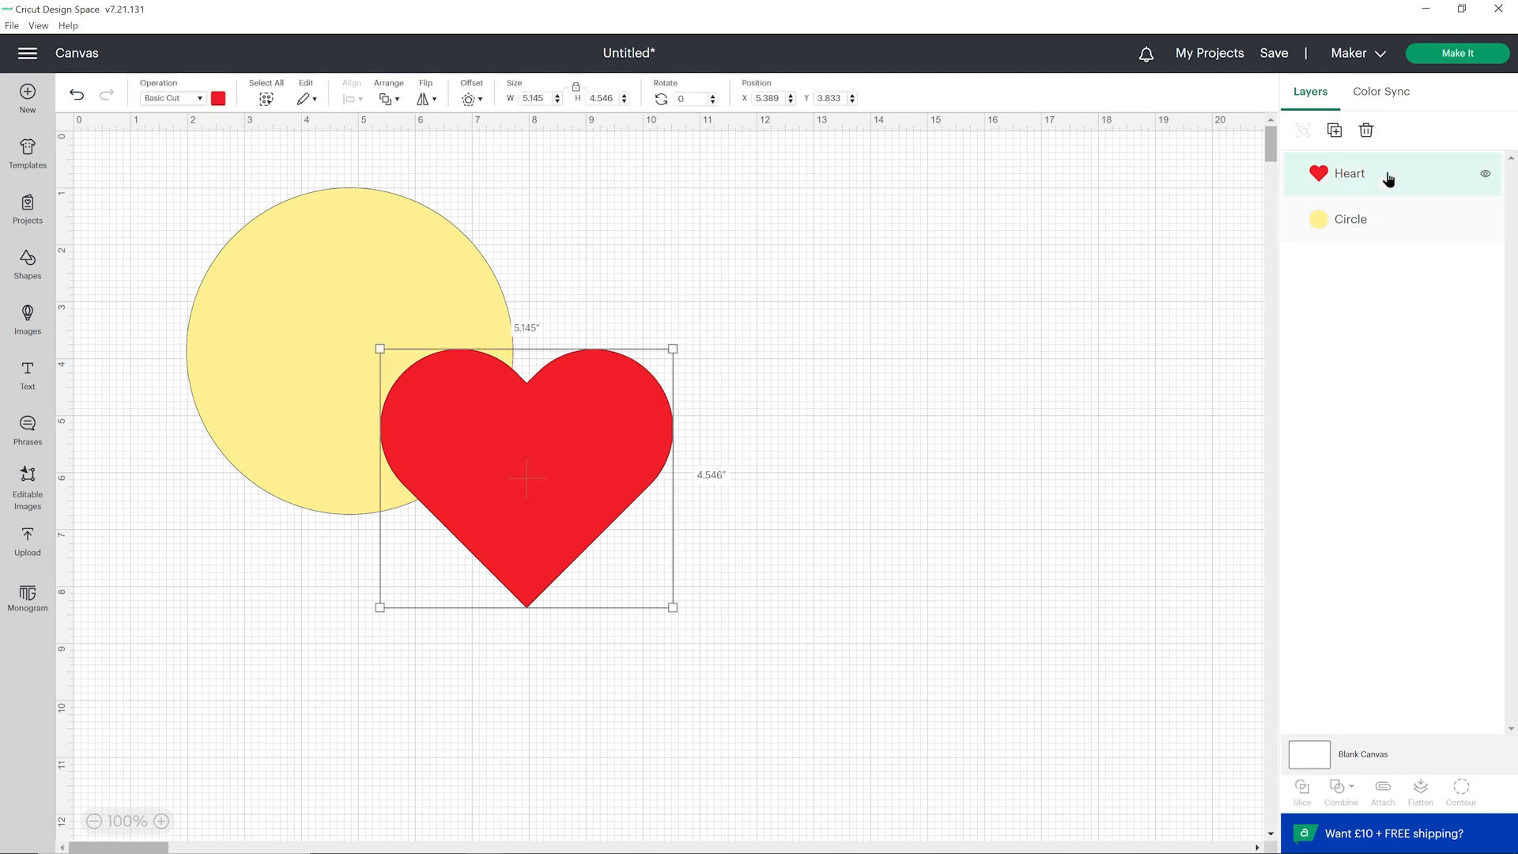
left_click(1381, 221, "shift")
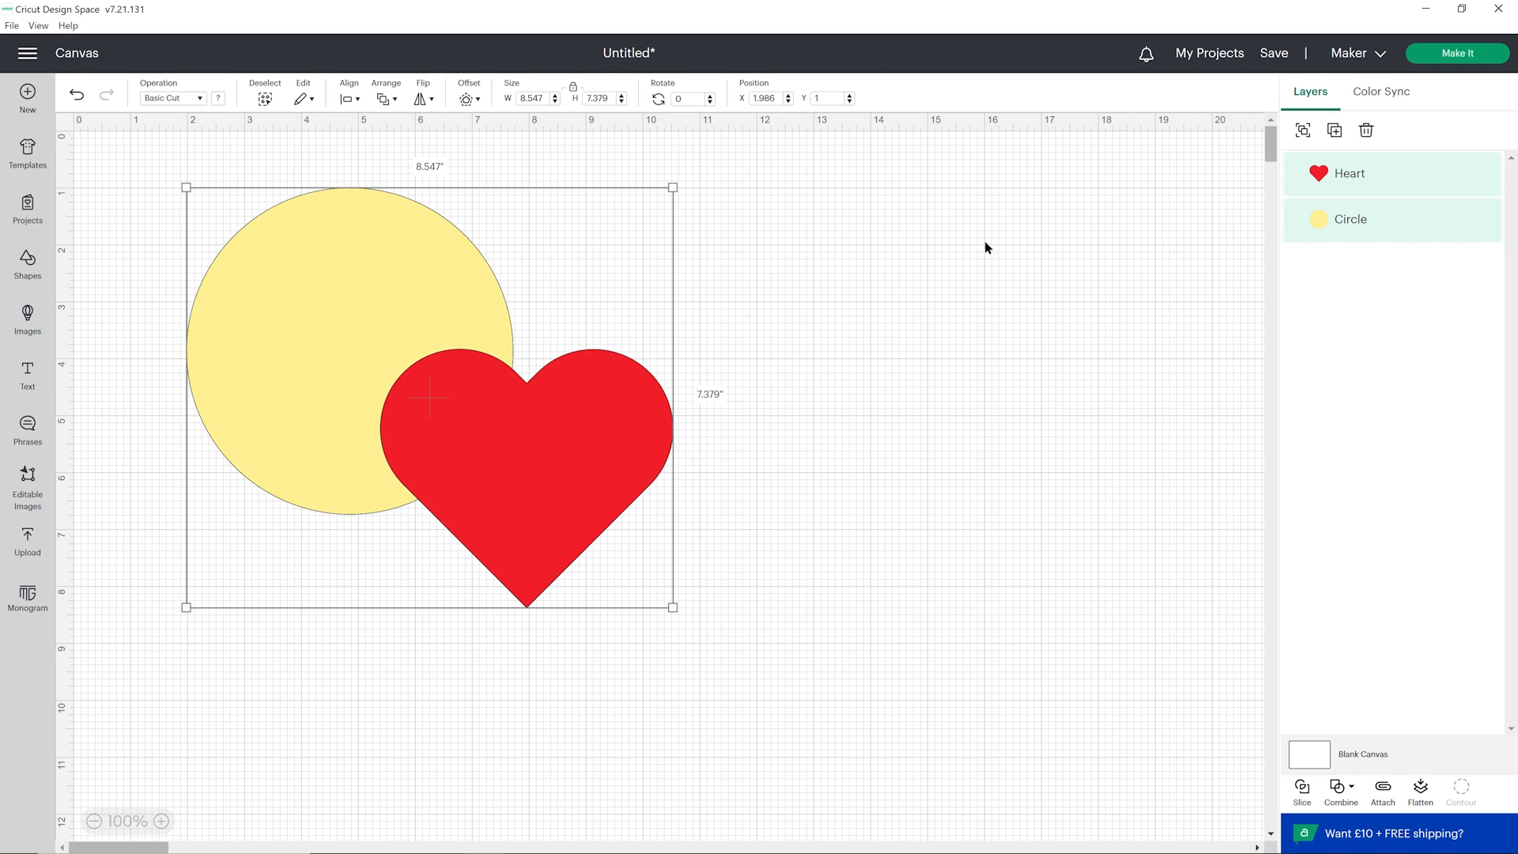
left_click(1303, 126)
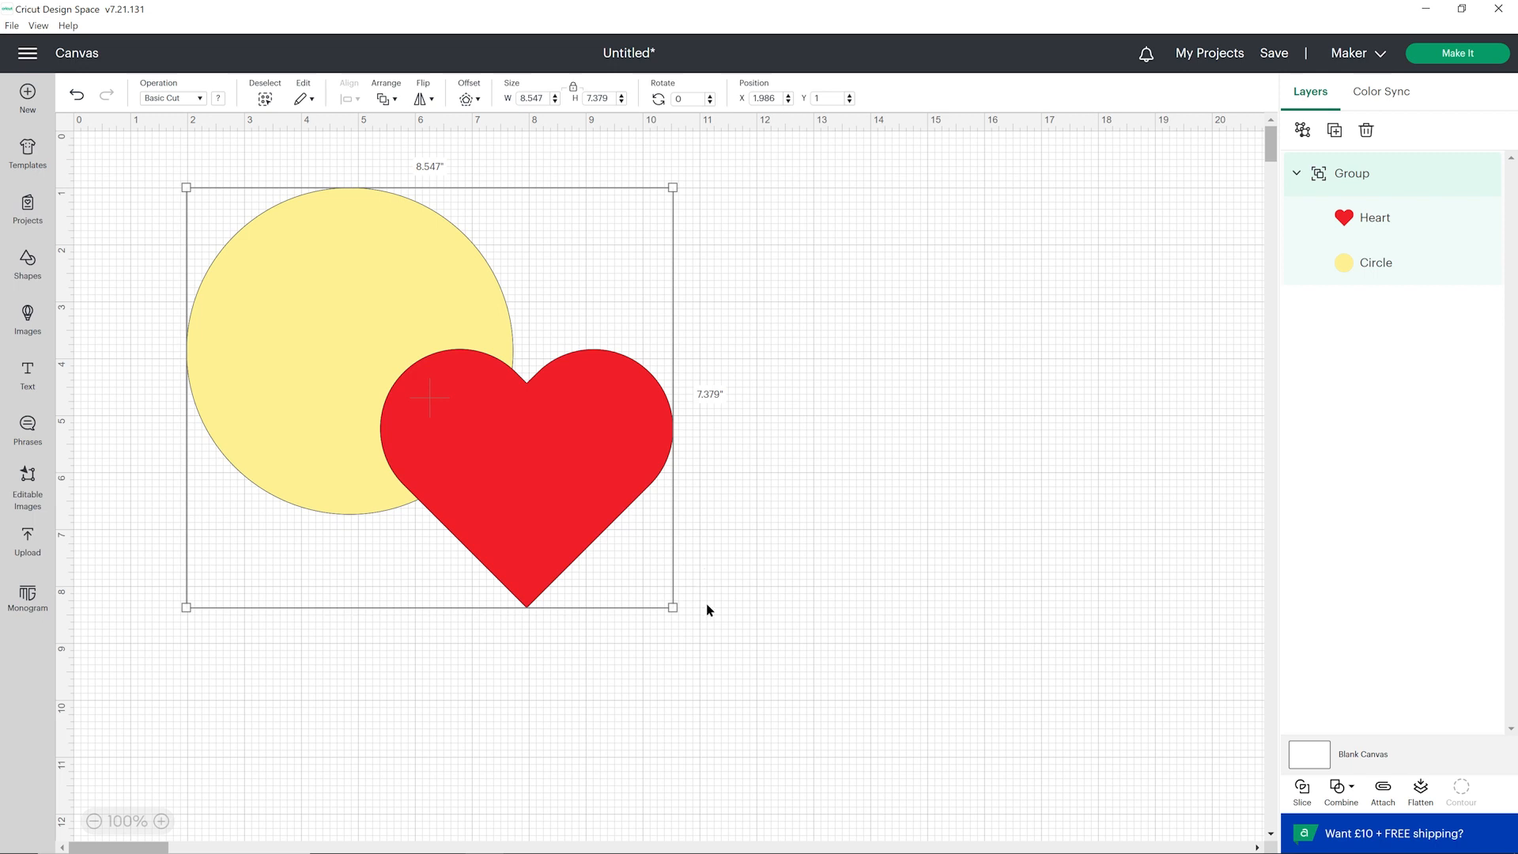
Scale the group of heart and circle to about 10.75 by 9.28 inches, and ungroup it.
left_click_drag(673, 607, 559, 508)
left_click(688, 544)
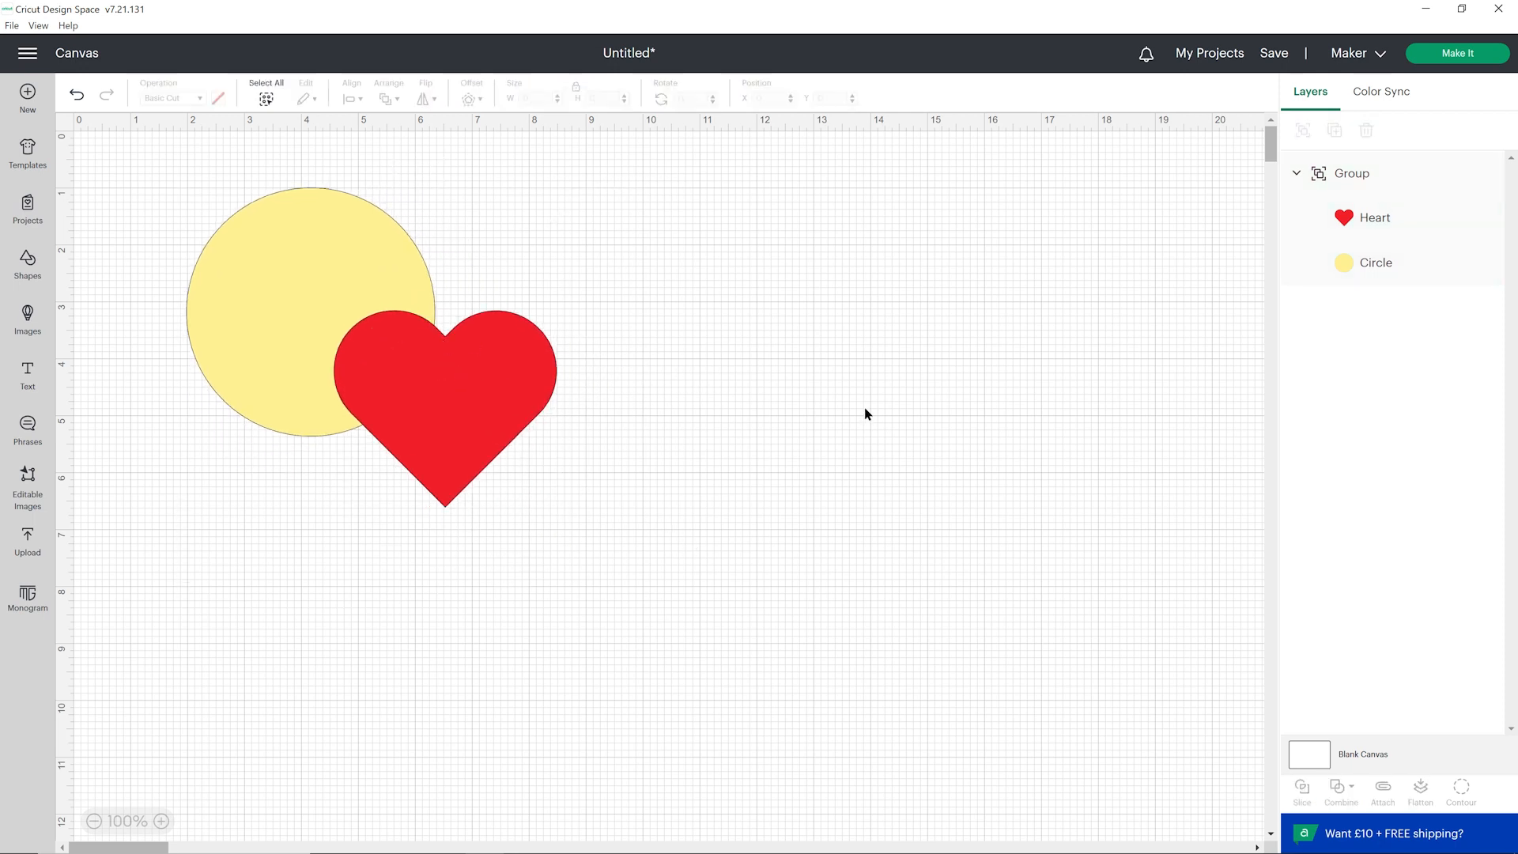
left_click(552, 491)
left_click_drag(559, 505, 765, 712)
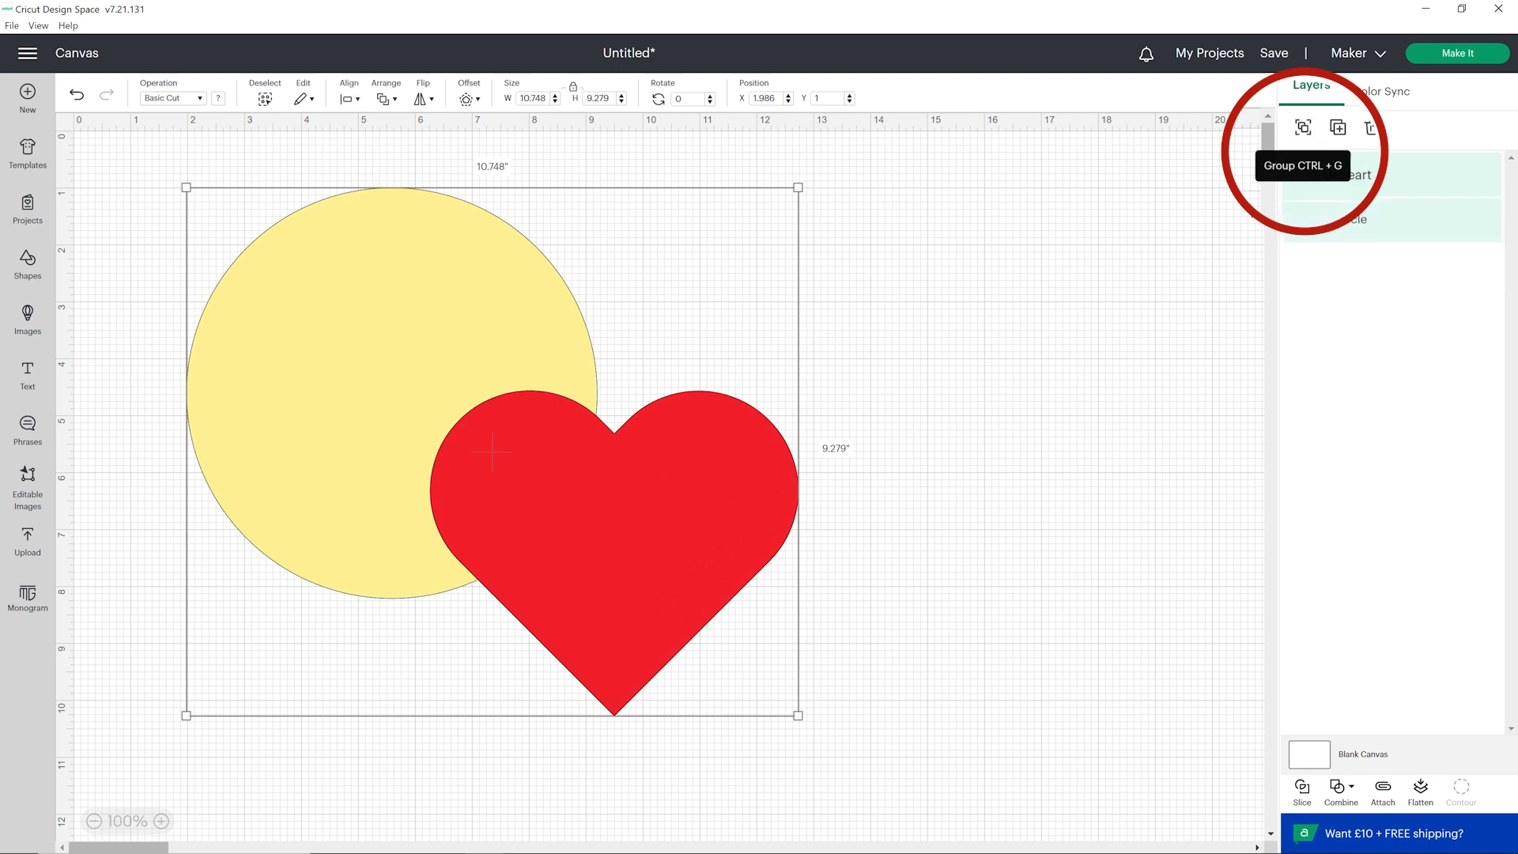
left_click(1304, 129)
Place the heart inside the yellow circle and scale it down to about 5.55 by 4.91 inches.
left_click(759, 422)
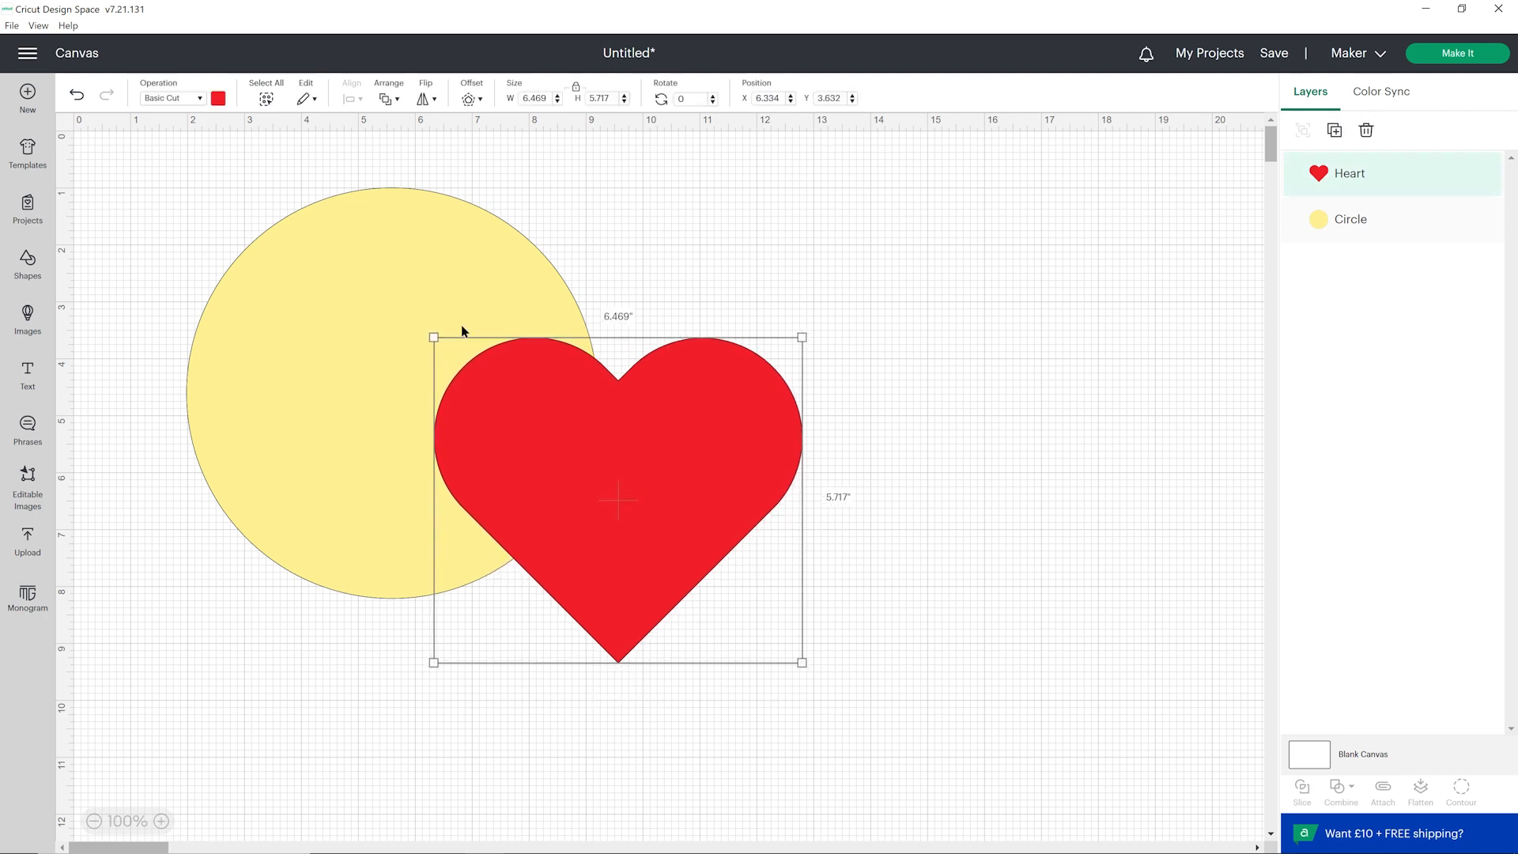
left_click_drag(343, 299, 316, 298)
left_click_drag(664, 458, 409, 369)
left_click(661, 325)
left_click_drag(549, 562, 508, 525)
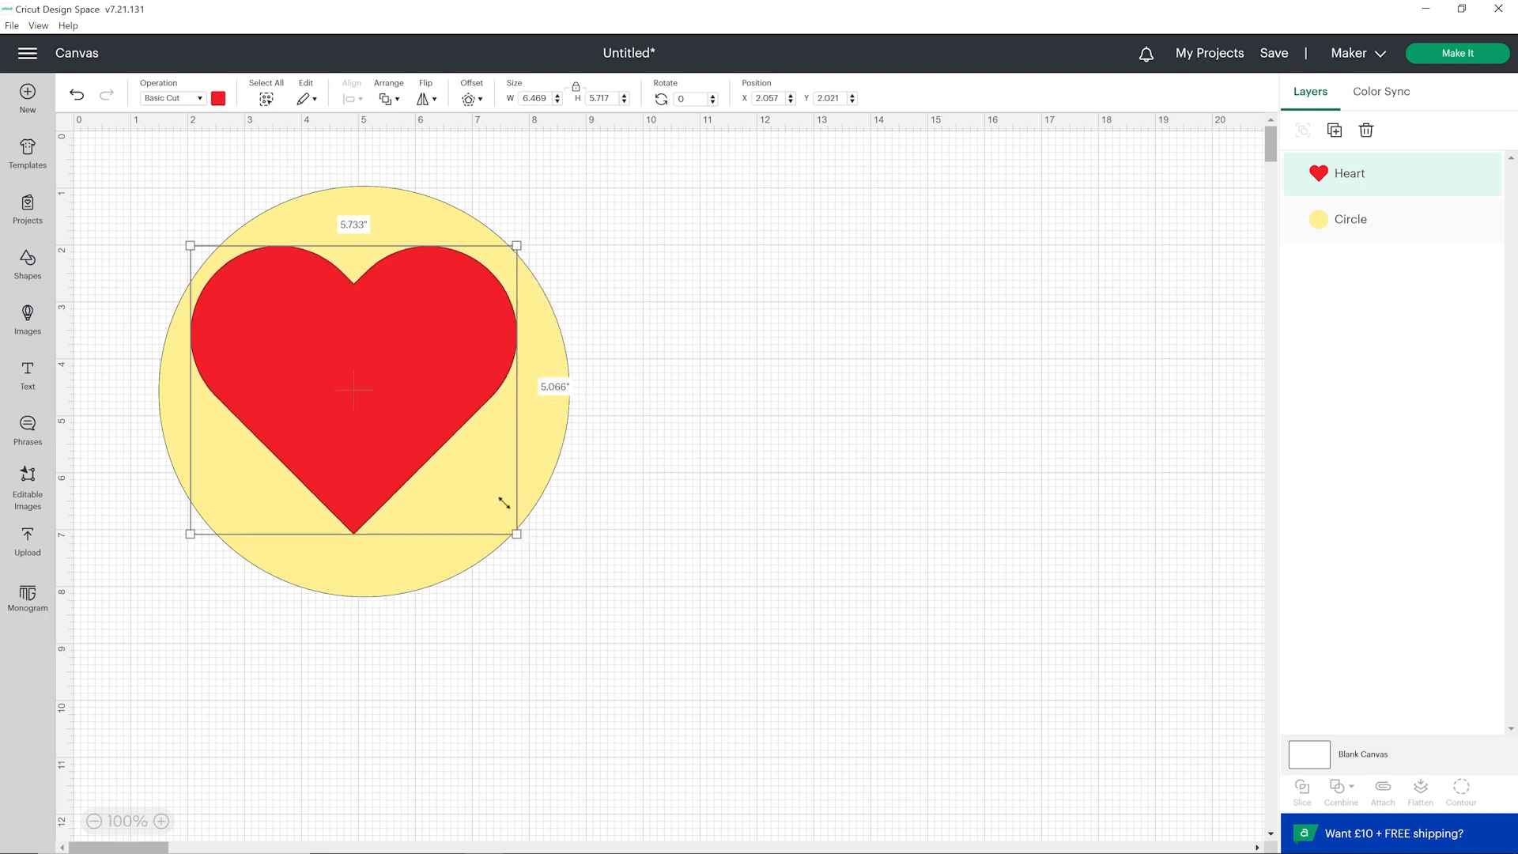
left_click_drag(424, 367, 434, 383)
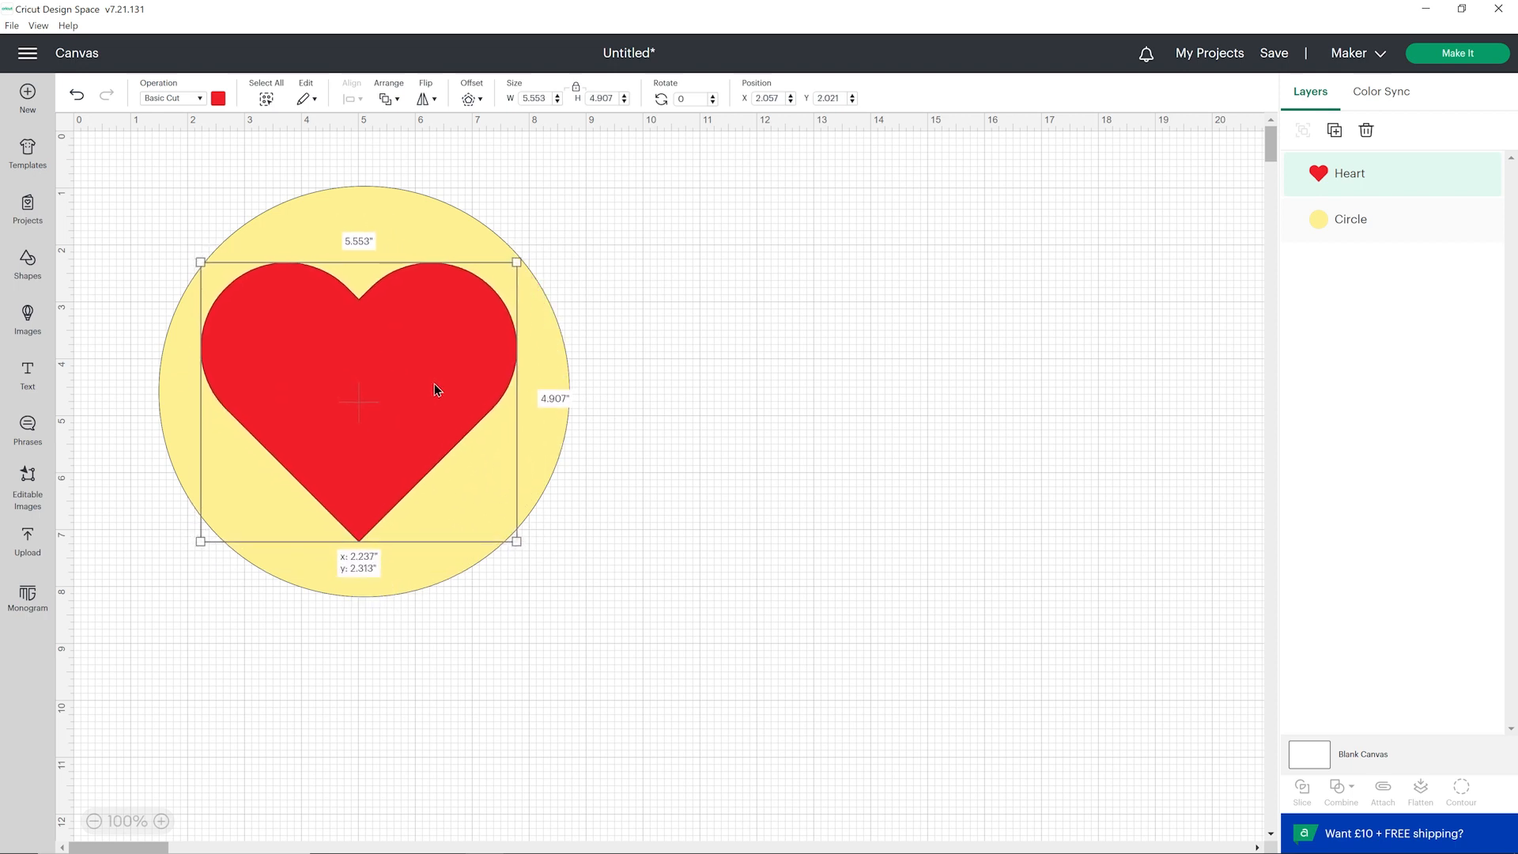
left_click(703, 397)
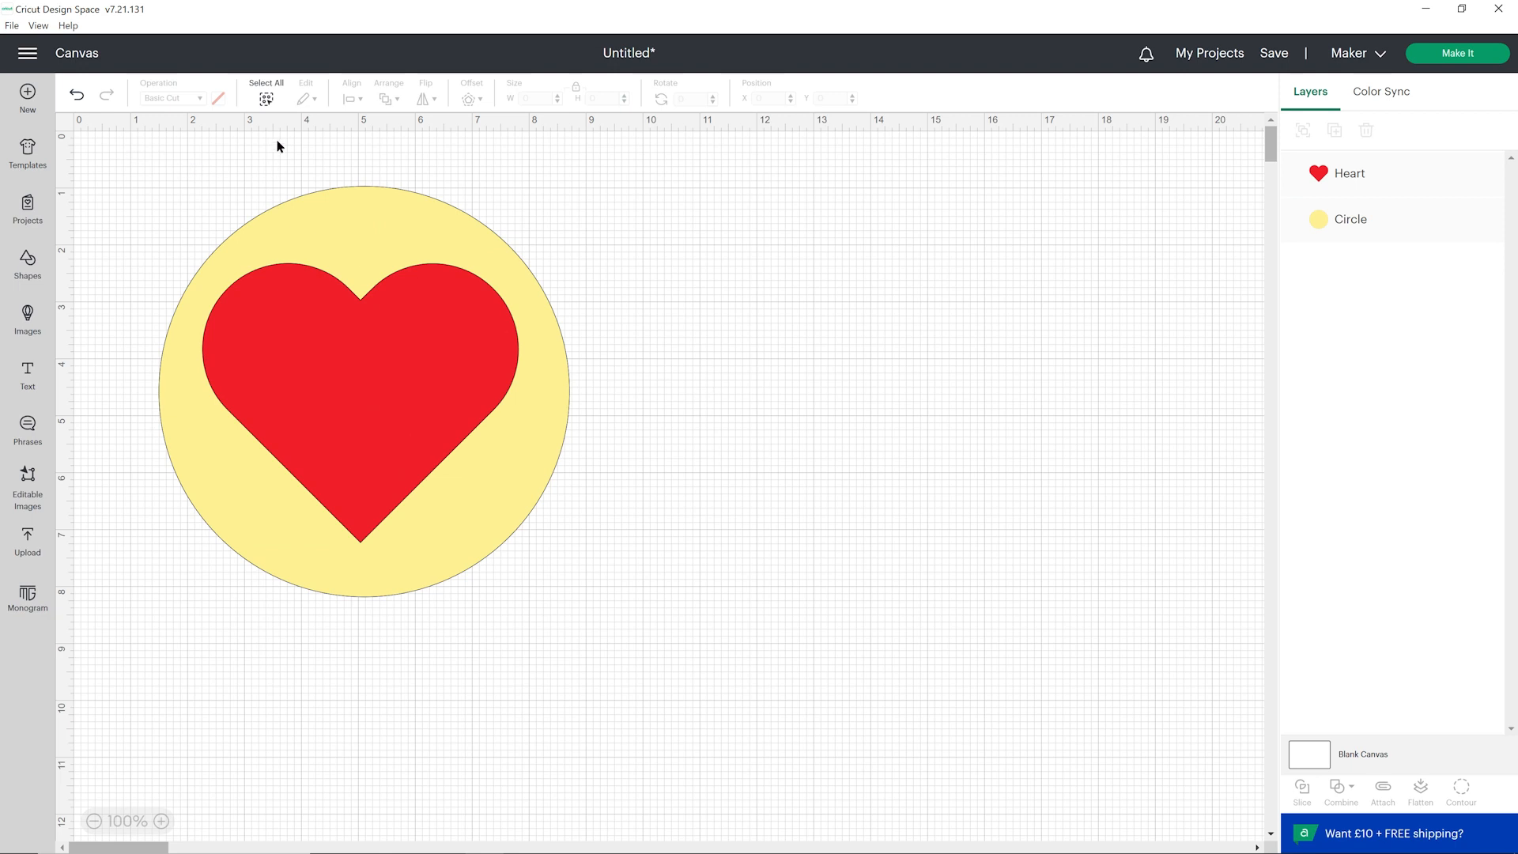
Center the heart and the circle on each other both horizontally and vertically.
left_click(266, 98)
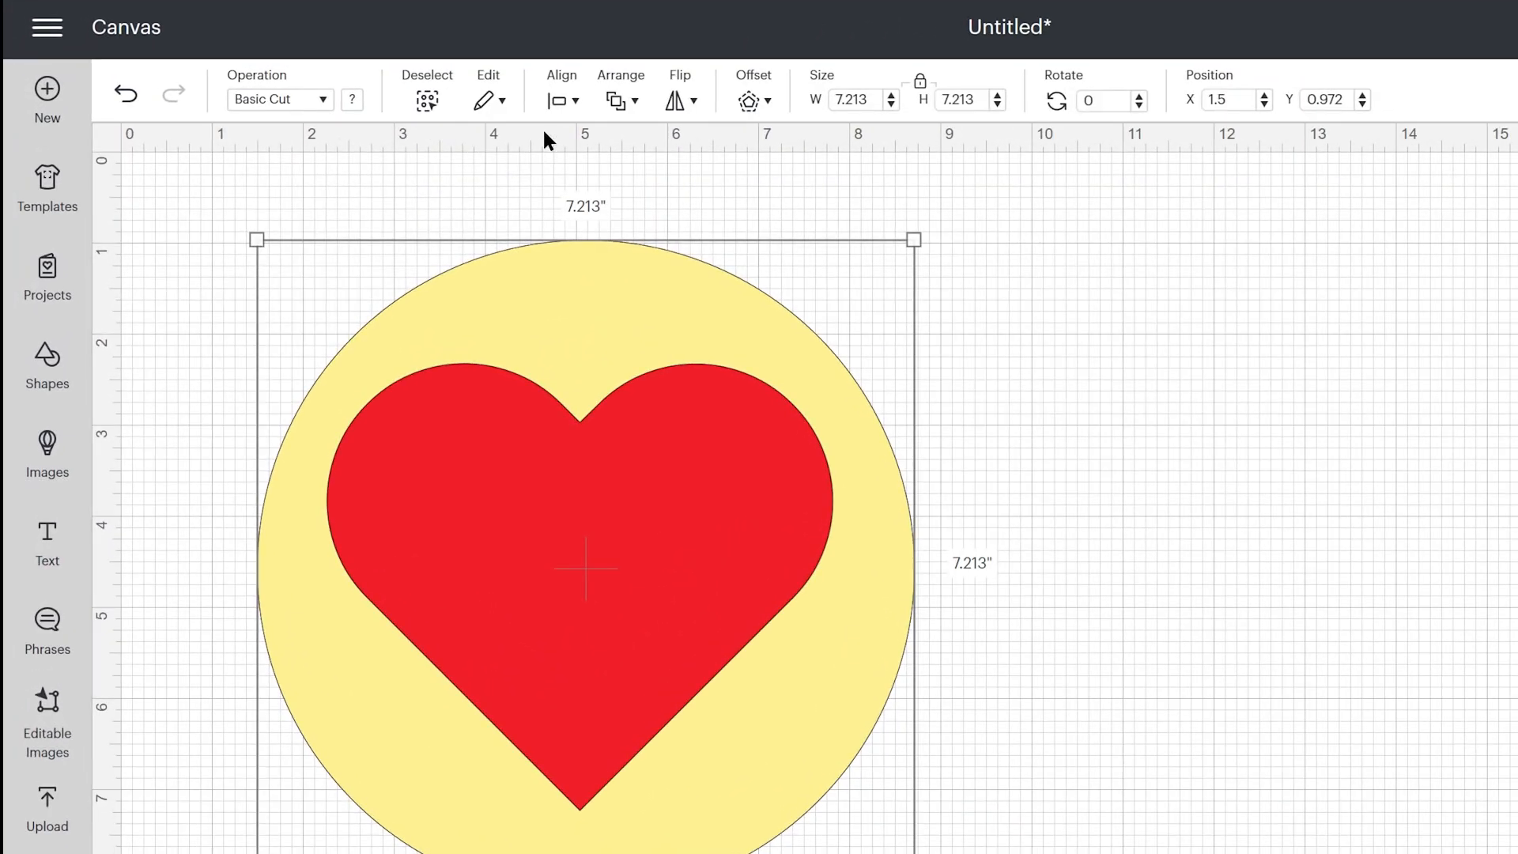
left_click(559, 105)
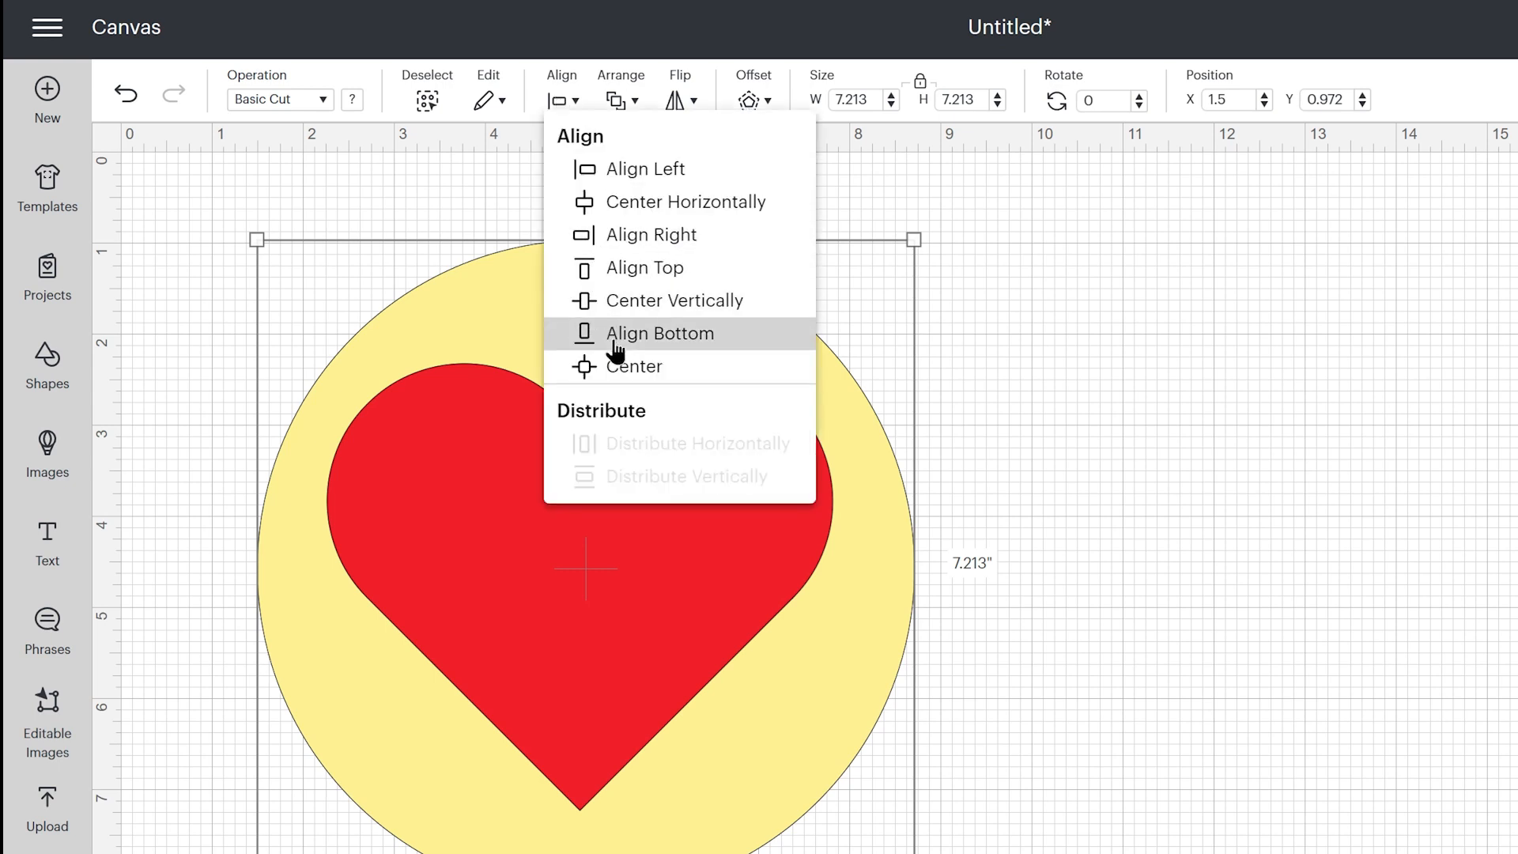
left_click(621, 368)
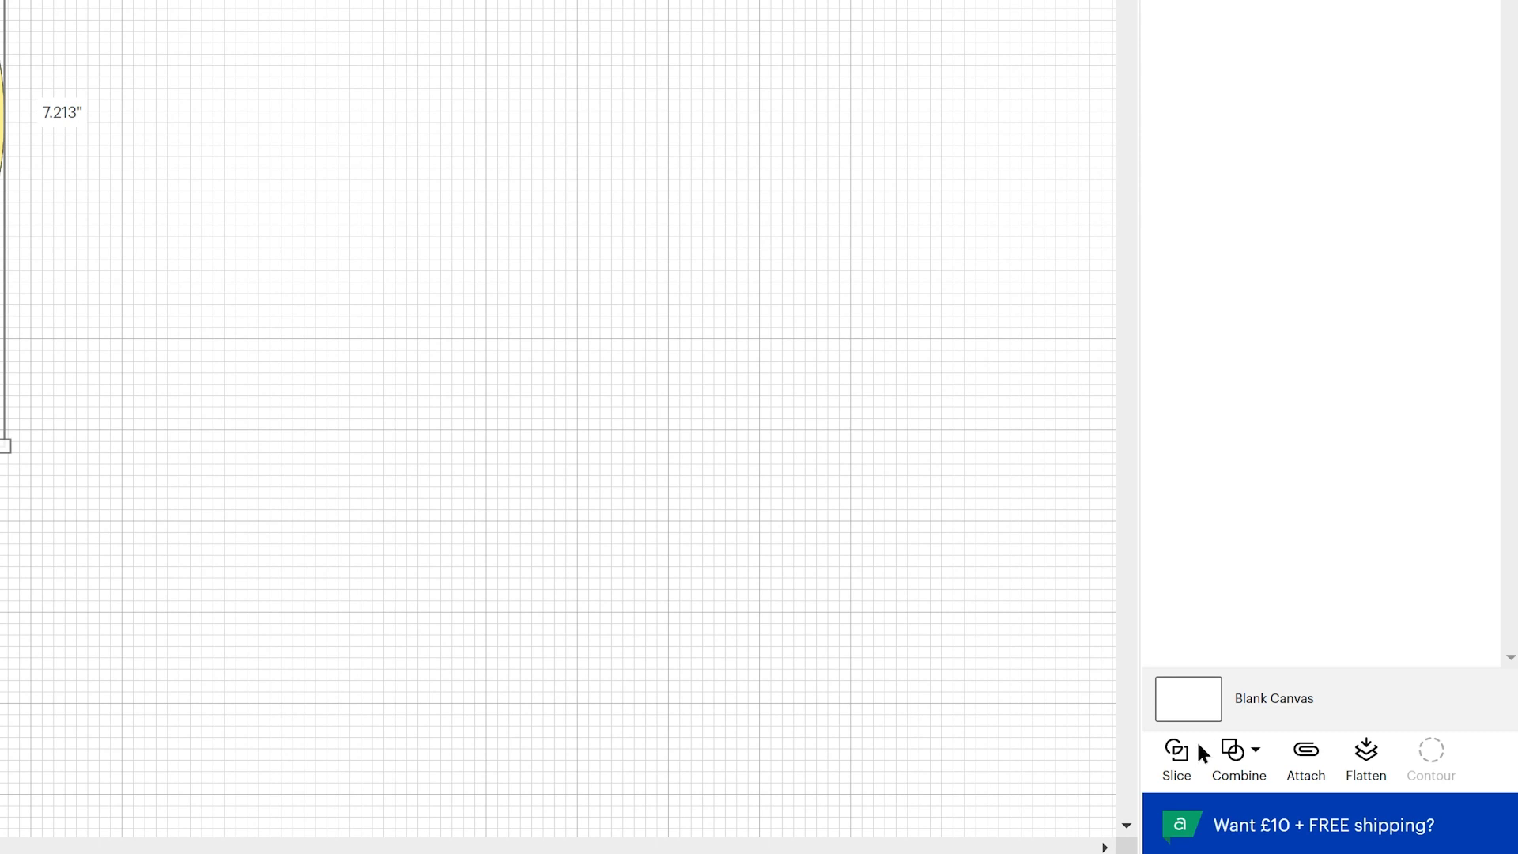
Slice the heart out of the circle and move the red and yellow heart pieces away from it.
left_click(1176, 751)
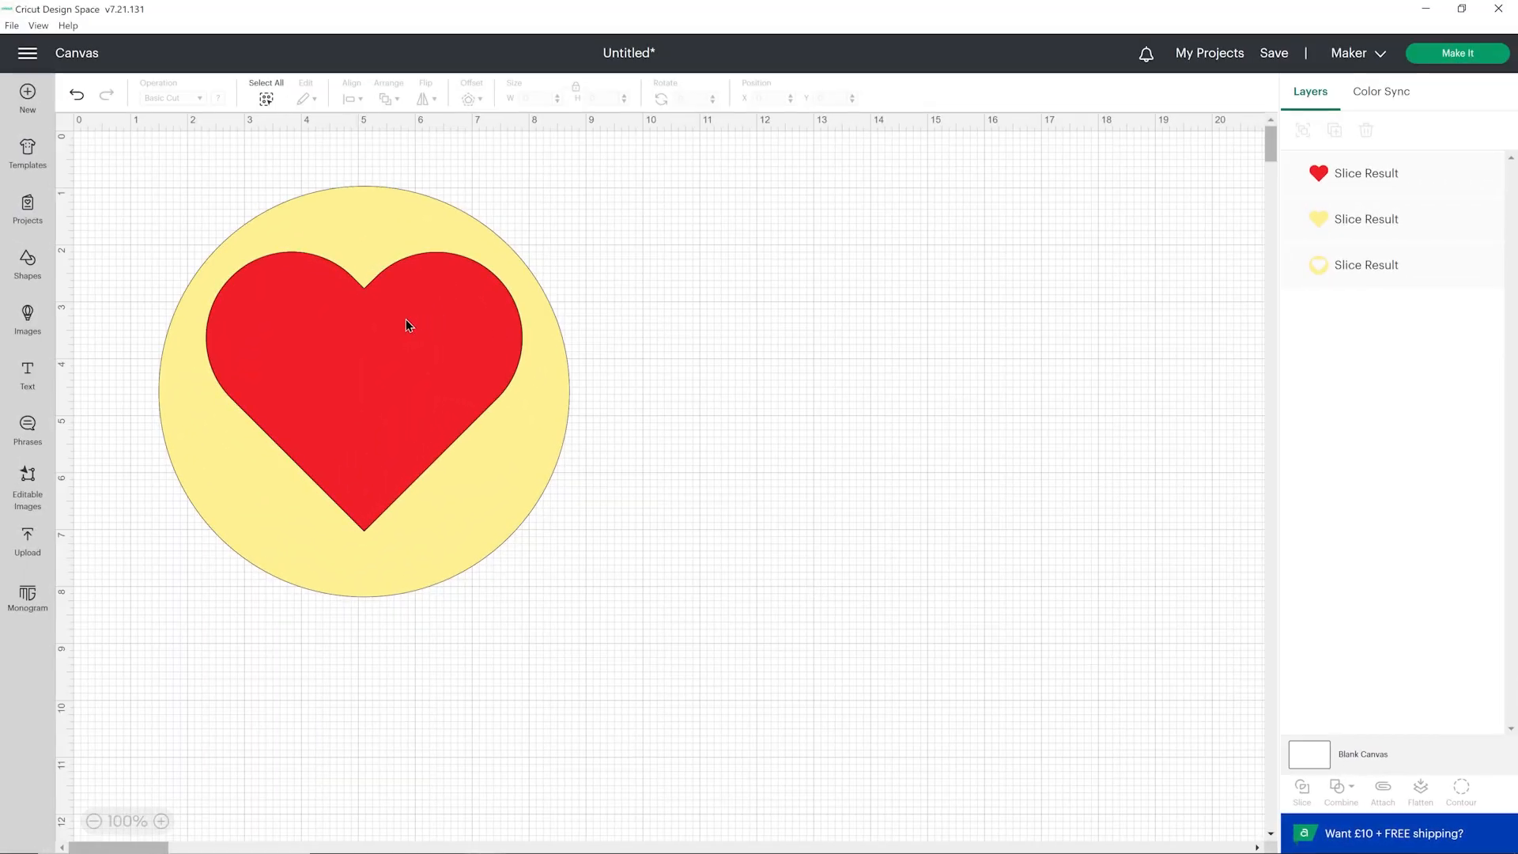
left_click_drag(406, 324, 823, 260)
left_click(423, 353)
left_click_drag(423, 353, 781, 603)
left_click(1143, 619)
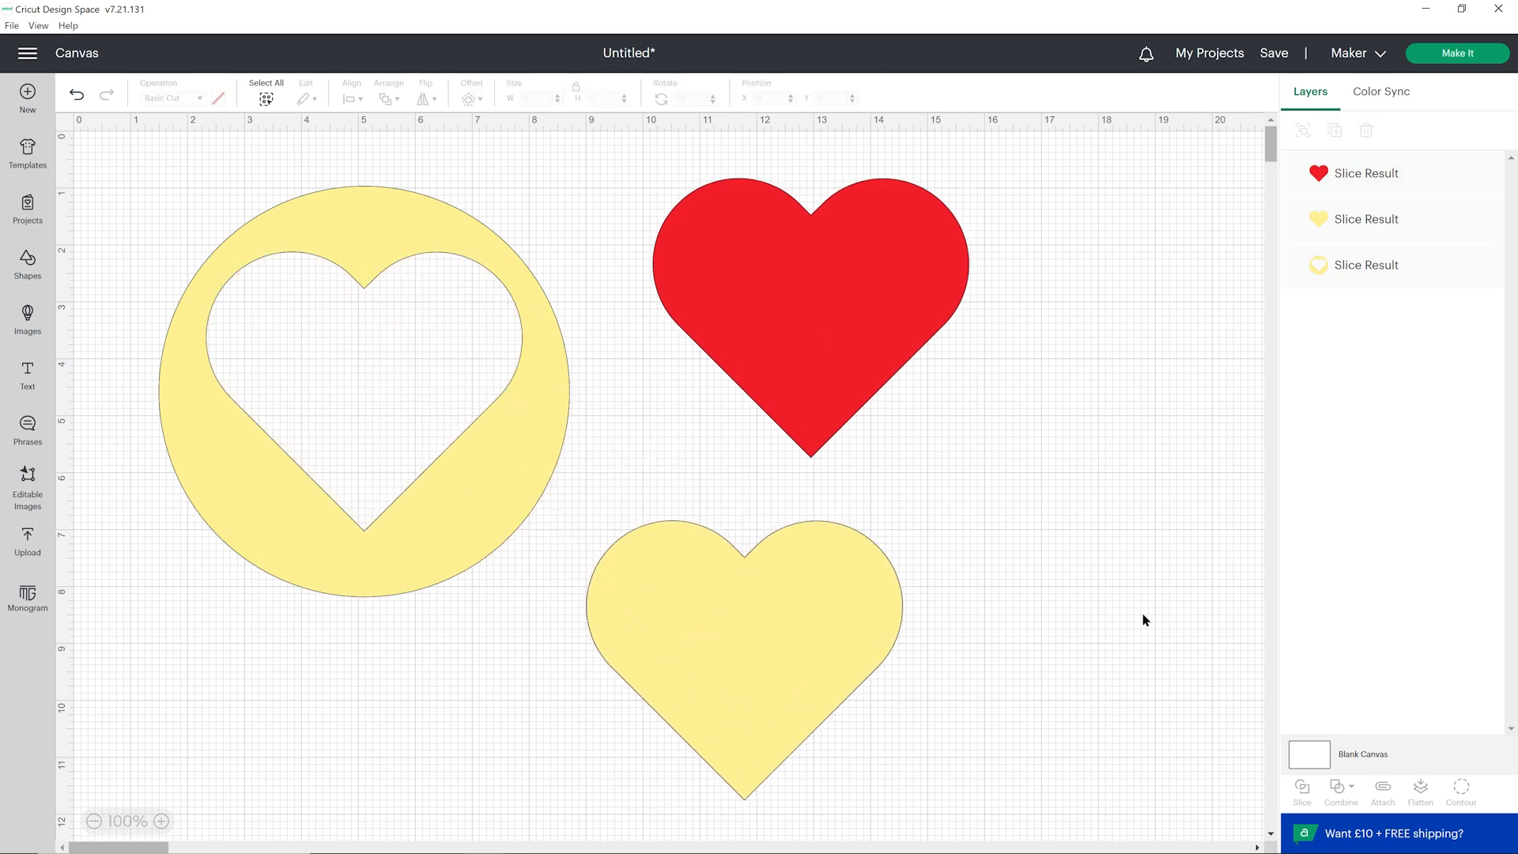
Undo the piece moves, the slice and the center alignment of the heart and circle.
left_click(77, 94)
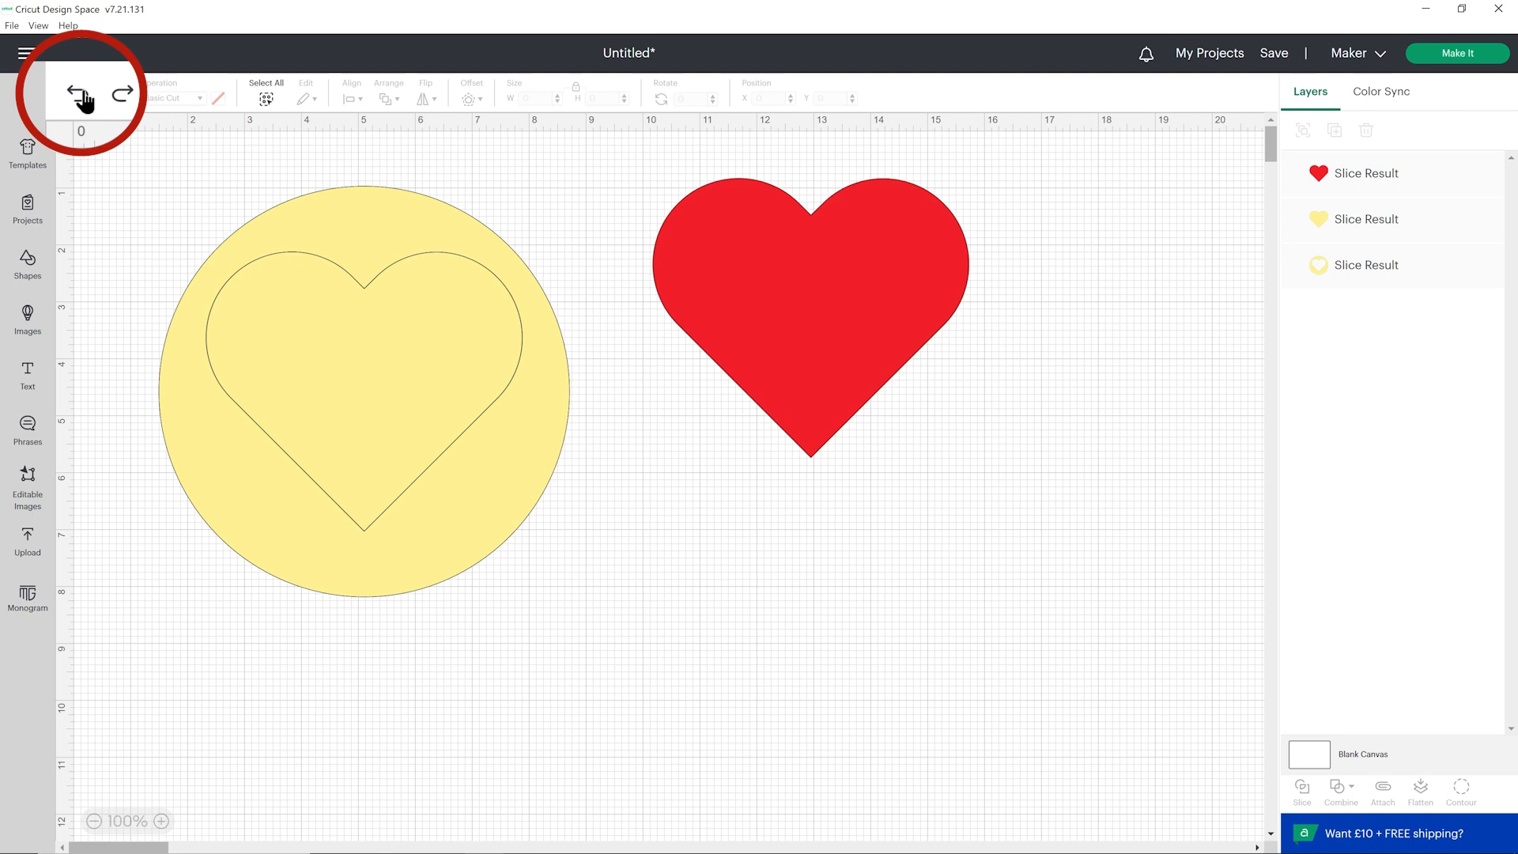
left_click(84, 99)
left_click(79, 96)
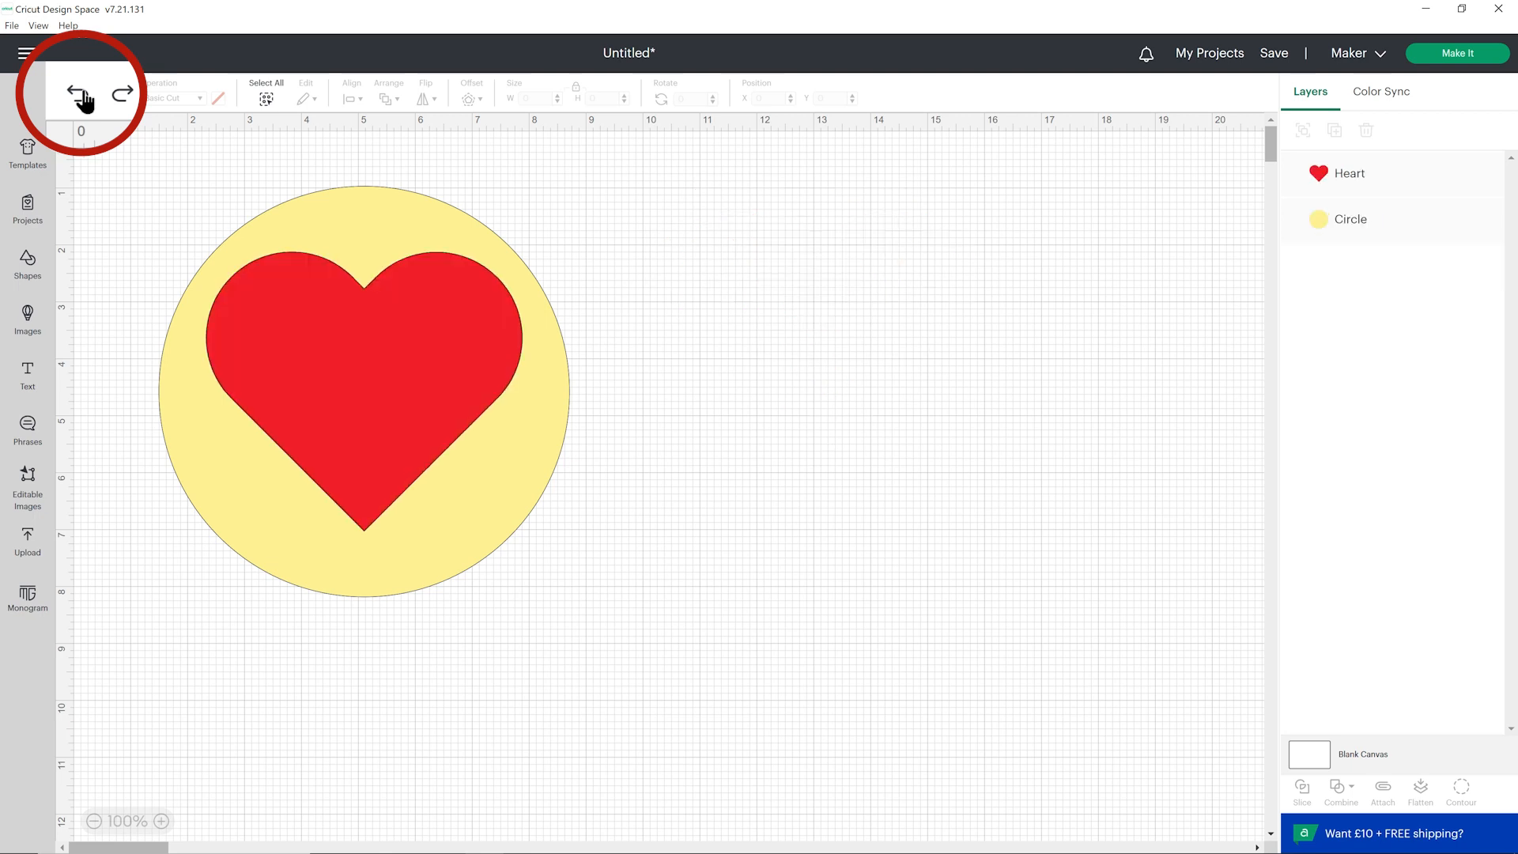
left_click(77, 96)
Move the heart so it overlaps the circle's lower-right edge, at about X 5.97, Y 4.23 inches.
left_click_drag(354, 338, 560, 446)
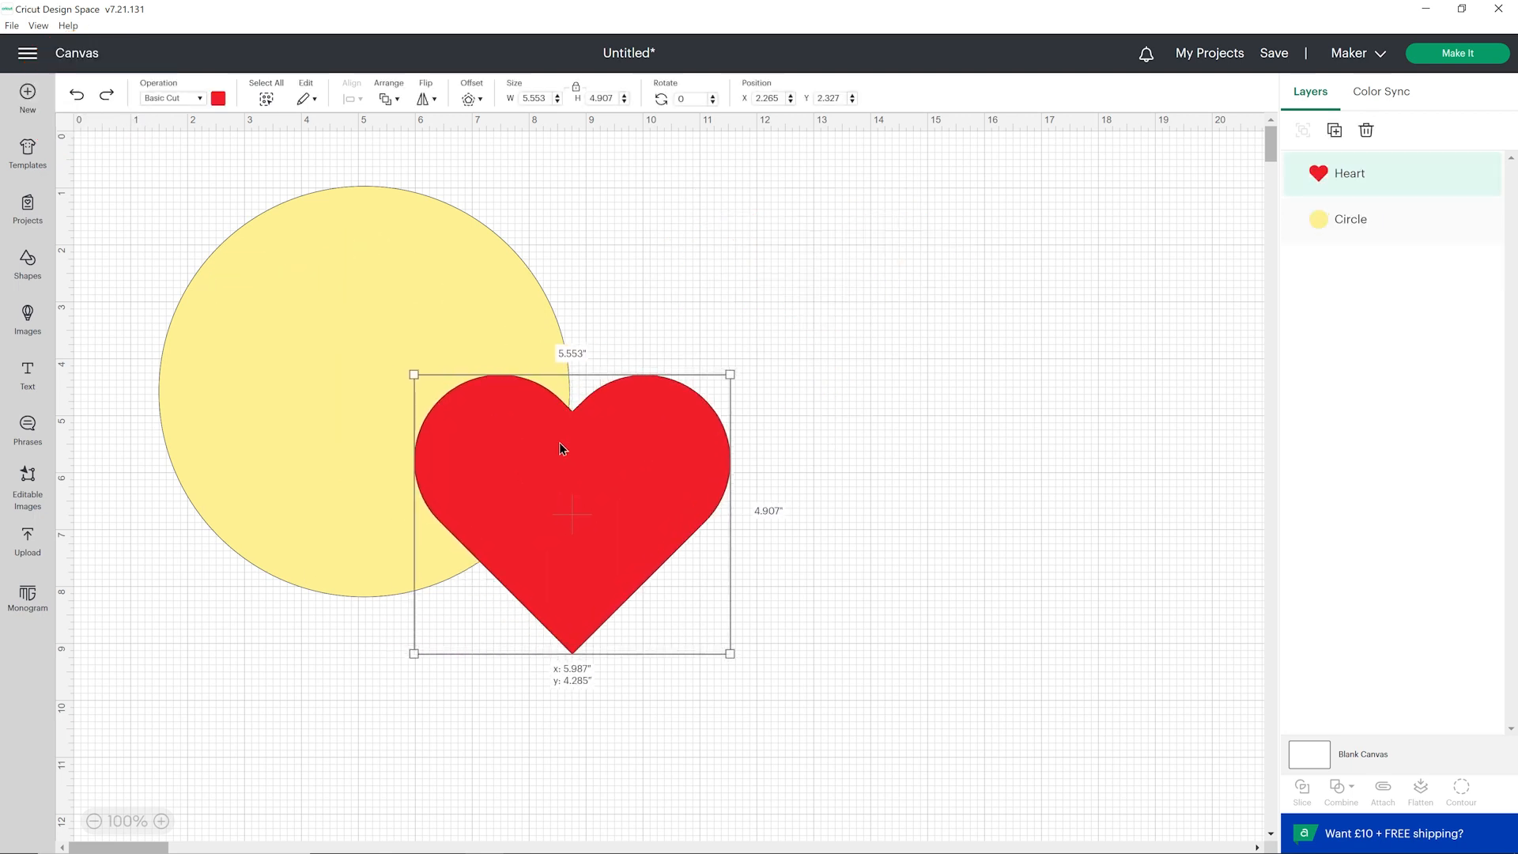
left_click(870, 479)
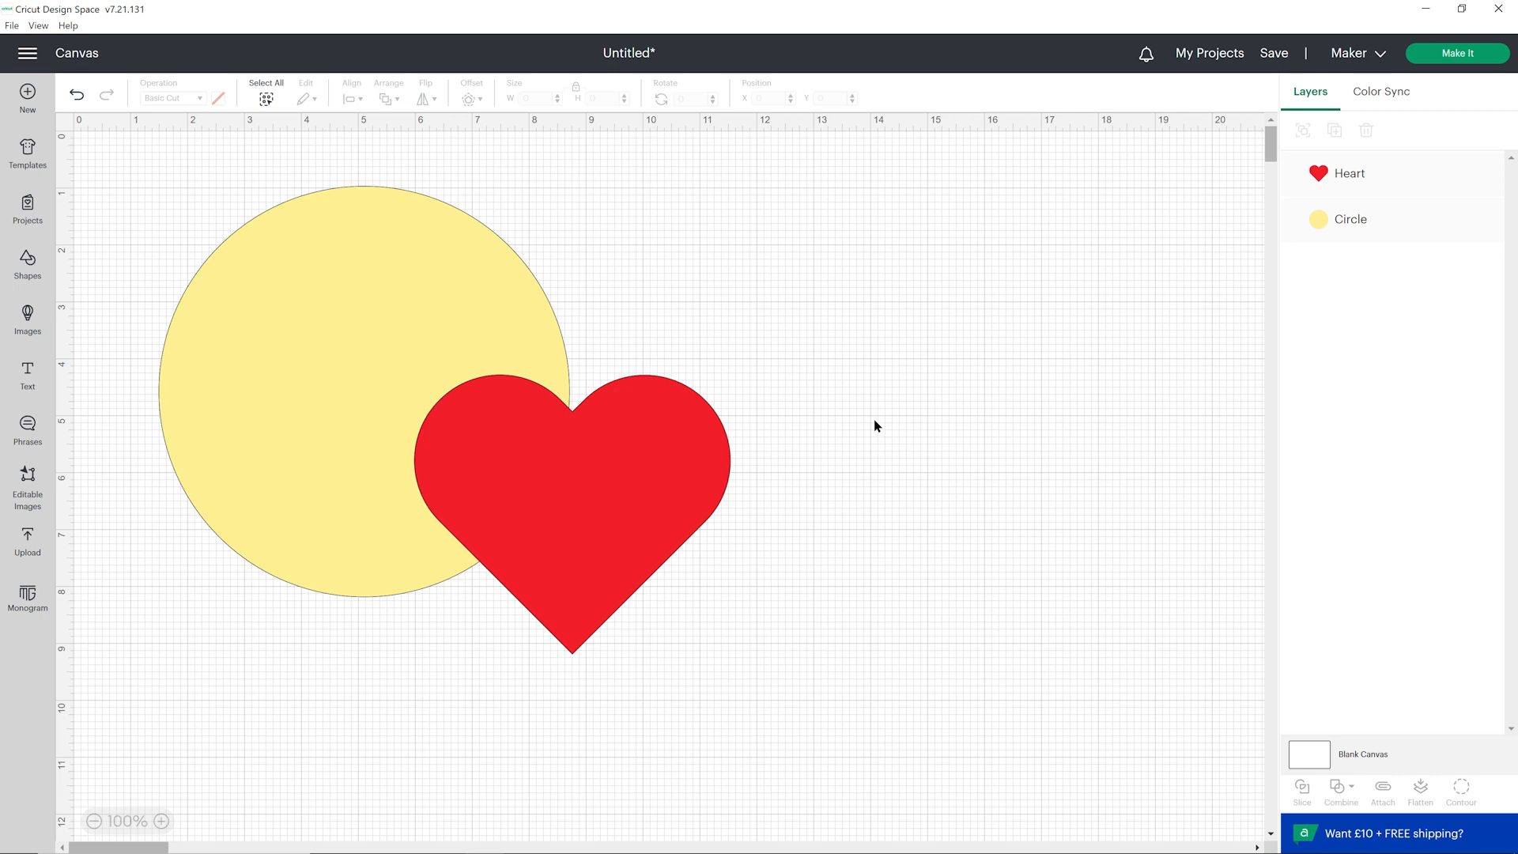
left_click_drag(688, 439, 688, 435)
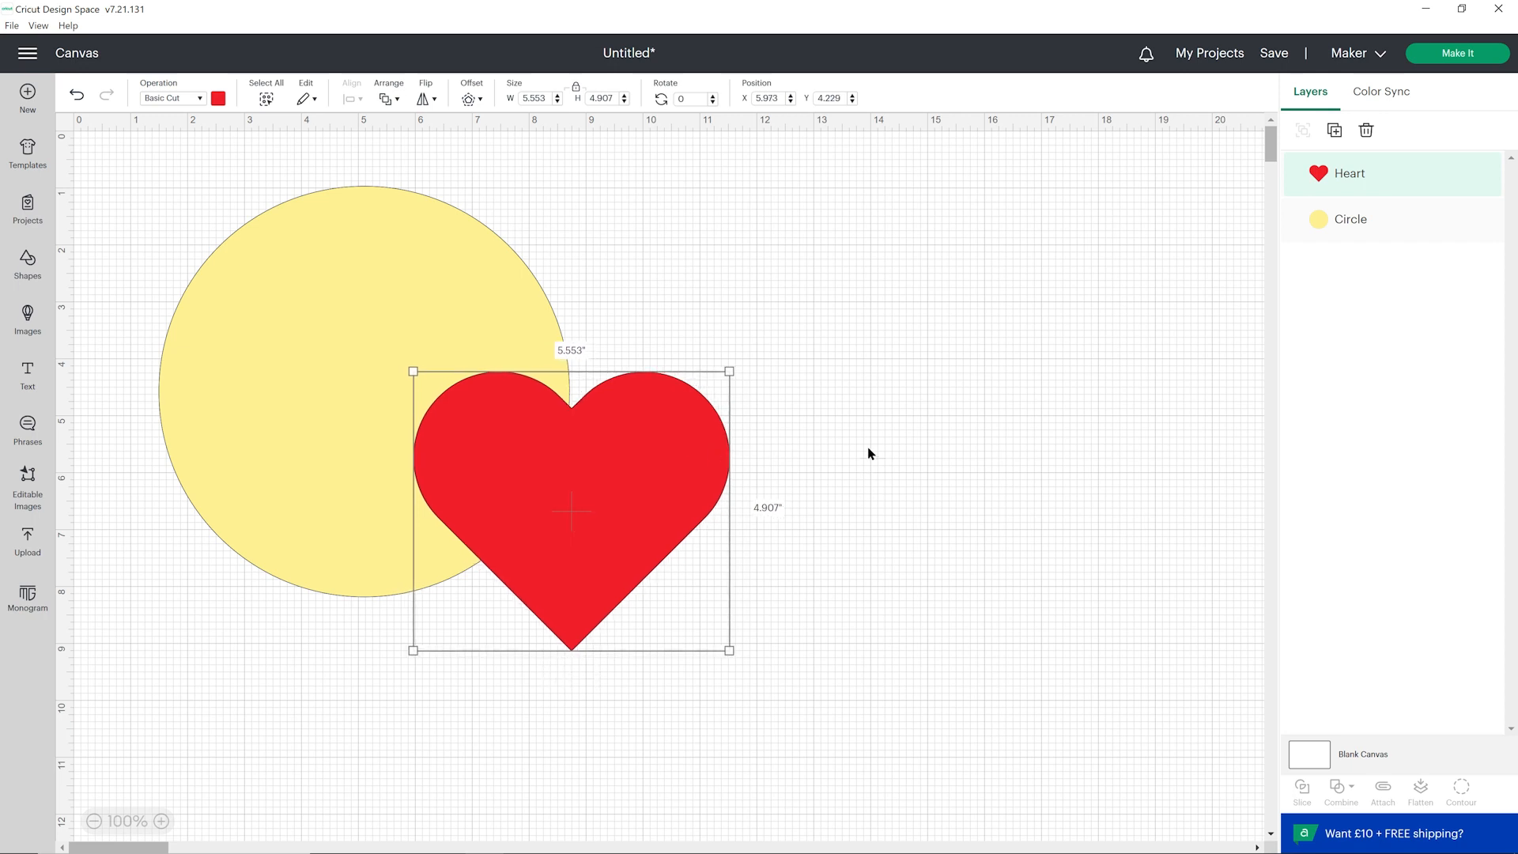
left_click(860, 421)
Weld the overlapping heart and circle into one shape and move the welded shape slightly down and to the right.
left_click_drag(722, 288, 451, 471)
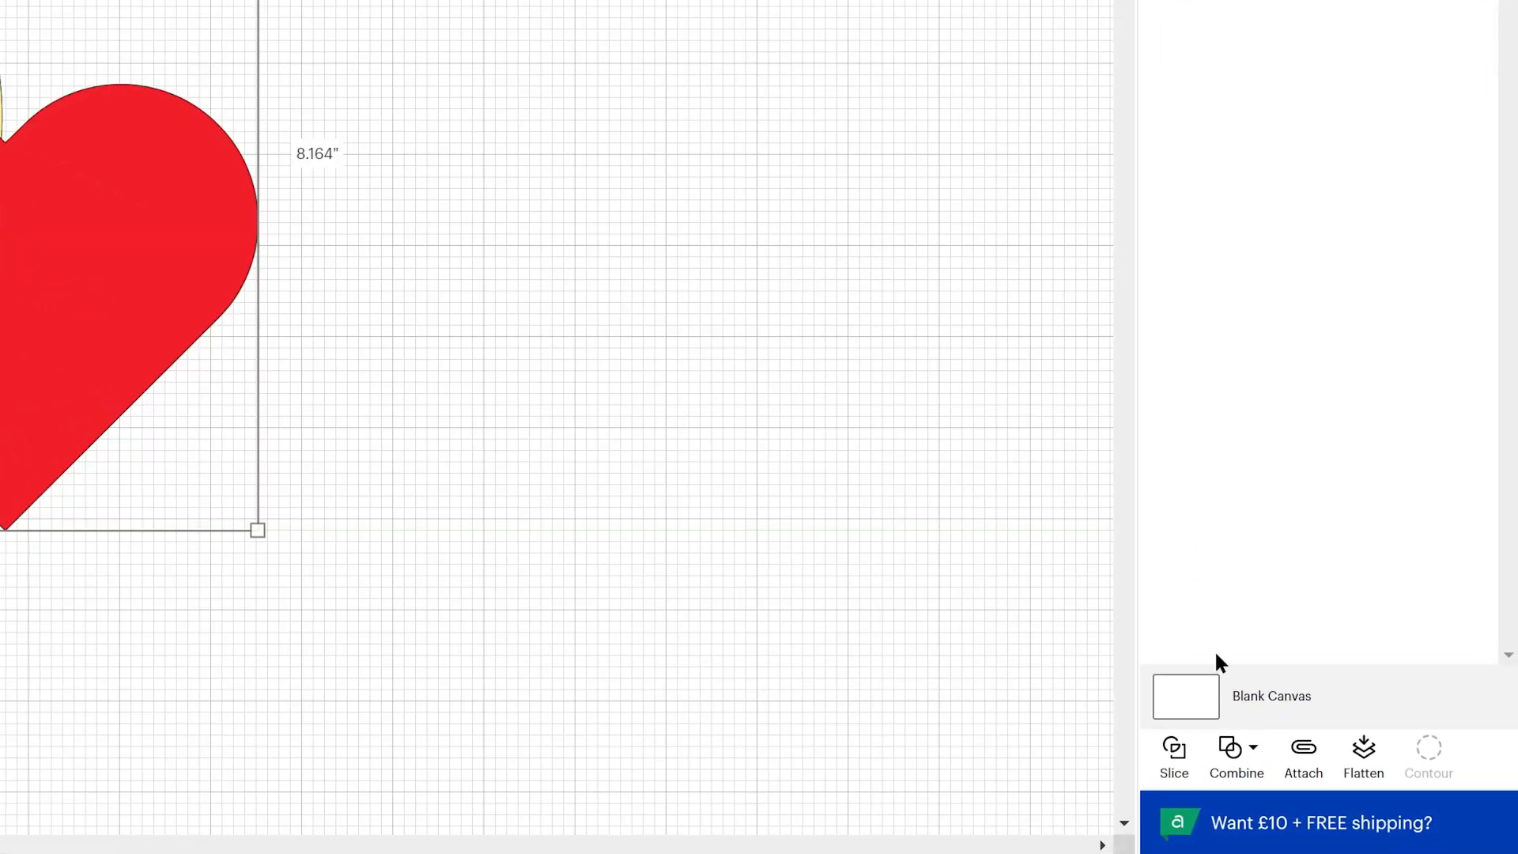
left_click(1256, 754)
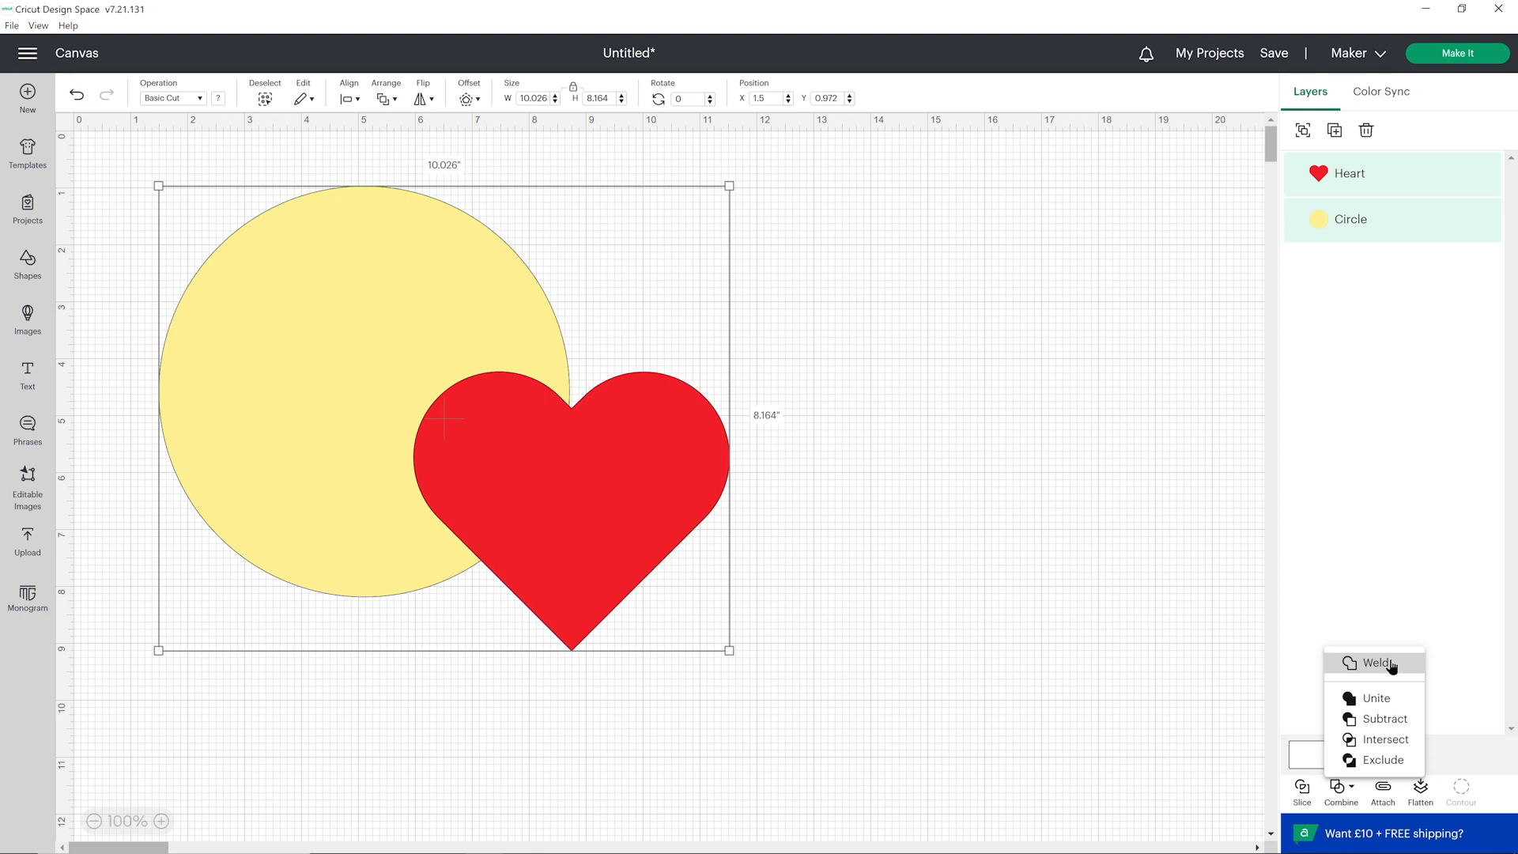
left_click(1392, 664)
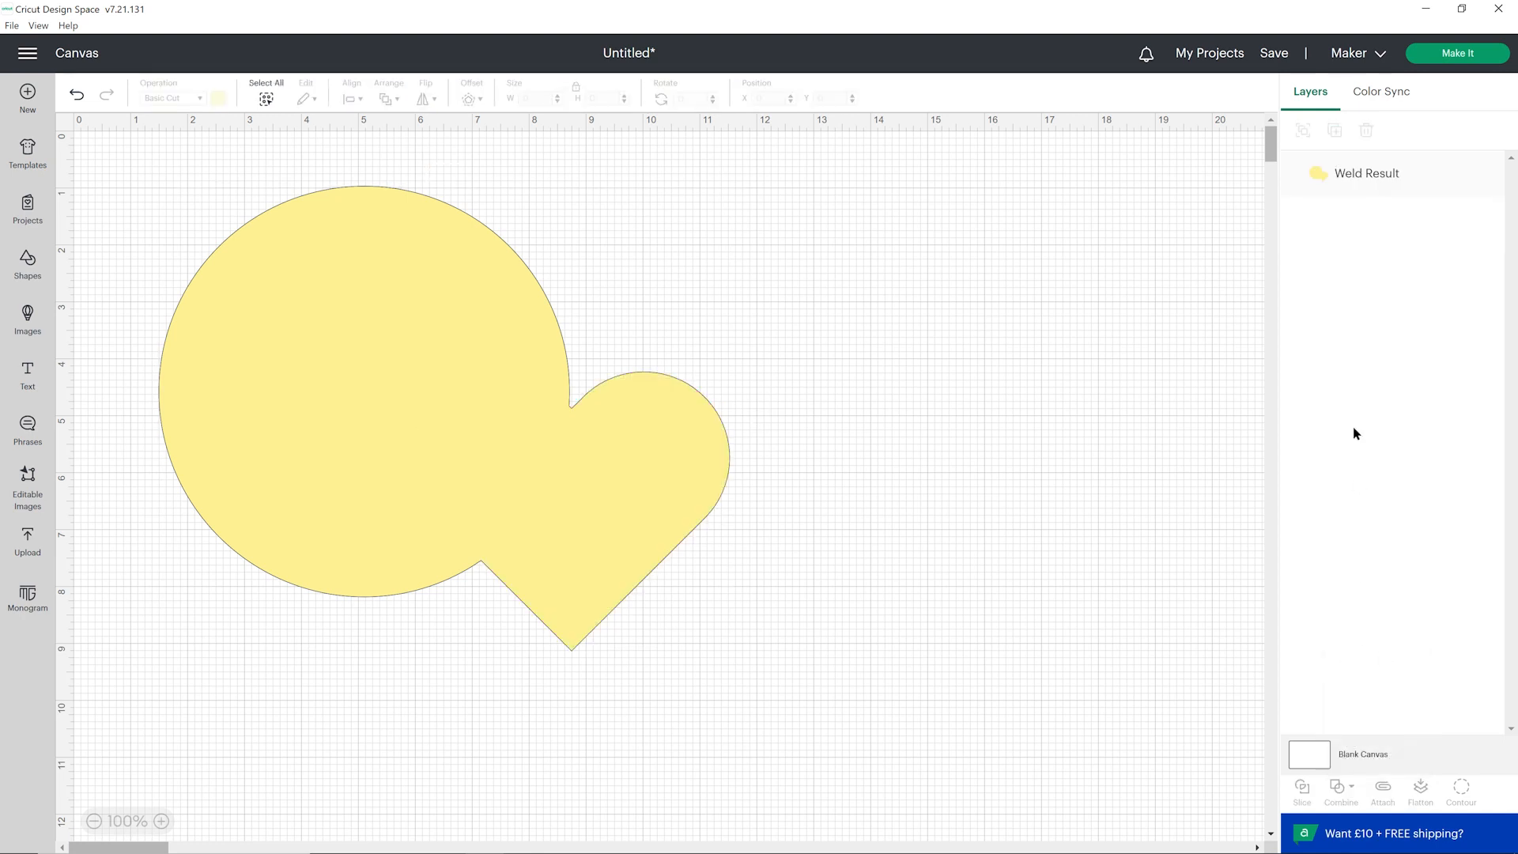
left_click(1370, 186)
left_click(1046, 286)
left_click_drag(559, 473, 614, 491)
left_click(934, 500)
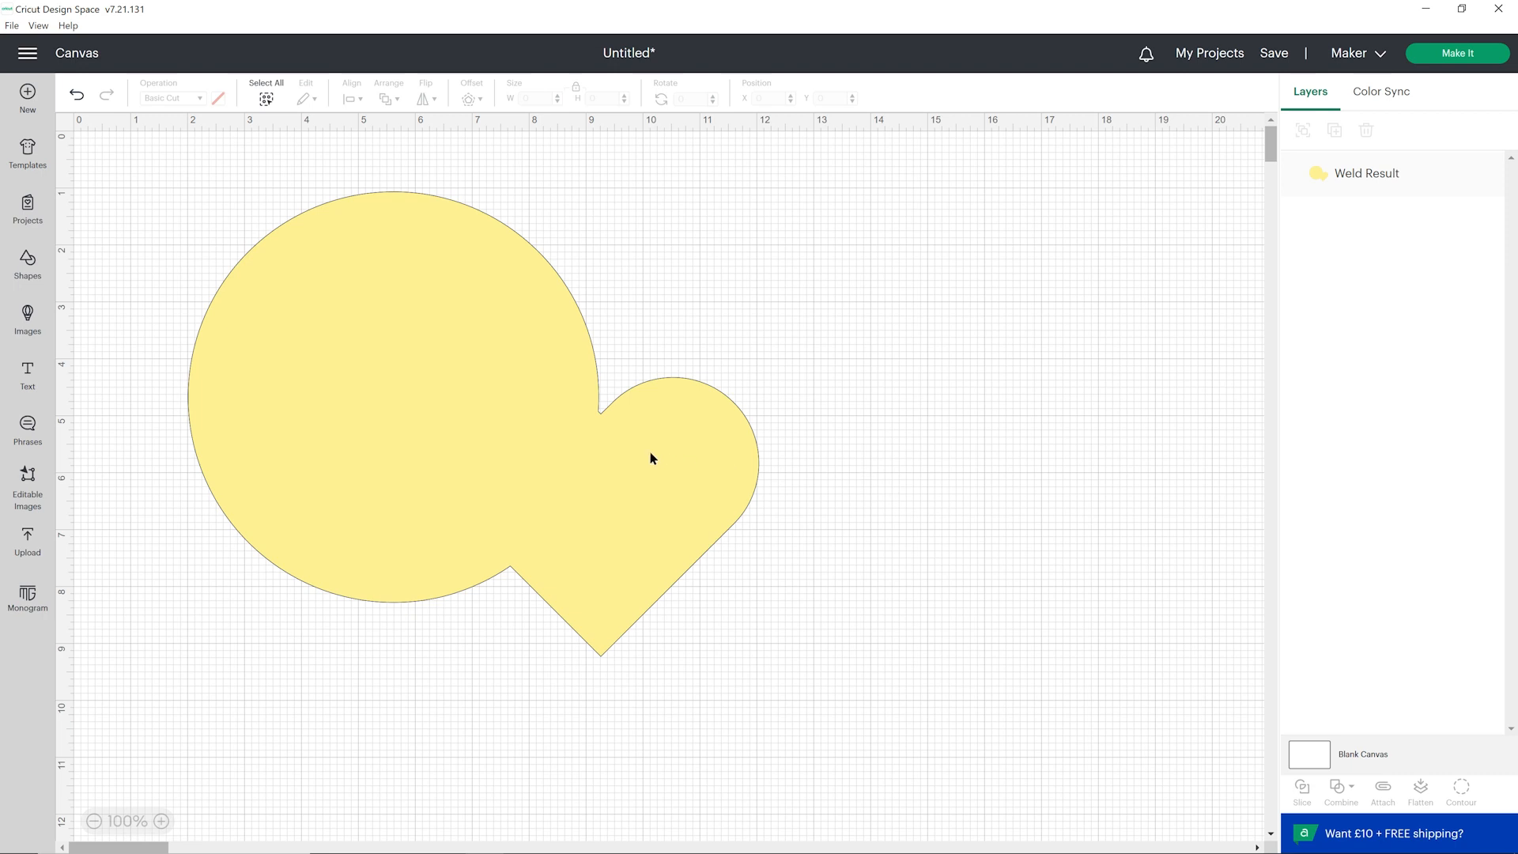
Undo the move of the welded shape and the weld itself.
left_click(72, 98)
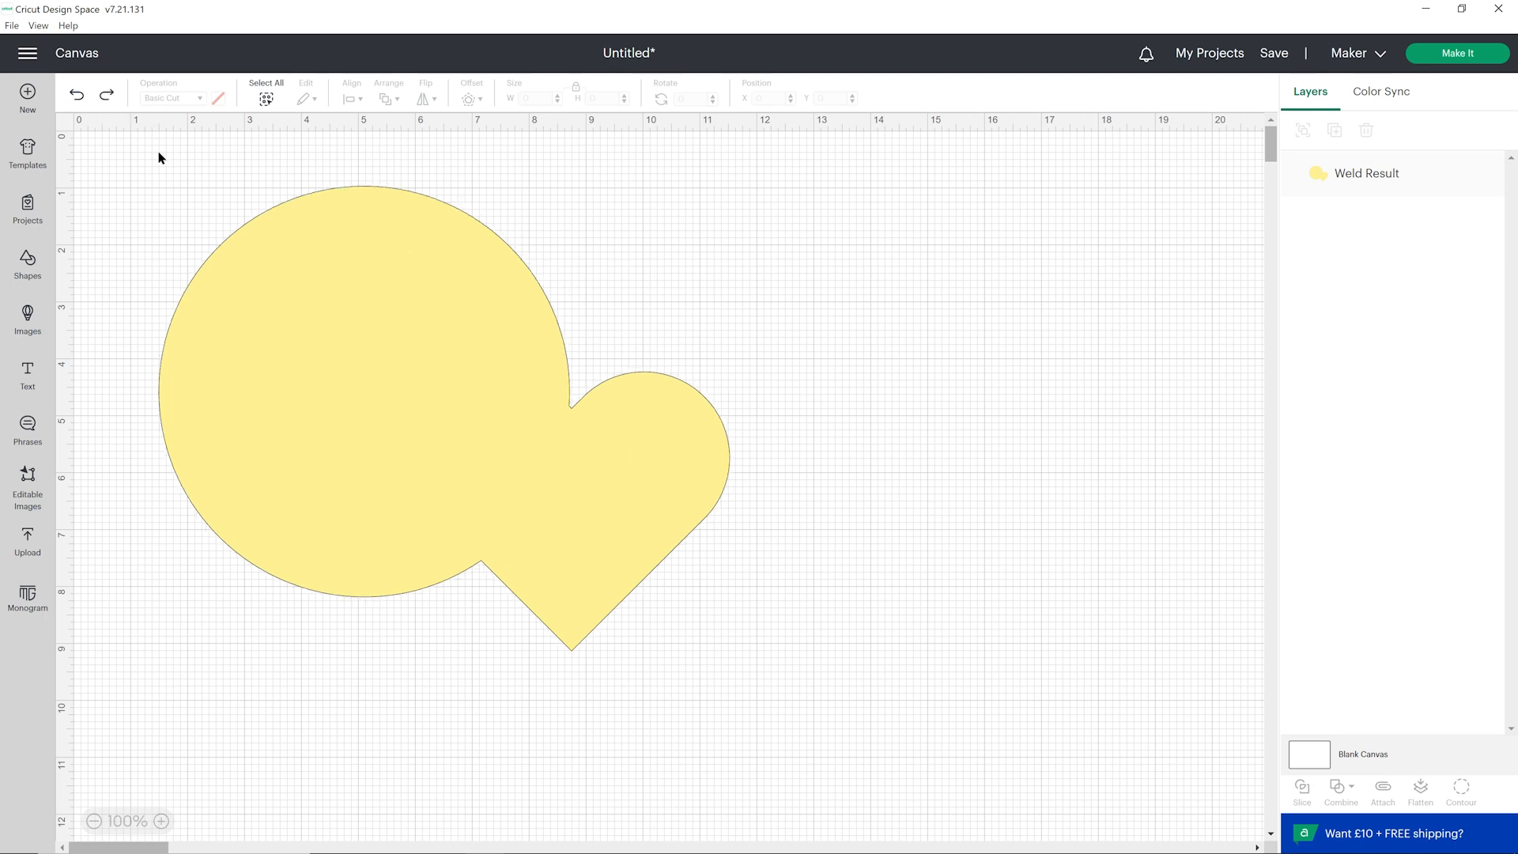
left_click(79, 96)
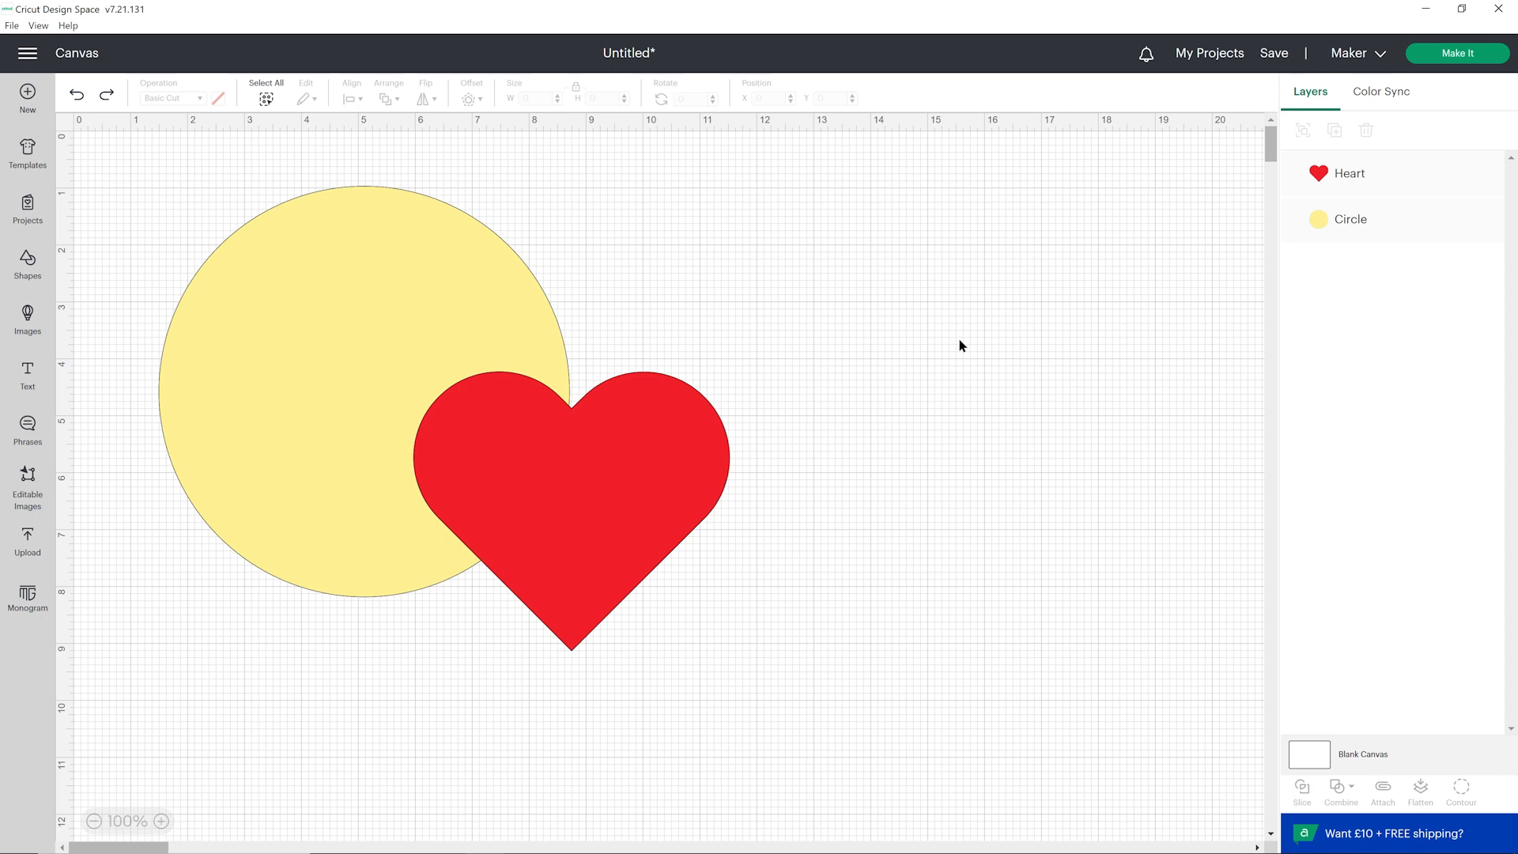
Unite the heart and circle, and select the Heart and Circle layers inside the Unite group in turn.
left_click_drag(645, 310, 506, 450)
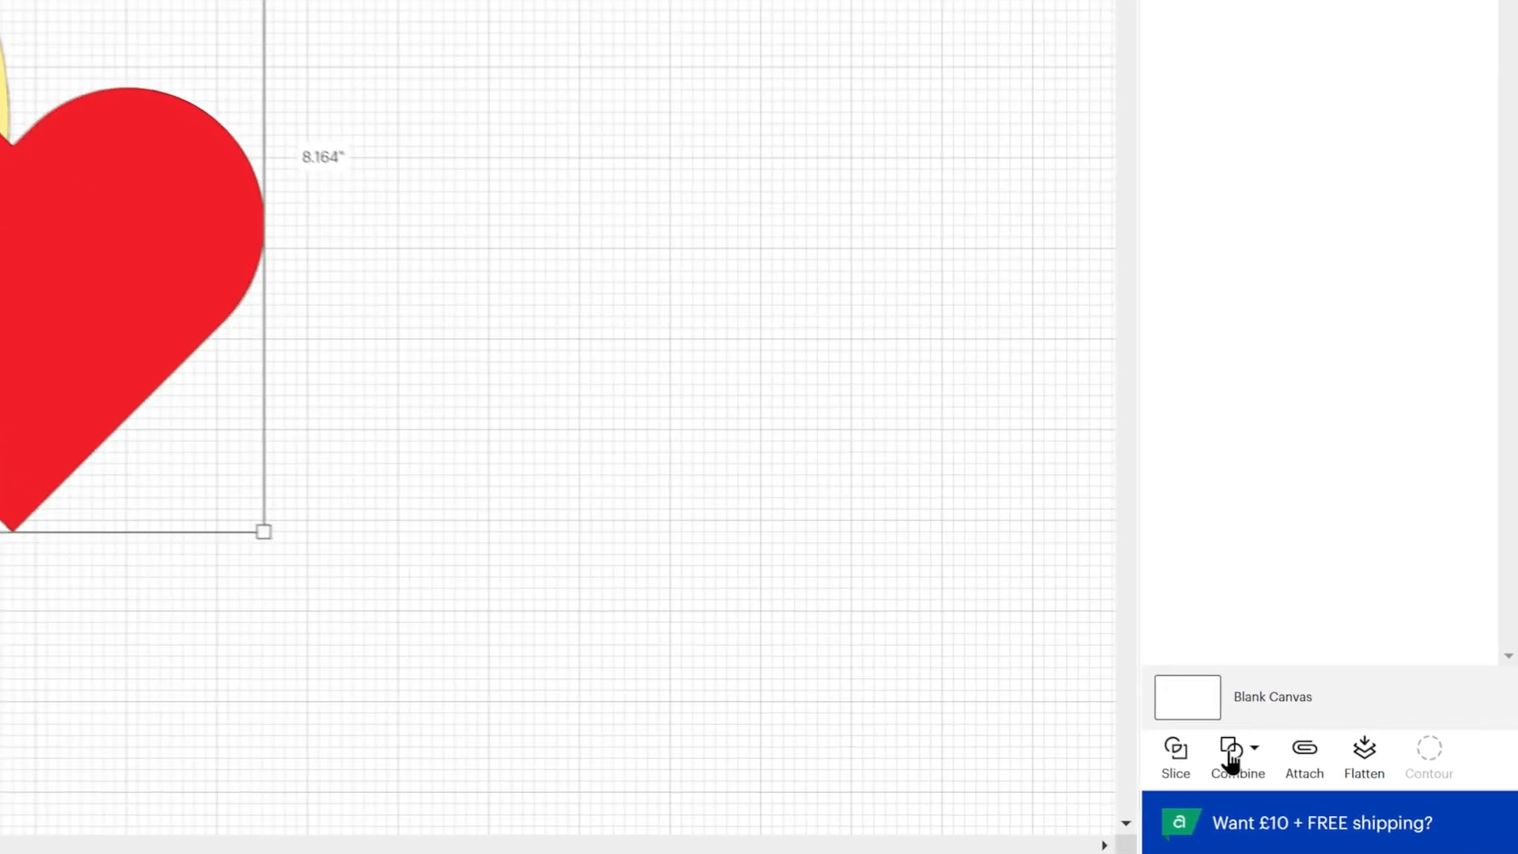
left_click(1336, 793)
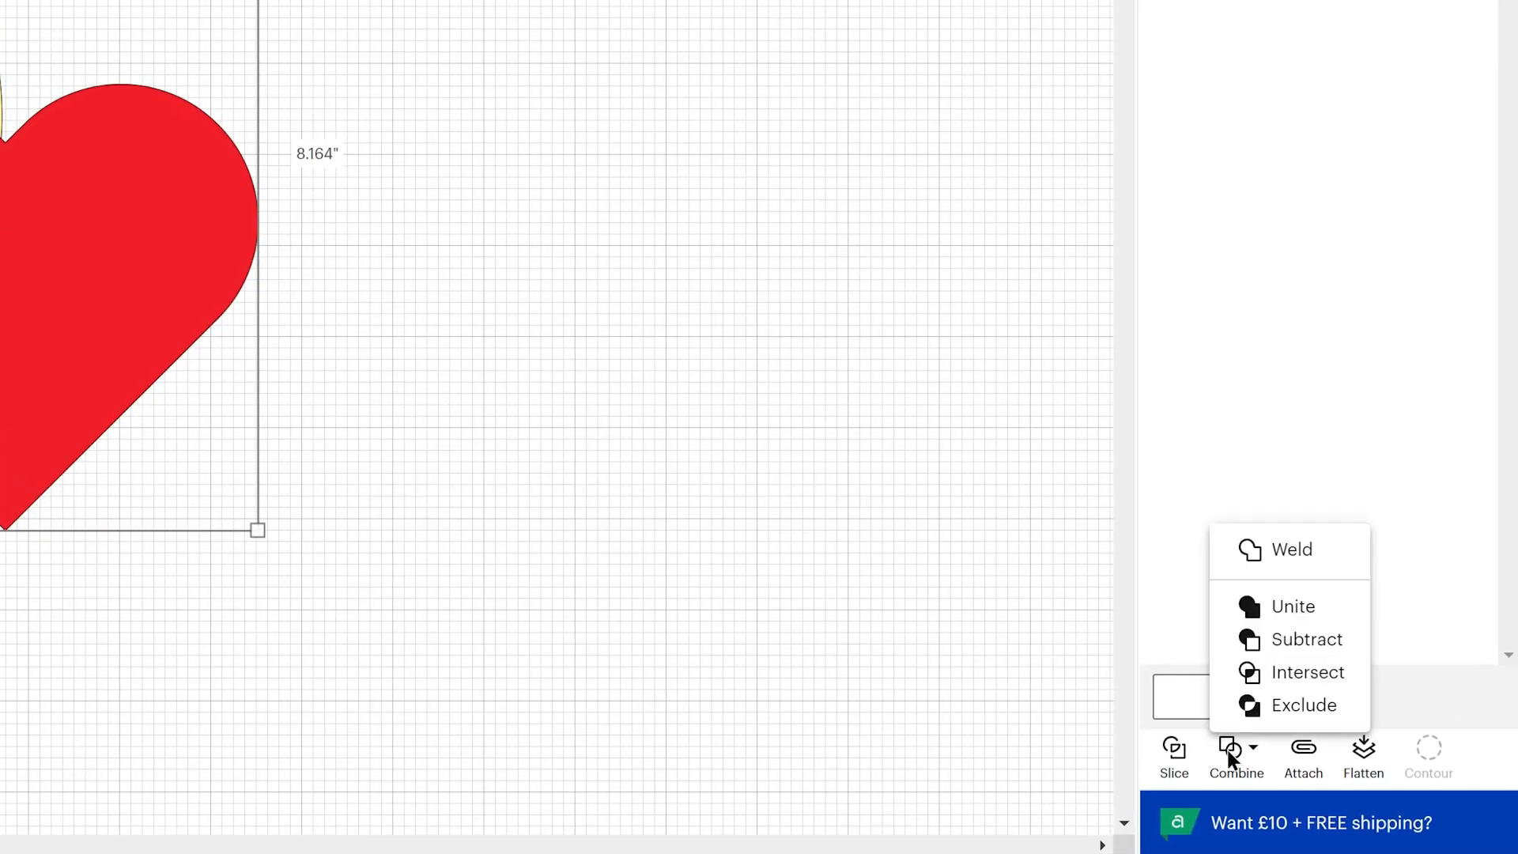
left_click(1342, 615)
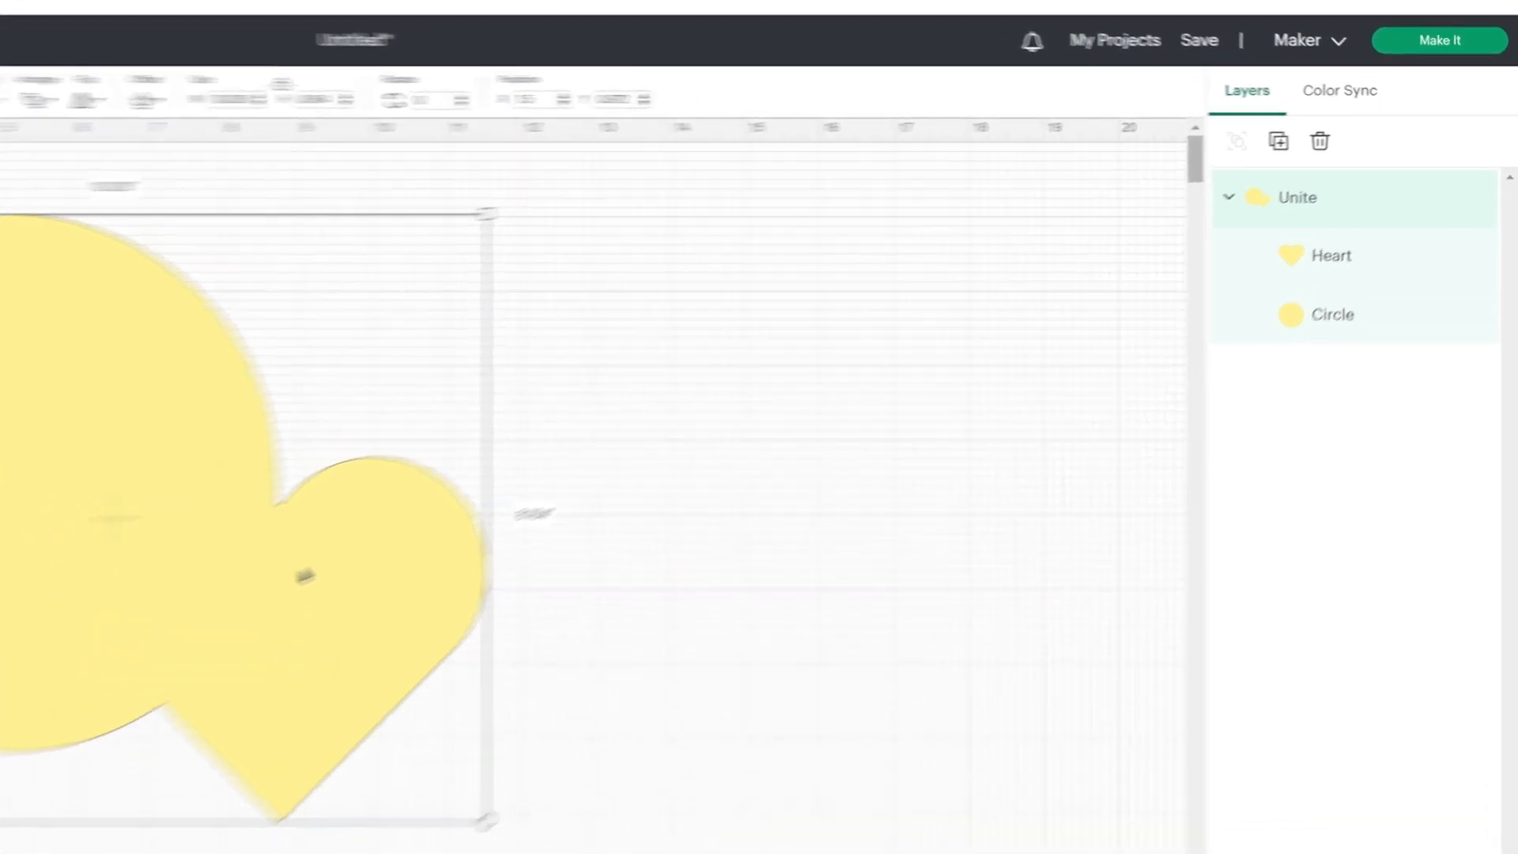
left_click(1337, 310)
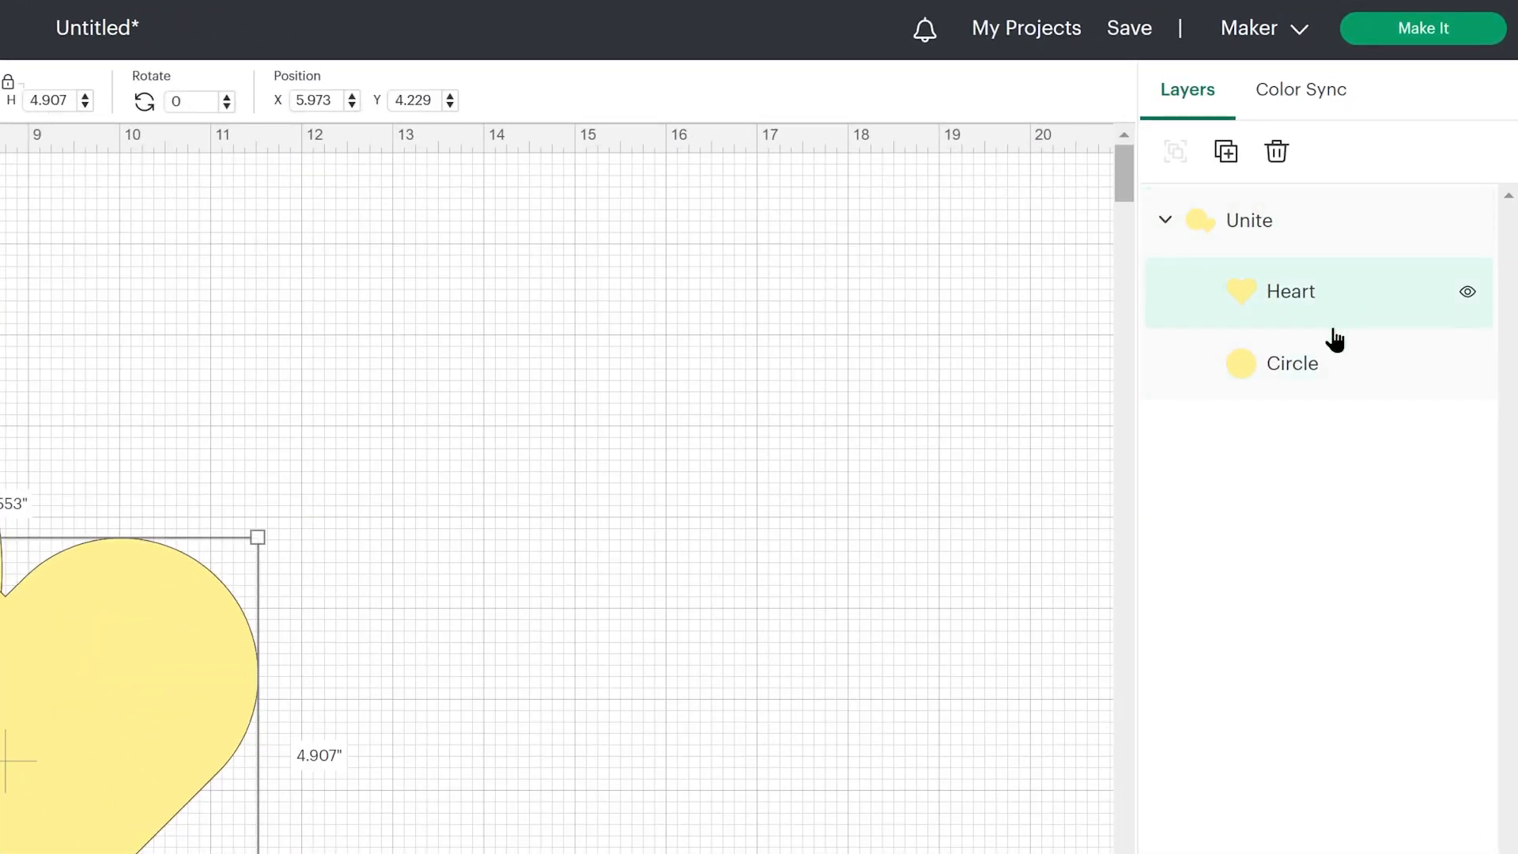
left_click(1331, 363)
left_click(1344, 296)
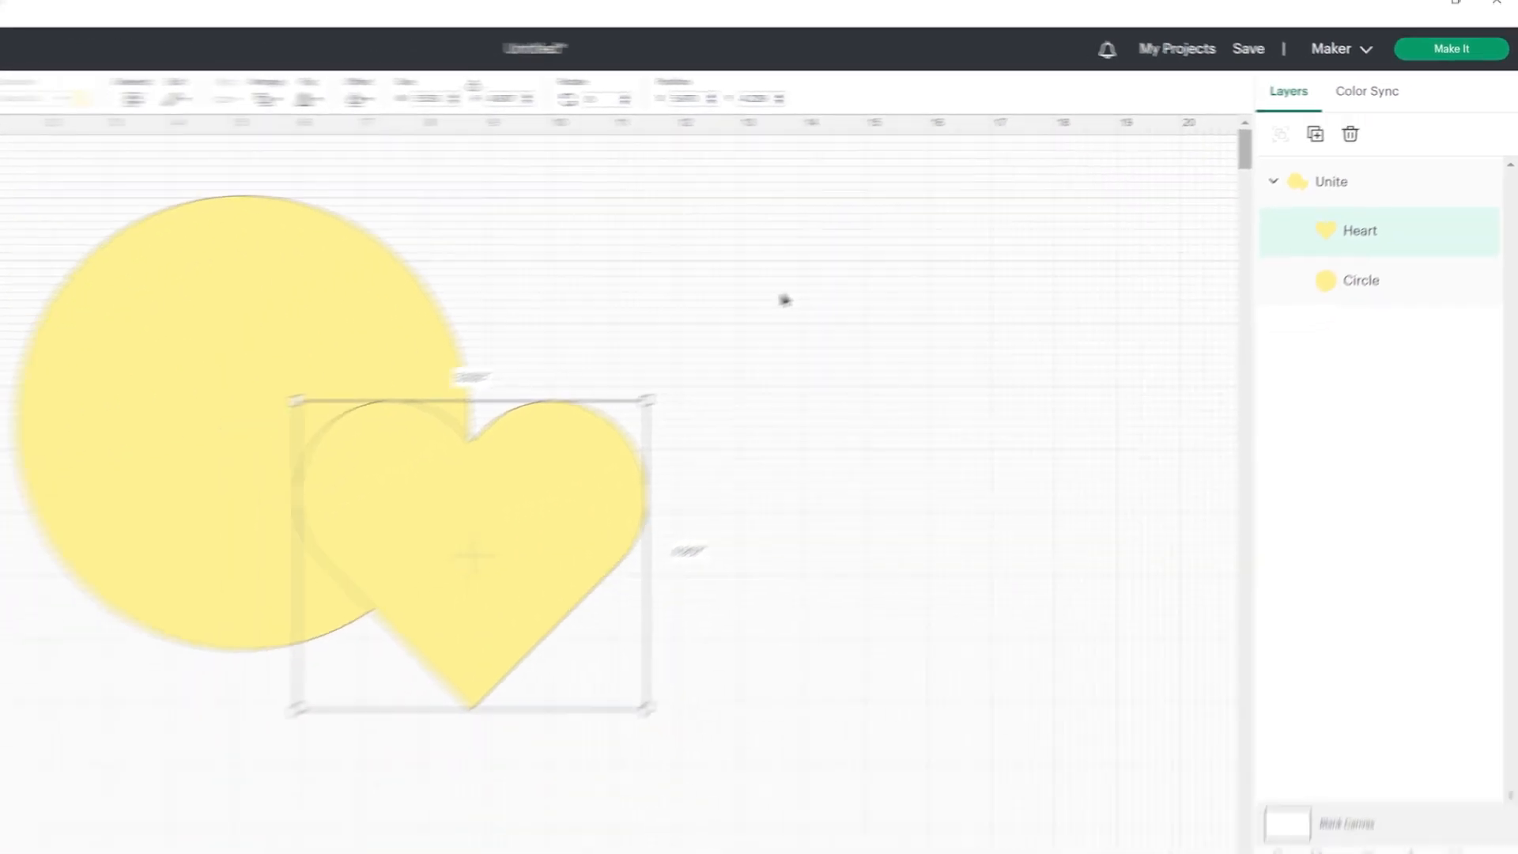
left_click(781, 300)
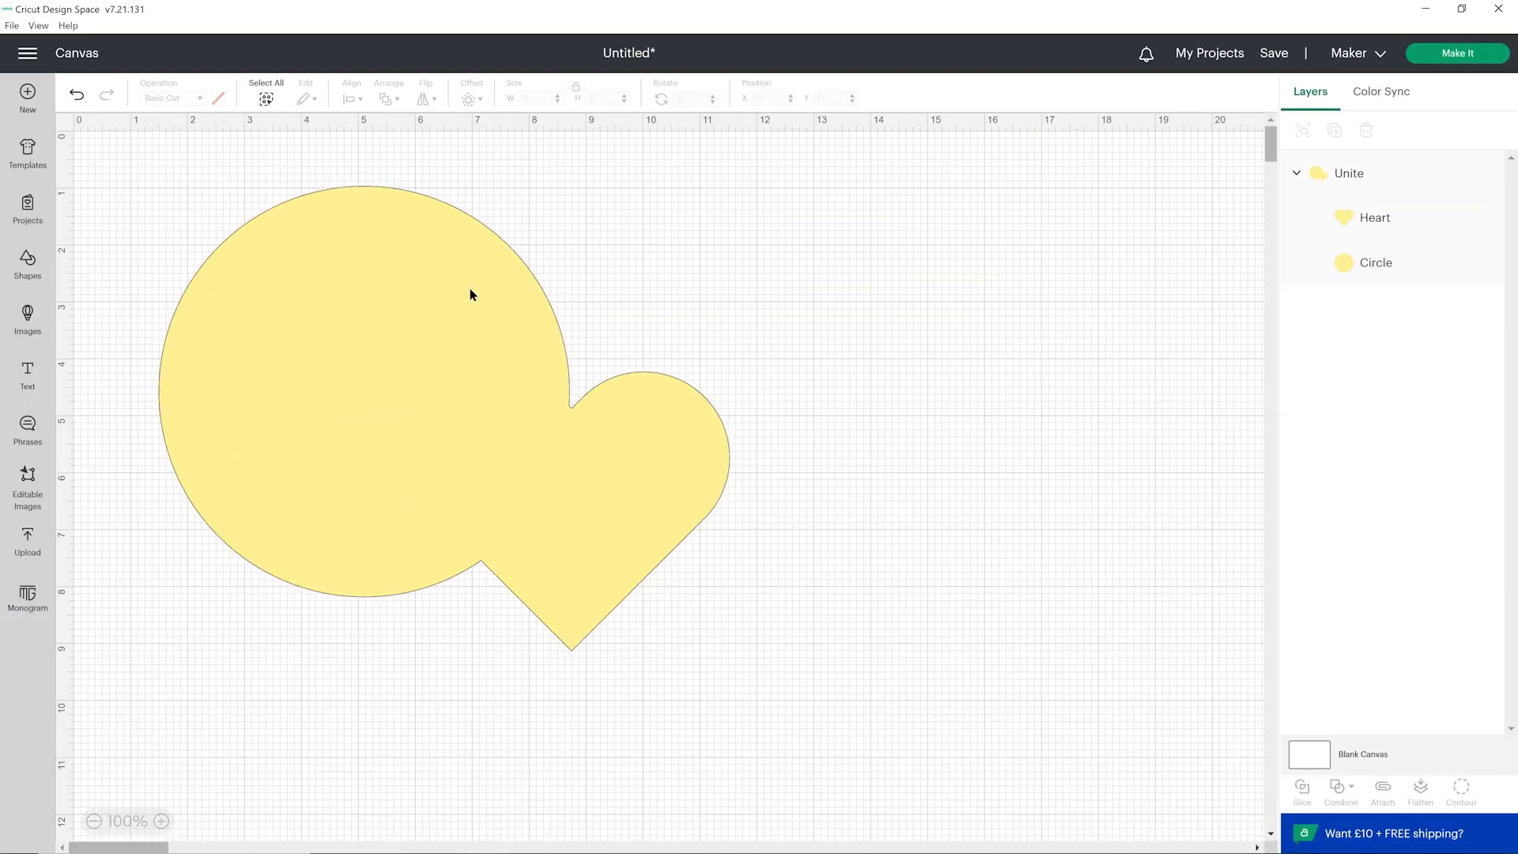
Reposition the parts of the united shape individually, moving the heart up and the circle down and slightly left.
left_click(650, 440)
left_click(1426, 233)
left_click_drag(661, 467, 661, 362)
left_click(727, 453)
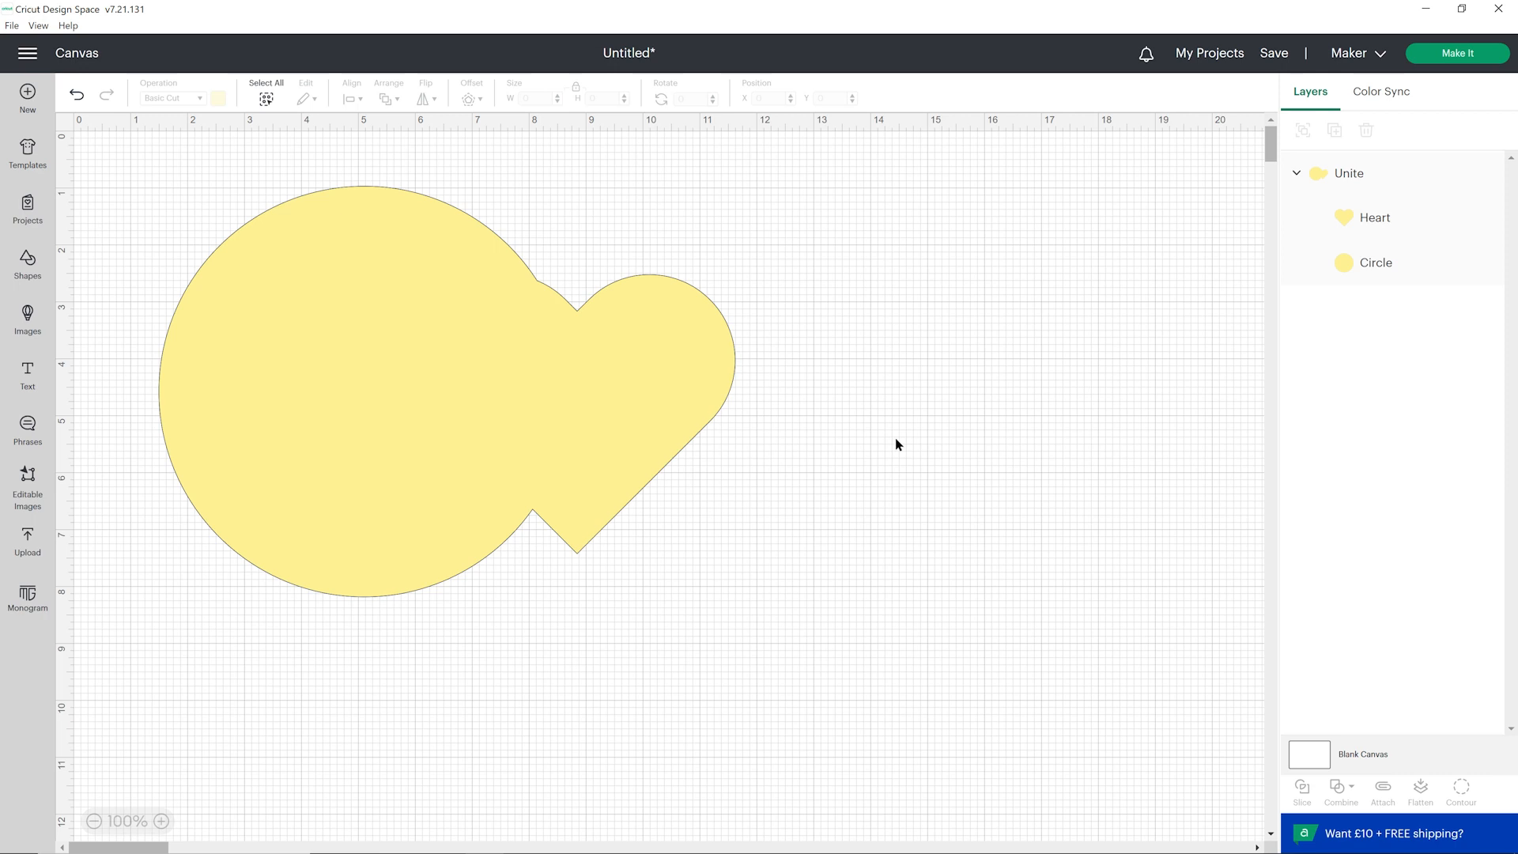
left_click(1350, 275)
left_click_drag(391, 366, 365, 505)
left_click(628, 574)
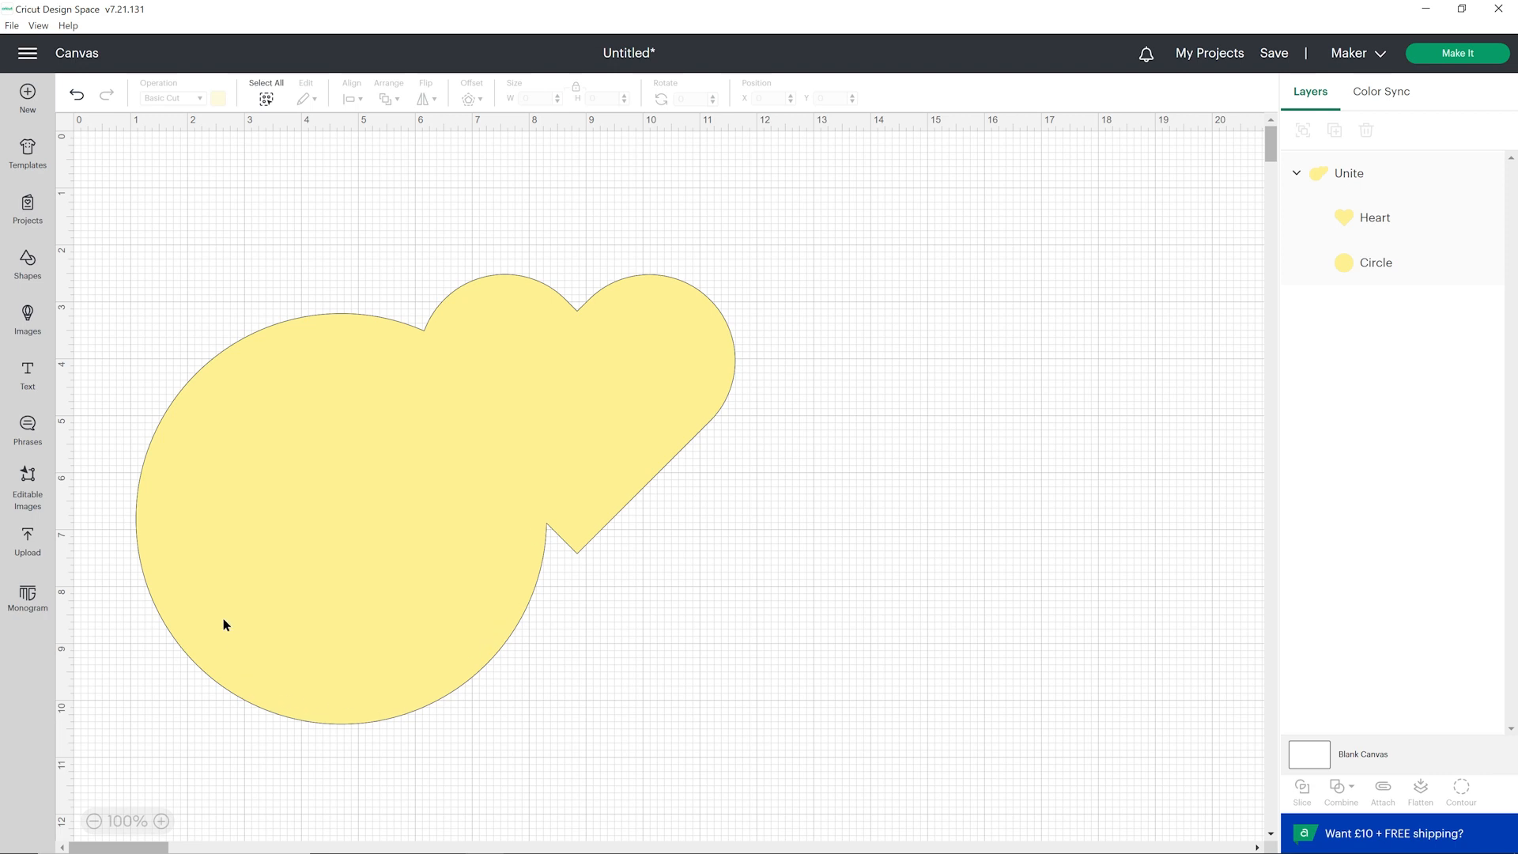
Move the whole united shape up slightly, and separate it back into heart and circle with Undo Unite.
left_click_drag(621, 419, 626, 377)
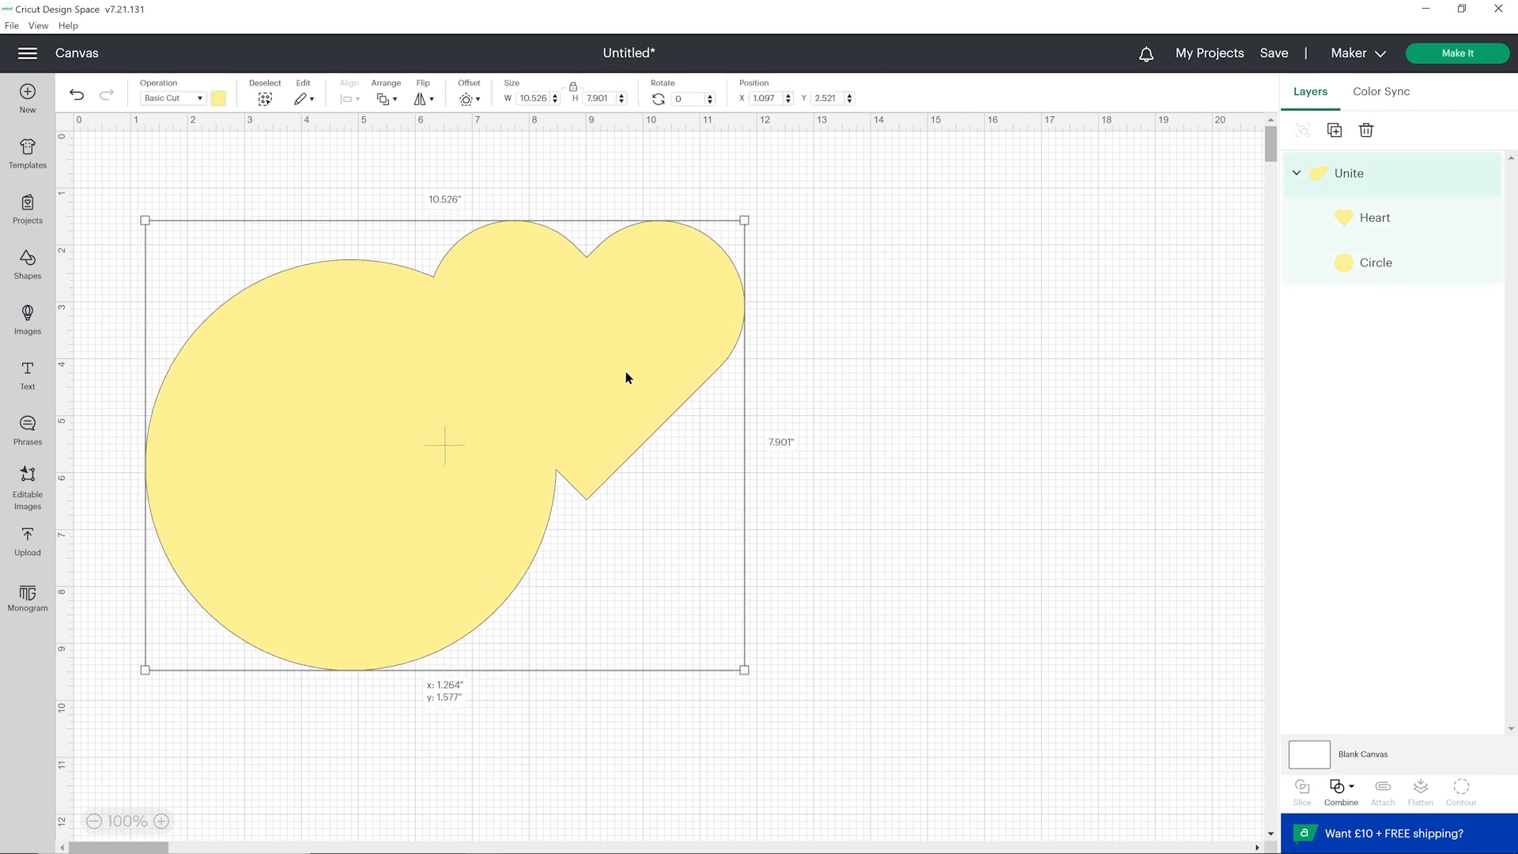
left_click_drag(670, 314, 671, 310)
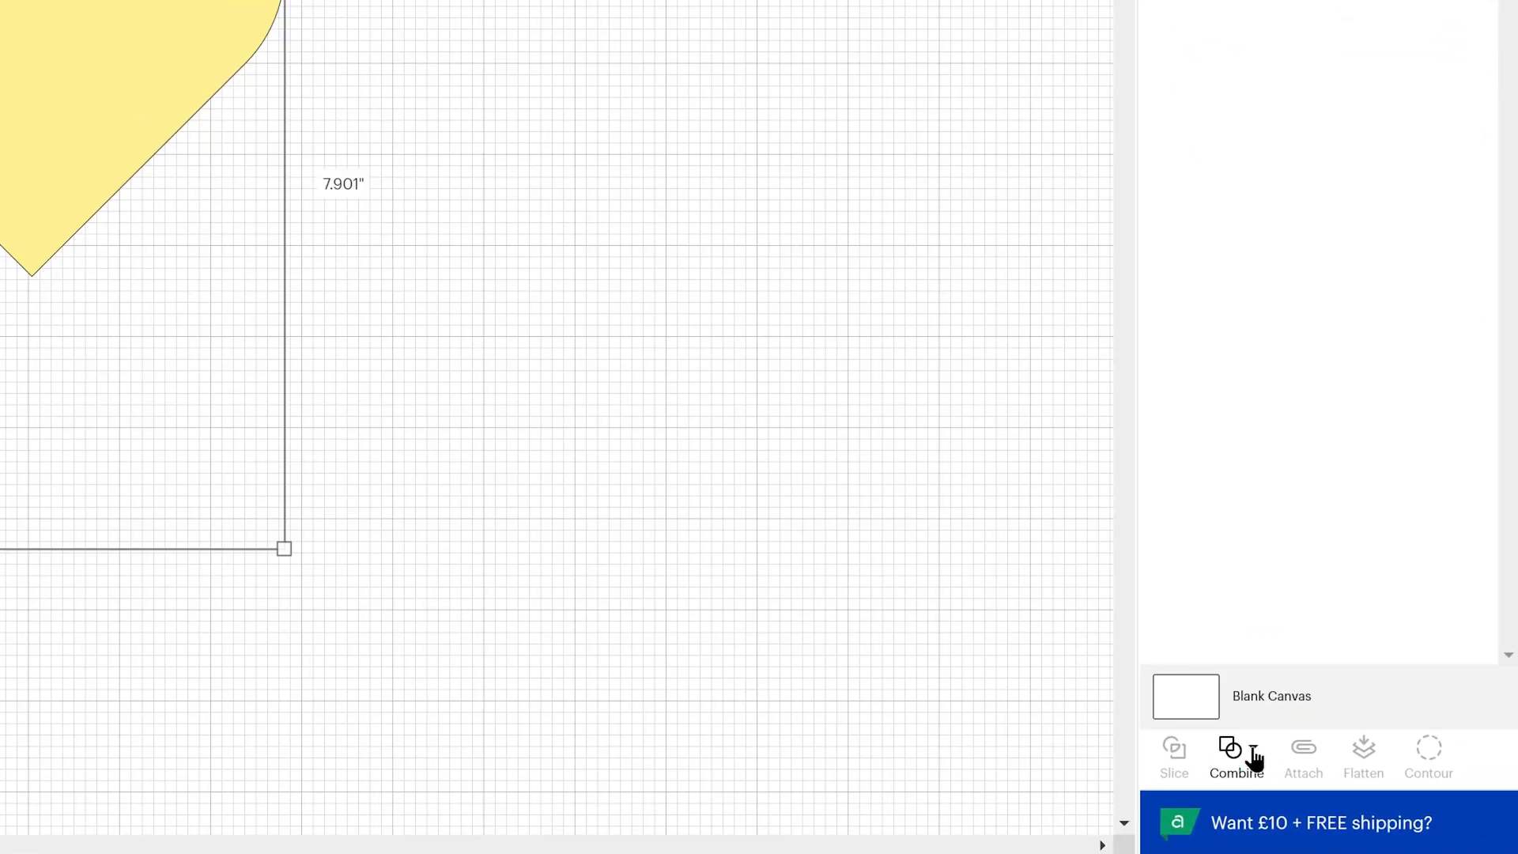
left_click(1252, 749)
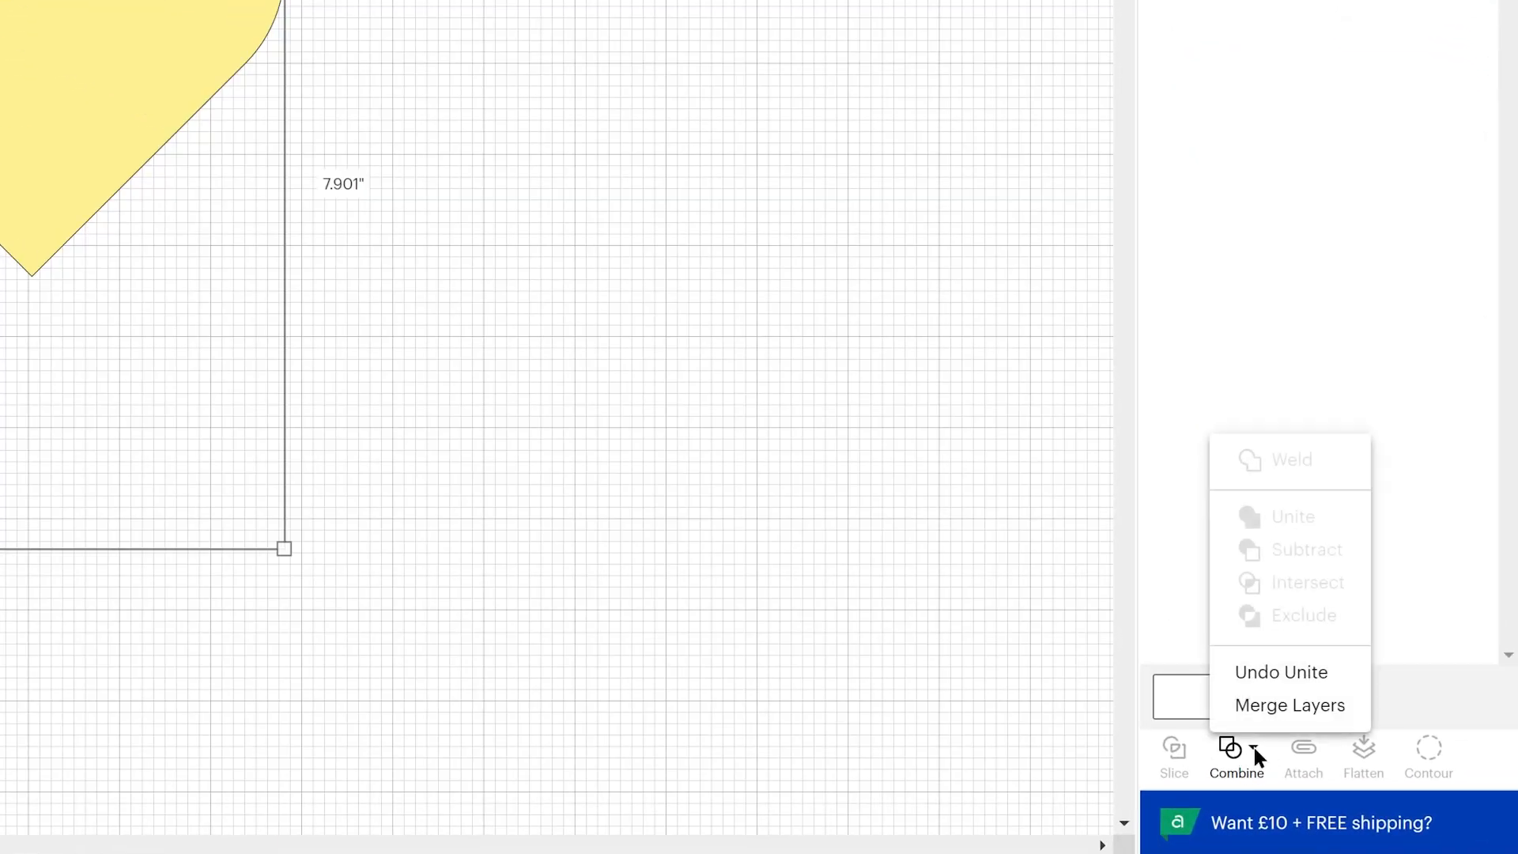
left_click(1305, 680)
left_click(482, 304)
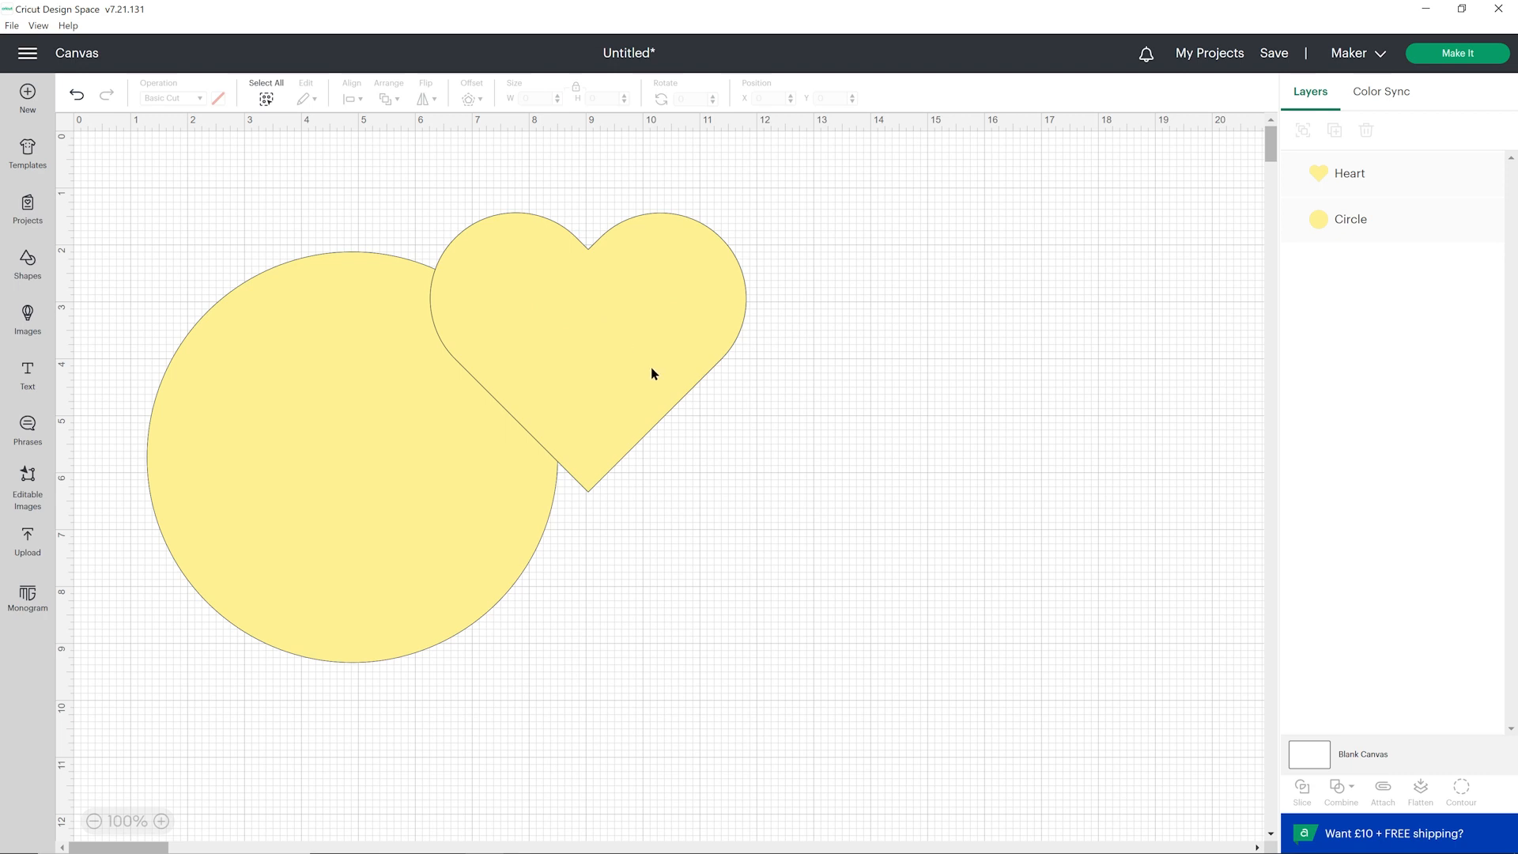
Move the heart over the circle's right edge at about X 5.95, Y 3.56 inches and recolor it red.
left_click_drag(619, 331, 601, 452)
left_click(884, 522)
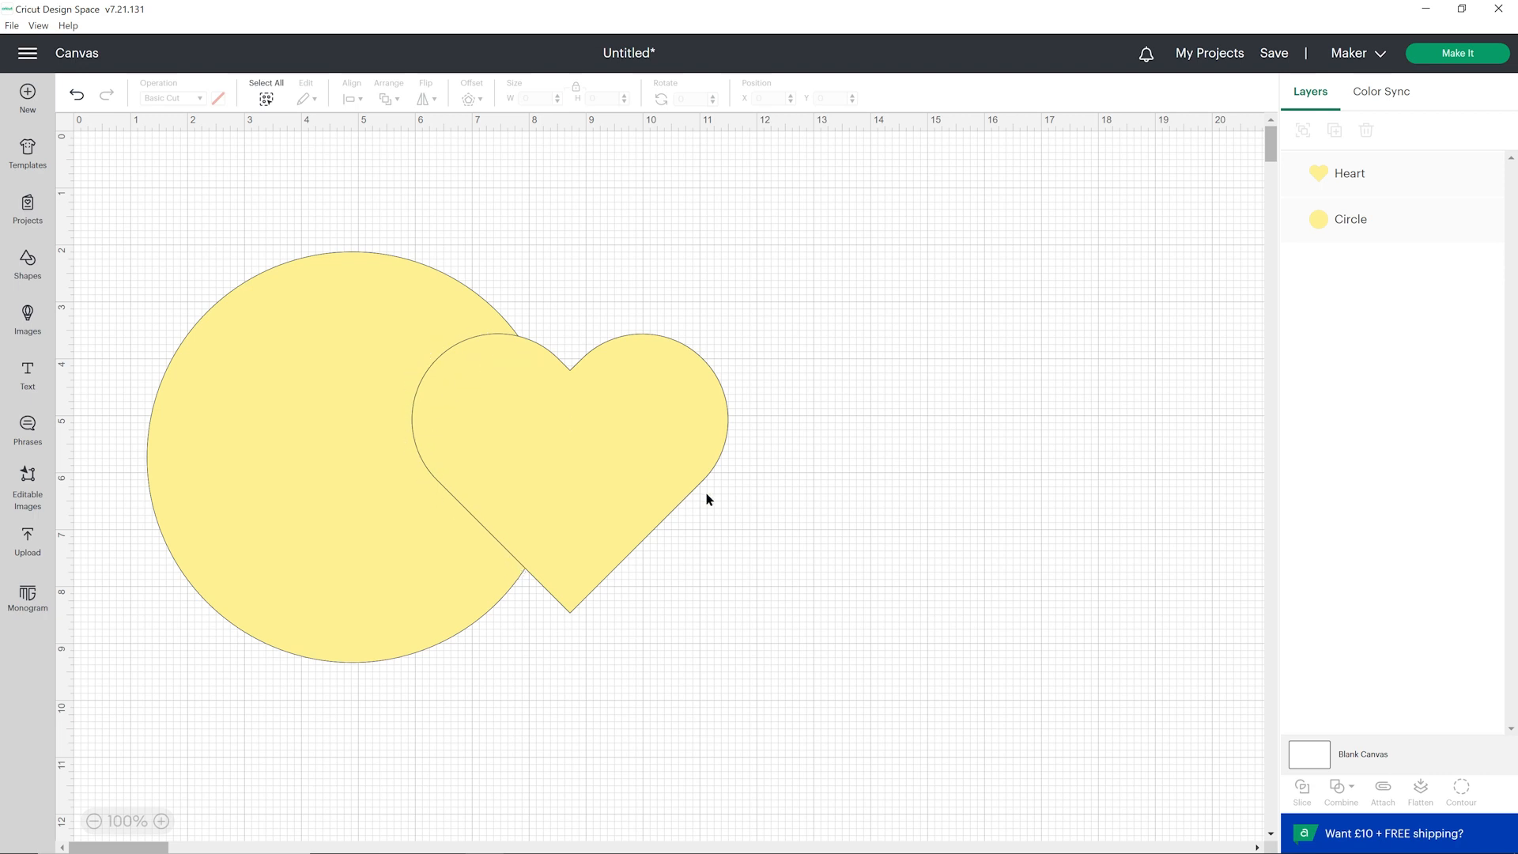
left_click(610, 380)
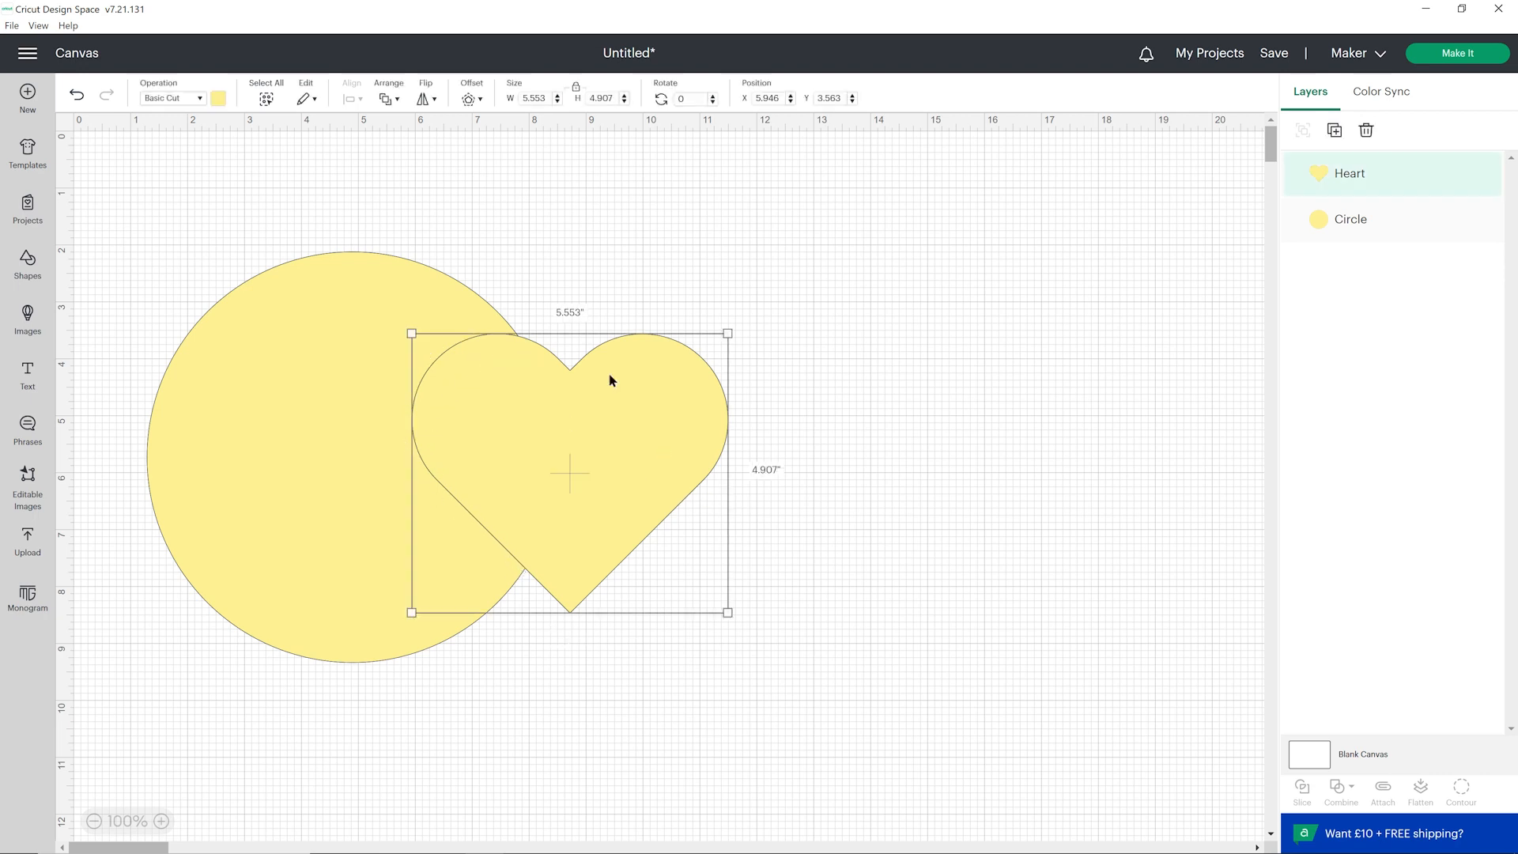
left_click(219, 99)
left_click(234, 210)
left_click(858, 373)
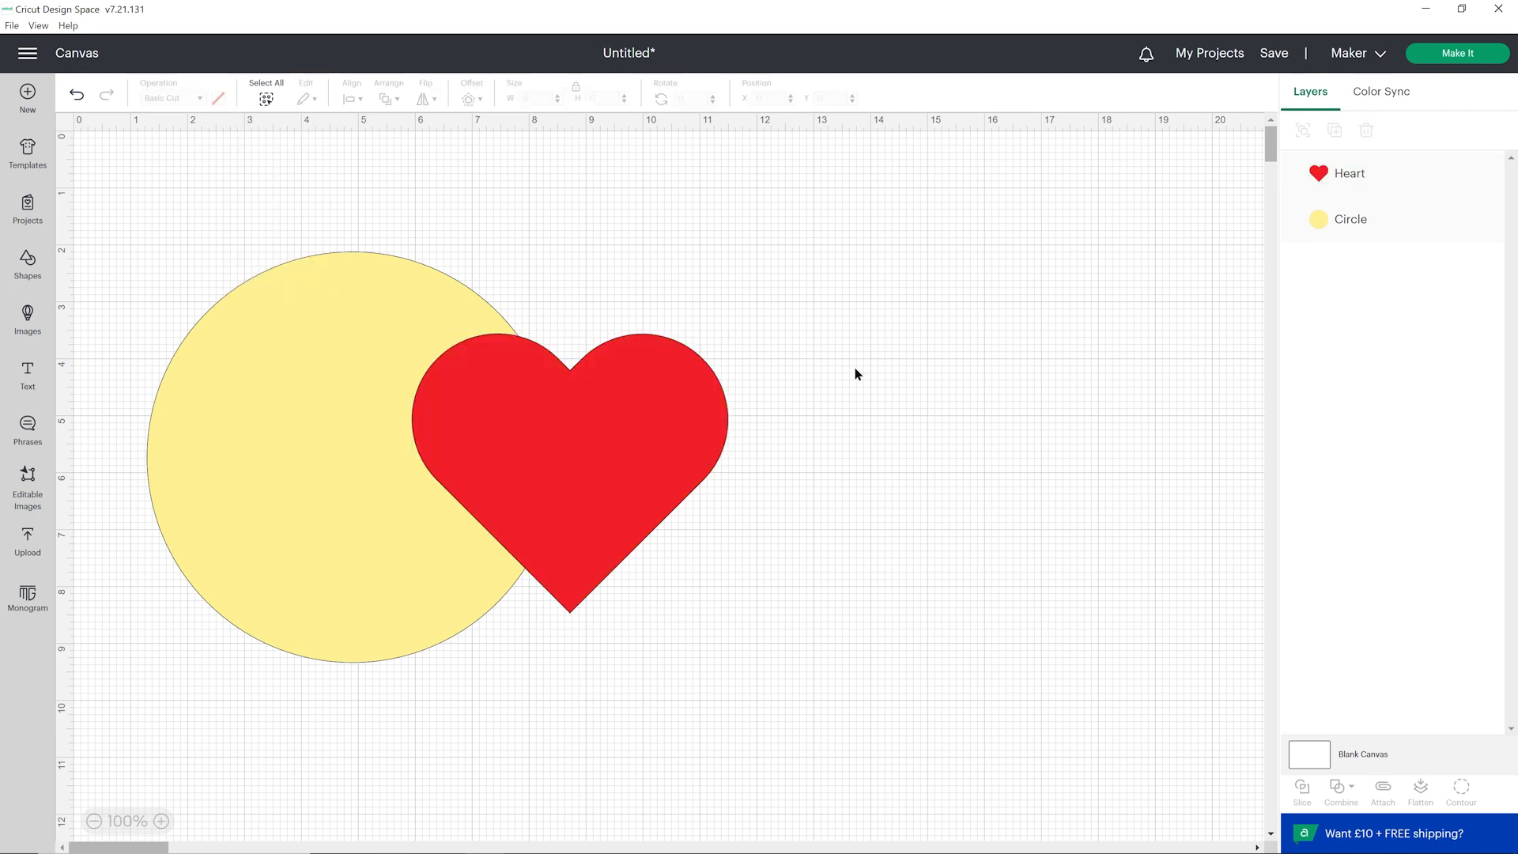
Subtract the red heart from the yellow circle.
left_click_drag(662, 244, 381, 454)
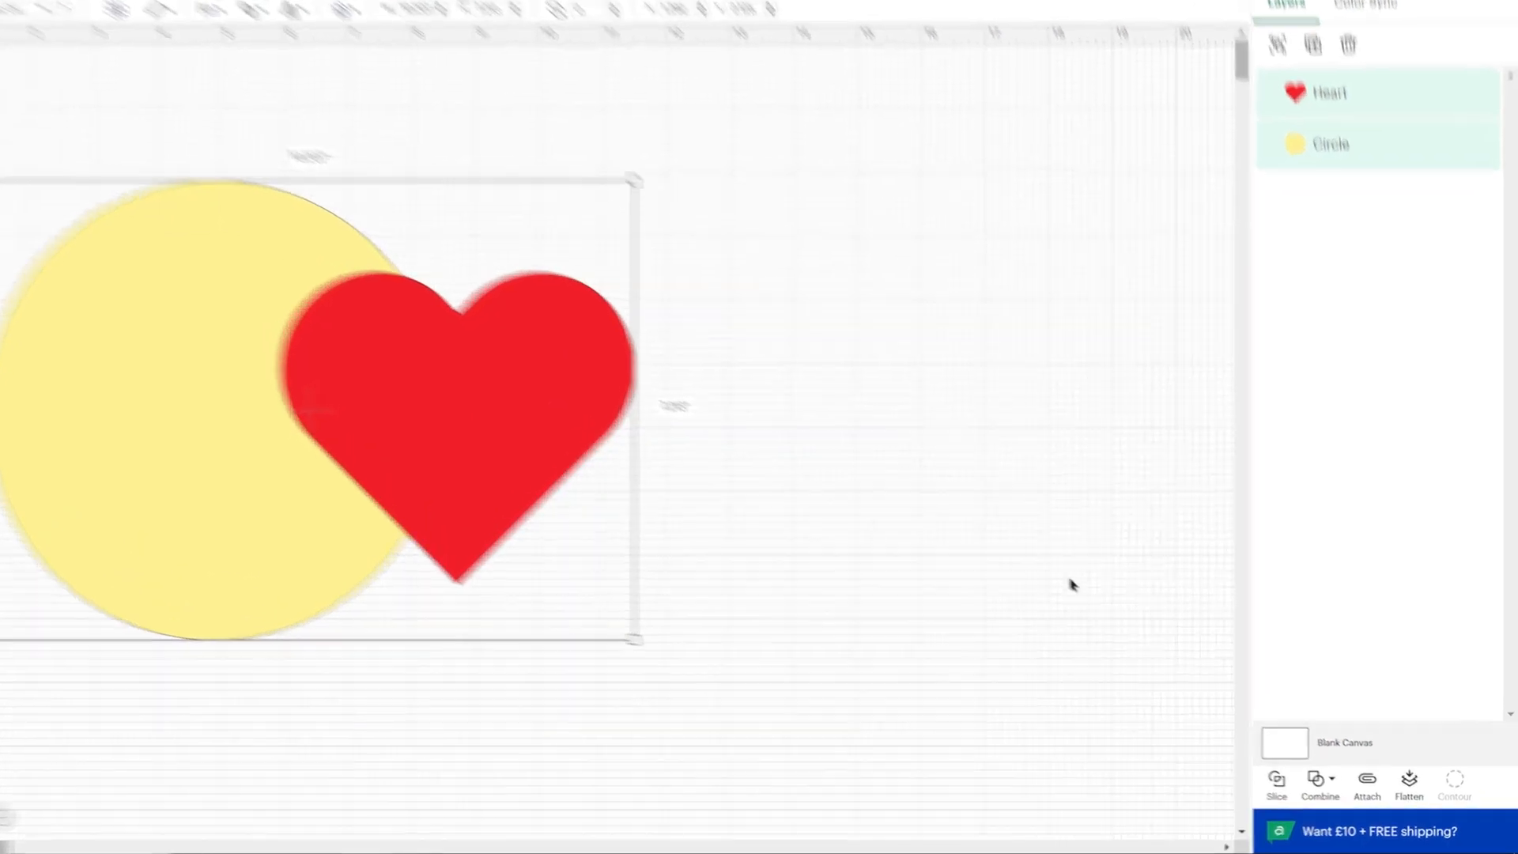
left_click(1243, 753)
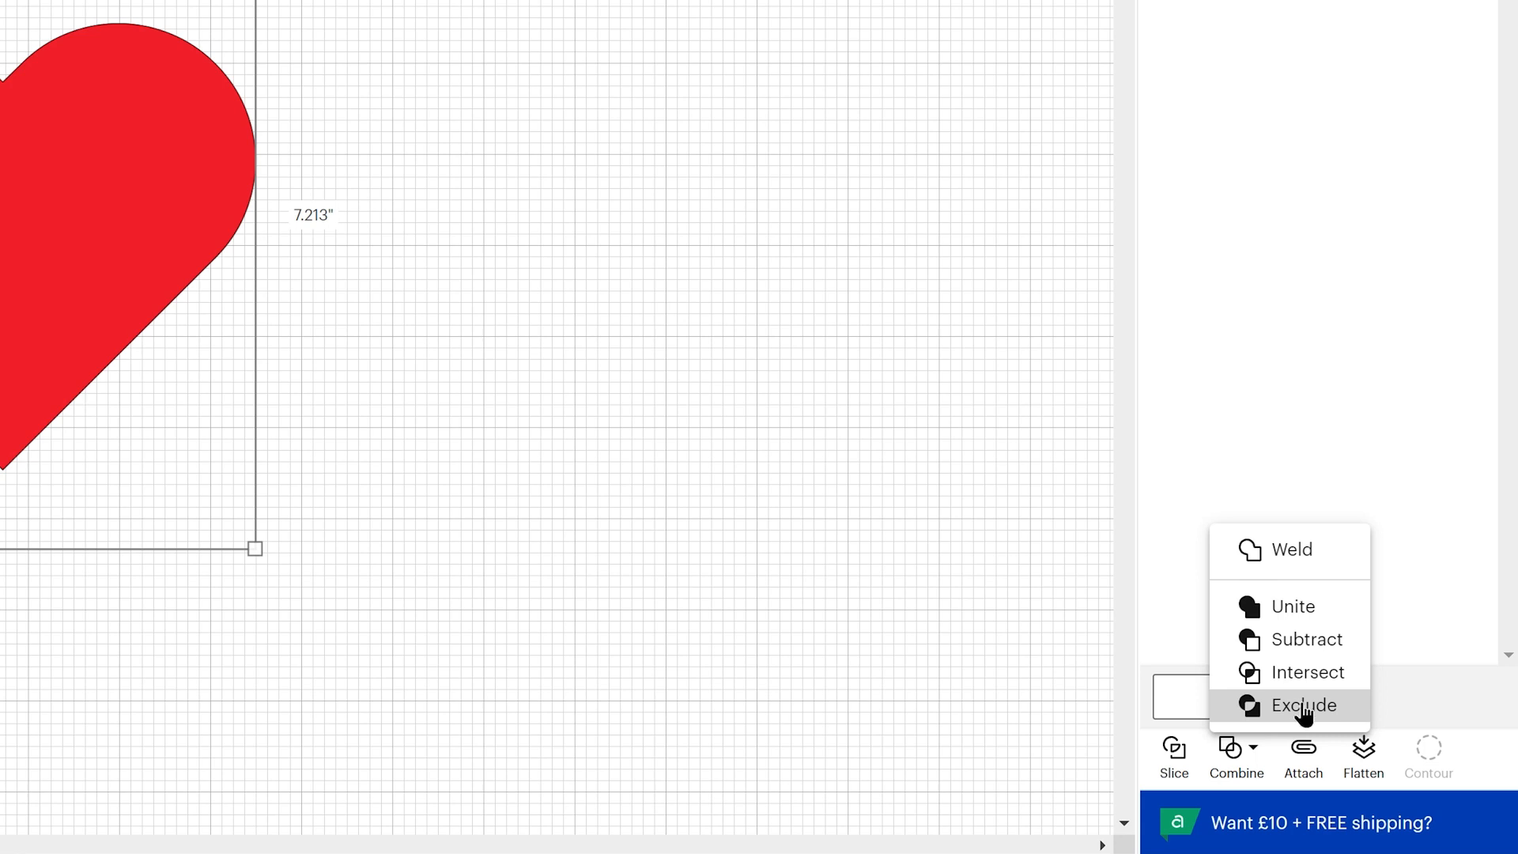
left_click(1328, 655)
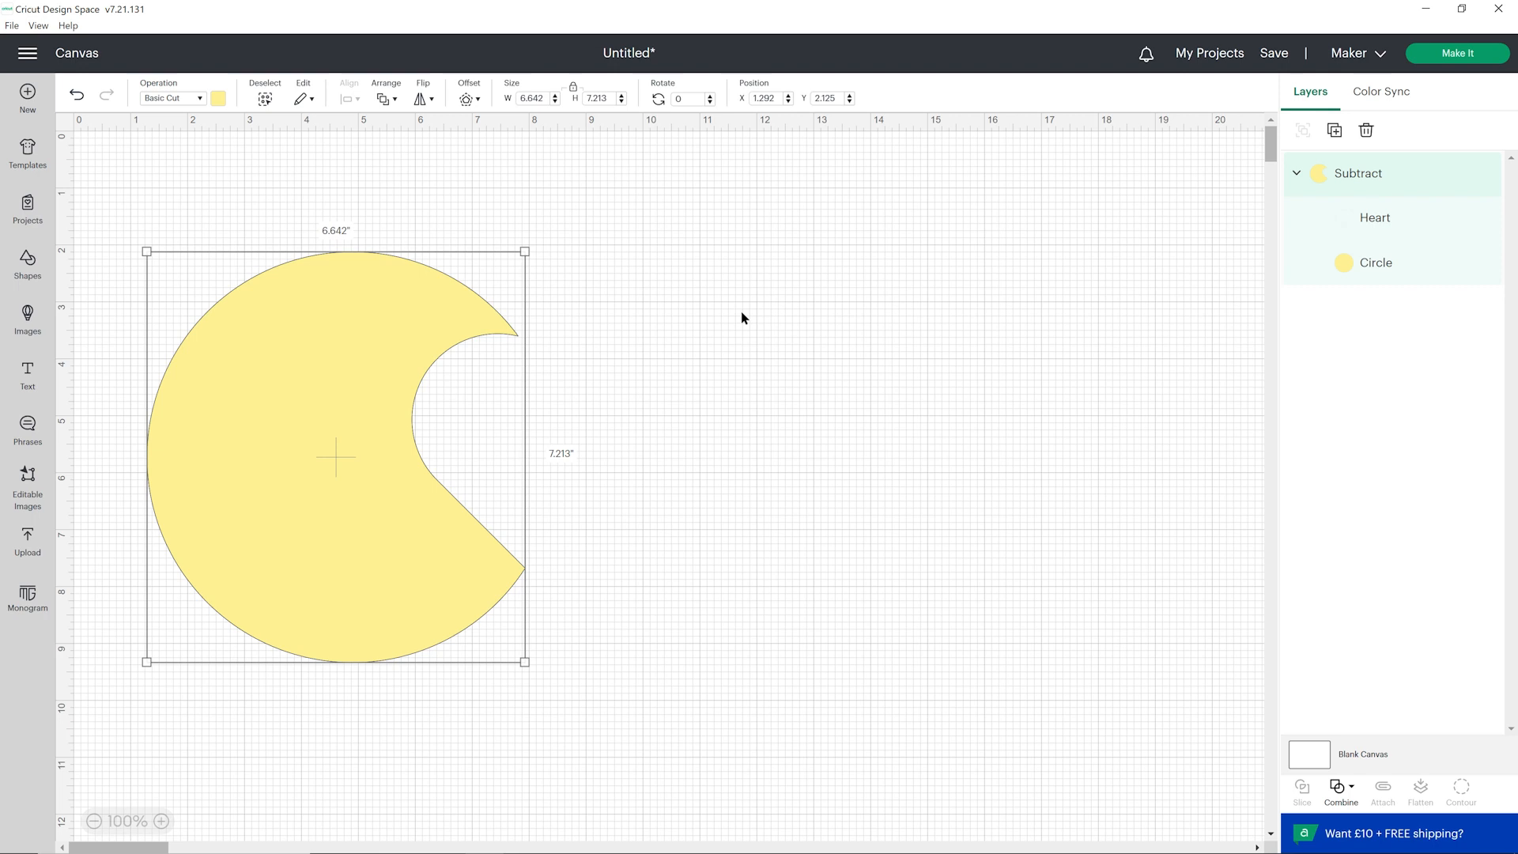
Move the Heart layer inside the Subtract group to the middle of the circle, at about X 2.1, Y 3.5 inches.
left_click(1378, 224)
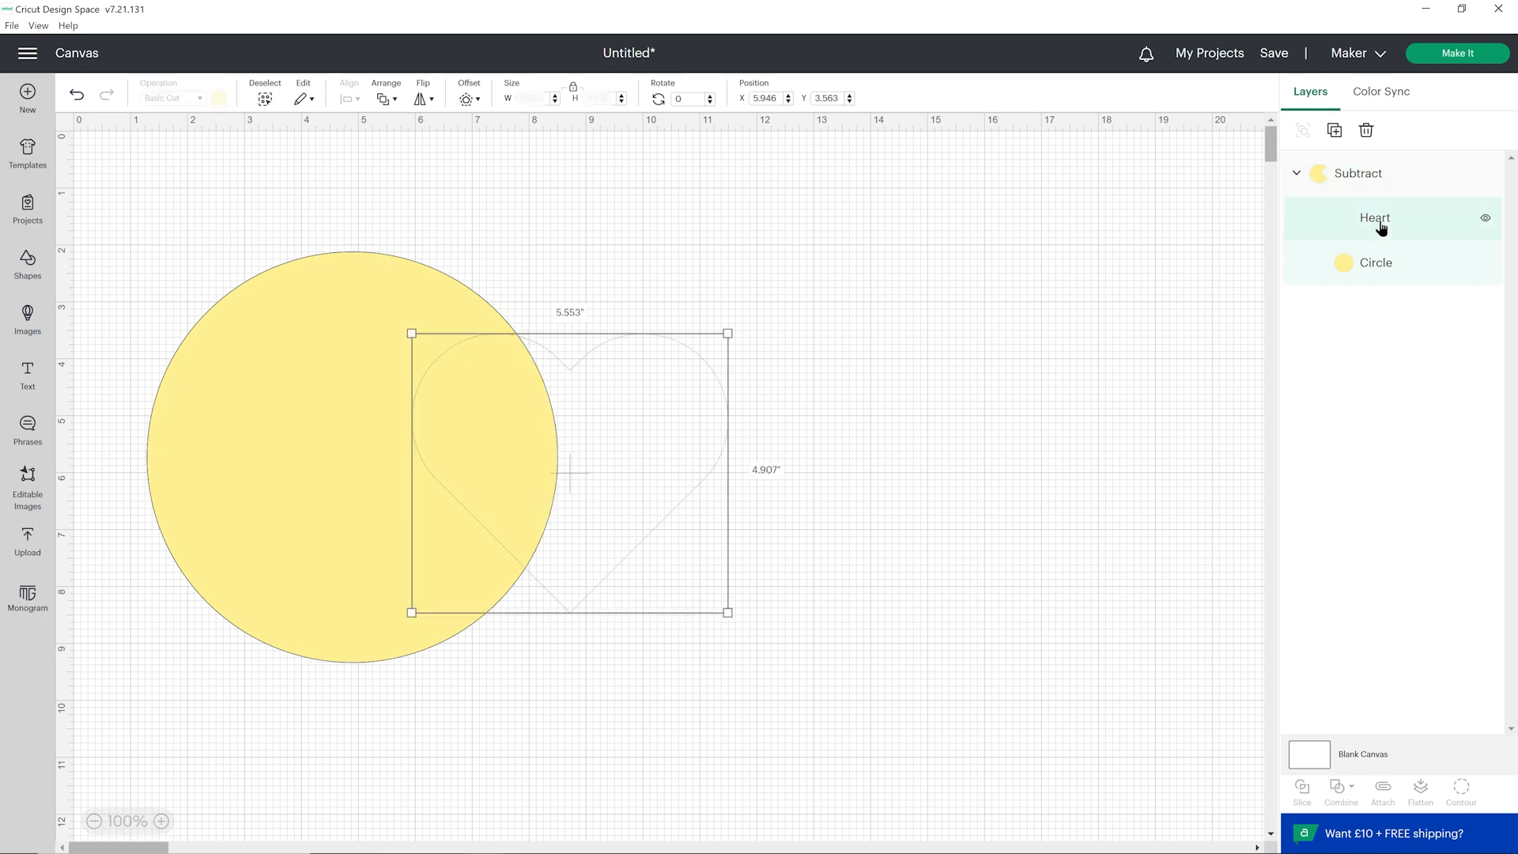
left_click_drag(668, 417, 434, 424)
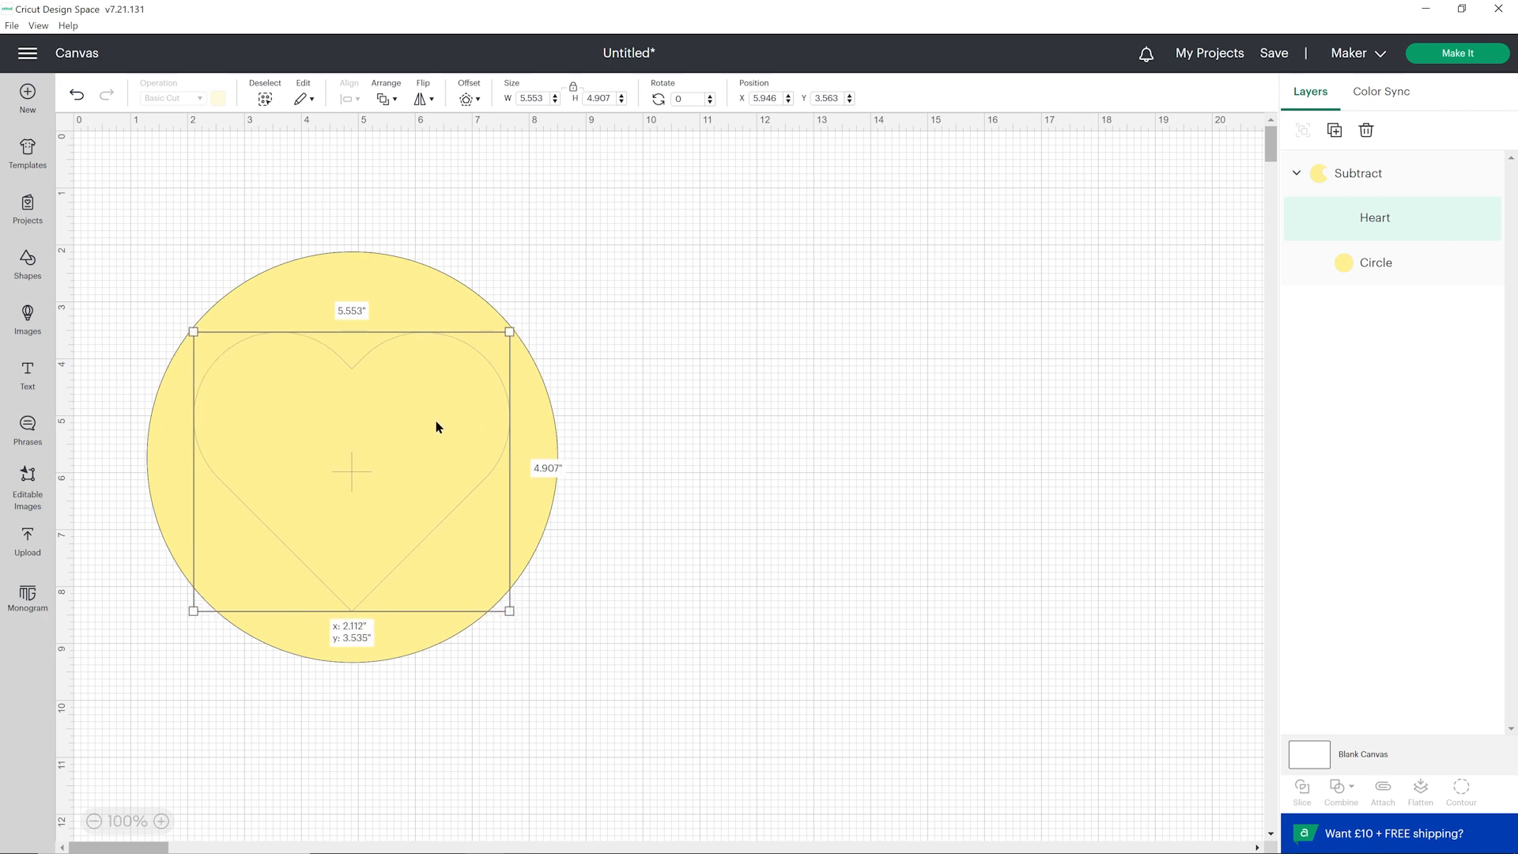
left_click(862, 462)
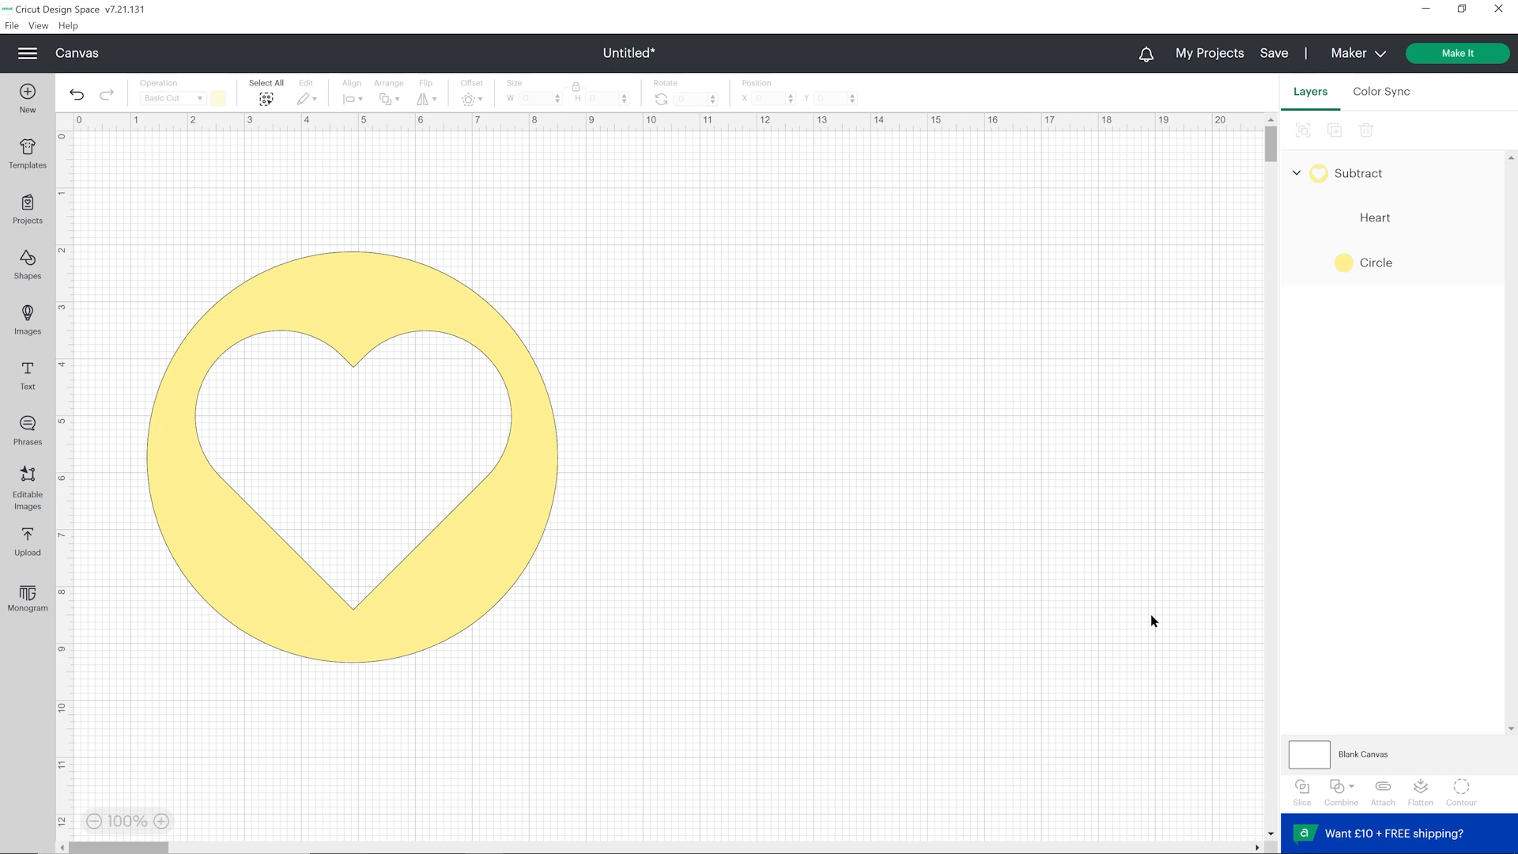
Separate the heart and circle with Undo Subtract and move the heart clear of the circle, to about X 9.29, Y 3.31 inches.
left_click(501, 340)
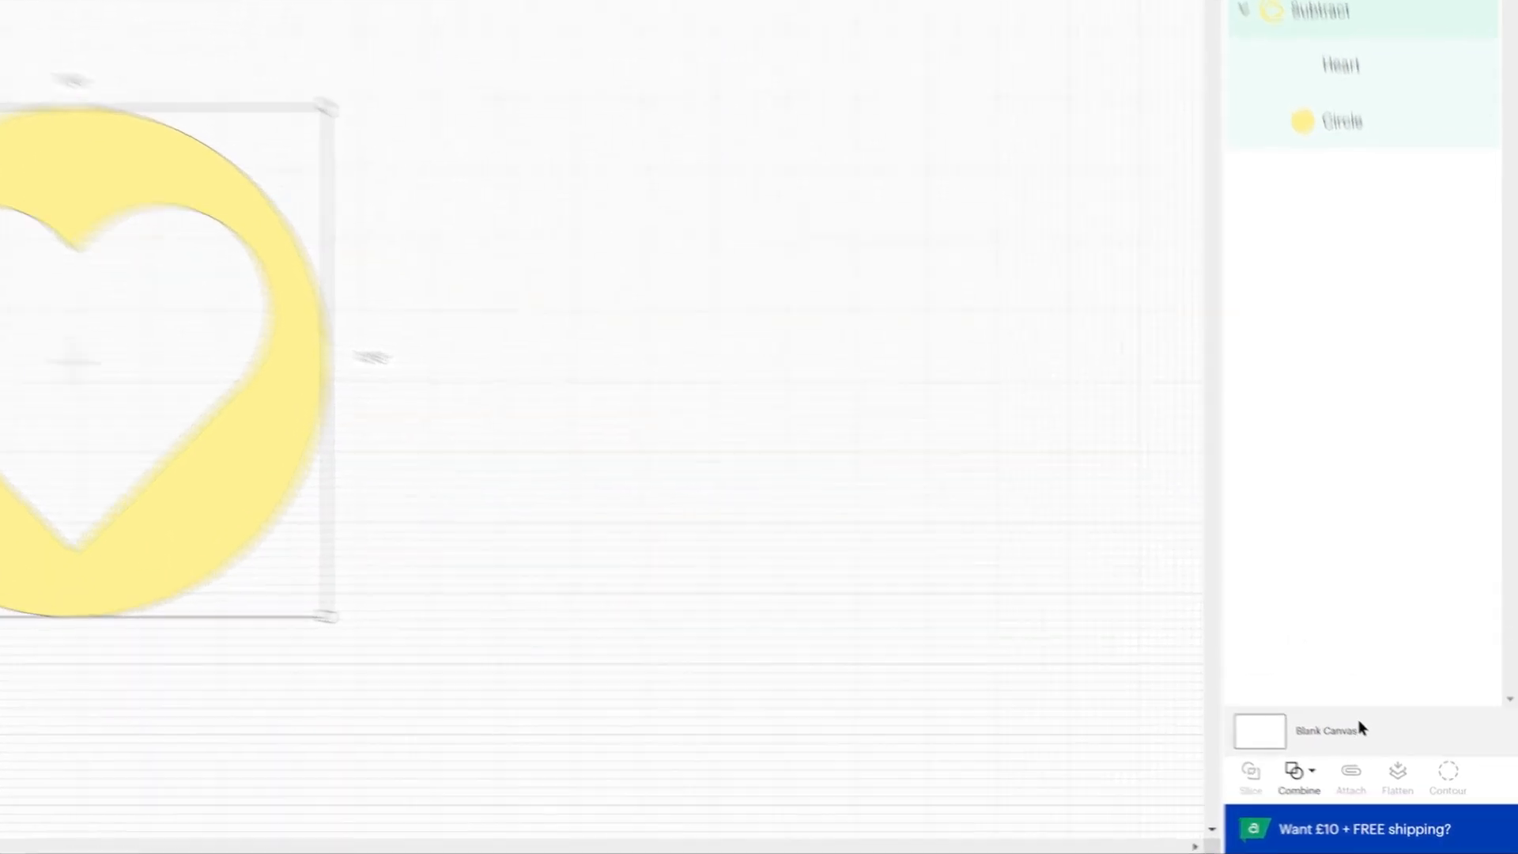
left_click(1294, 770)
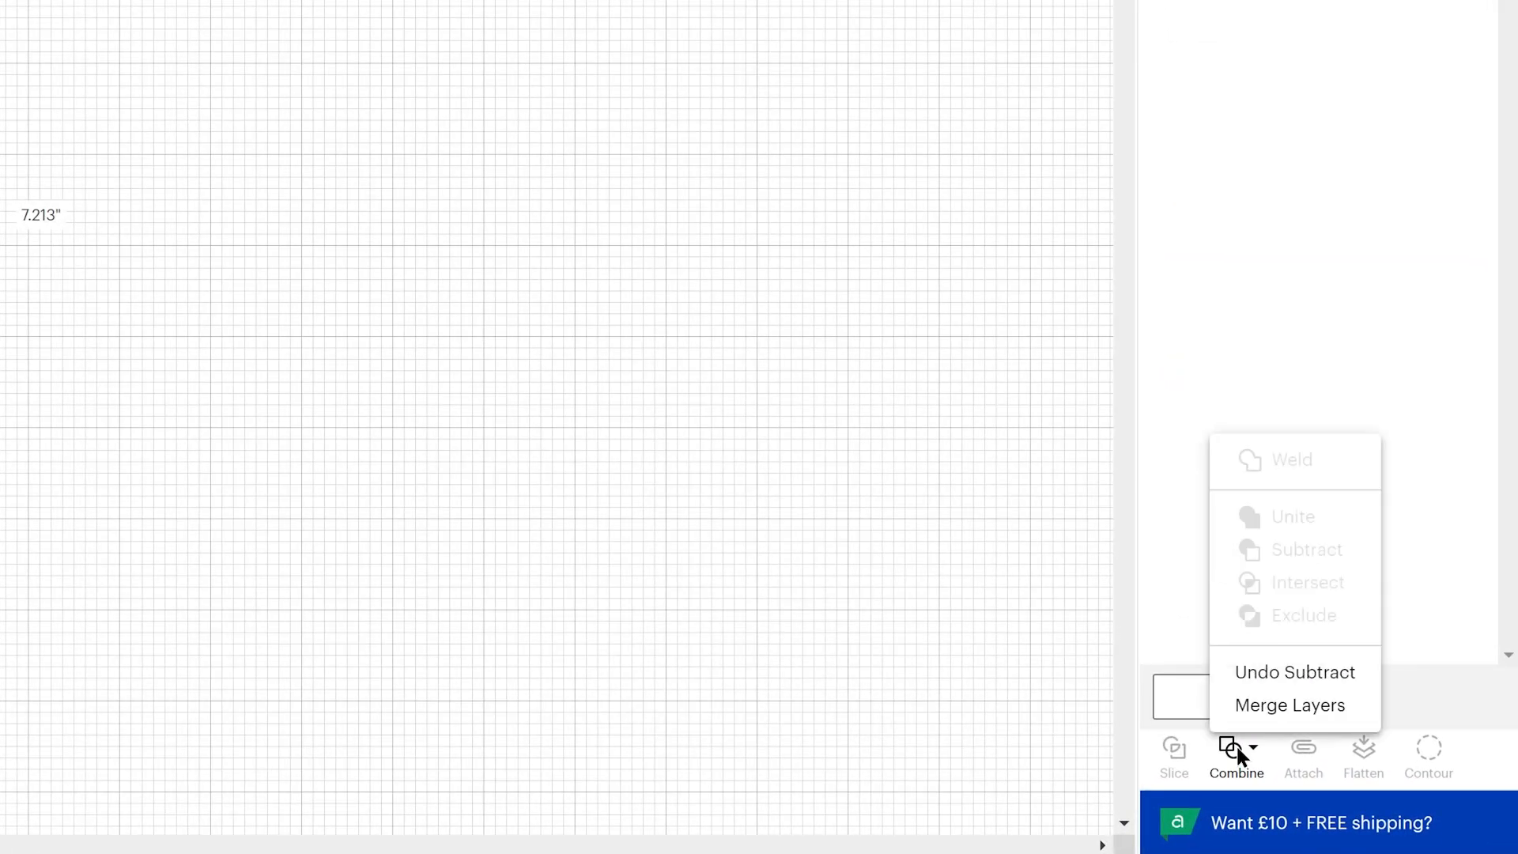
left_click(1305, 672)
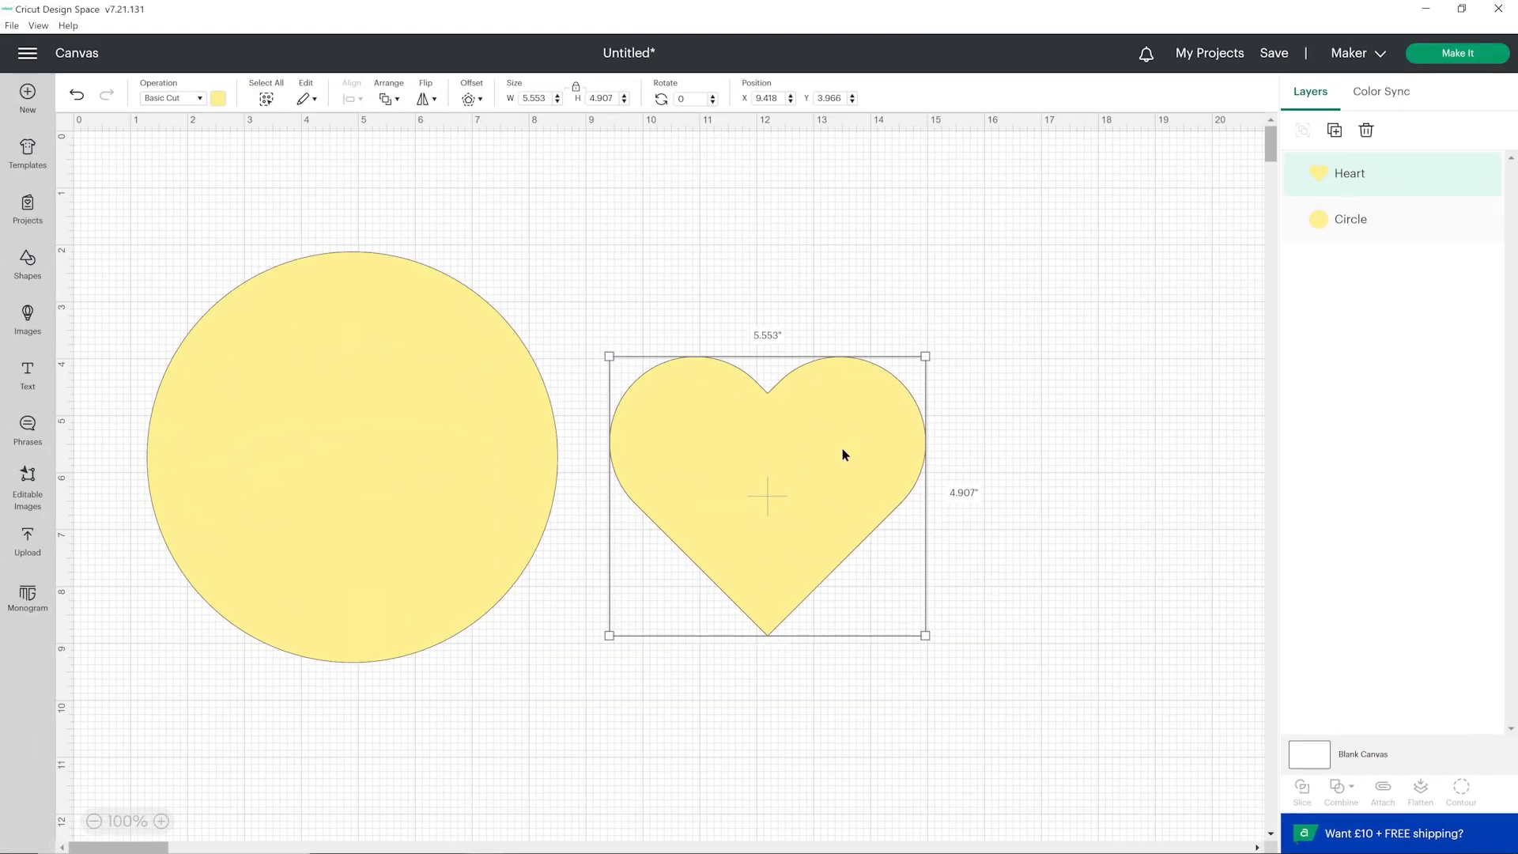
left_click_drag(701, 444, 694, 406)
Recolor the heart red and move it over the circle's right edge, at about X 5.79, Y 3.88 inches.
left_click(219, 99)
left_click(239, 215)
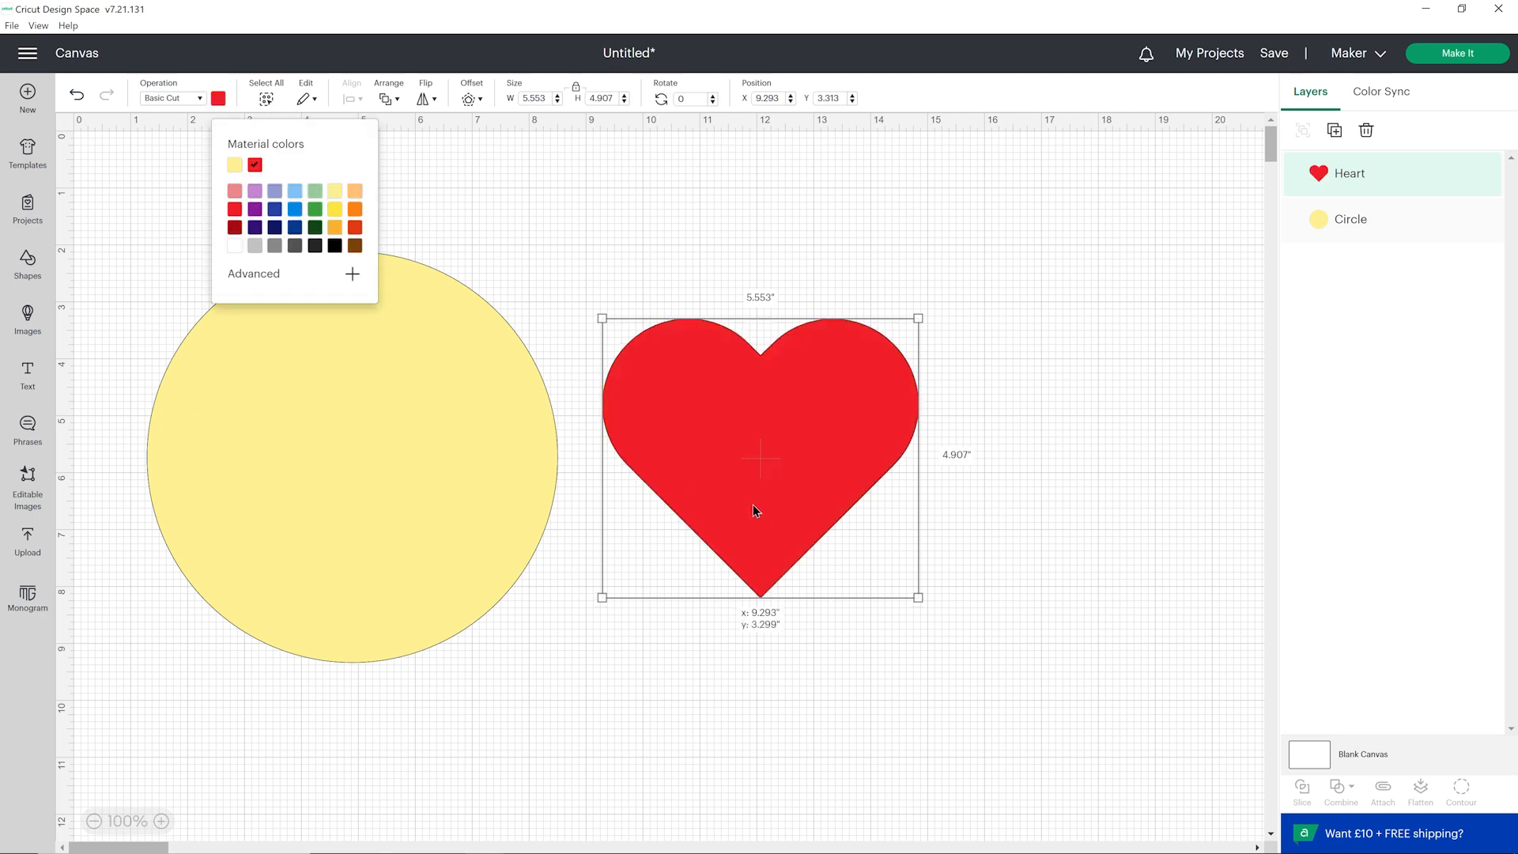
left_click_drag(753, 504, 581, 545)
left_click(971, 551)
Try Intersect on the heart and circle, and undo it.
left_click_drag(719, 269, 426, 442)
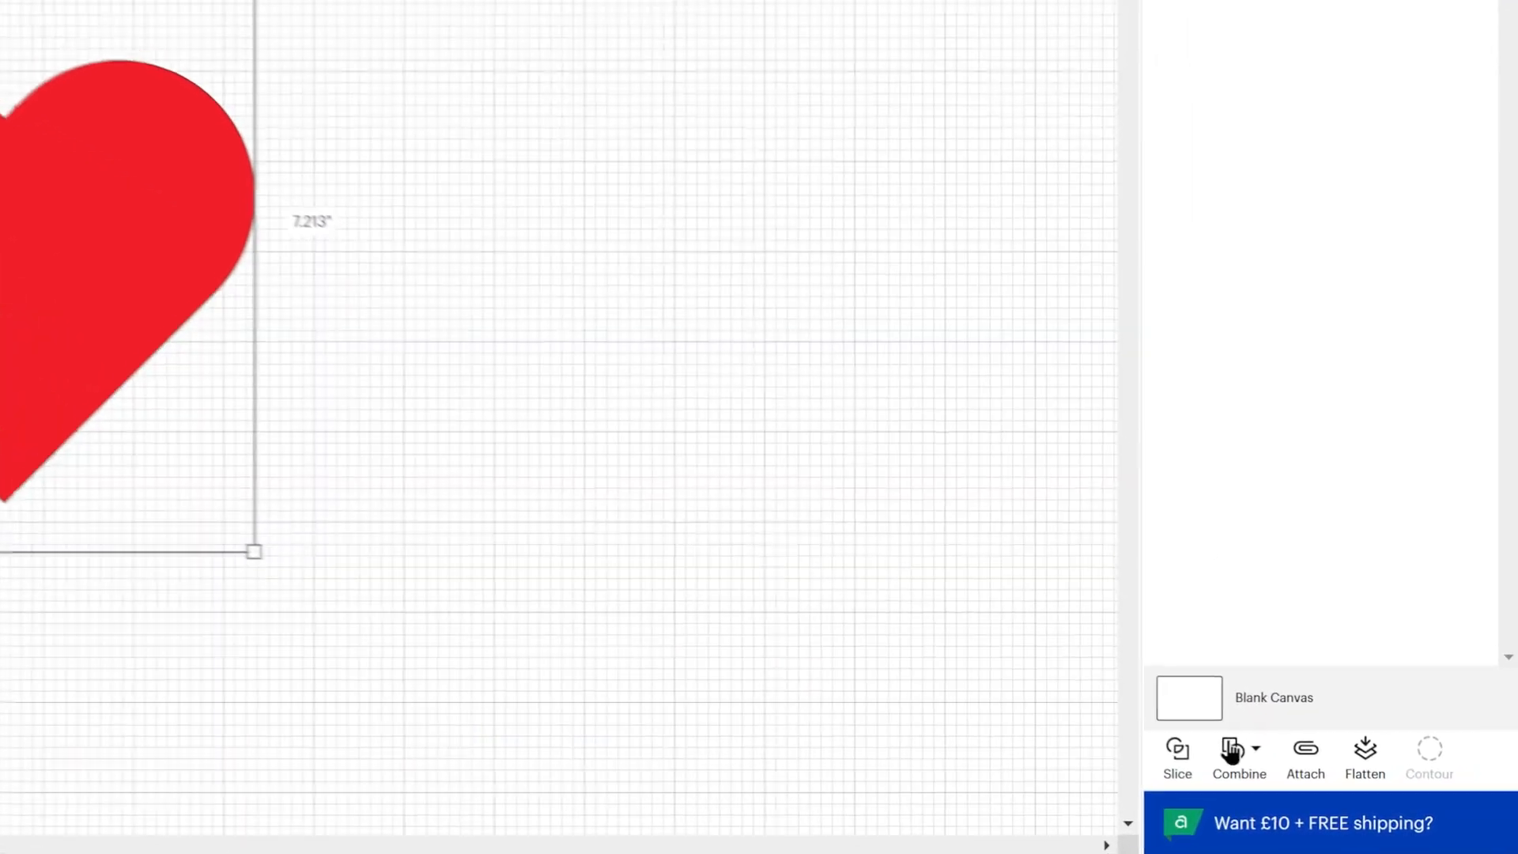
left_click(1231, 749)
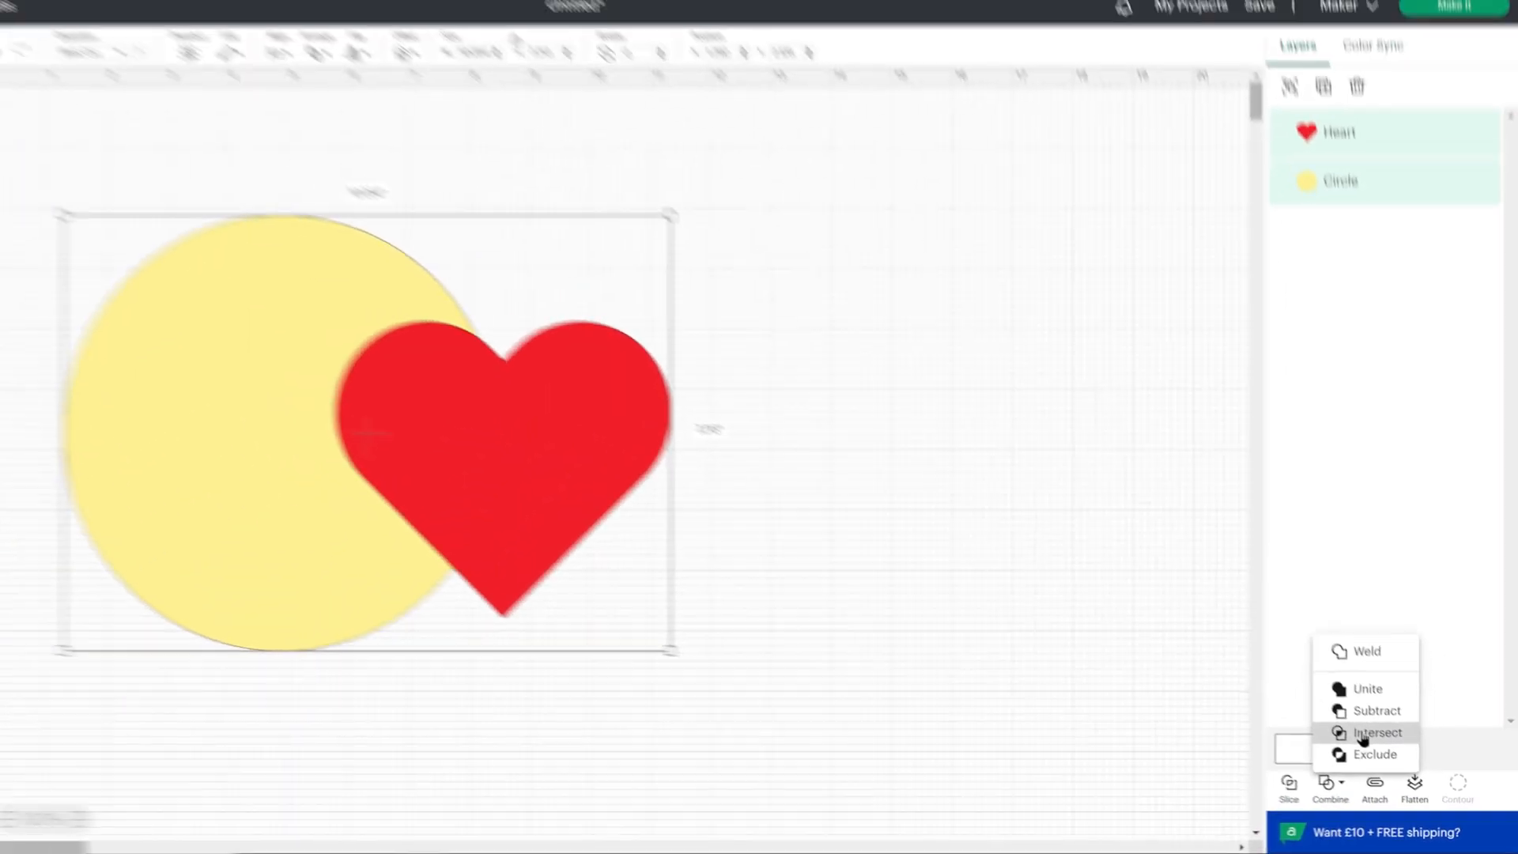
left_click(1362, 736)
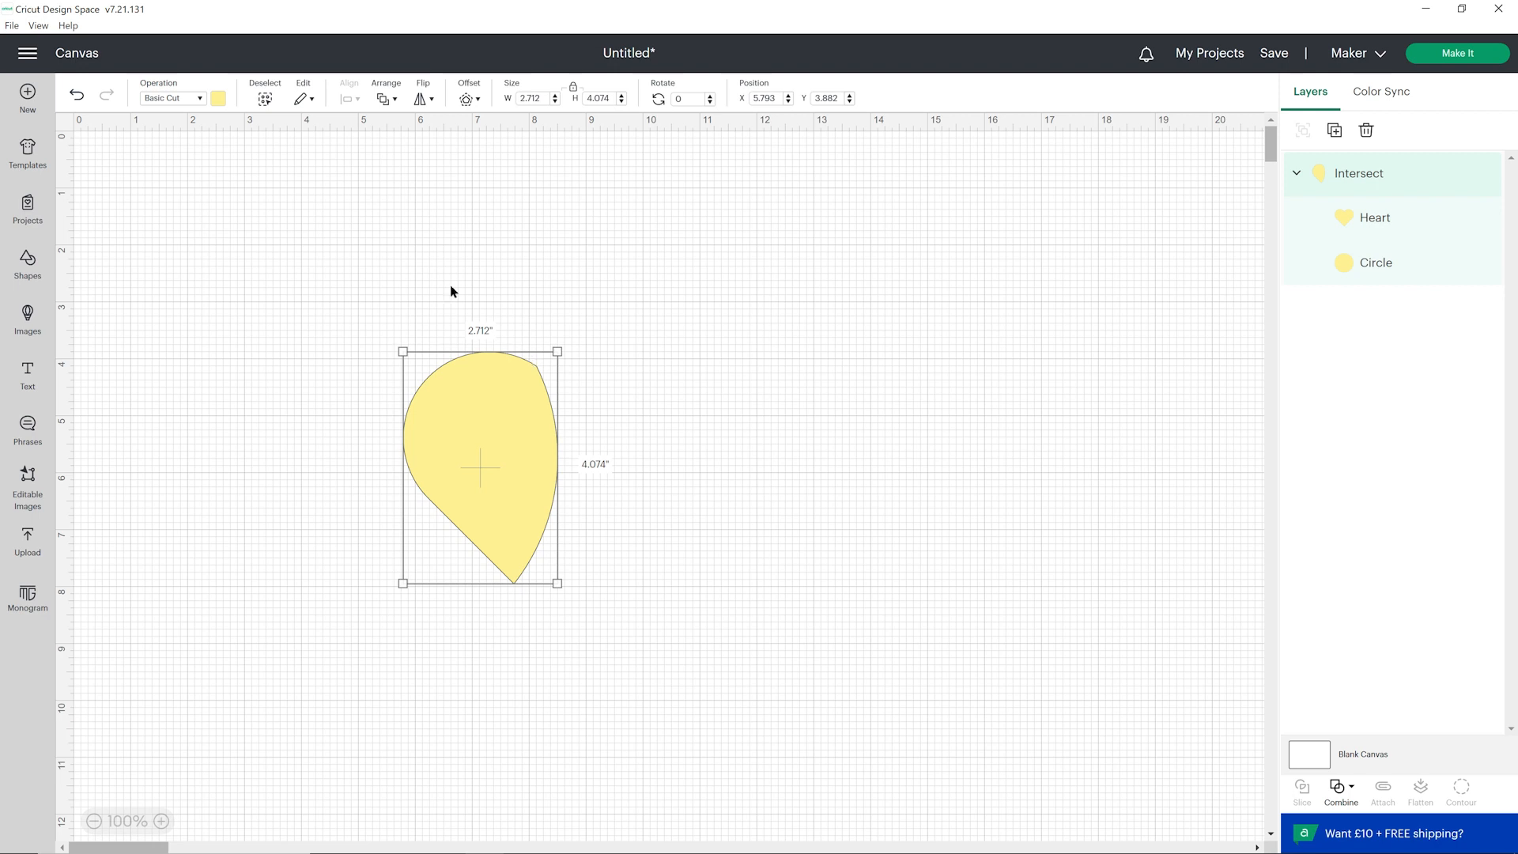
left_click(77, 96)
Duplicate the heart and circle together, placing the copy up and to the right of the originals at about X 8.47, Y 0.57 inches.
left_click_drag(587, 293, 724, 368)
key("ctrl+d")
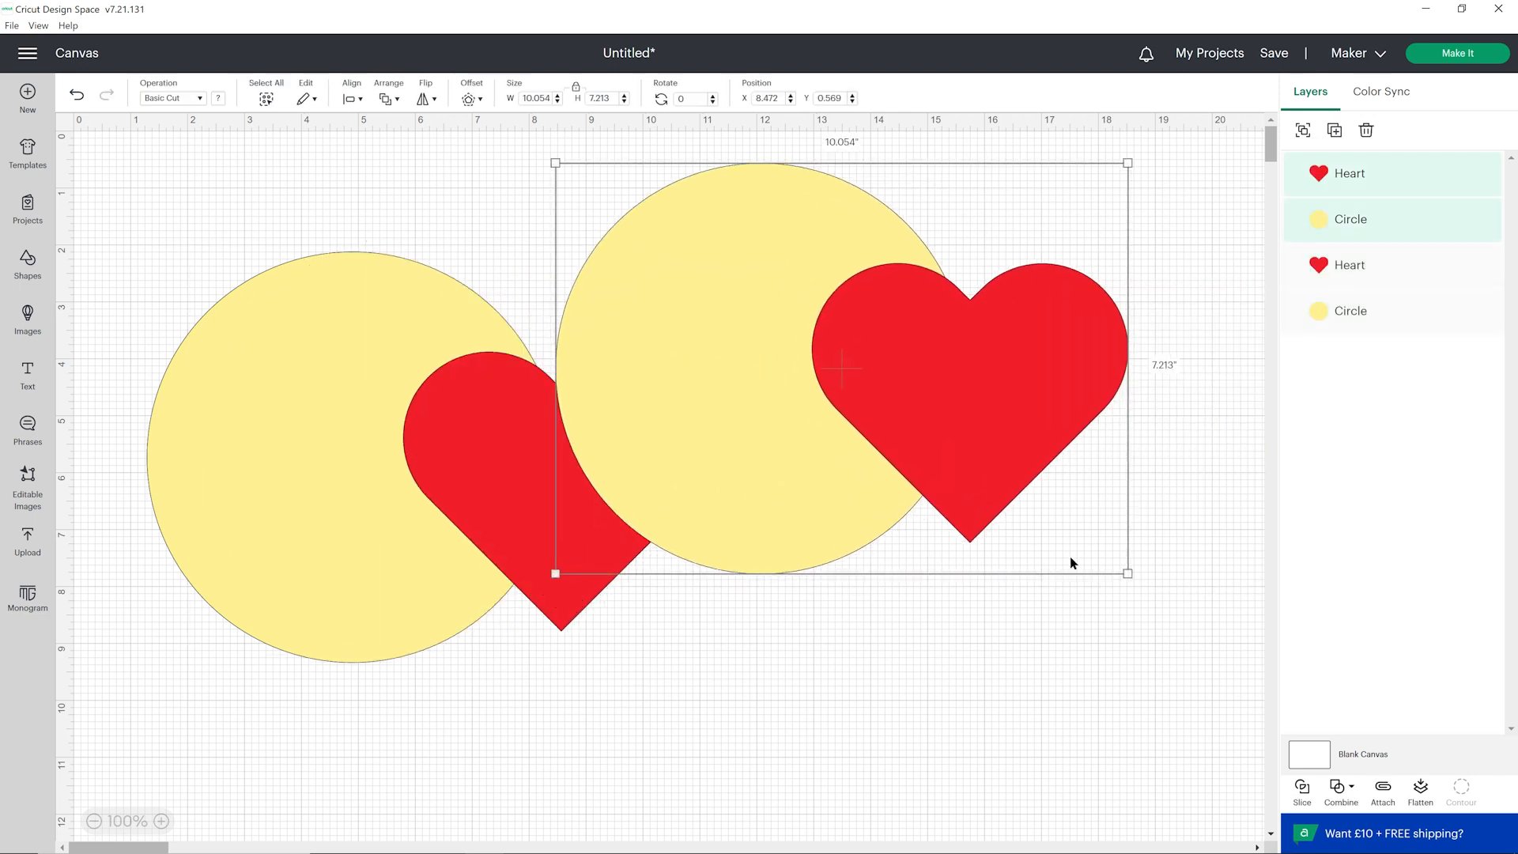
Shrink the duplicated heart and circle to about 5.8 × 4.16 inches and place them at about X 13.63, Y 0.72 inches.
left_click_drag(1118, 566, 877, 394)
left_click_drag(784, 326, 1074, 332)
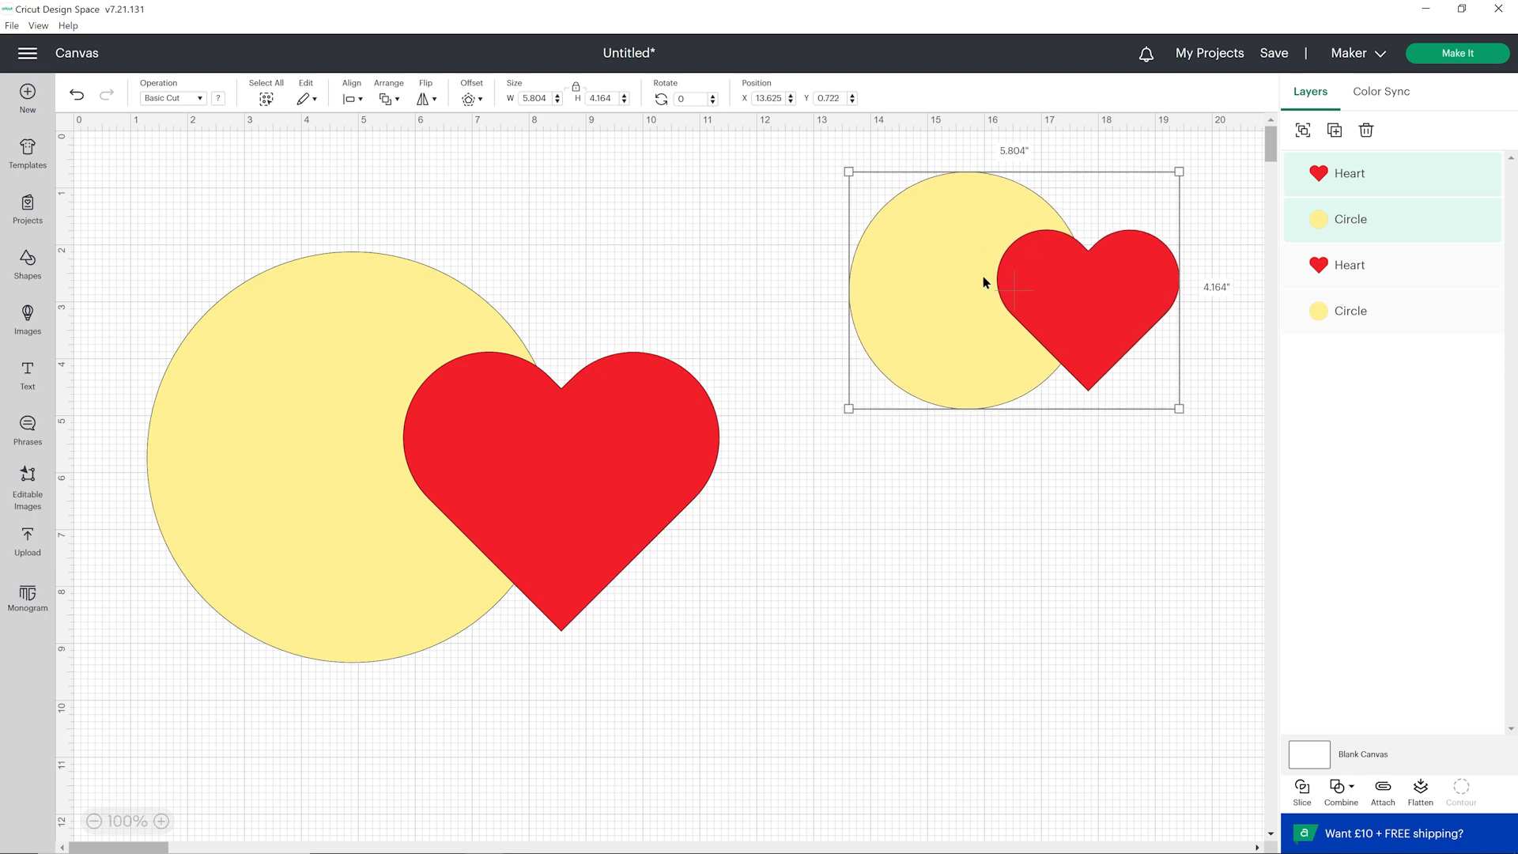
Combine the large original heart and circle with Intersect.
left_click_drag(620, 285, 411, 456)
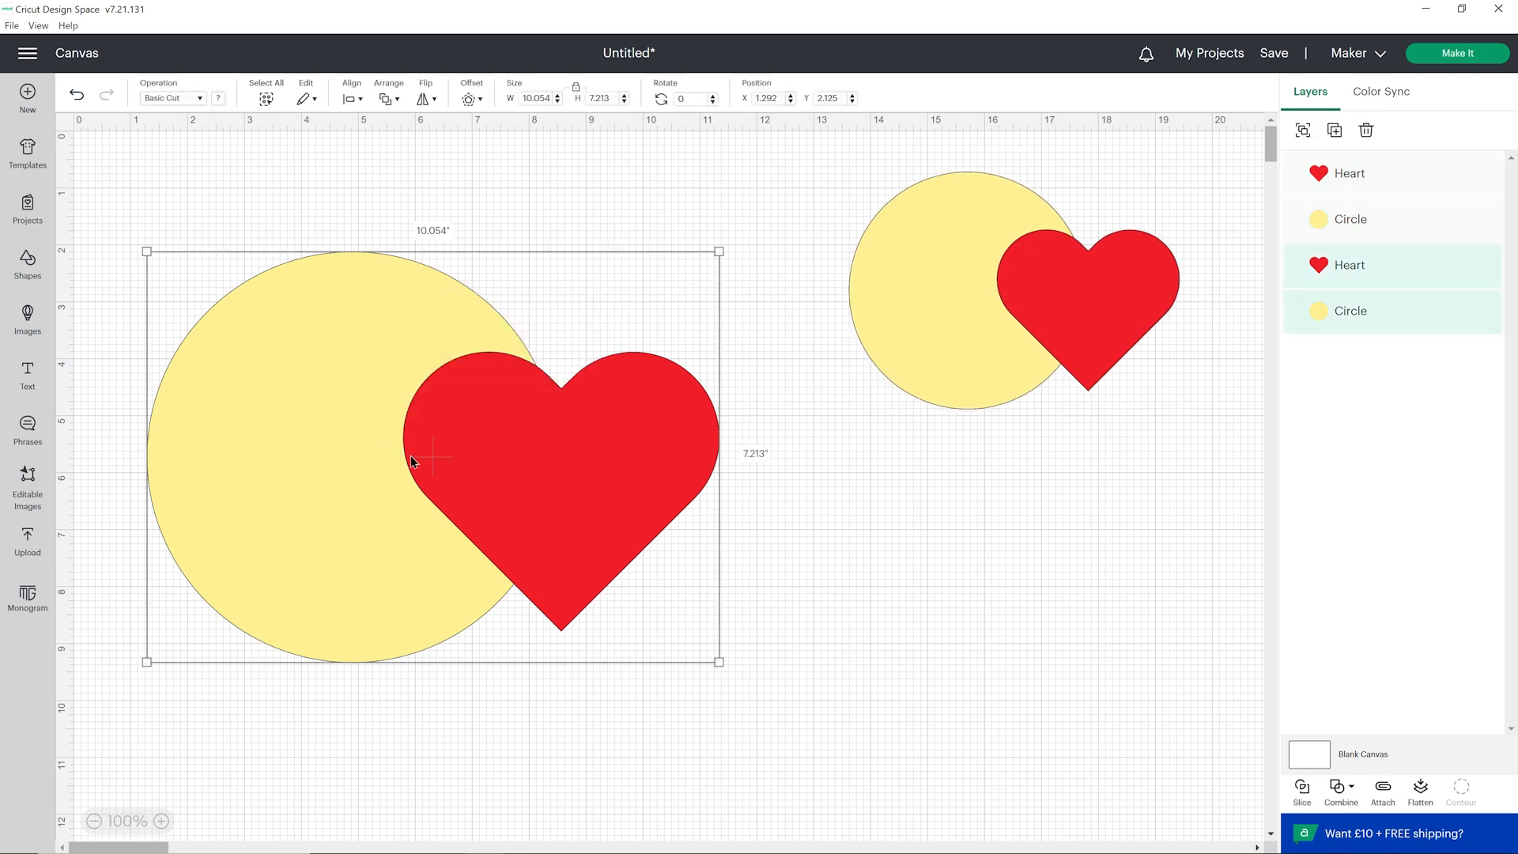
left_click(1340, 788)
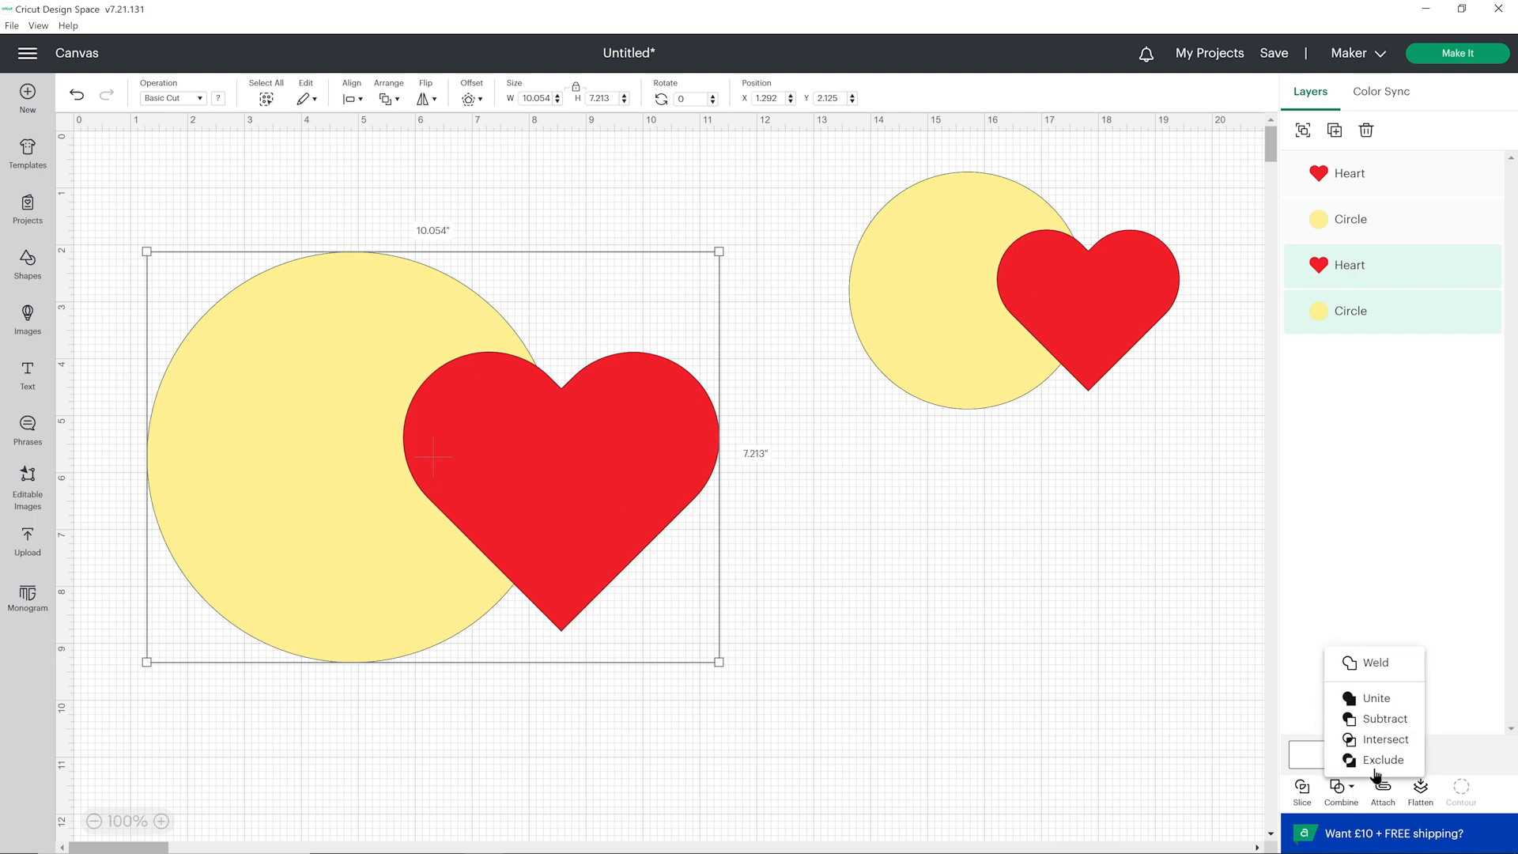
left_click(1376, 741)
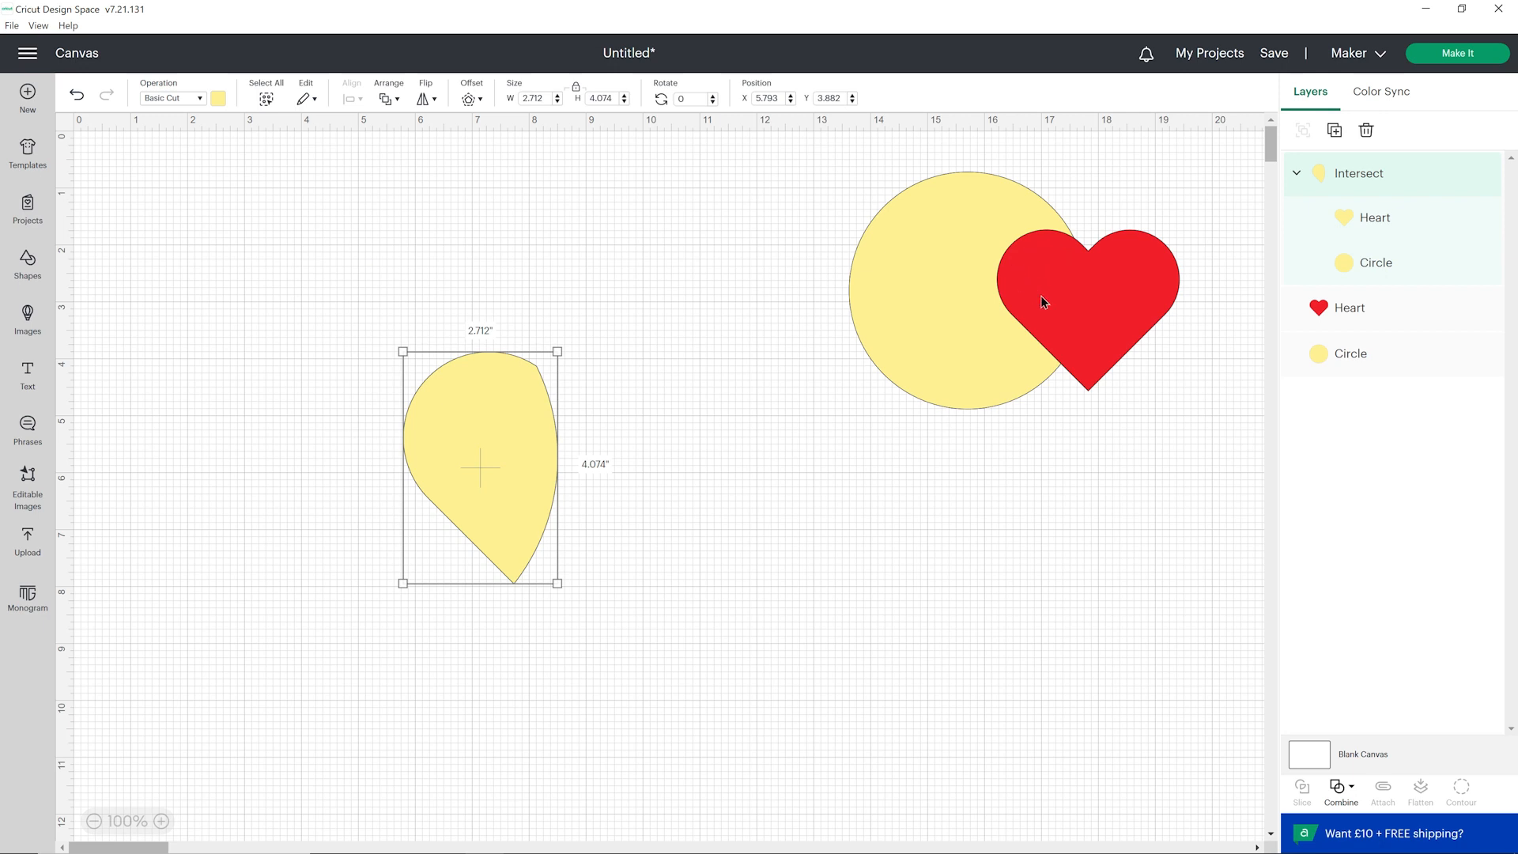
Reposition the heart within the Intersect group, first further over the circle, finally at the circle's right edge at about X 8.13, Y 4.16 inches.
left_click(1373, 218)
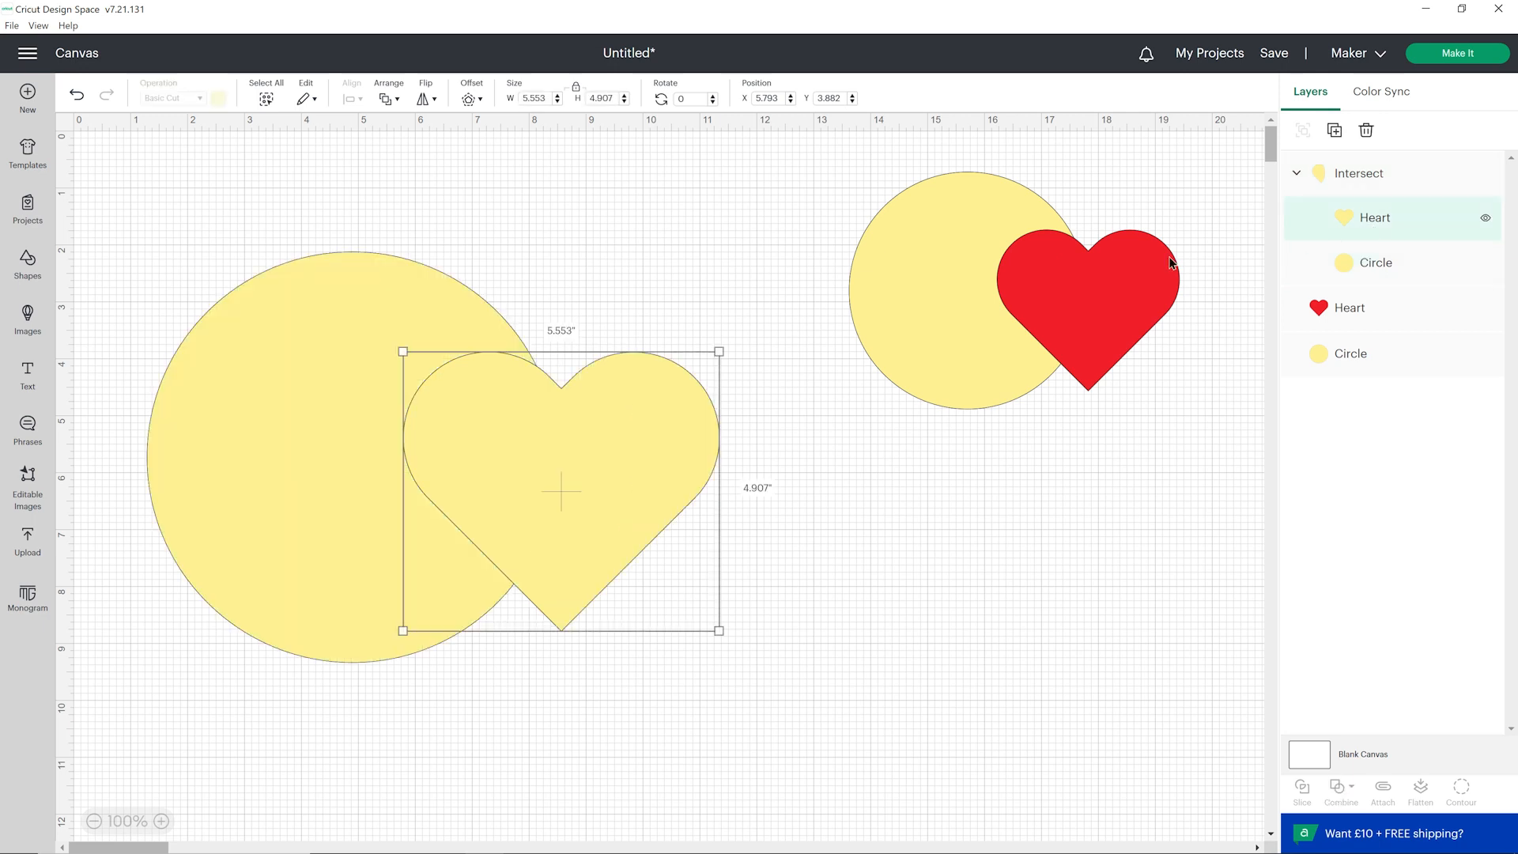
left_click_drag(657, 466, 552, 453)
left_click(677, 508)
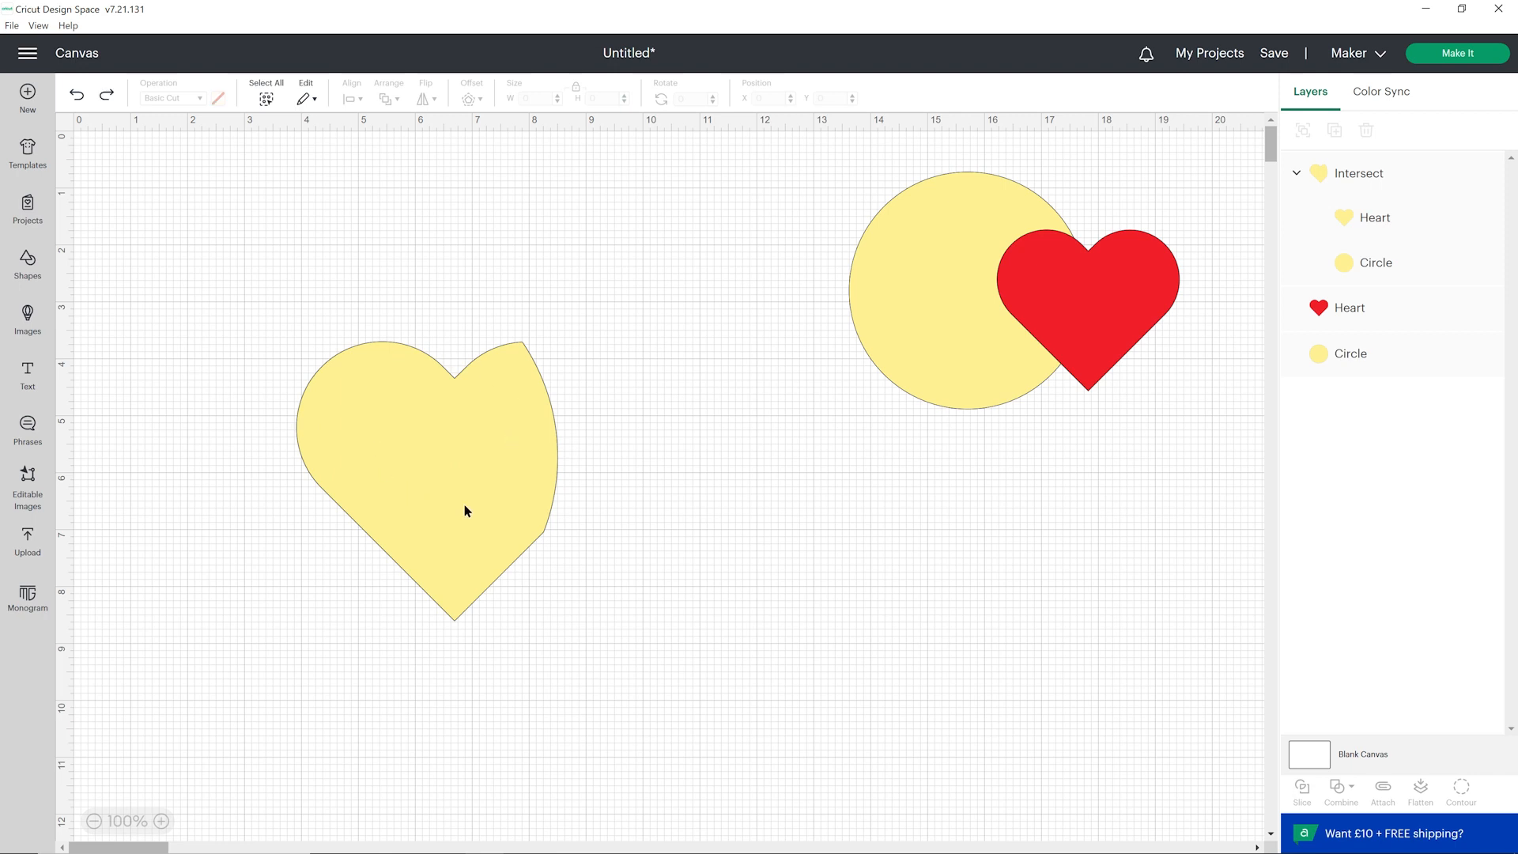
left_click(1389, 233)
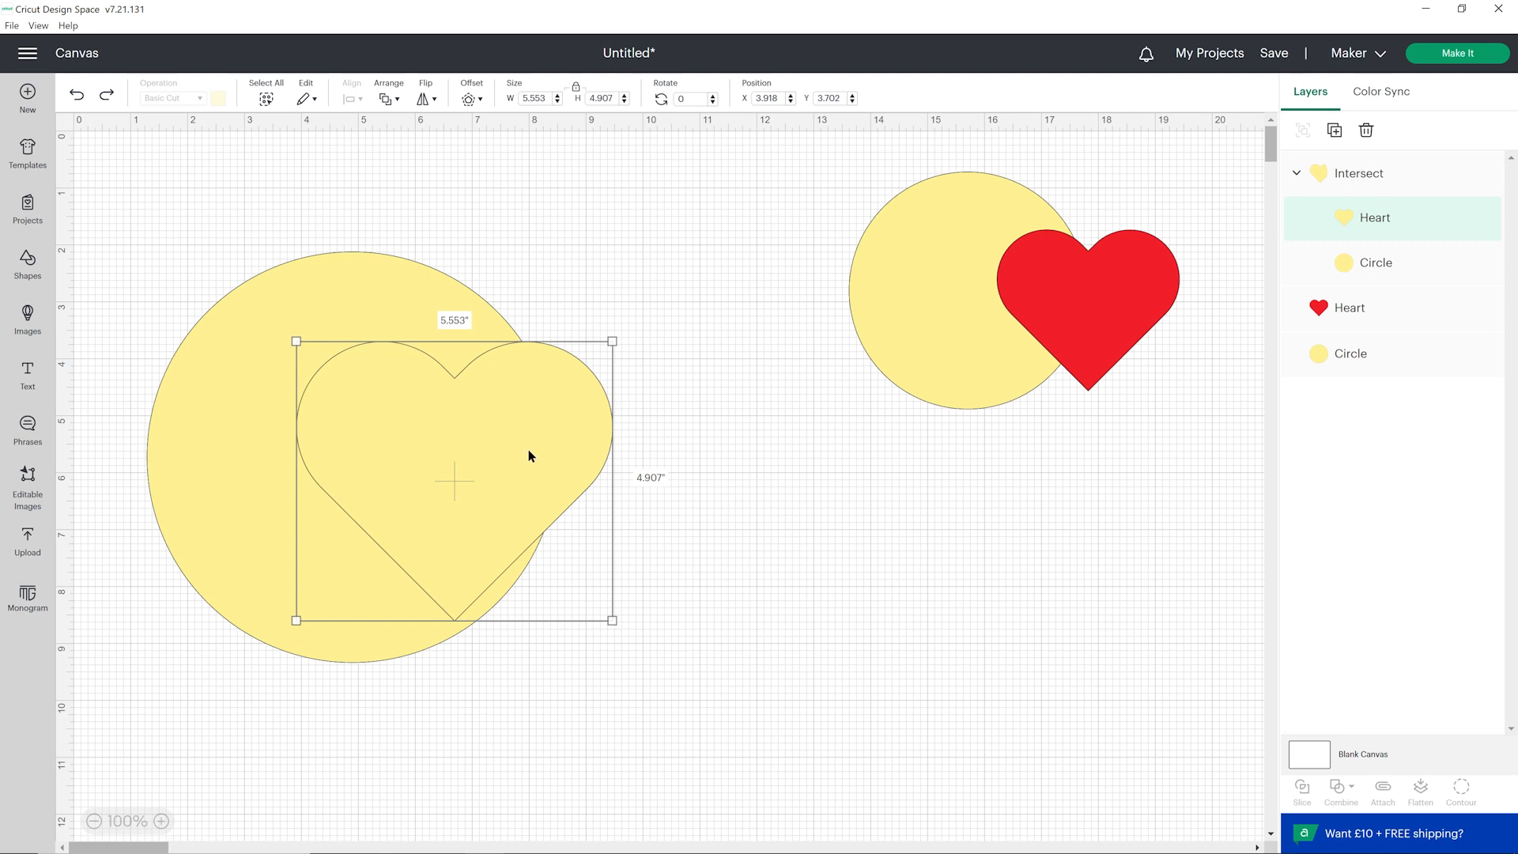
left_click_drag(488, 448, 683, 499)
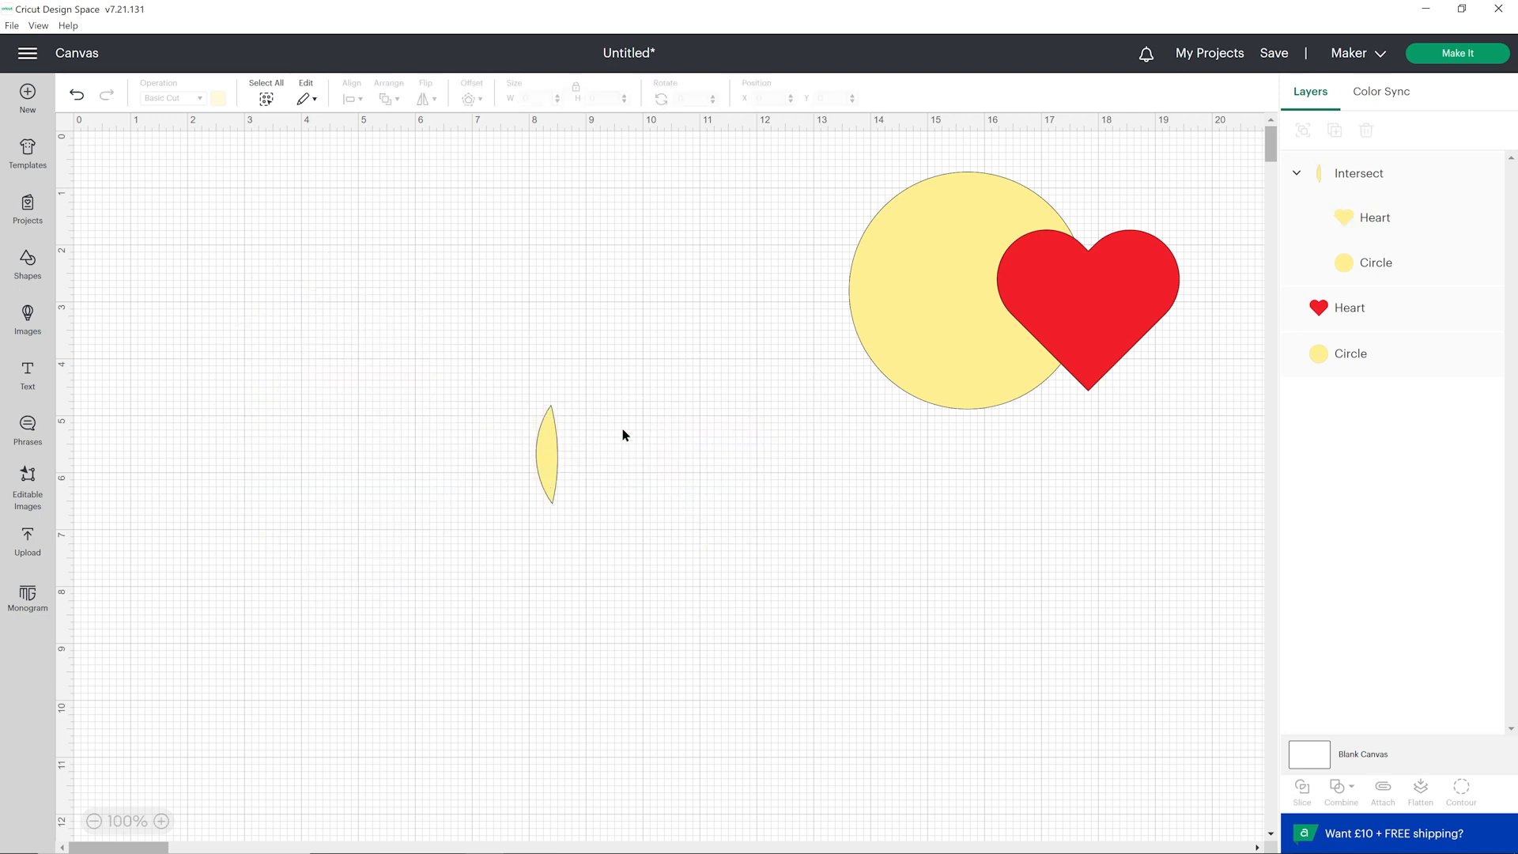
left_click(1388, 224)
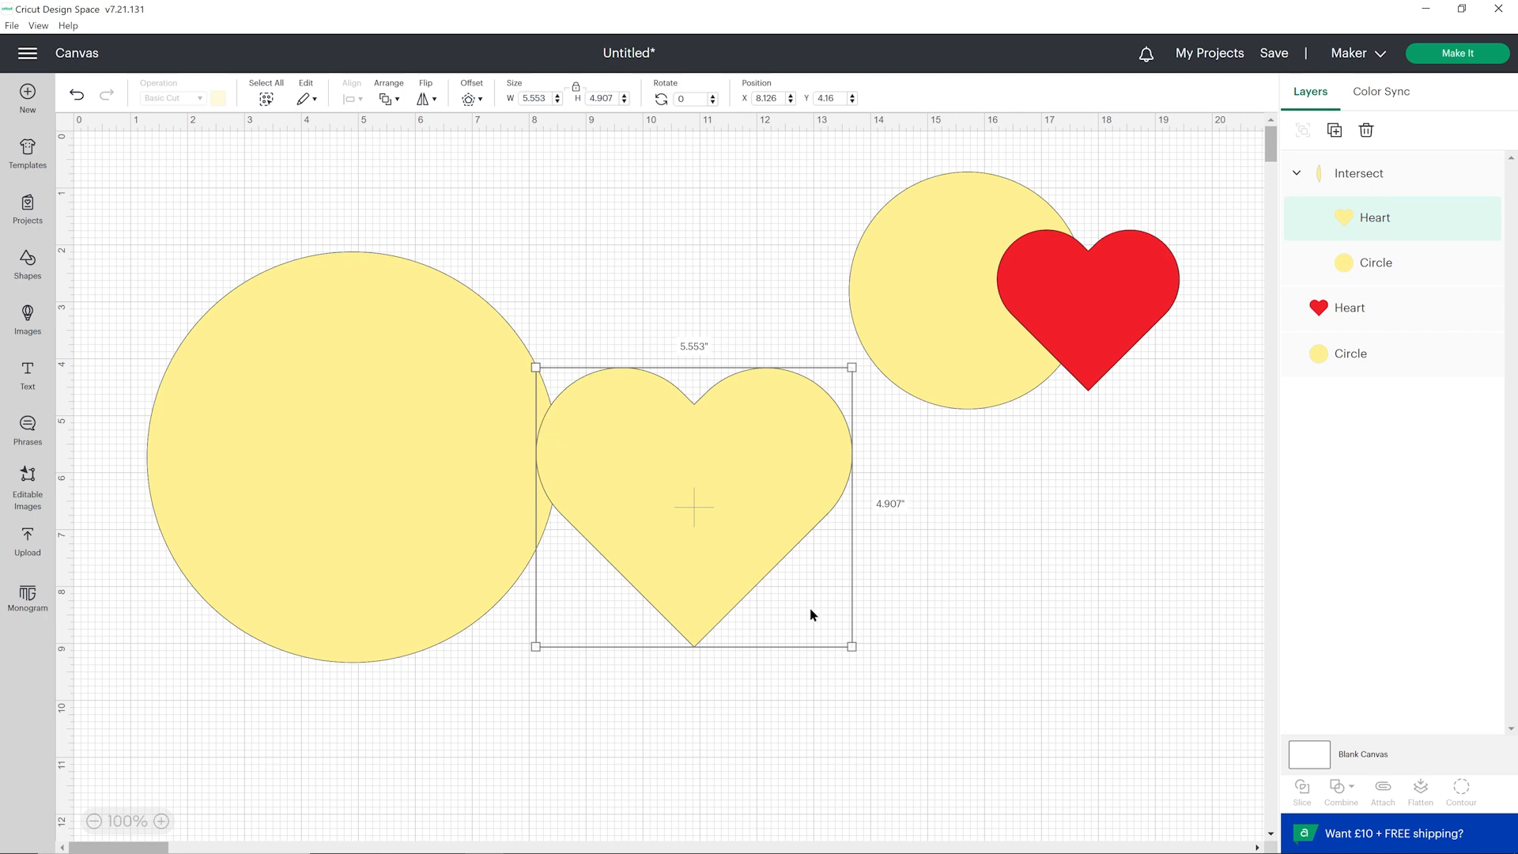
left_click(869, 614)
Separate the large heart and circle with Undo Intersect.
left_click(1360, 173)
left_click(1352, 786)
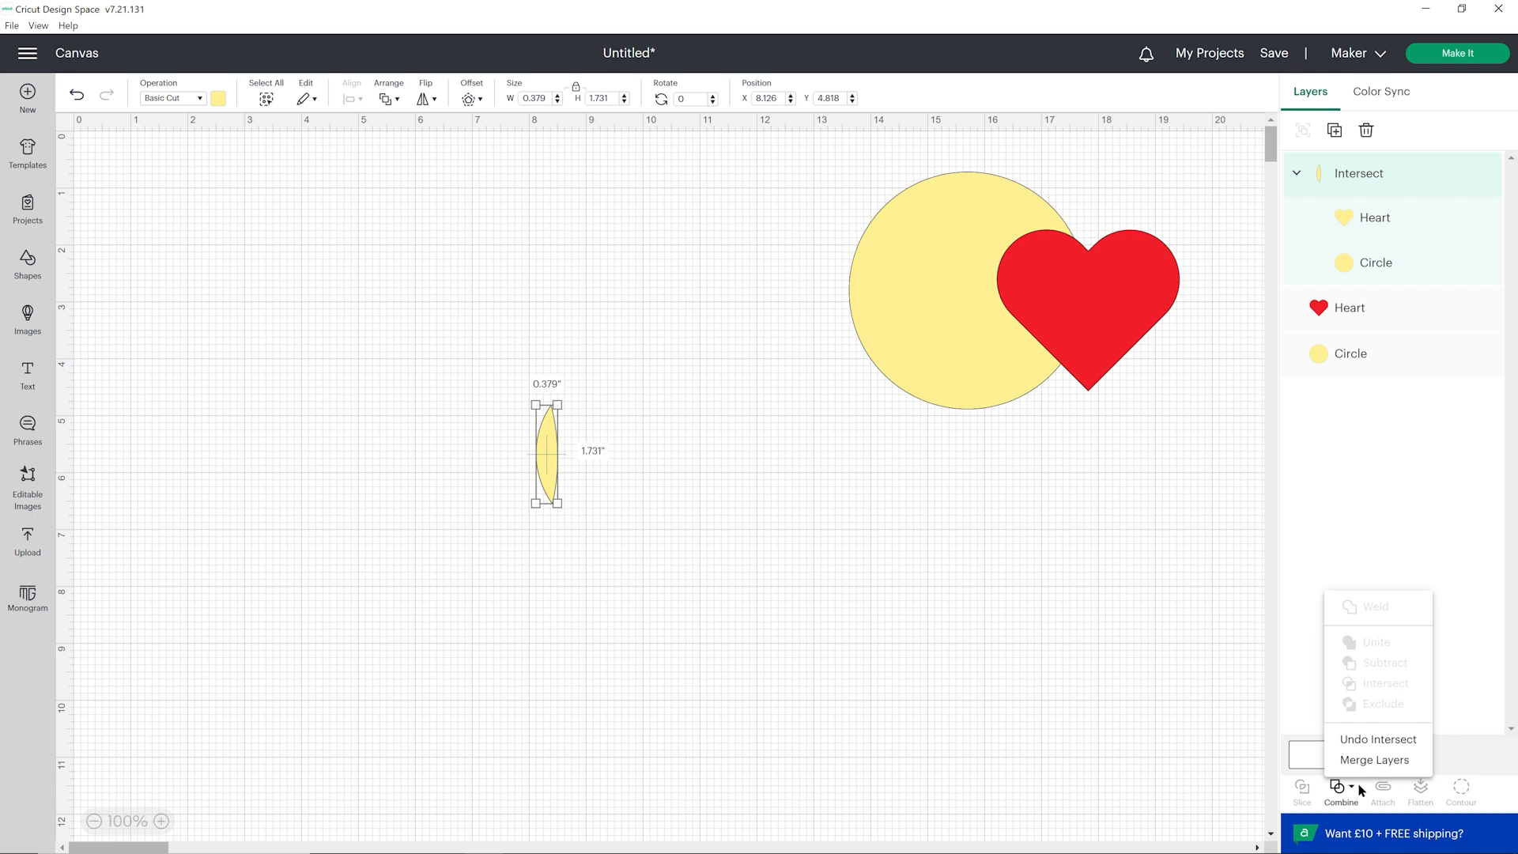
left_click(1379, 740)
left_click(922, 630)
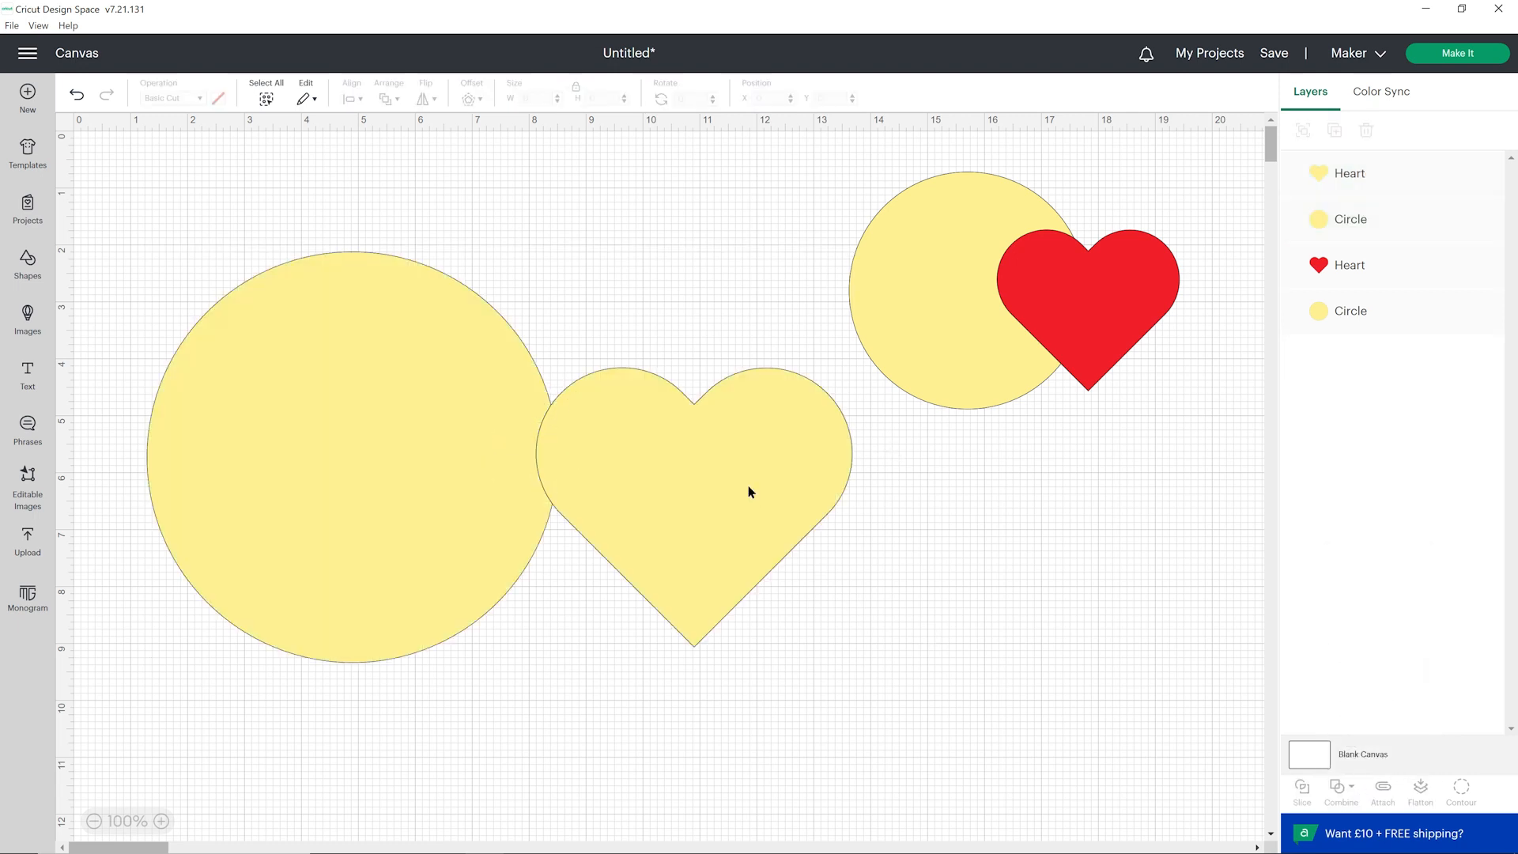
Recolor the large heart red and move it over the circle's right edge, at about X 5.70, Y 3.88 inches.
left_click_drag(748, 485, 645, 472)
left_click(218, 98)
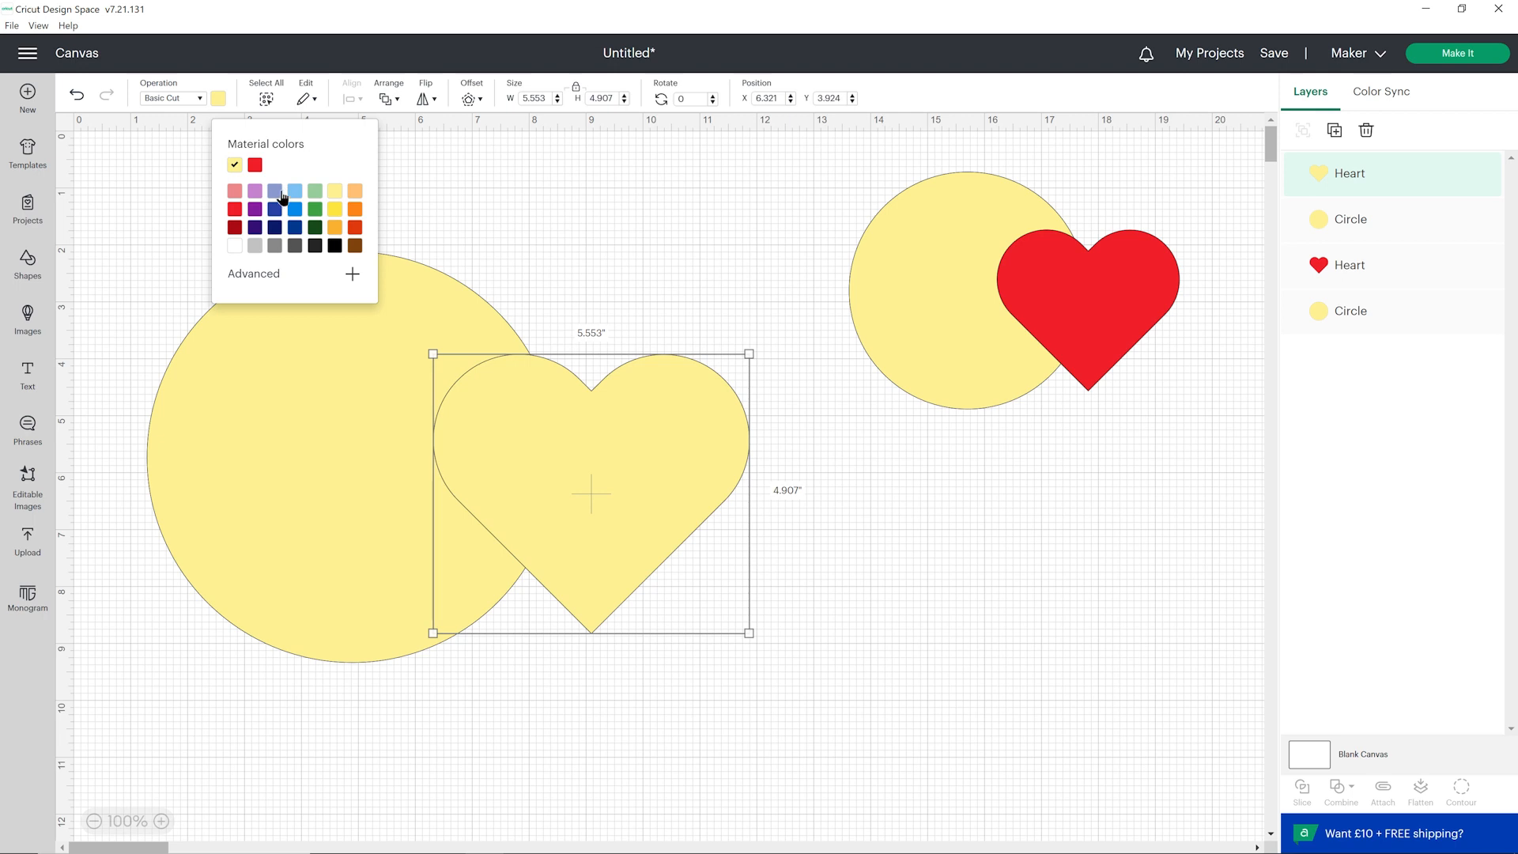
left_click(254, 164)
left_click_drag(593, 472, 558, 471)
Combine the large heart and circle with Exclude.
left_click_drag(591, 247, 439, 419)
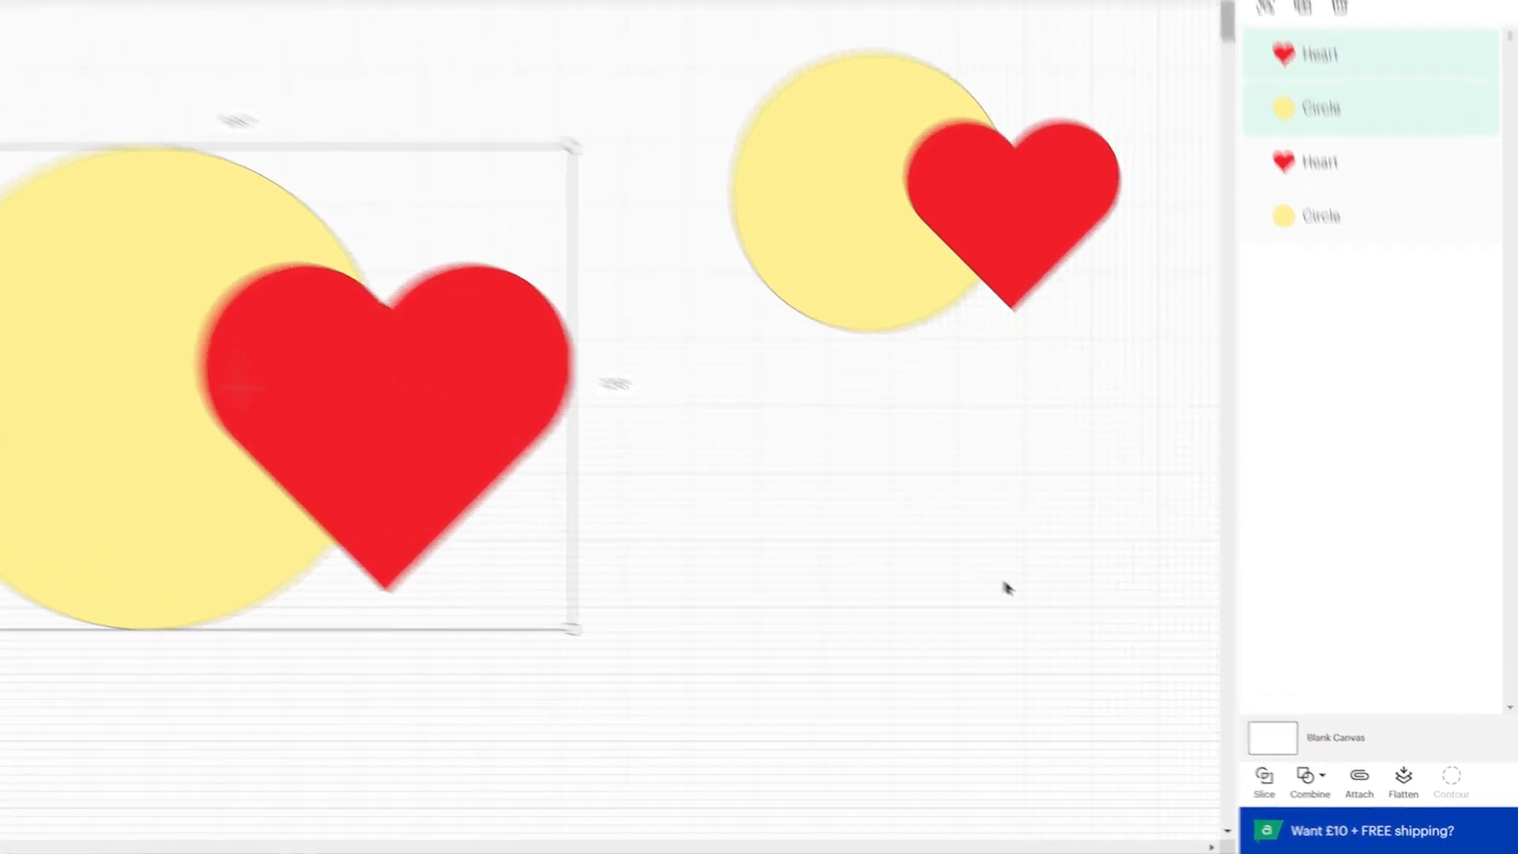
left_click(1237, 762)
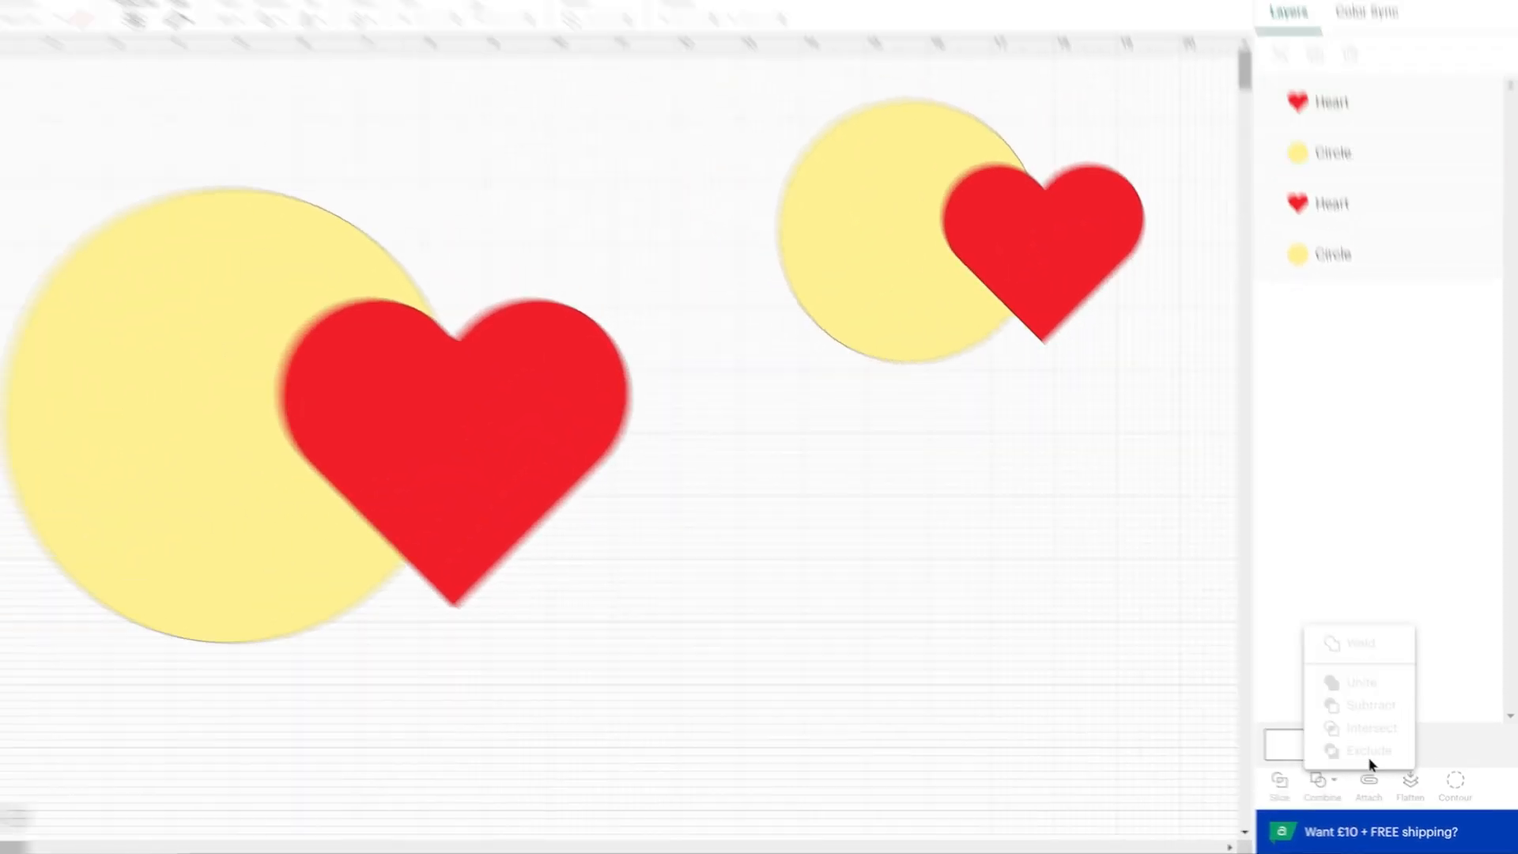
left_click(1370, 759)
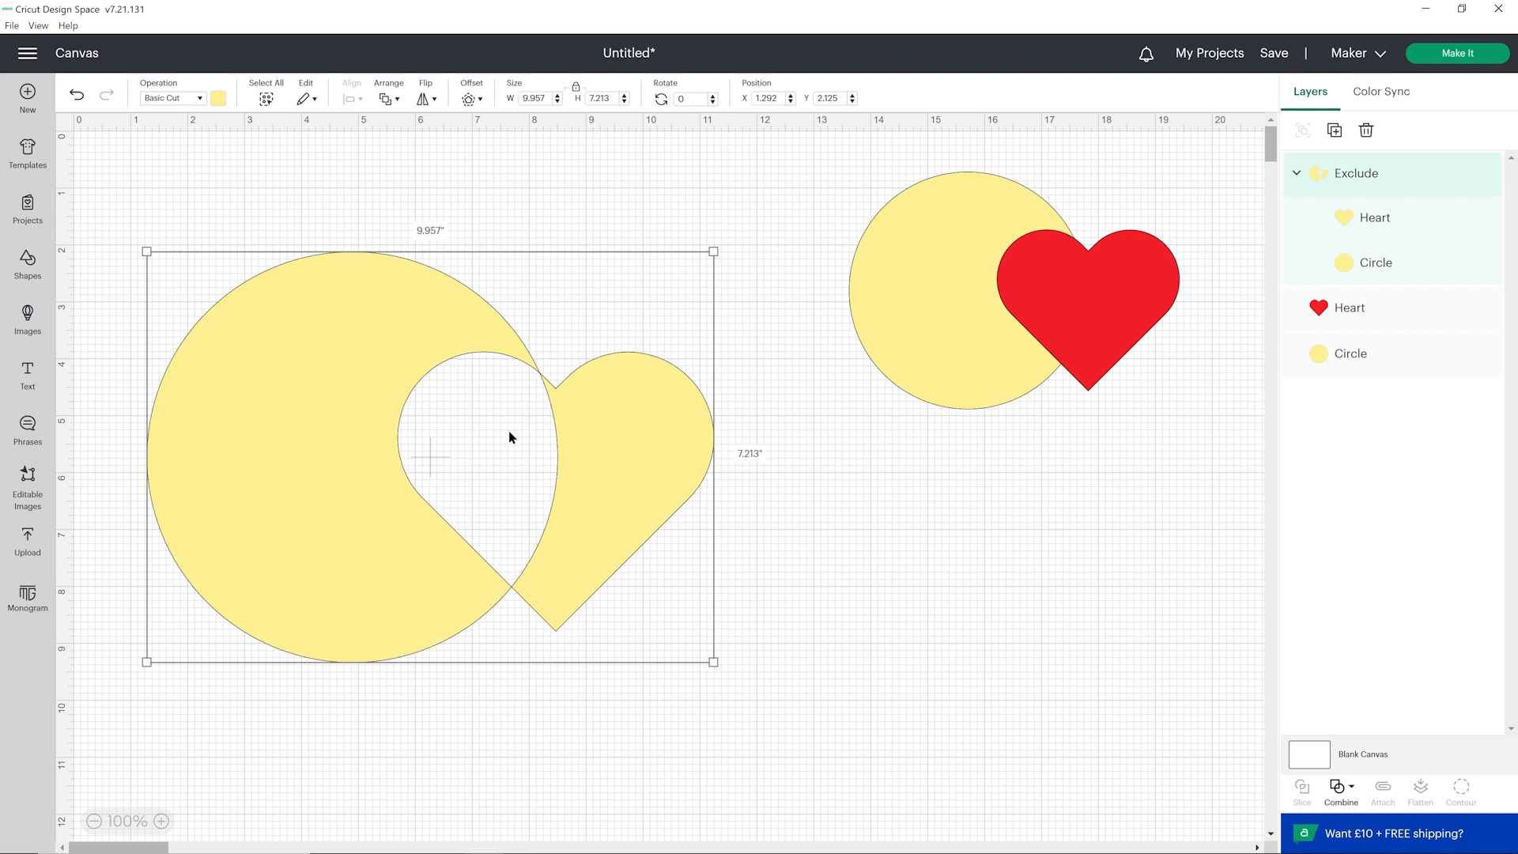
left_click(1338, 787)
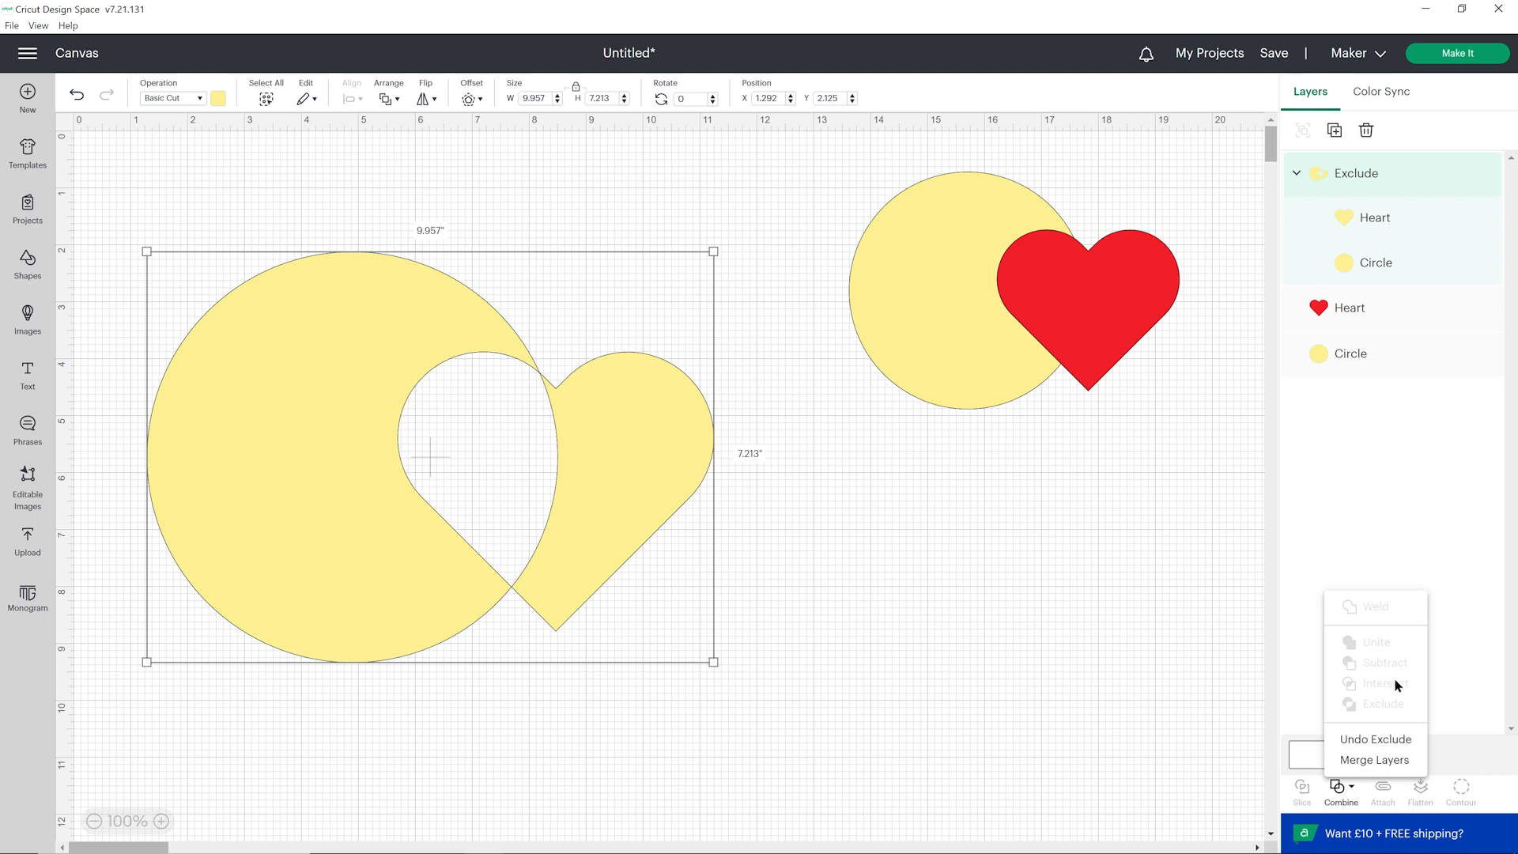
Within the Exclude group, move the heart fully inside the circle, and shift the circle down and right until the shapes only partly overlap.
left_click(1374, 230)
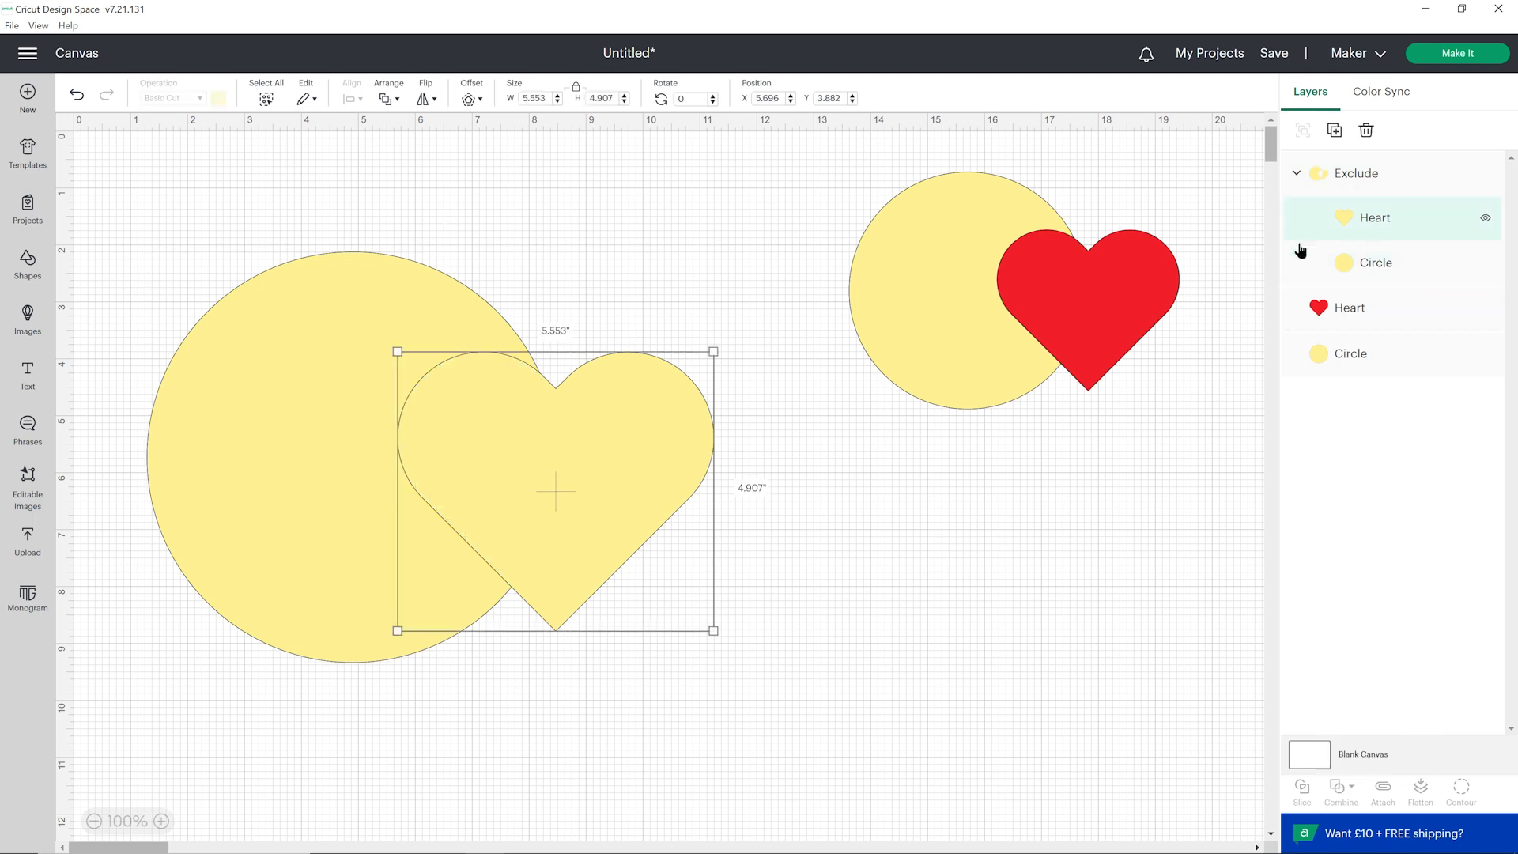
left_click_drag(610, 411, 493, 367)
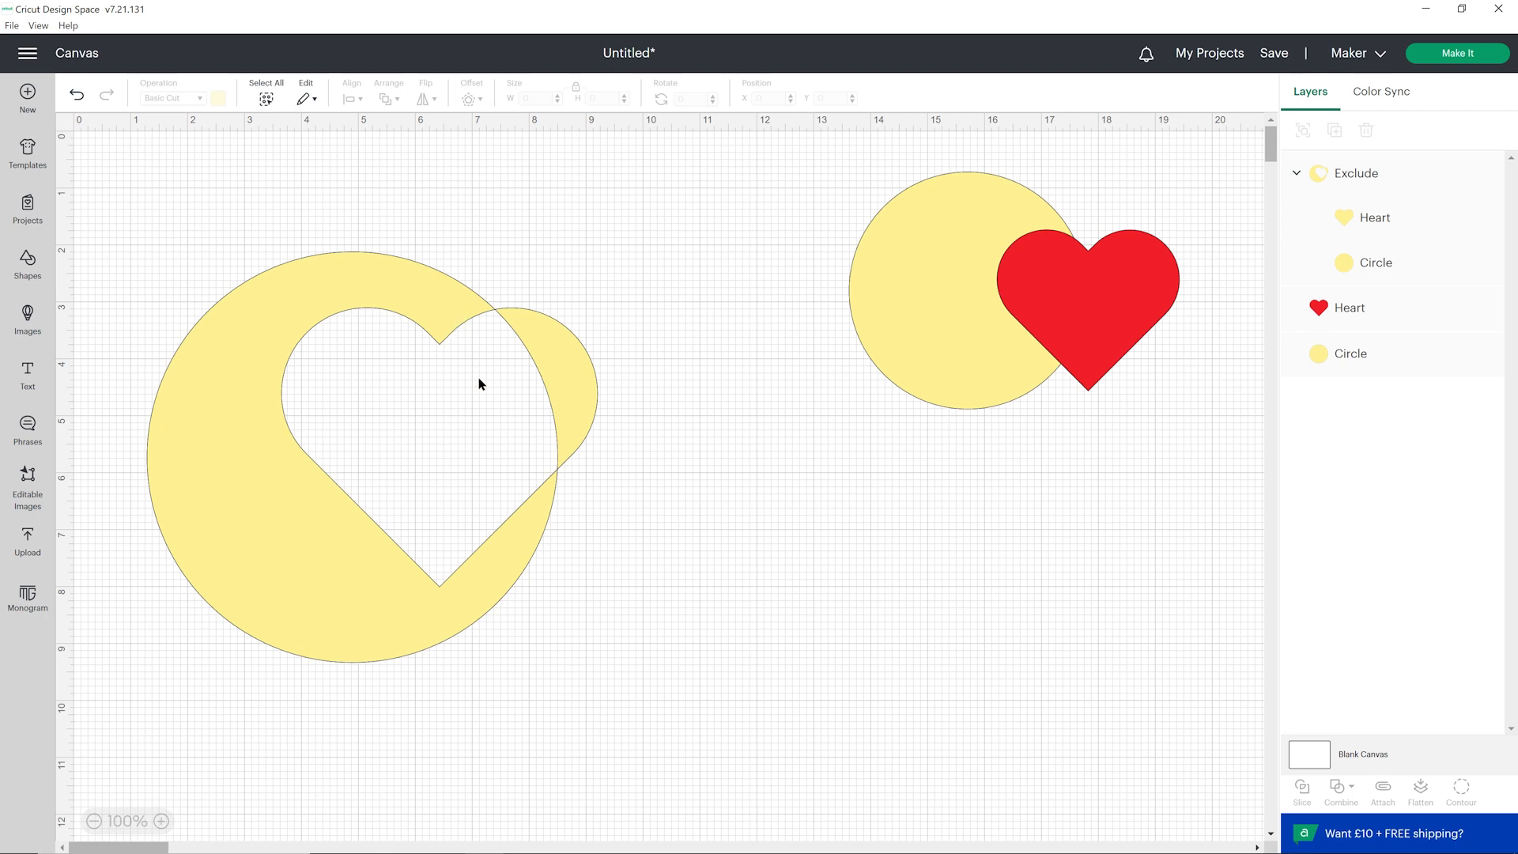
left_click(1346, 221)
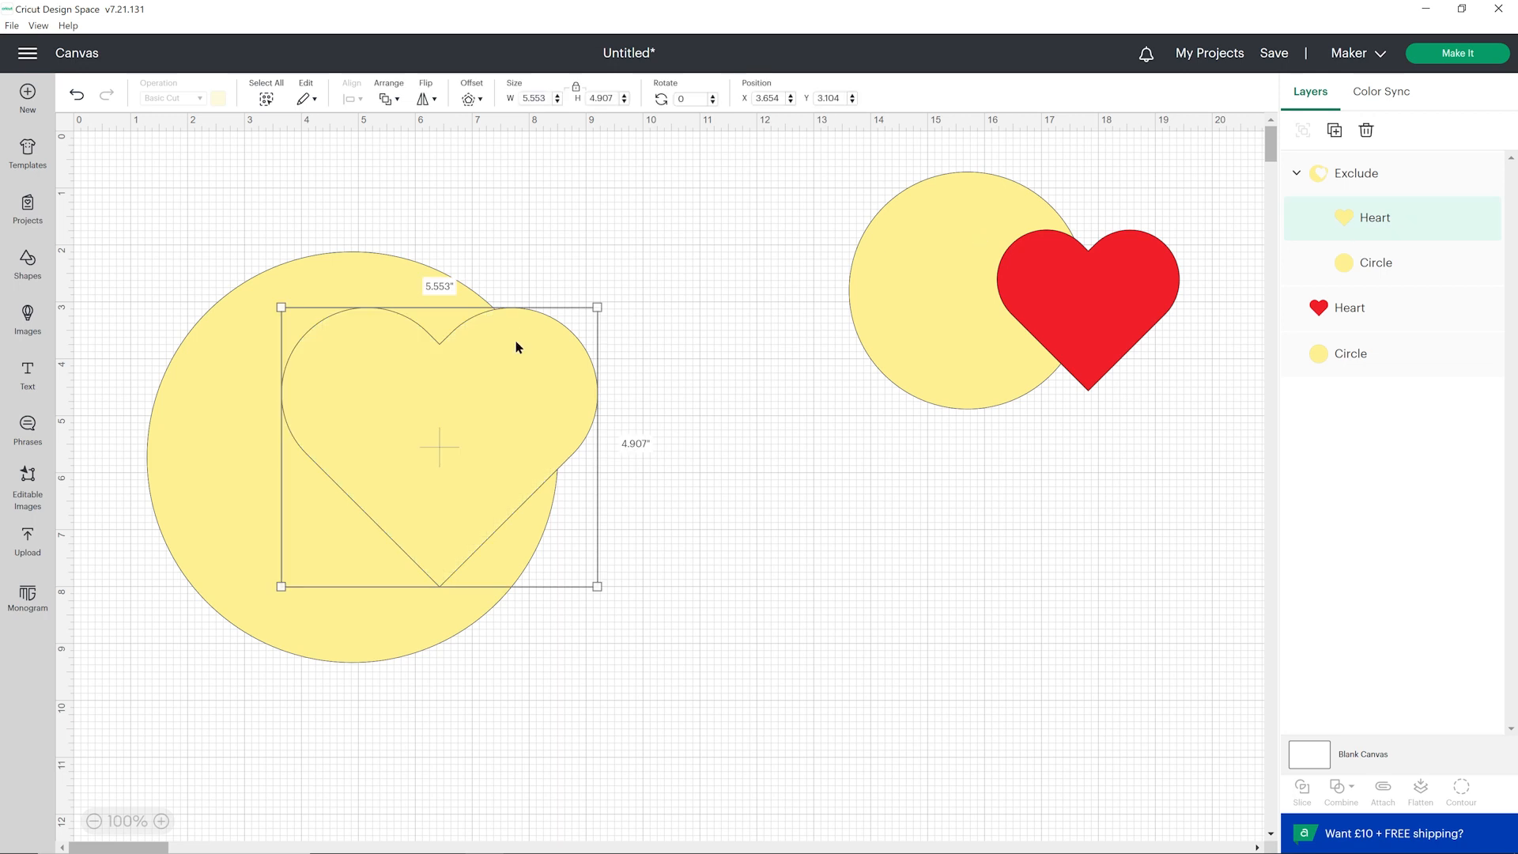
left_click_drag(447, 378, 440, 398)
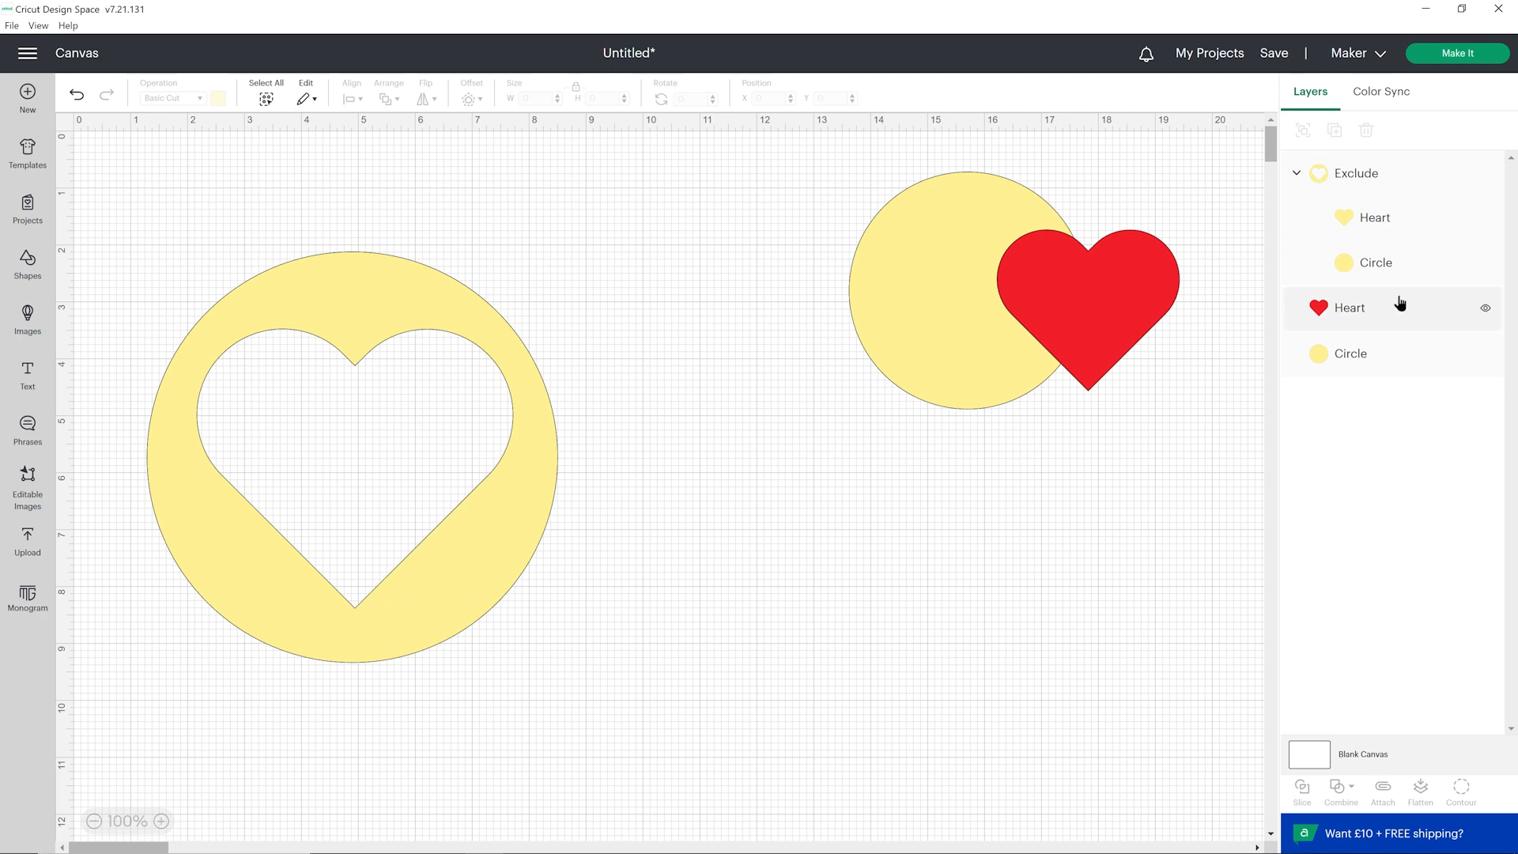
left_click(1389, 275)
left_click_drag(413, 344, 577, 420)
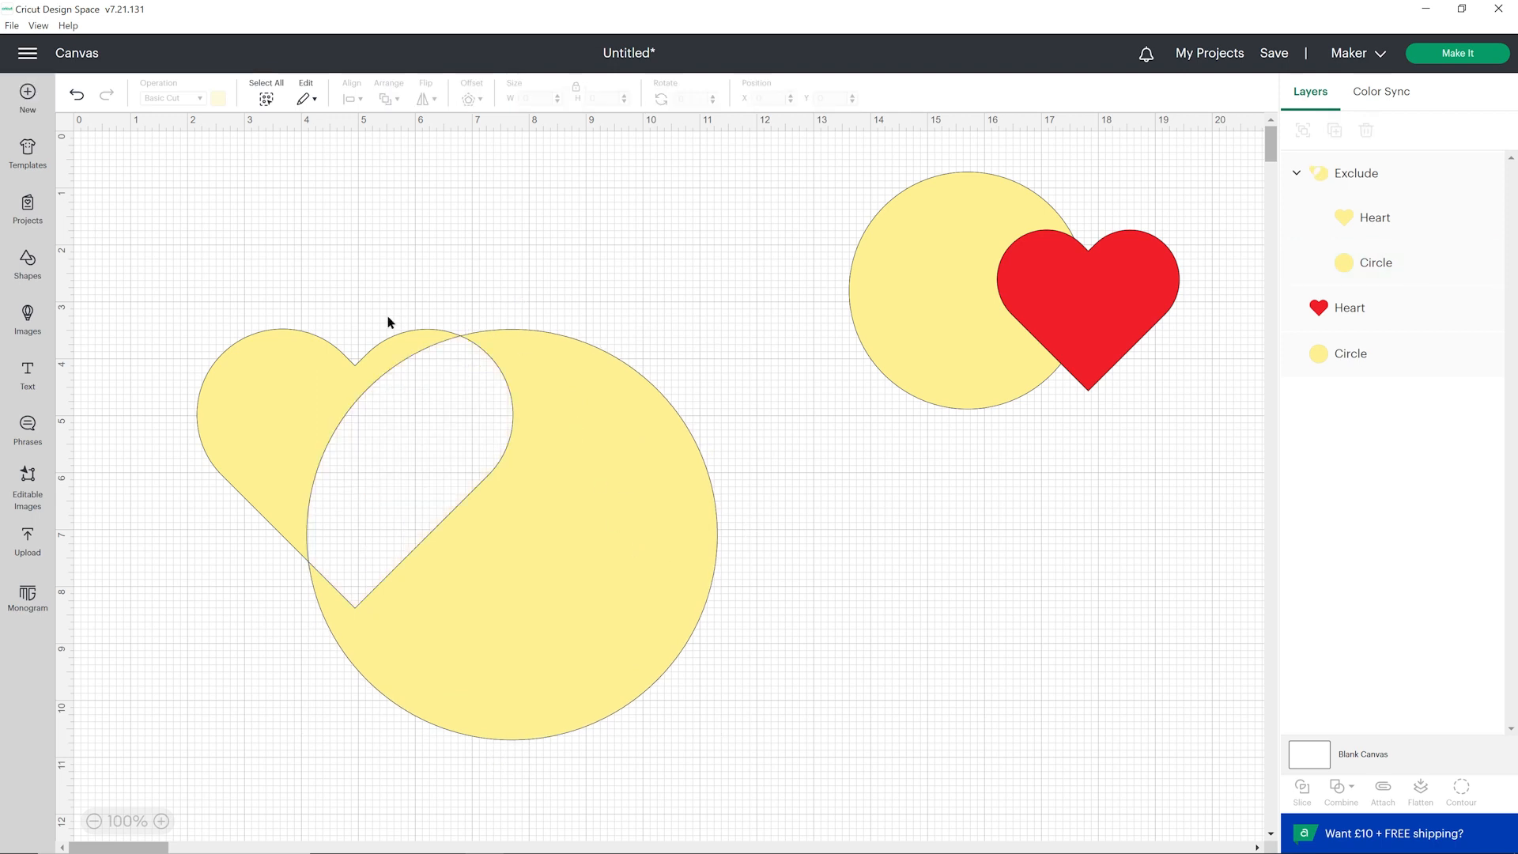
Separate the large heart and circle with Undo Exclude.
left_click(608, 405)
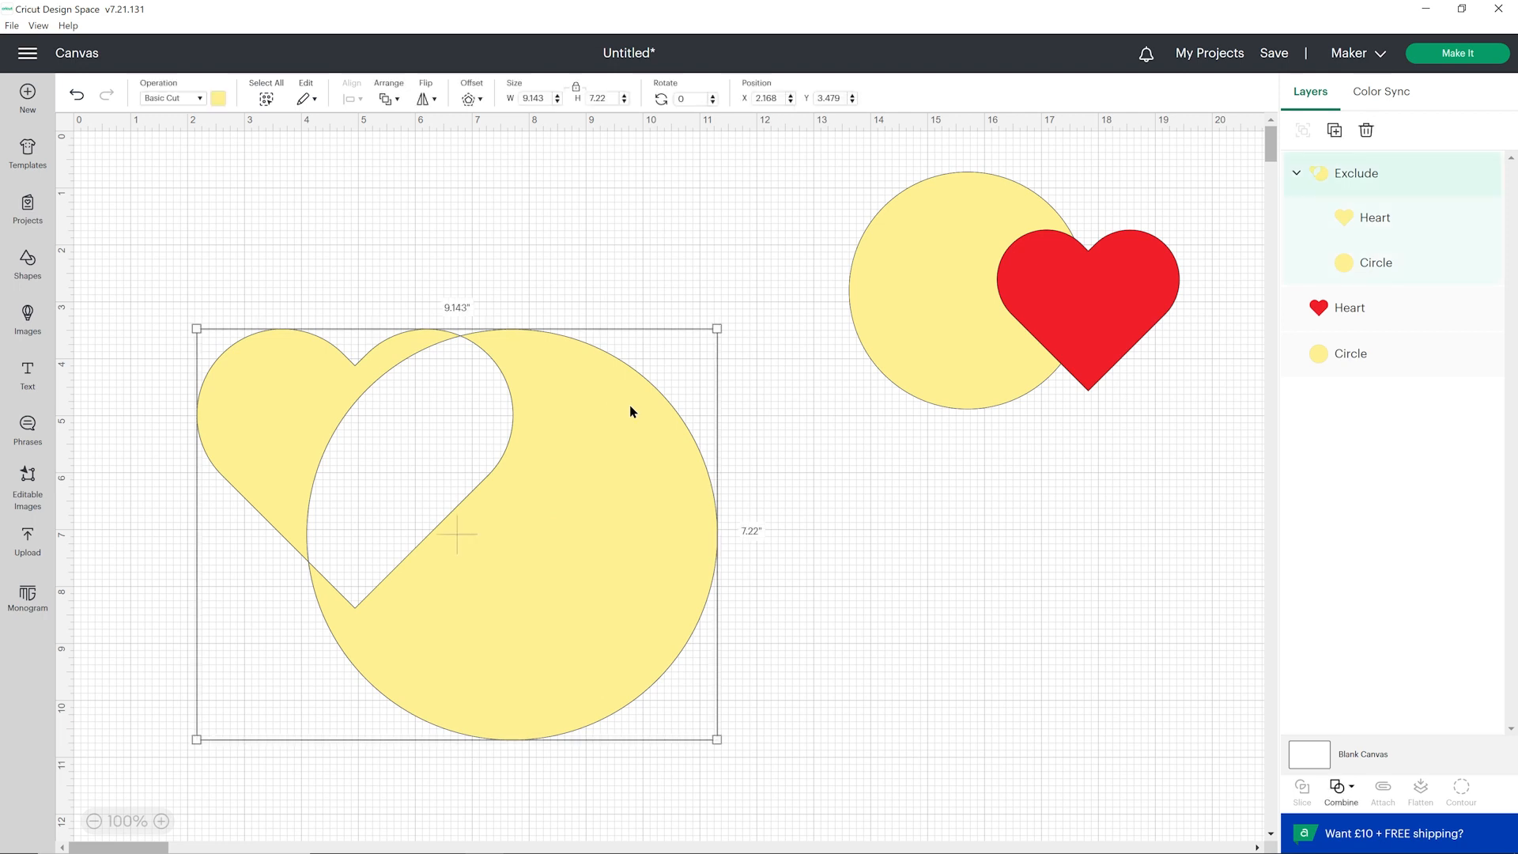
left_click(1337, 789)
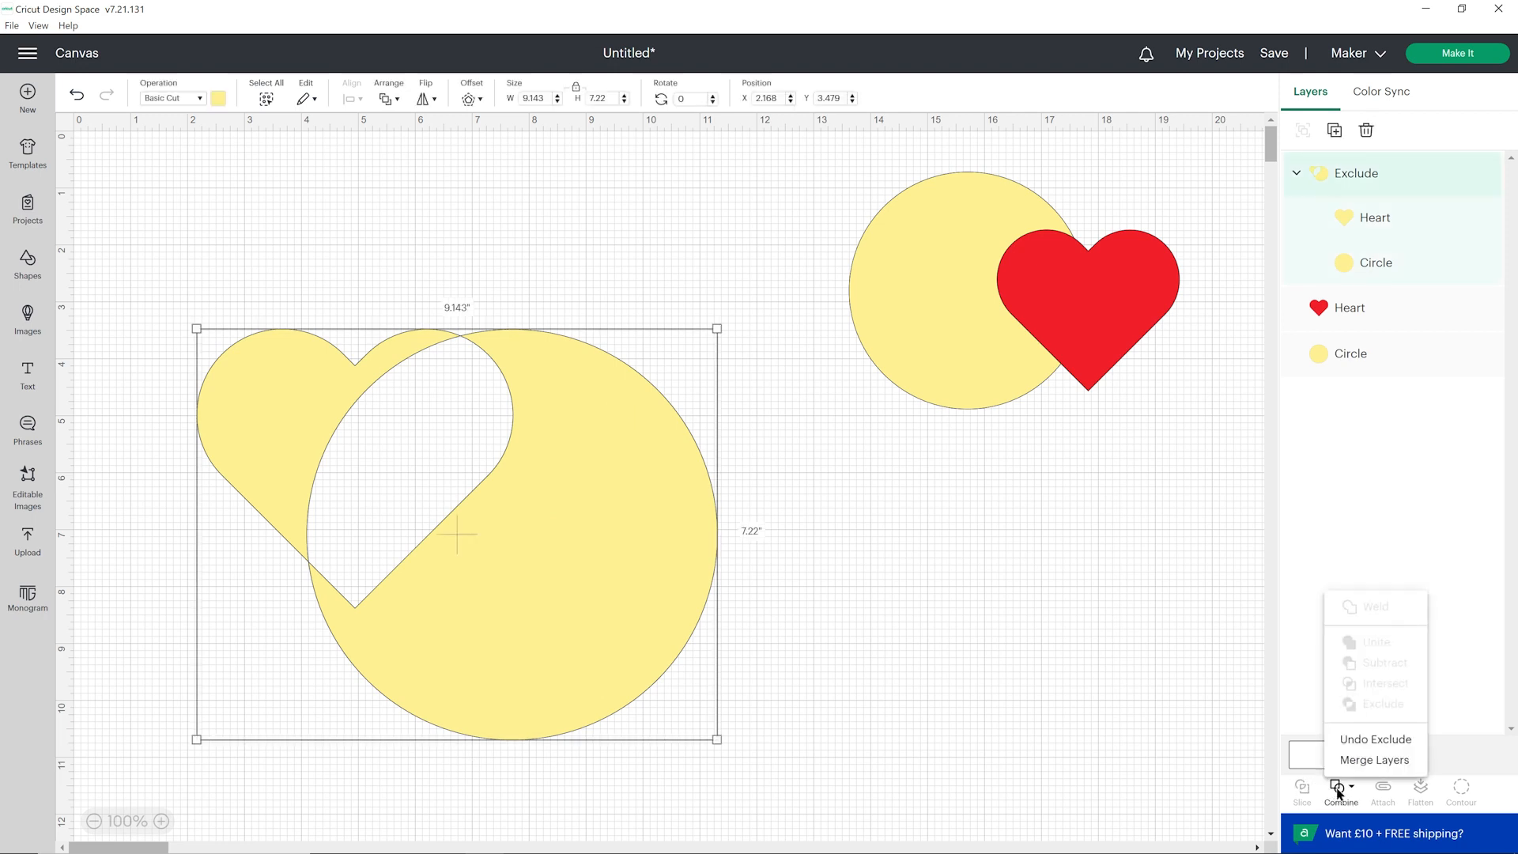
left_click(1372, 759)
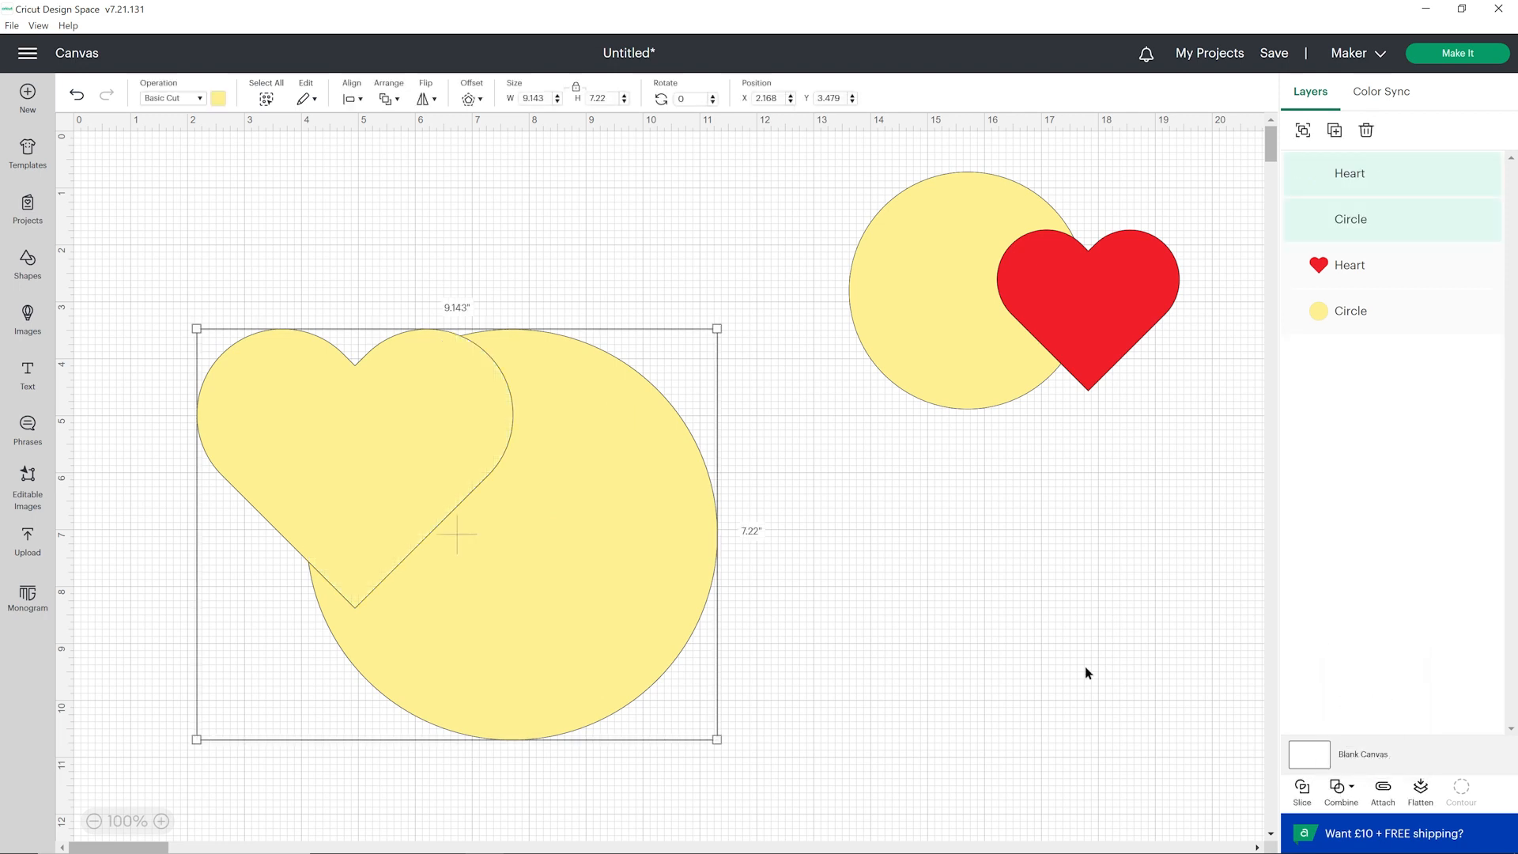
left_click(830, 568)
Move the large heart up and left, and place the circle overlapping its right side at about X 4.29, Y 1.38 inches.
left_click_drag(376, 377, 309, 221)
left_click_drag(506, 401, 548, 413)
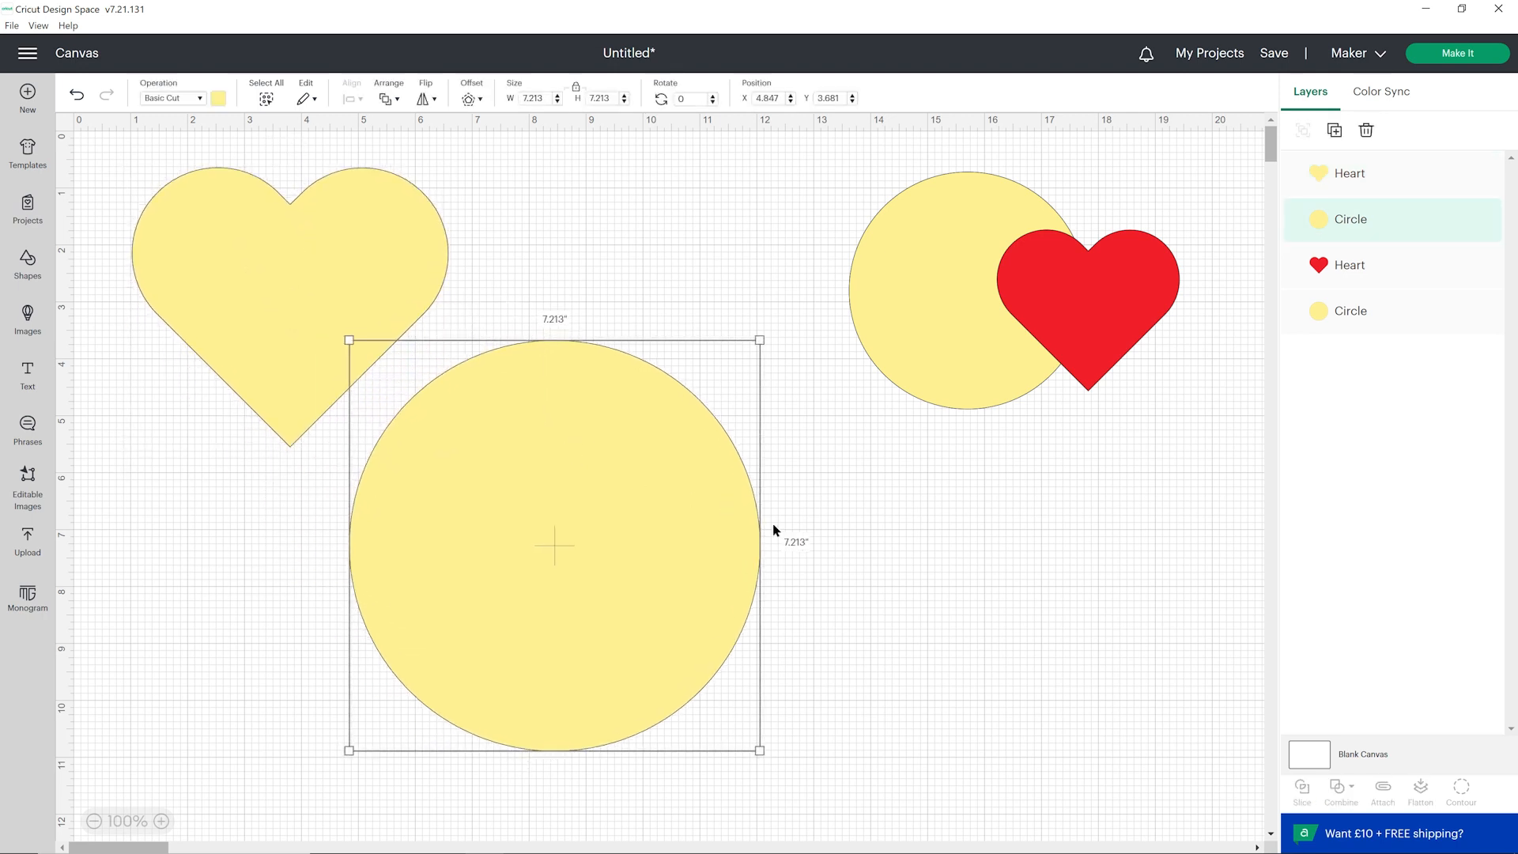
left_click(798, 515)
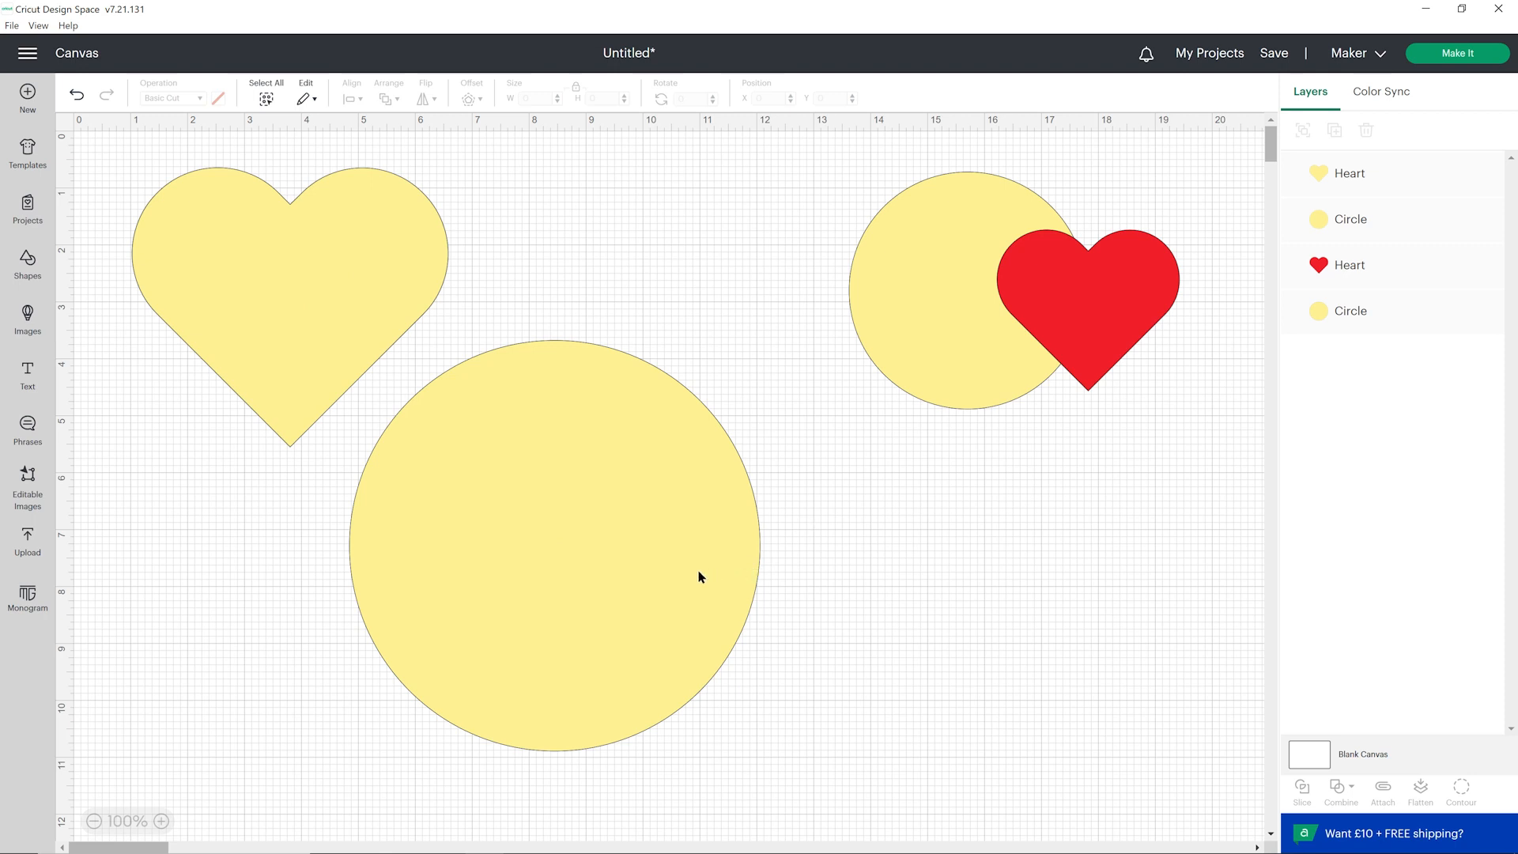
left_click_drag(676, 557, 638, 459)
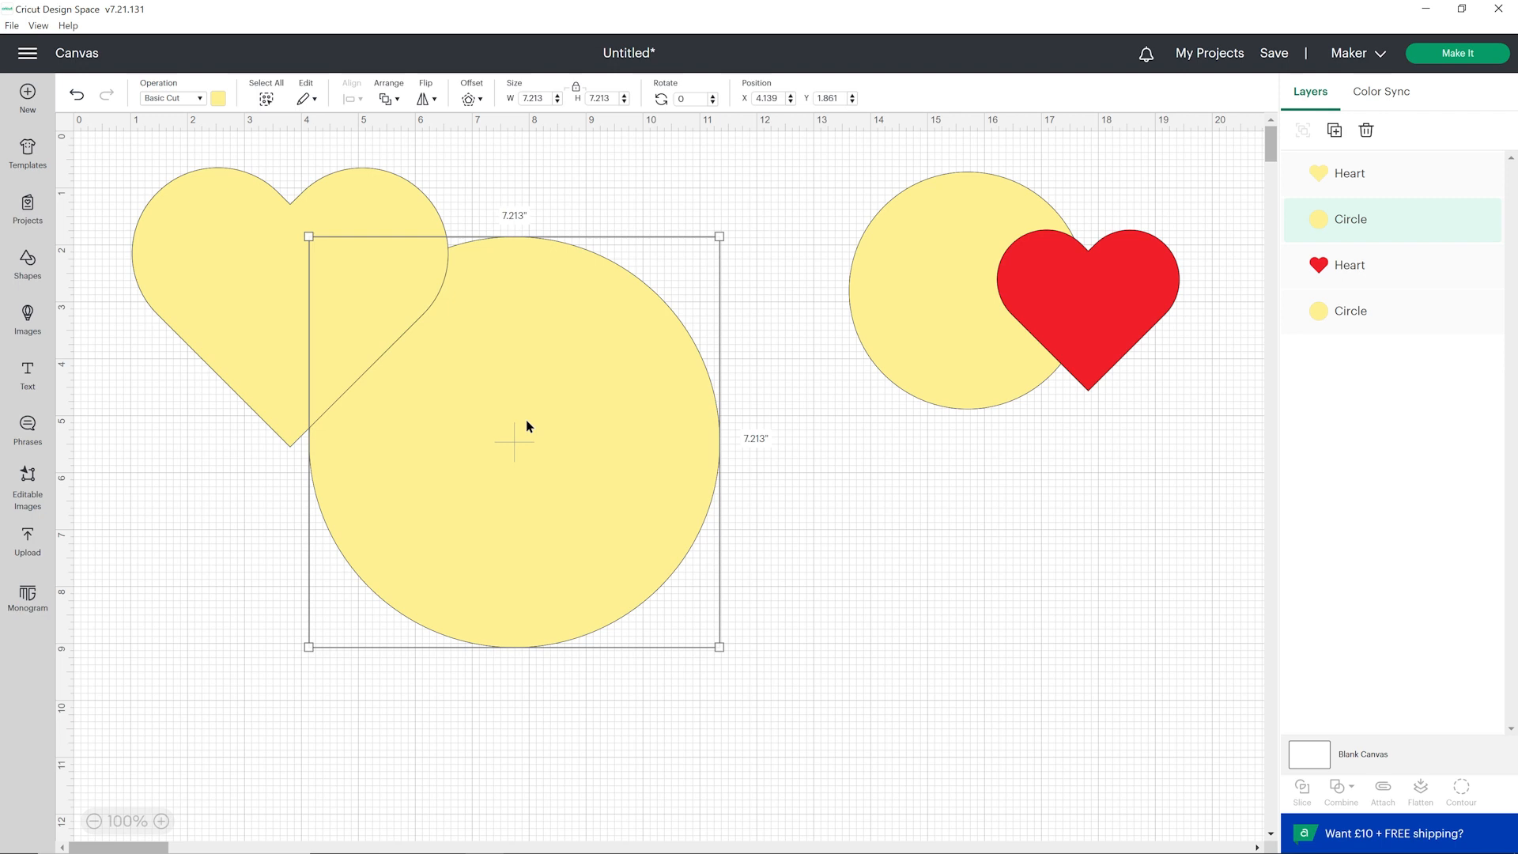
left_click_drag(527, 427, 536, 399)
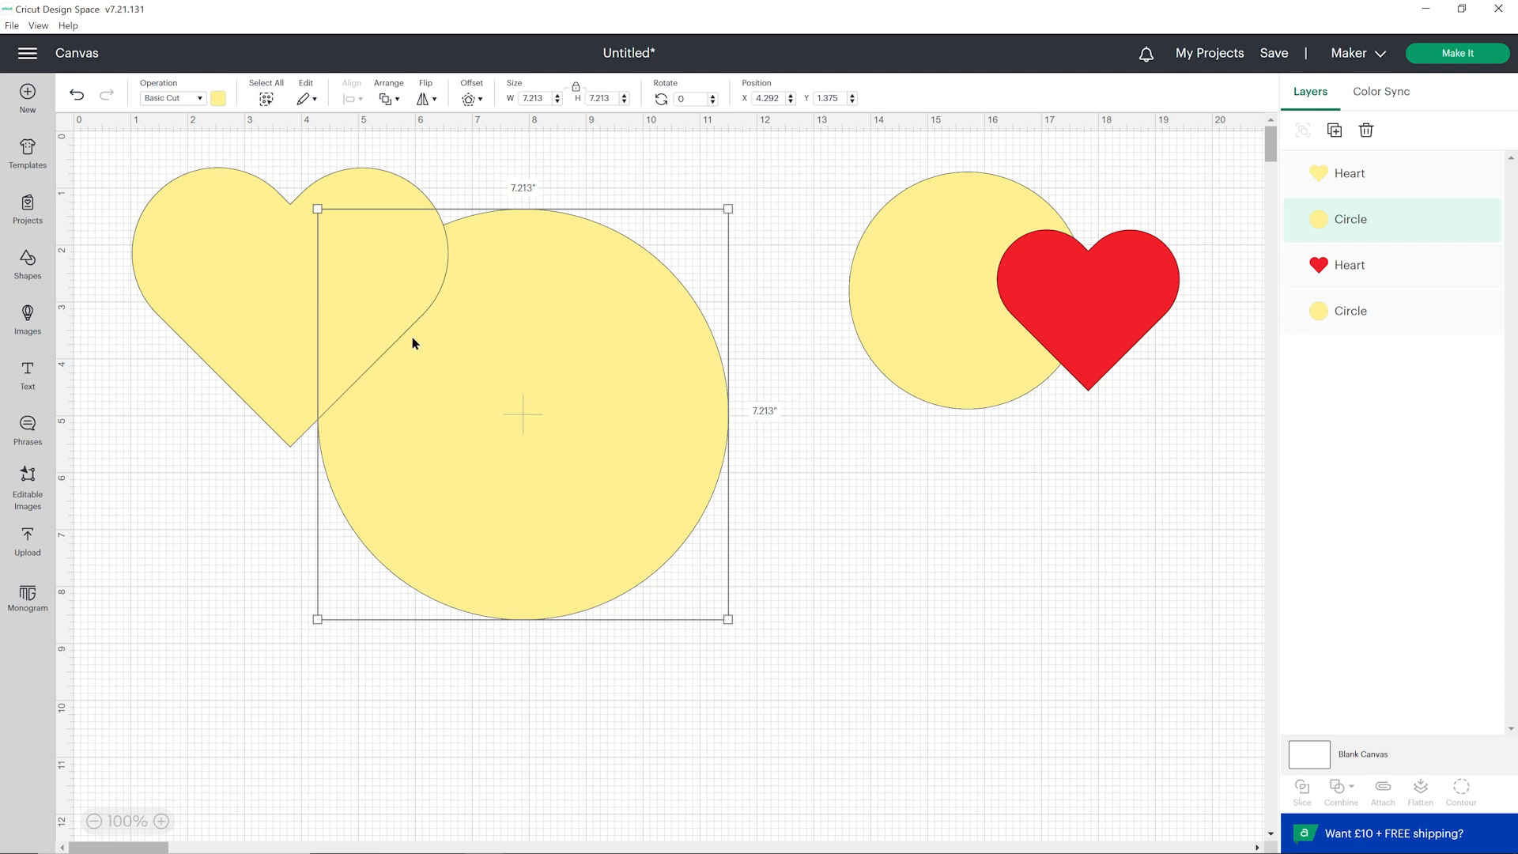
Combine the overlapping large heart and circle with Unite.
left_click_drag(472, 143, 369, 373)
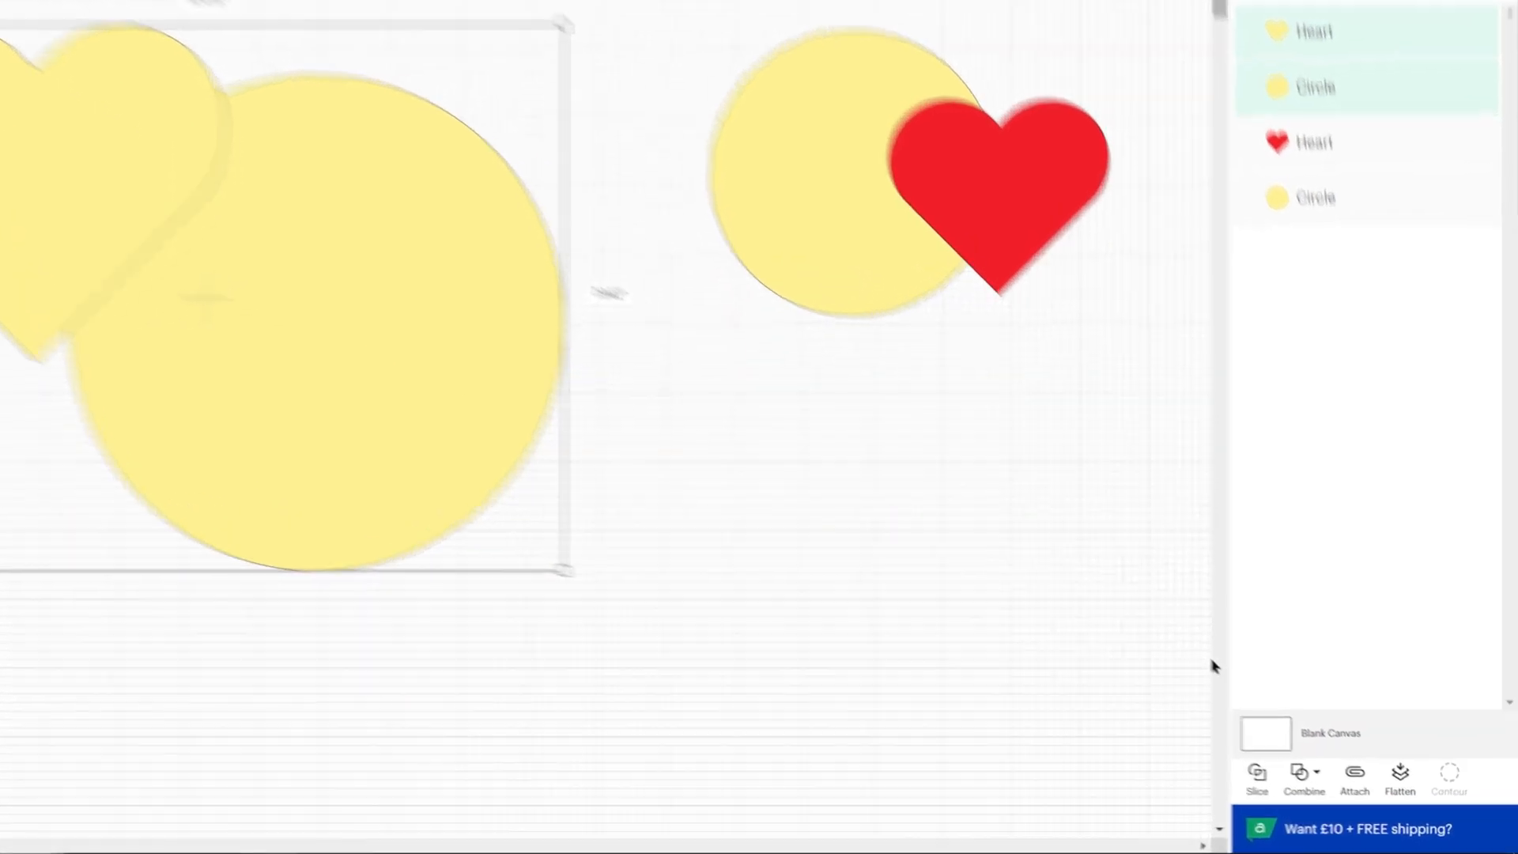
left_click(1344, 789)
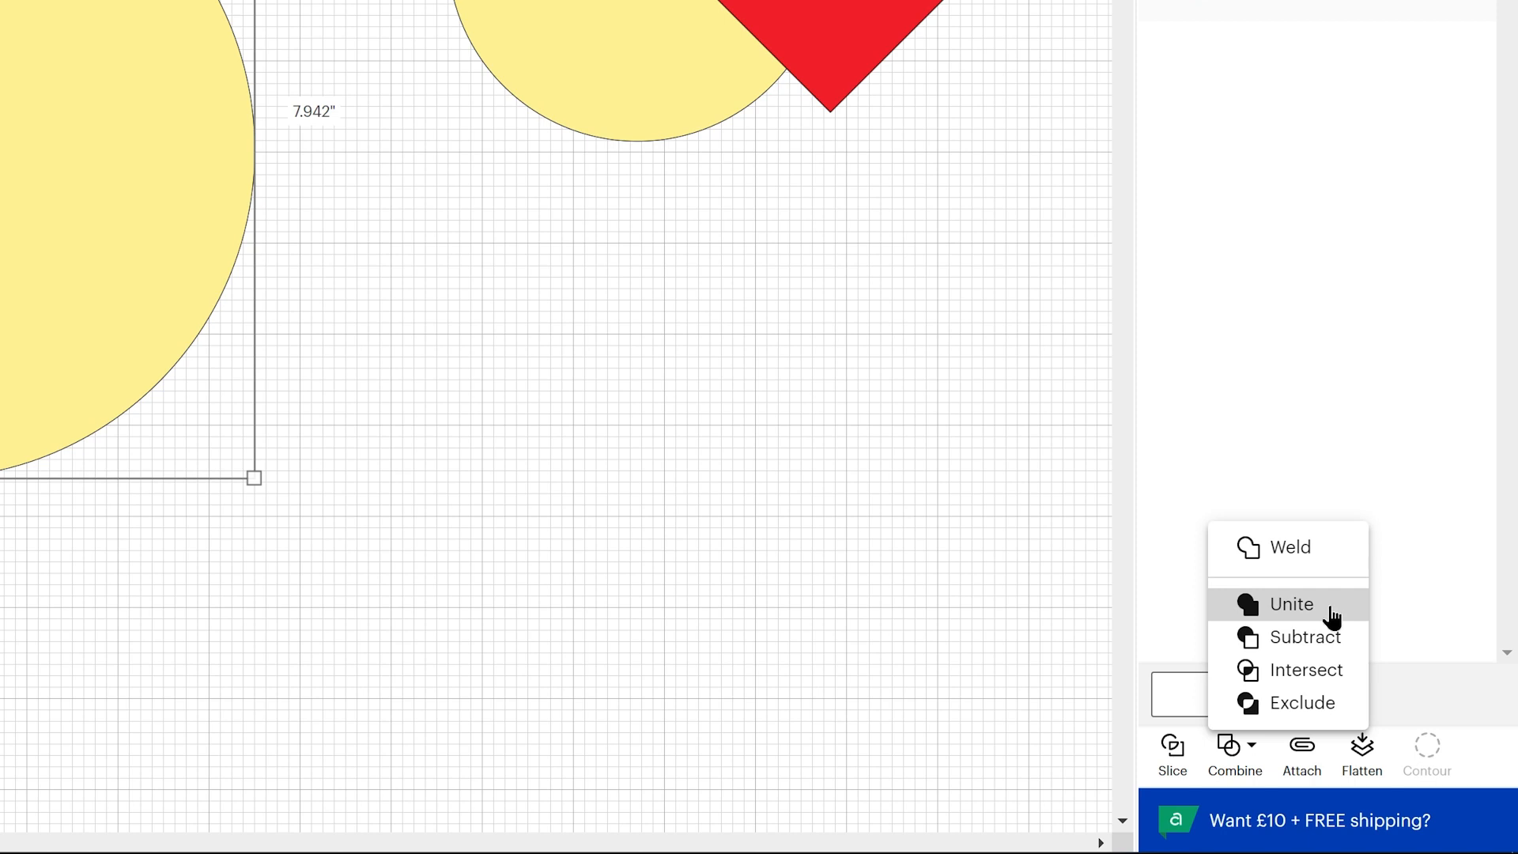
left_click(790, 413)
left_click(139, 202)
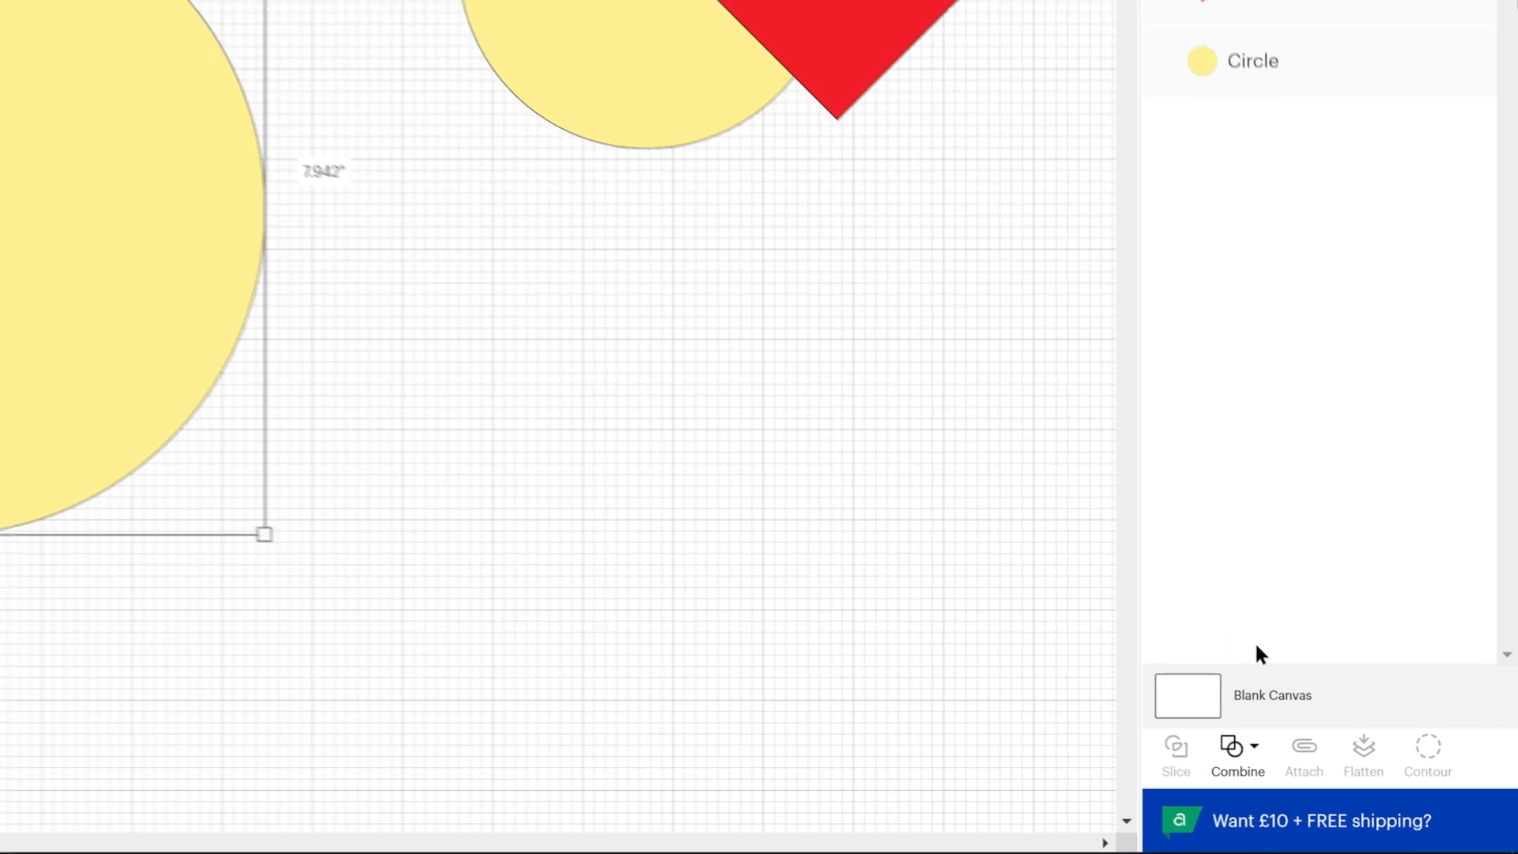
Flatten the united shape with Merge Layers and move it to about X 1.47, Y 1.10 inches.
left_click(1235, 746)
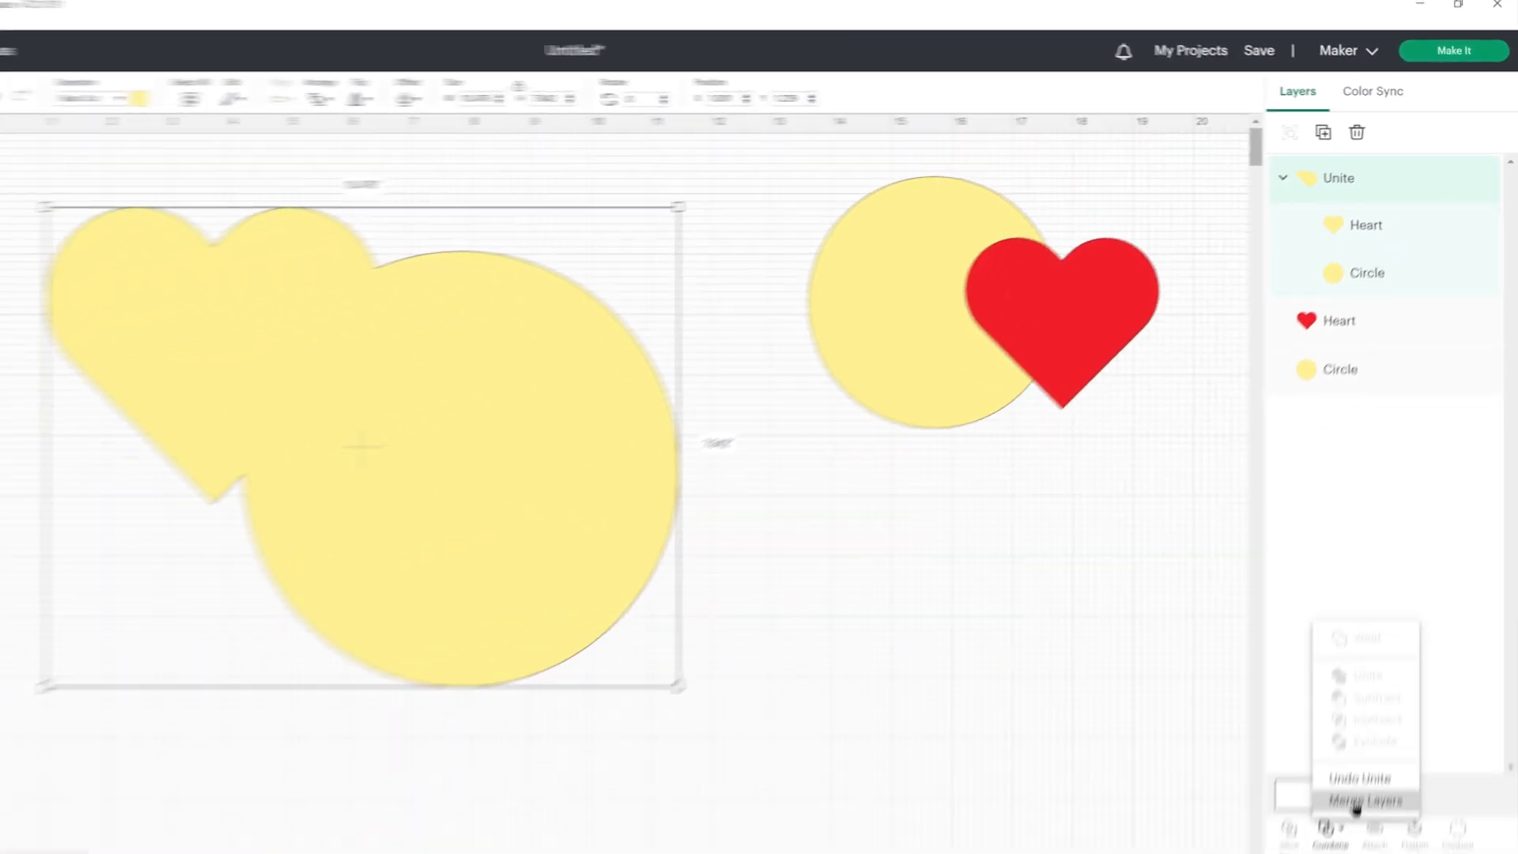
left_click(1365, 764)
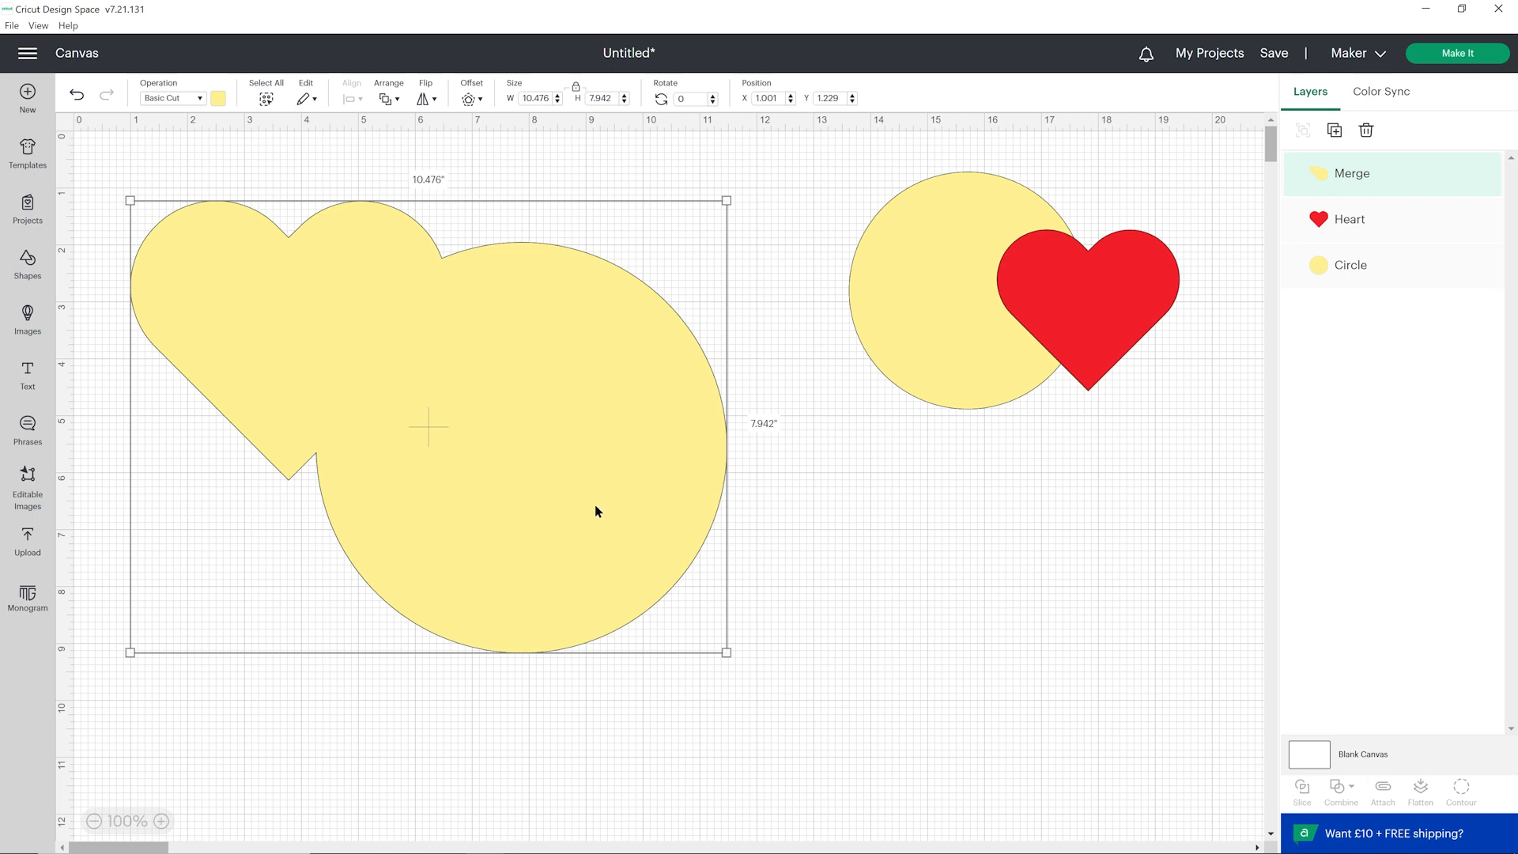
left_click_drag(566, 478, 596, 480)
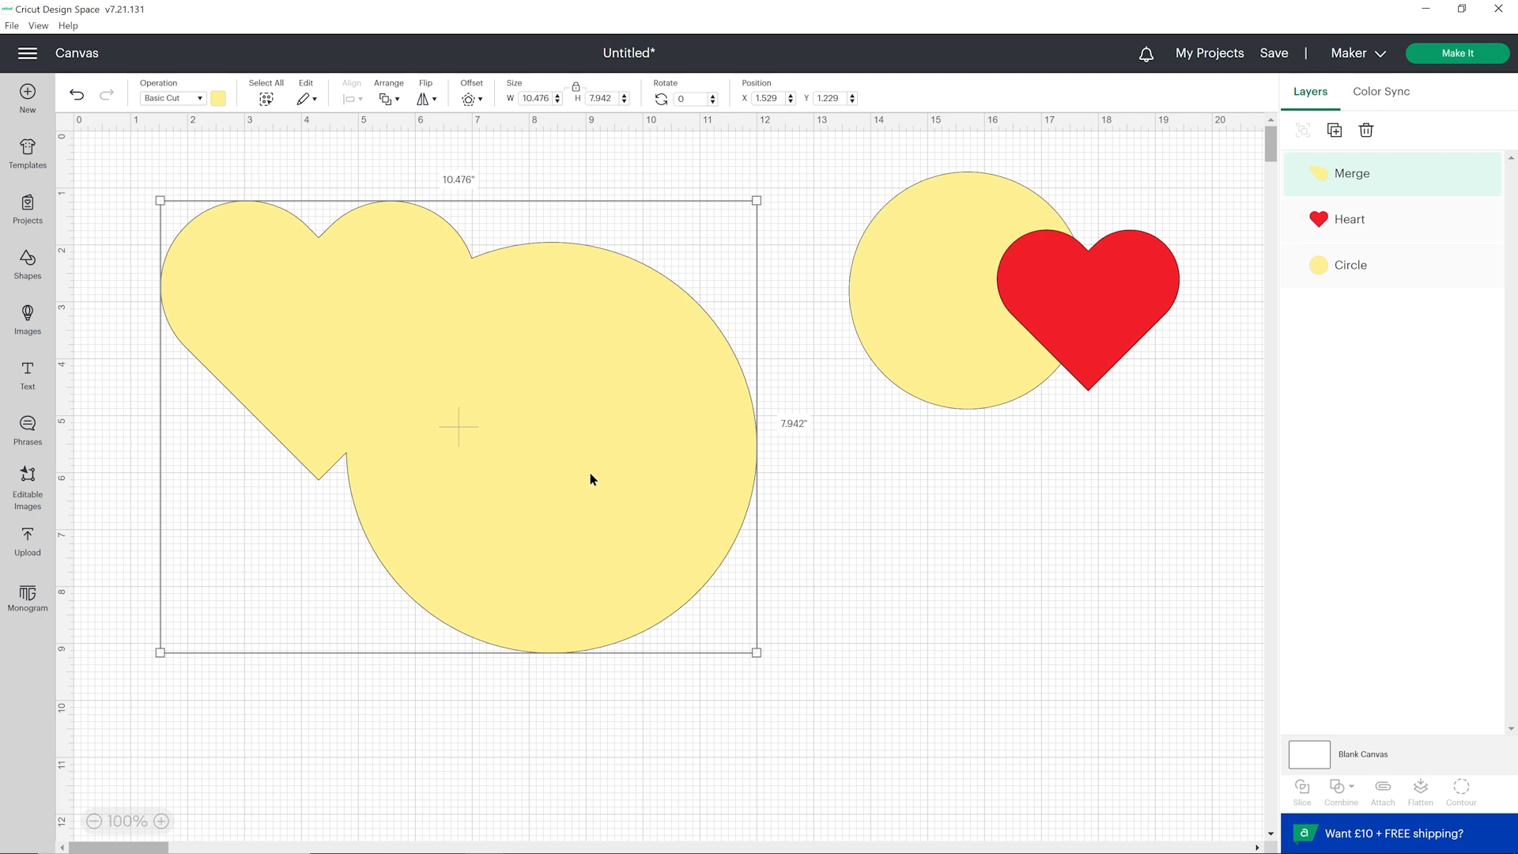
left_click_drag(555, 358, 551, 350)
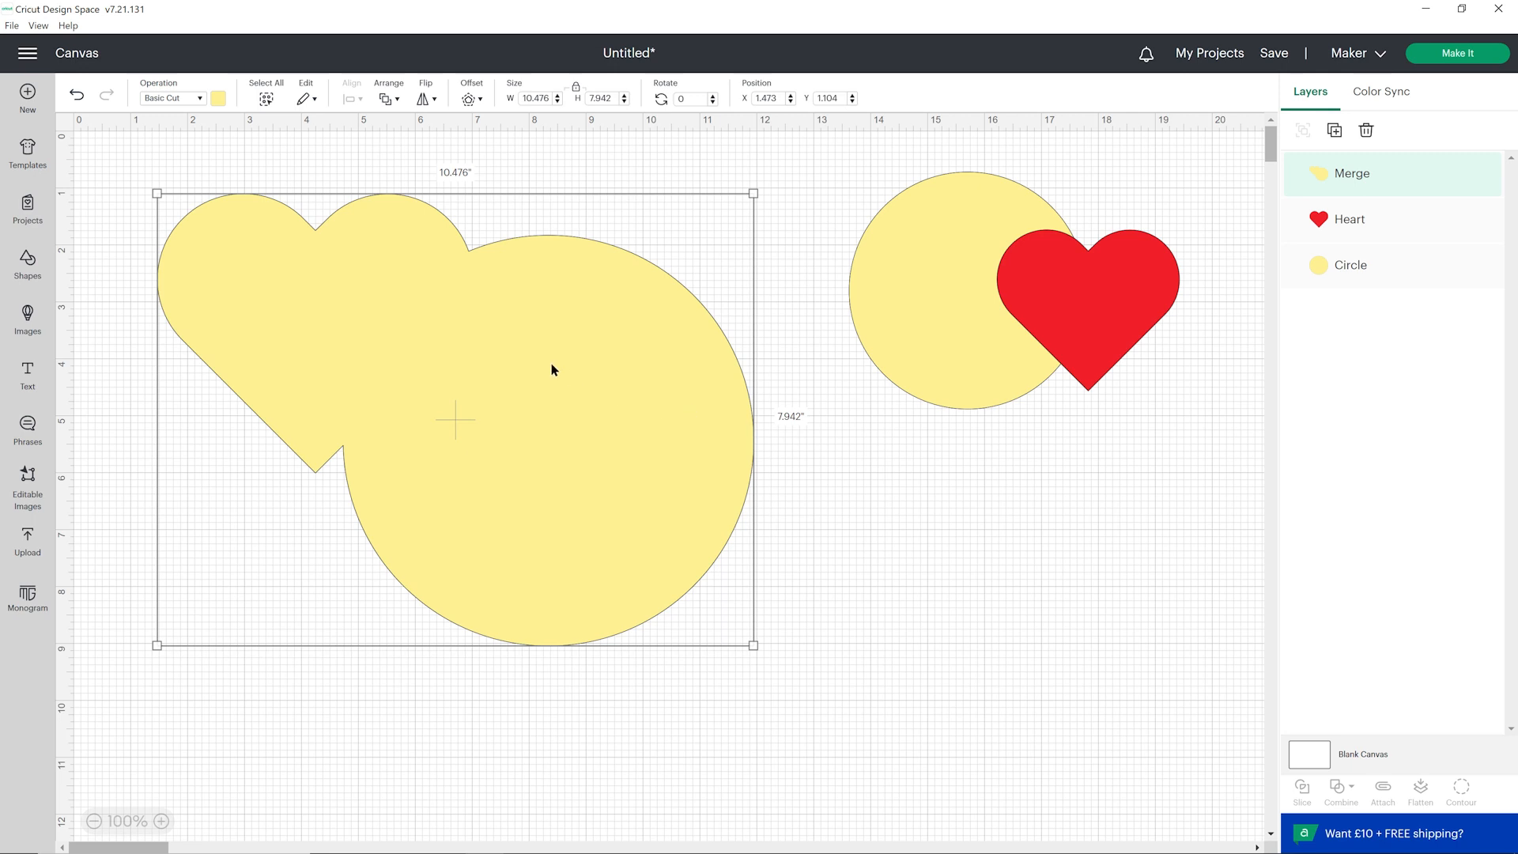
Delete the merged shape, then move the remaining circle and heart together to about X 1.93, Y 1.56 and enlarge them to about 11.22 × 8.05 inches.
key("Delete")
left_click_drag(788, 185, 1126, 375)
left_click_drag(891, 352, 226, 401)
left_click_drag(515, 458, 826, 676)
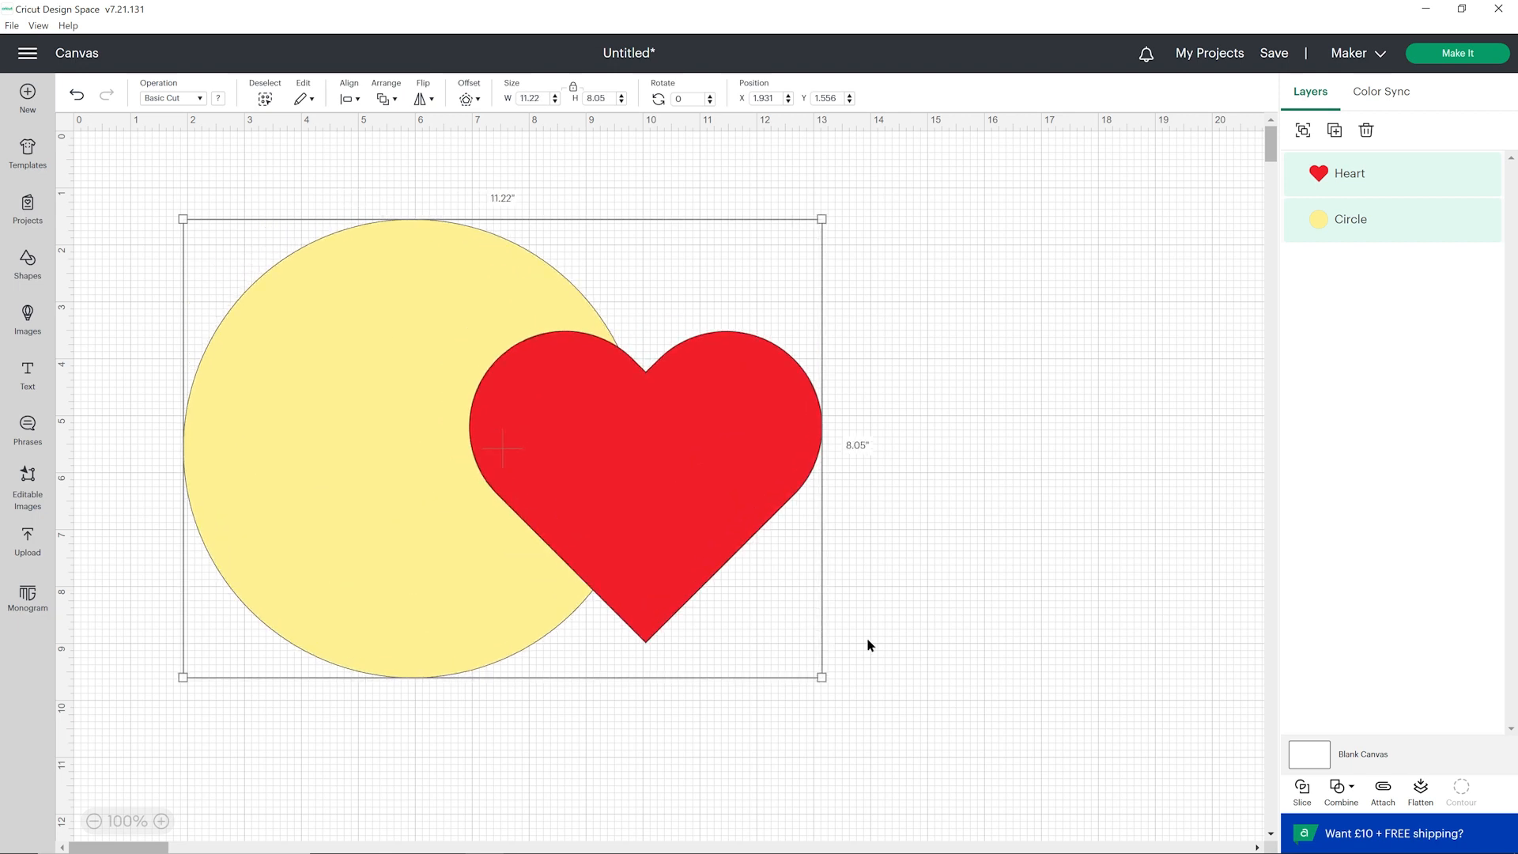
left_click(957, 603)
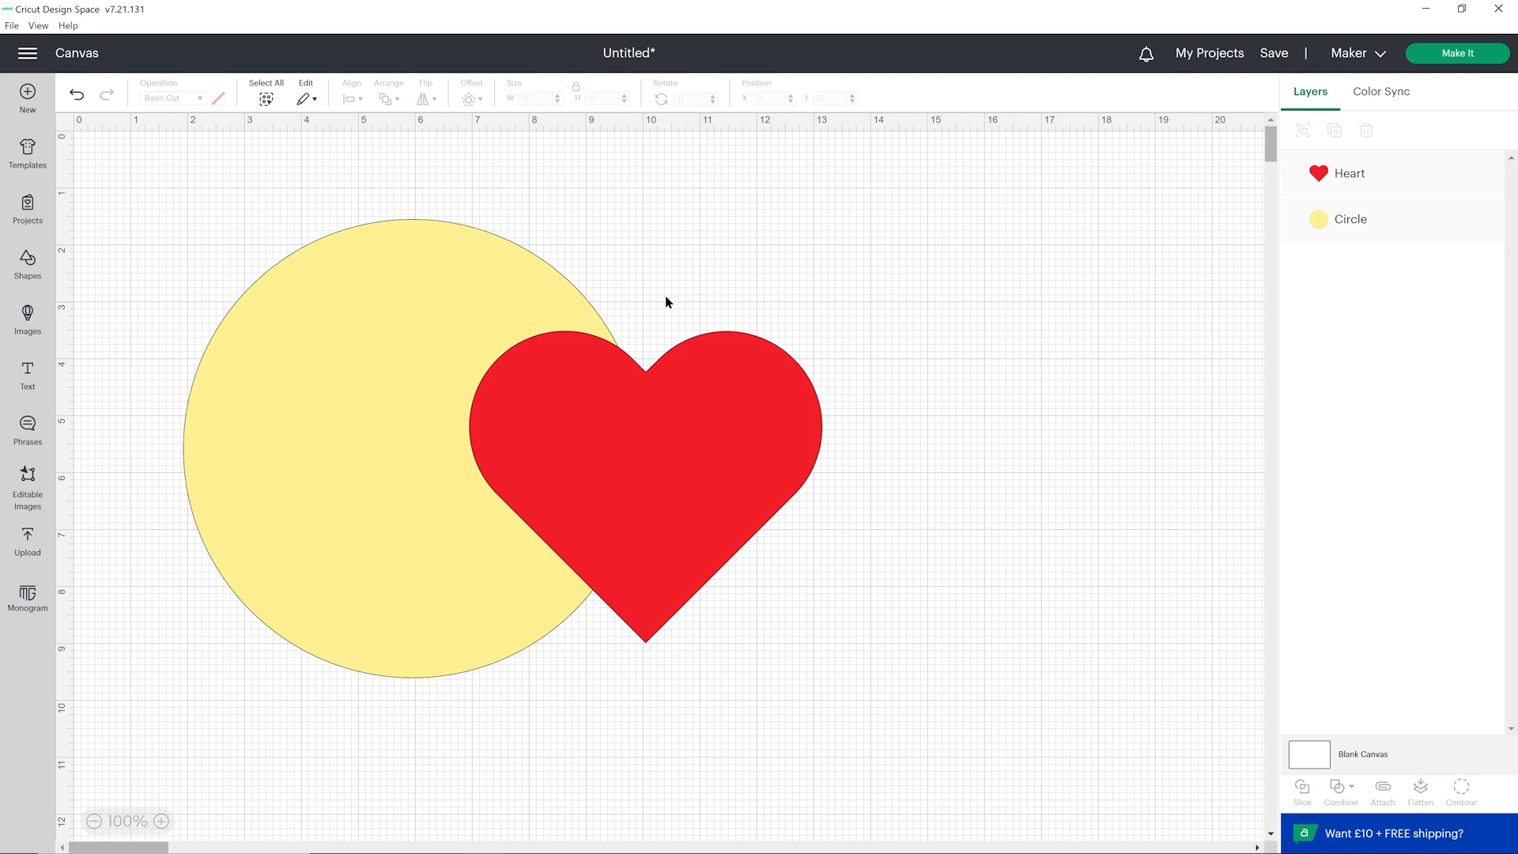
Attach the overlapping circle and heart, check their layout on the cutting mat, and return to the canvas.
left_click_drag(664, 294, 525, 396)
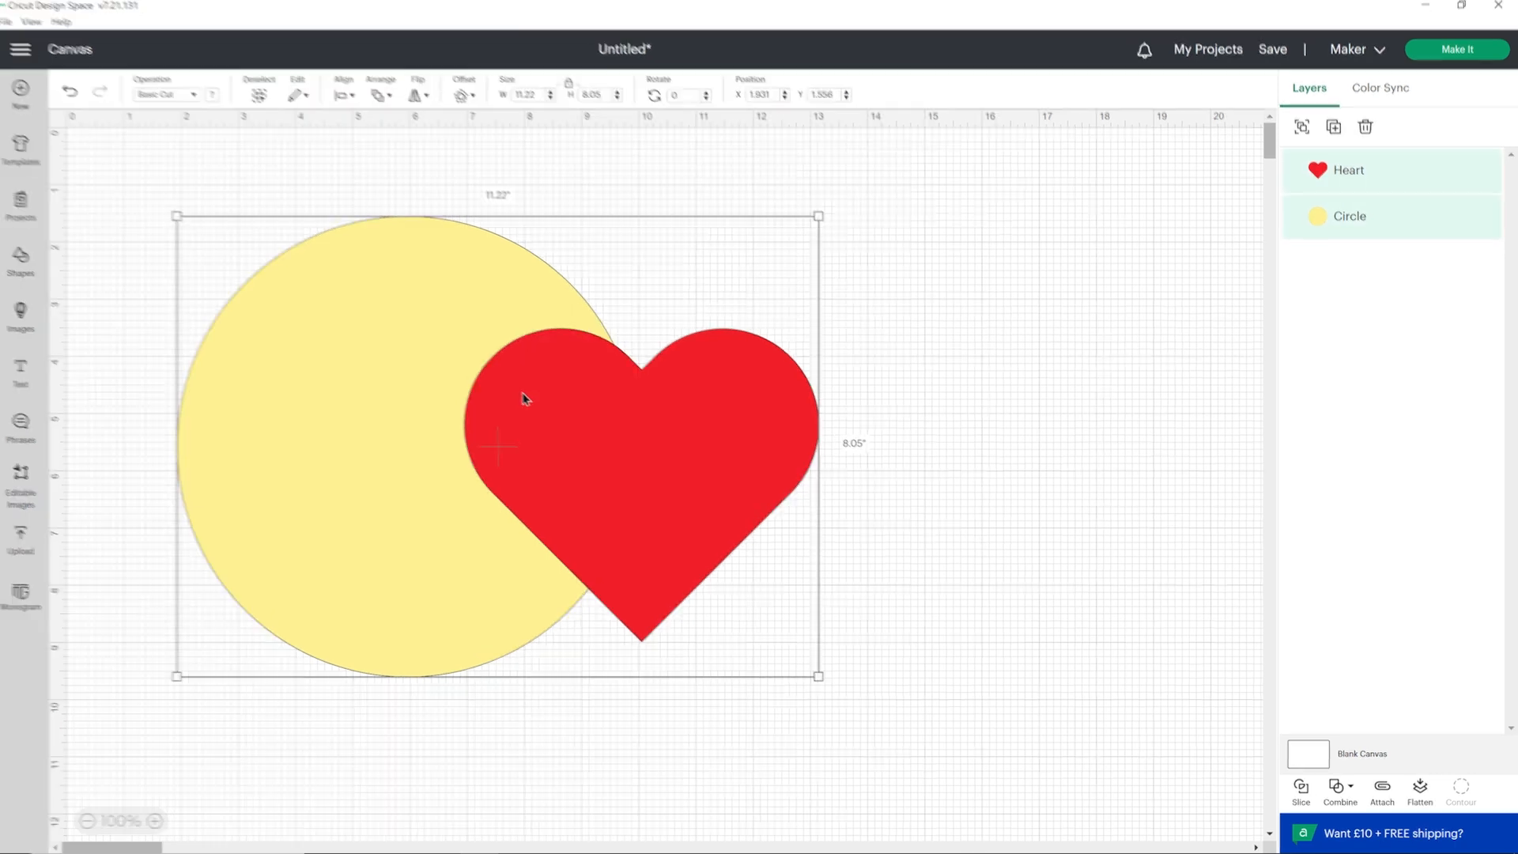
left_click(1301, 745)
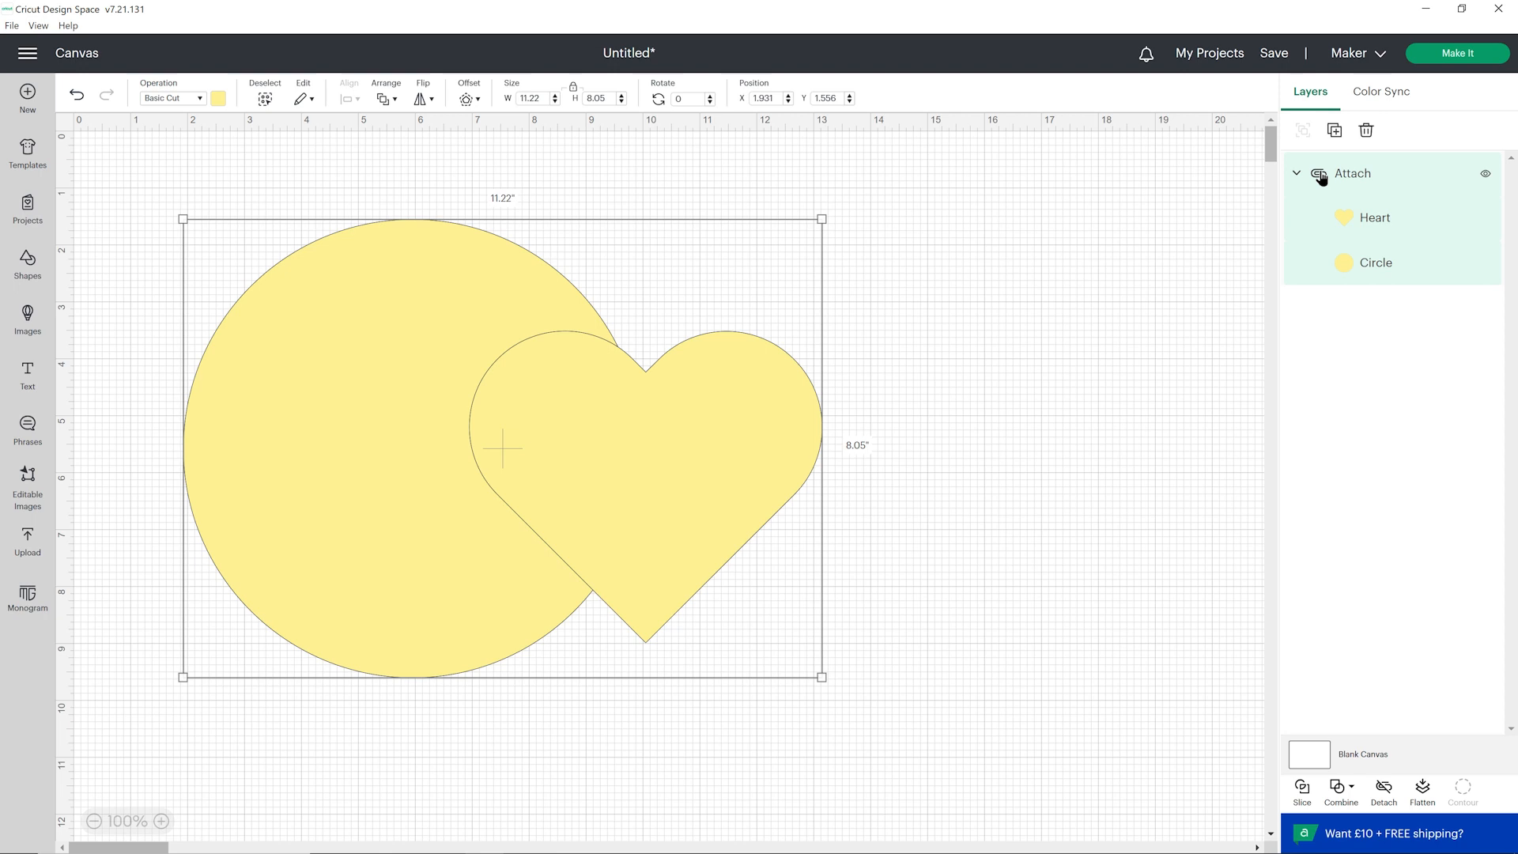
left_click(928, 299)
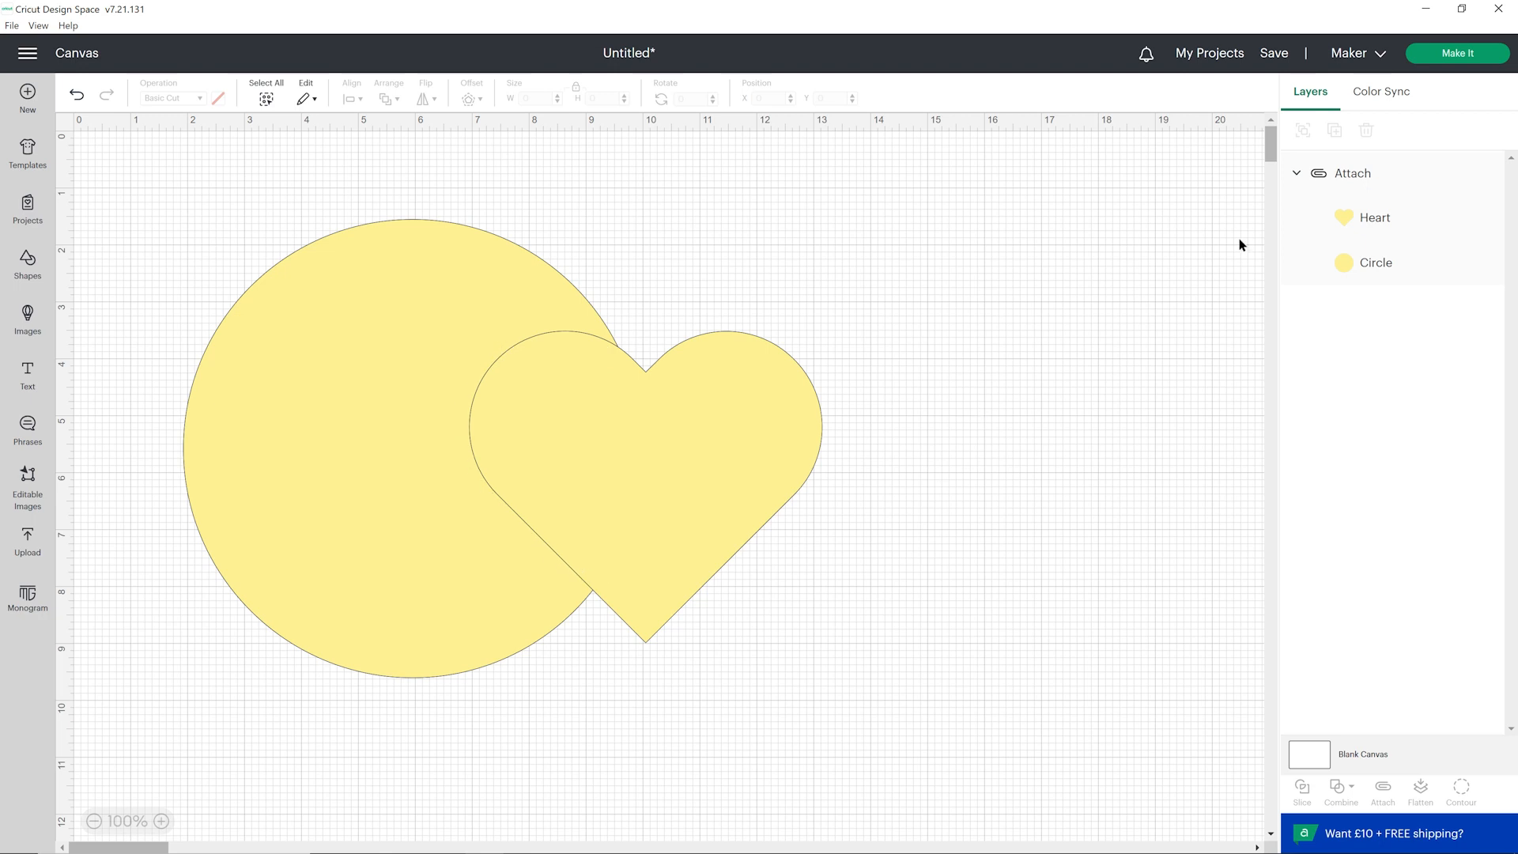
left_click(1463, 56)
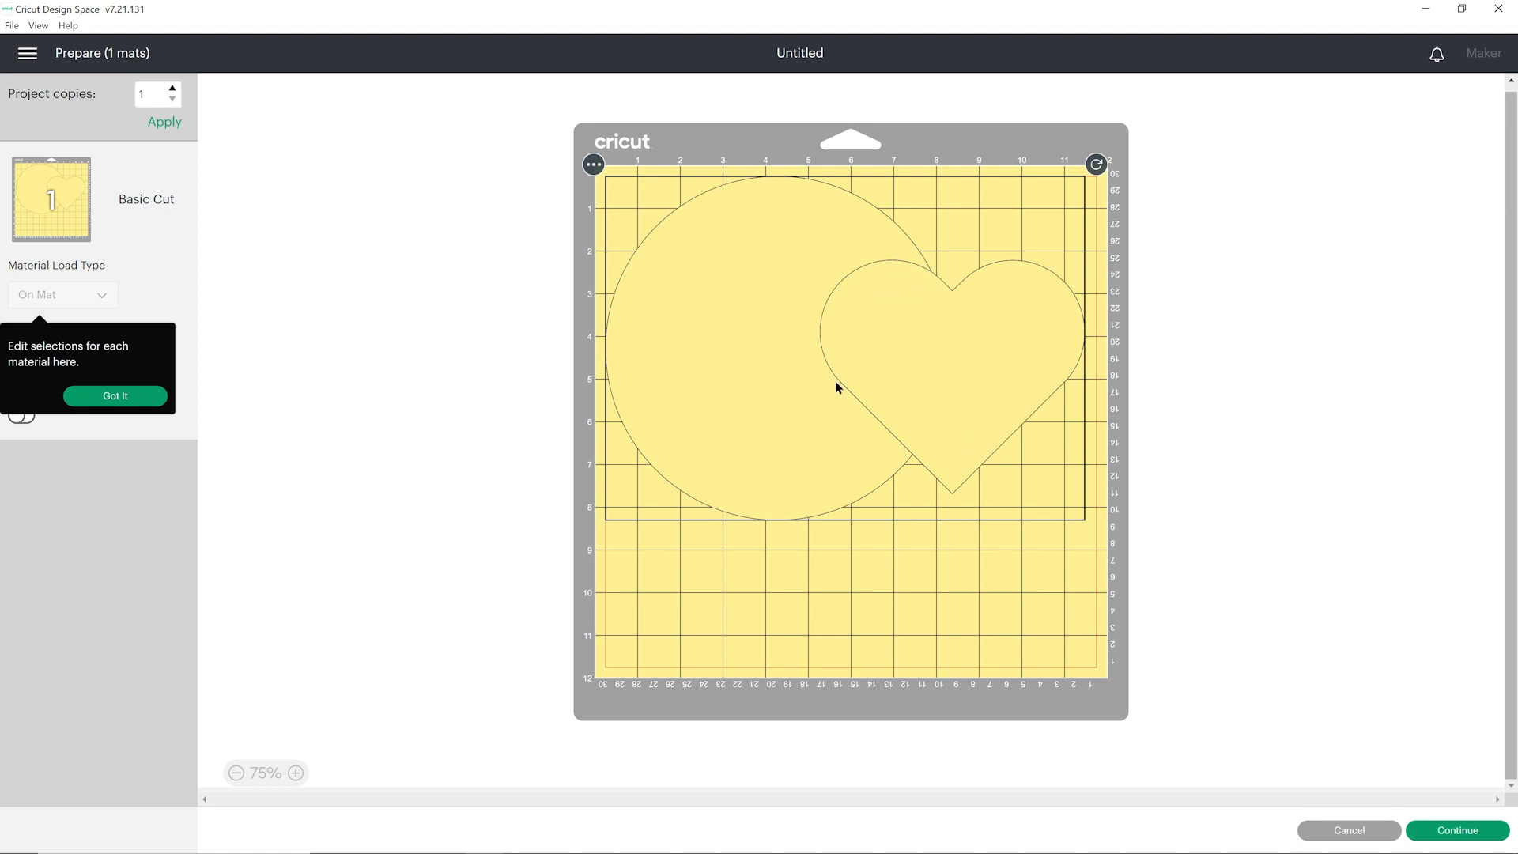
left_click(1325, 828)
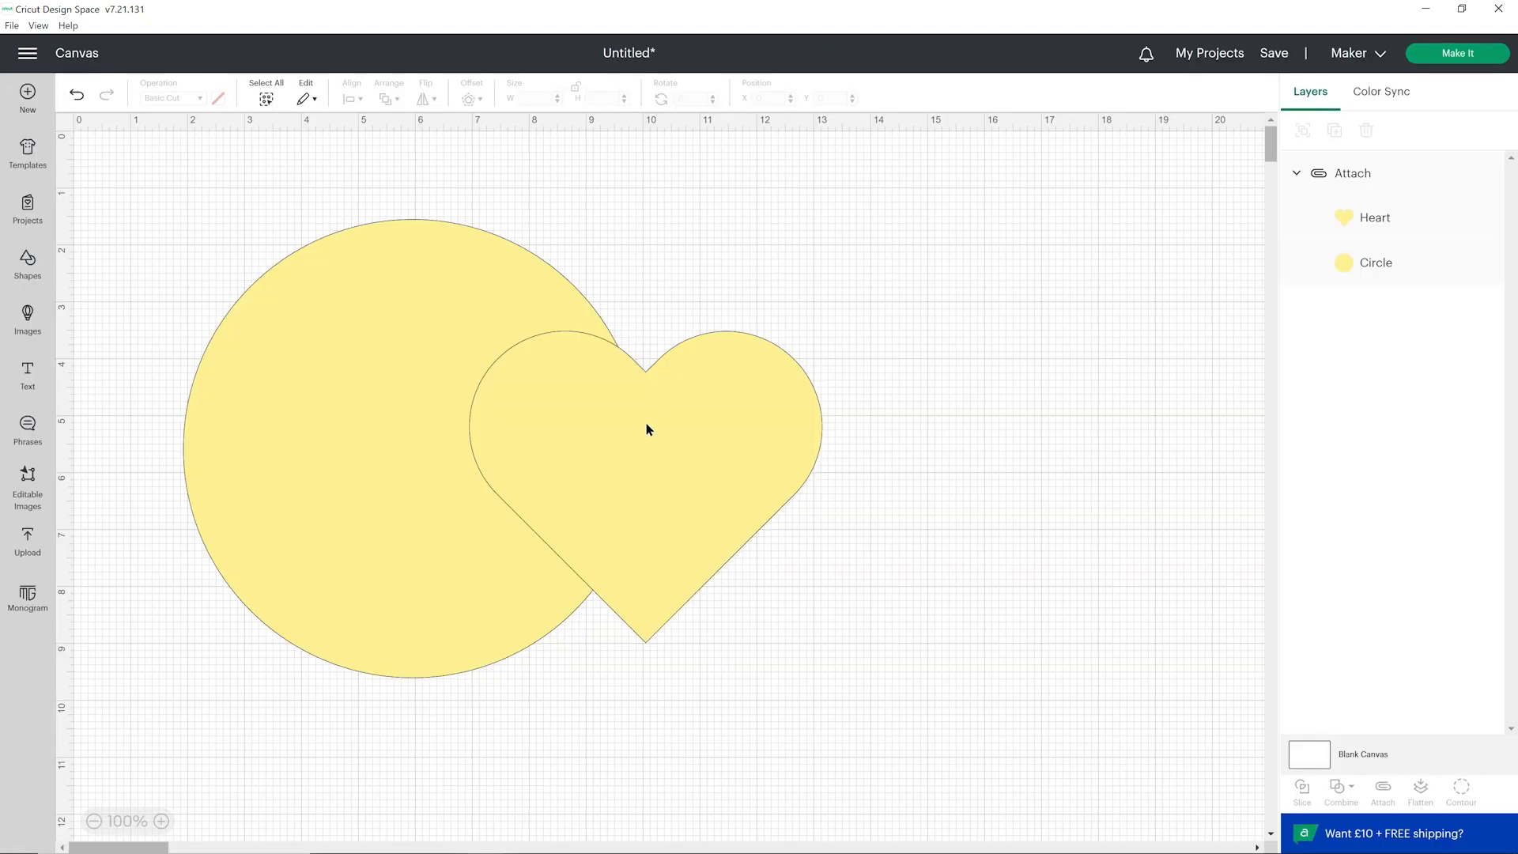
Delete the attached circle and heart, and insert a star placed at about X 2.63, Y 1.75 inches.
left_click(646, 427)
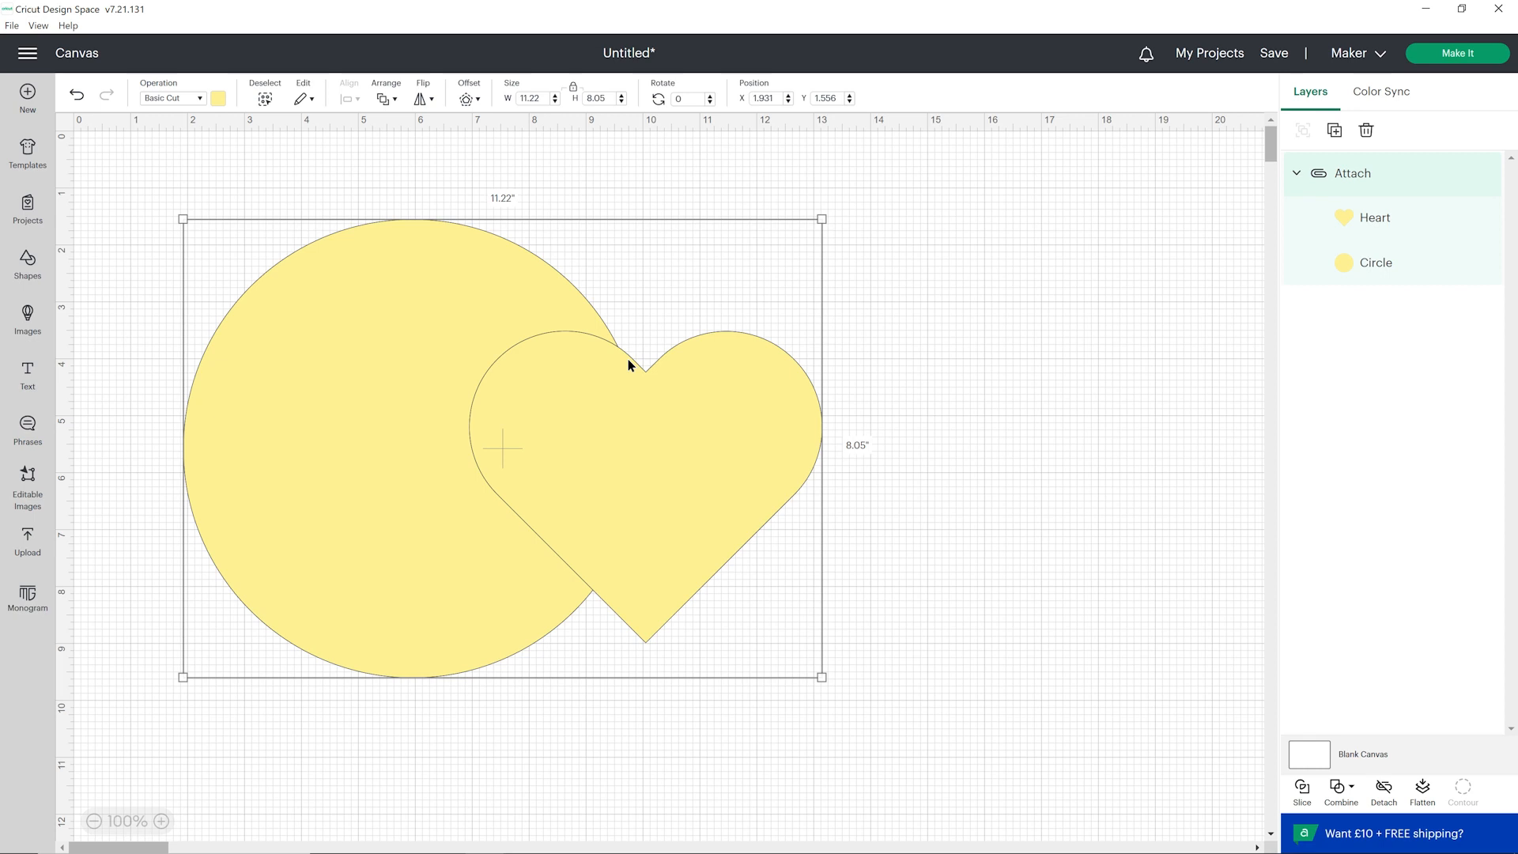
key("Delete")
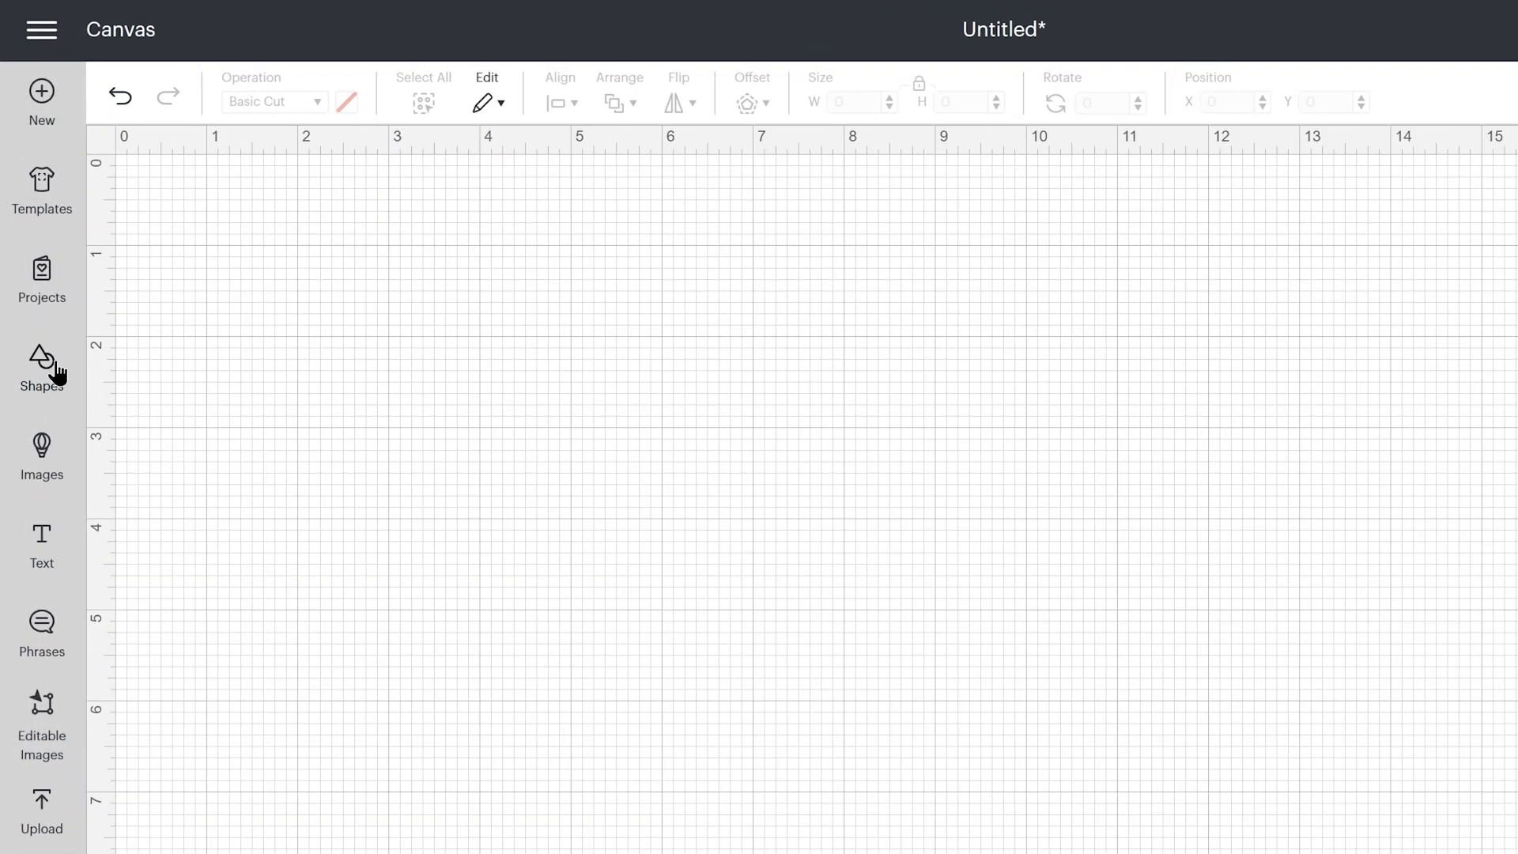
left_click(57, 371)
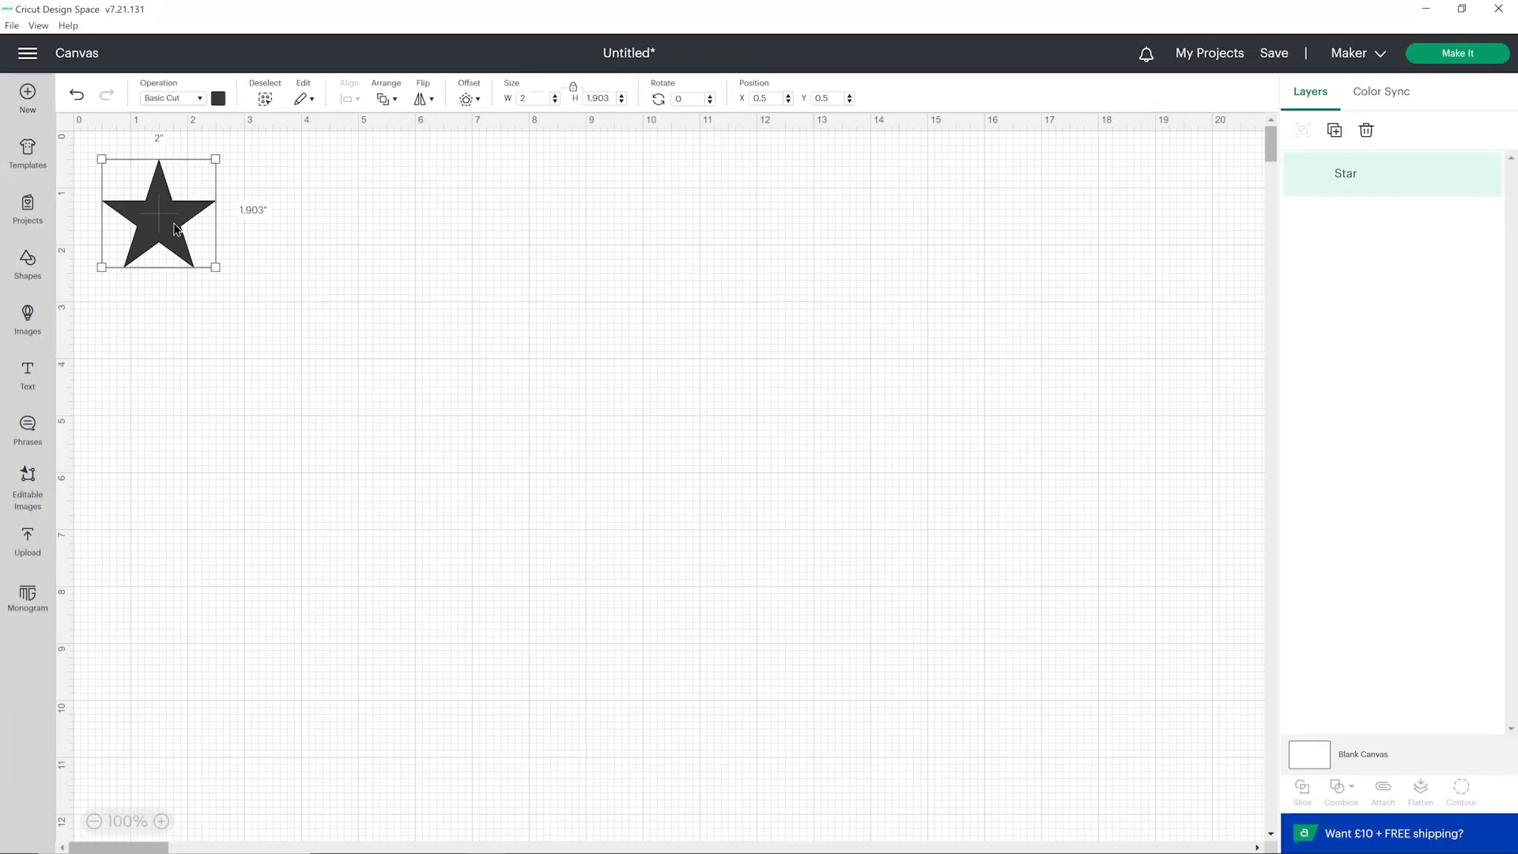
left_click_drag(174, 225, 293, 298)
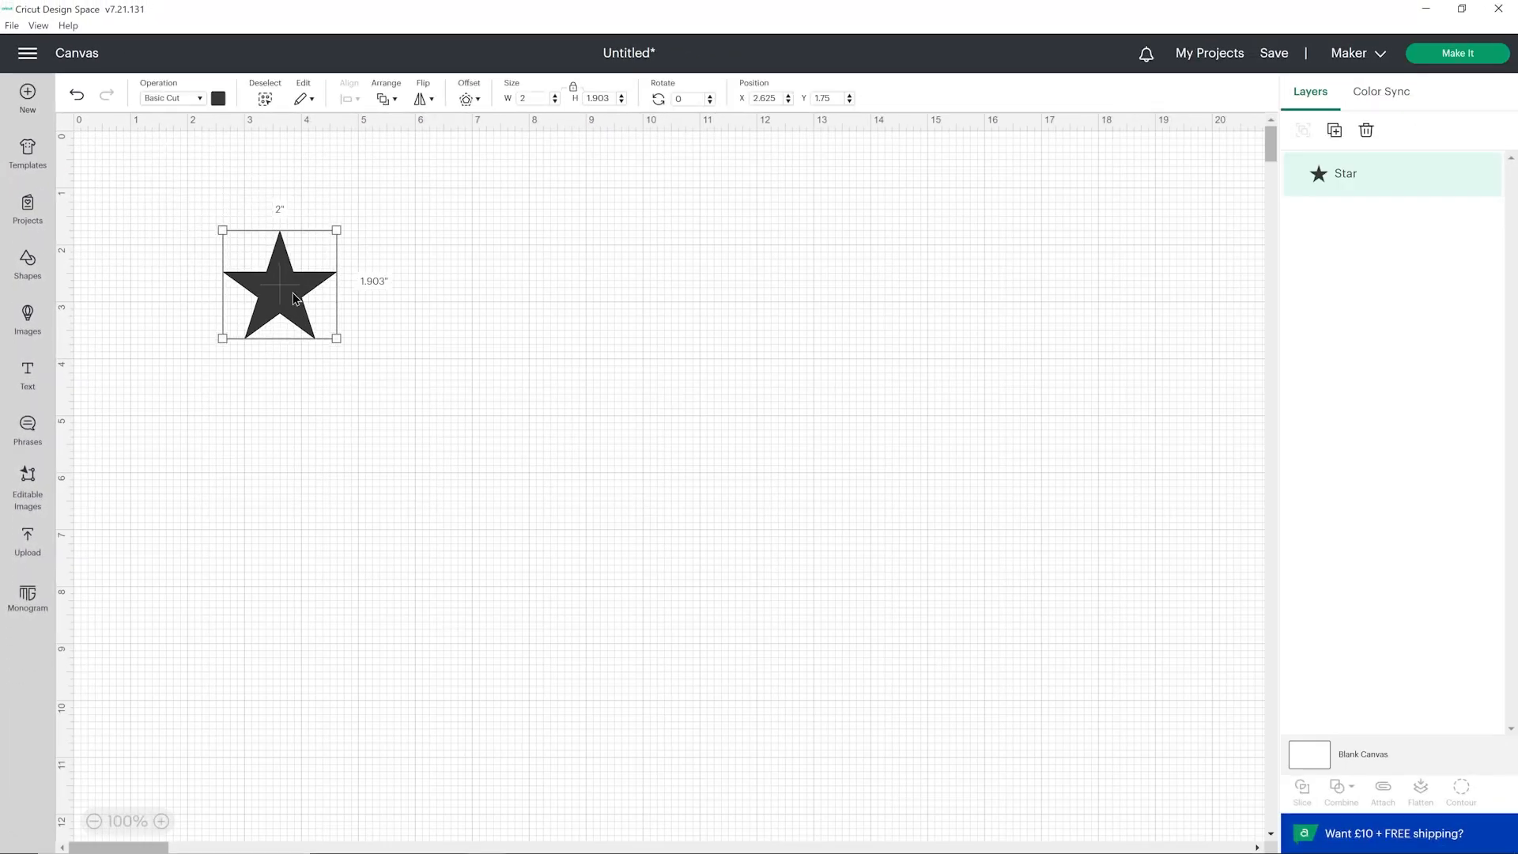
Duplicate the star to make five, and spread the copies across a width of about 16.56 inches.
left_click(1335, 129)
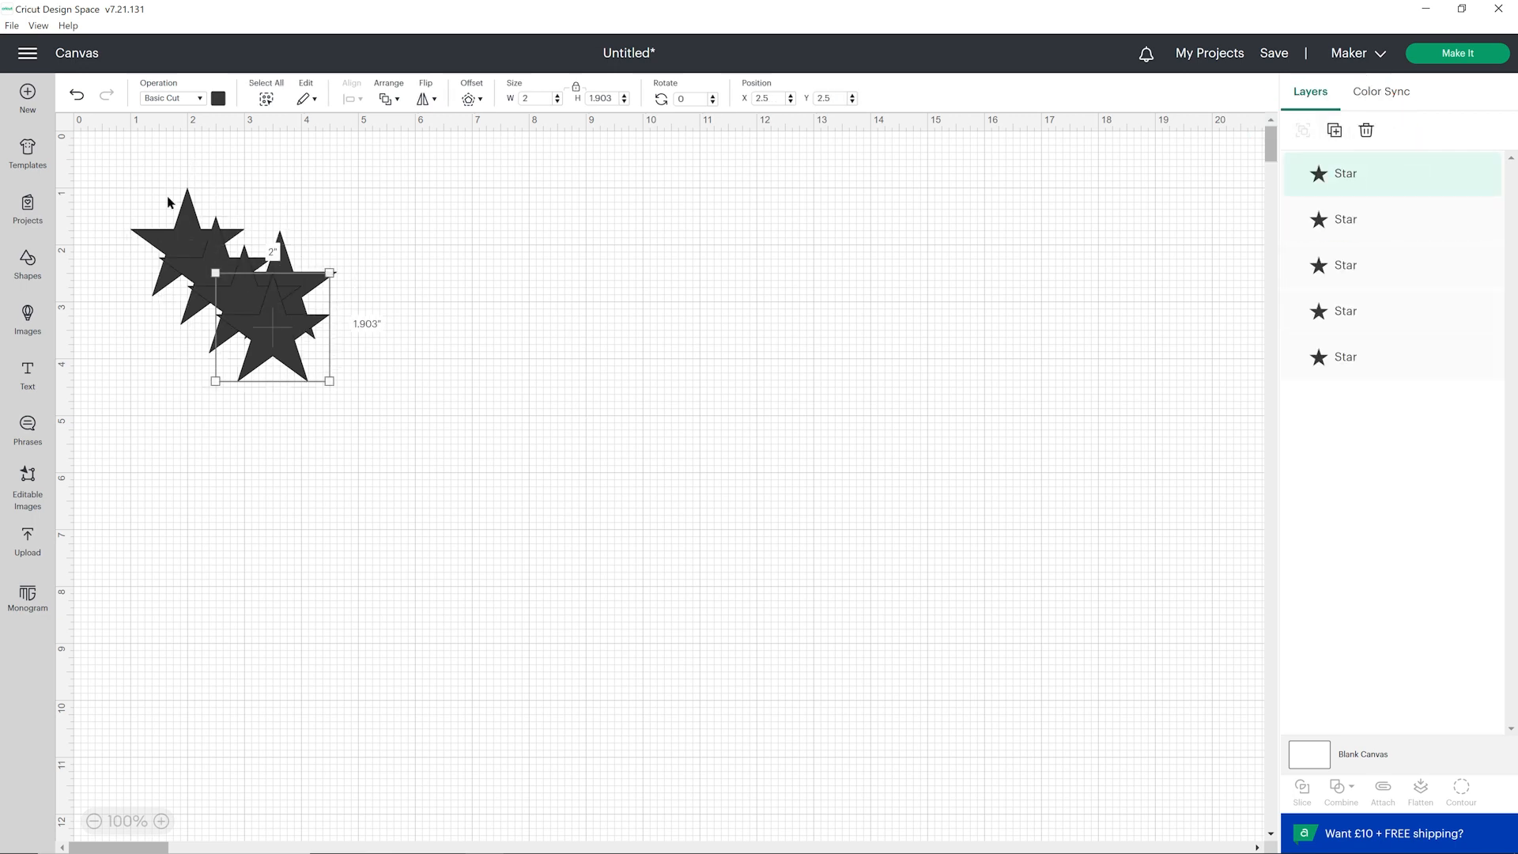
left_click_drag(128, 168, 401, 422)
left_click_drag(269, 332, 1015, 273)
left_click_drag(229, 261, 455, 258)
left_click_drag(283, 301, 404, 310)
Arrange all five stars in an even row with Align Top and Distribute Horizontally.
left_click_drag(129, 156, 1123, 415)
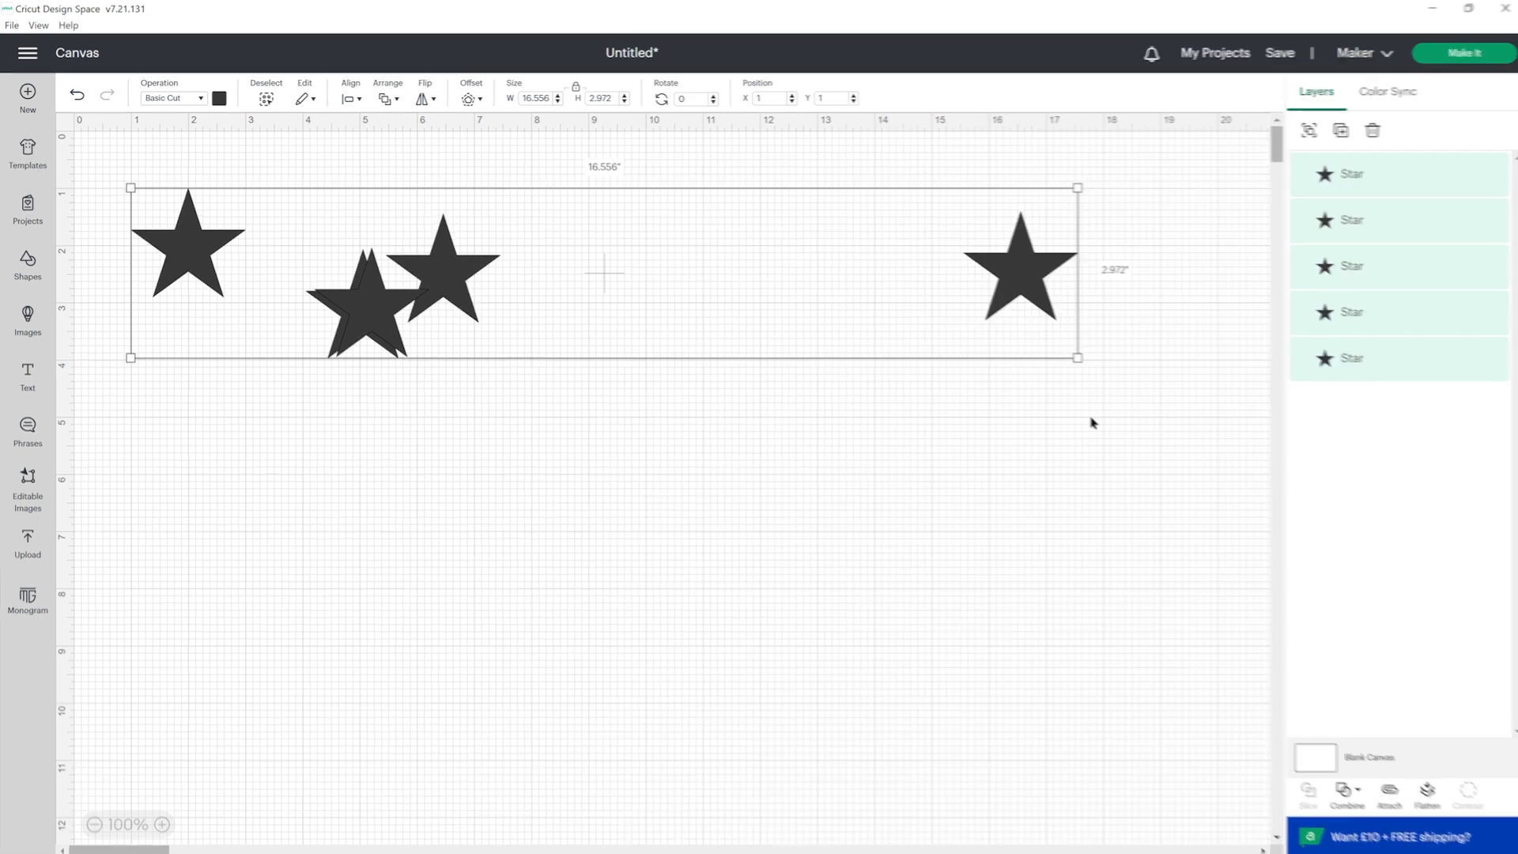
left_click(389, 101)
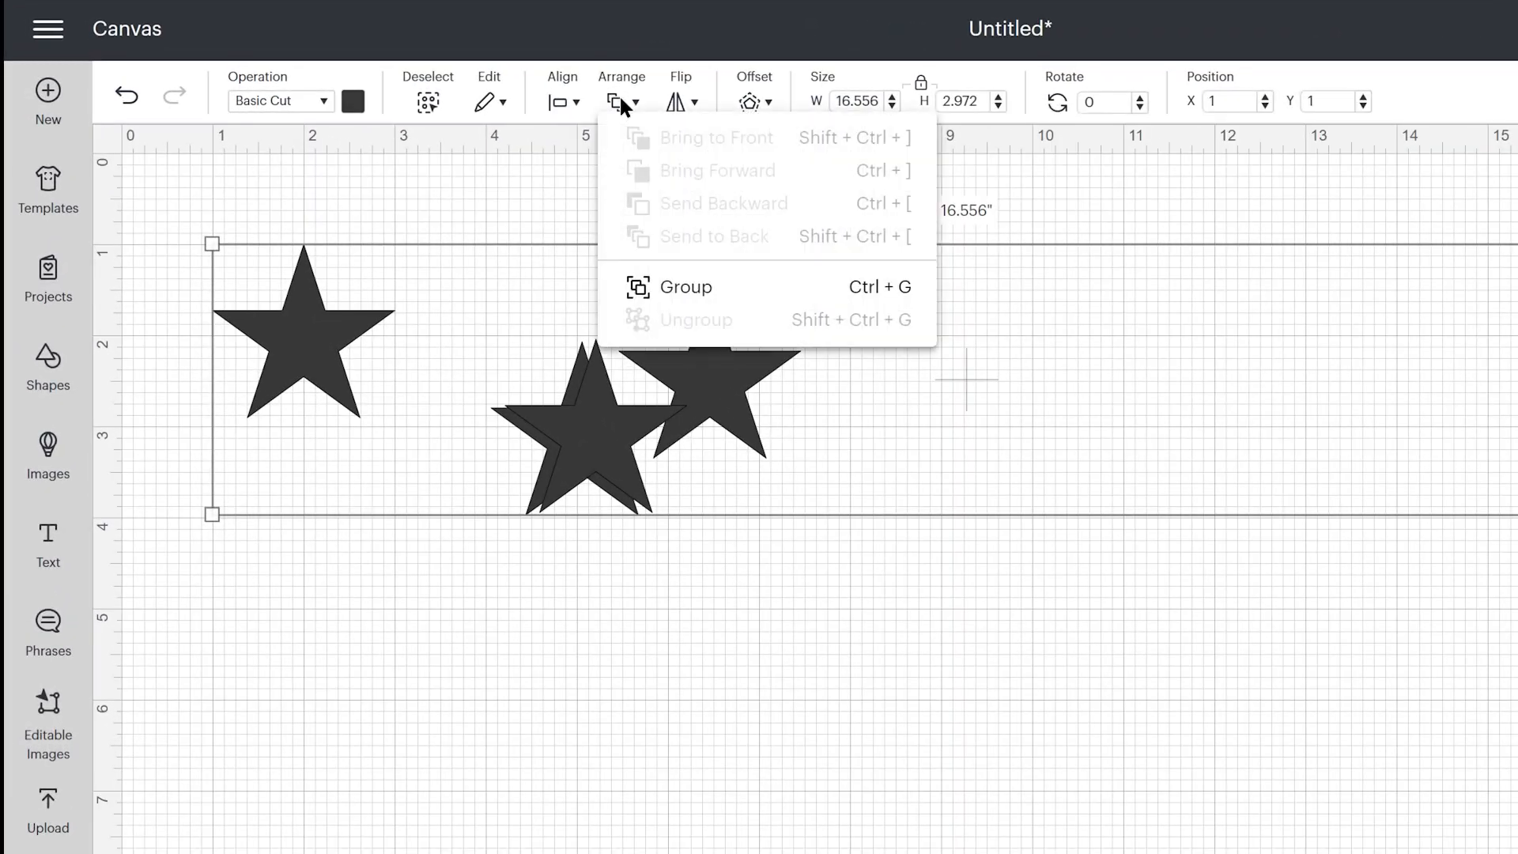
left_click(562, 102)
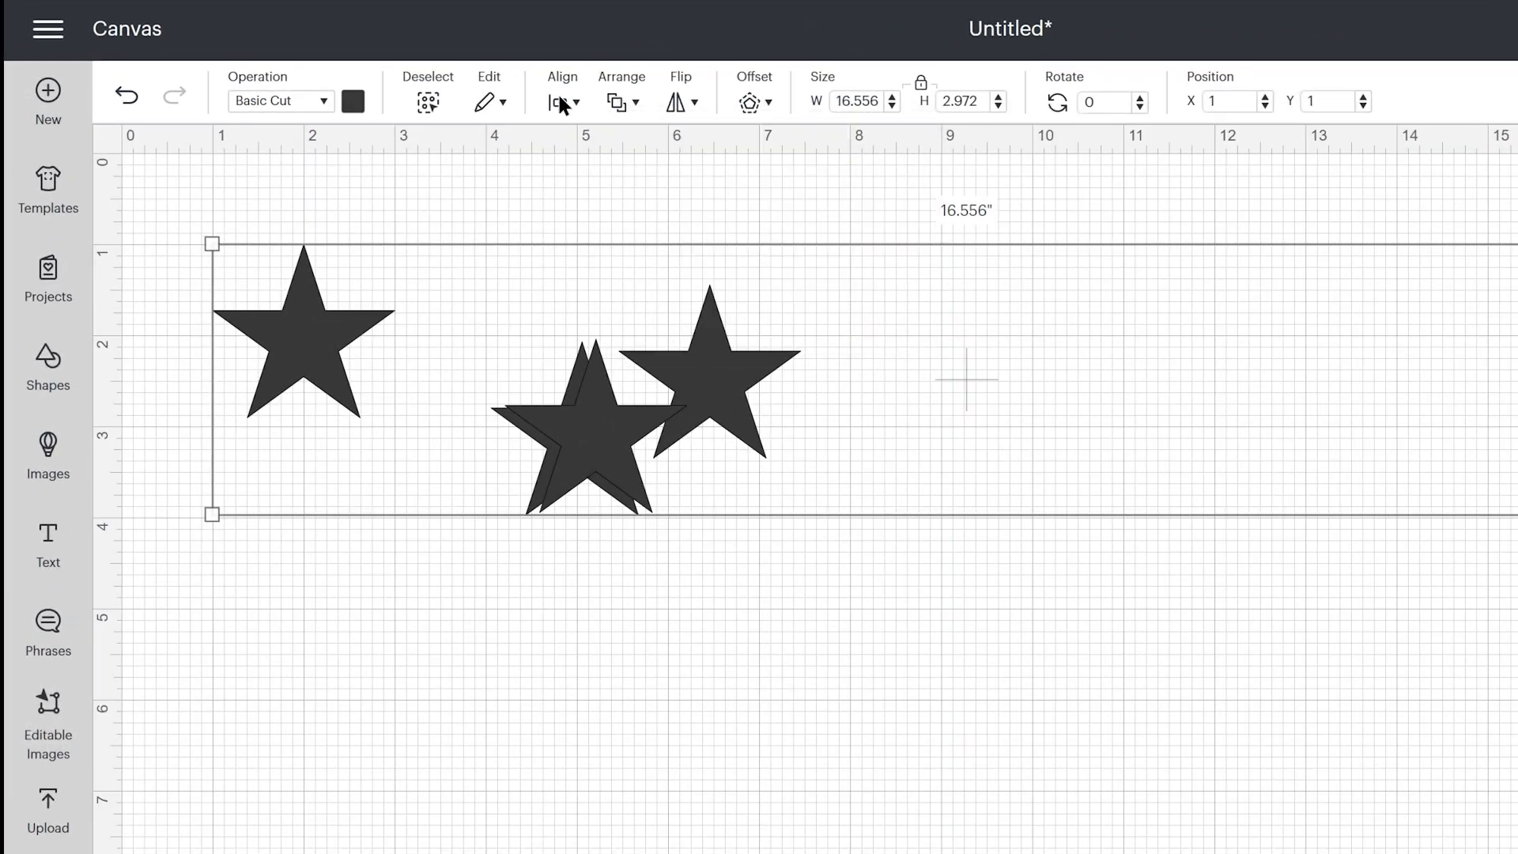
left_click(563, 102)
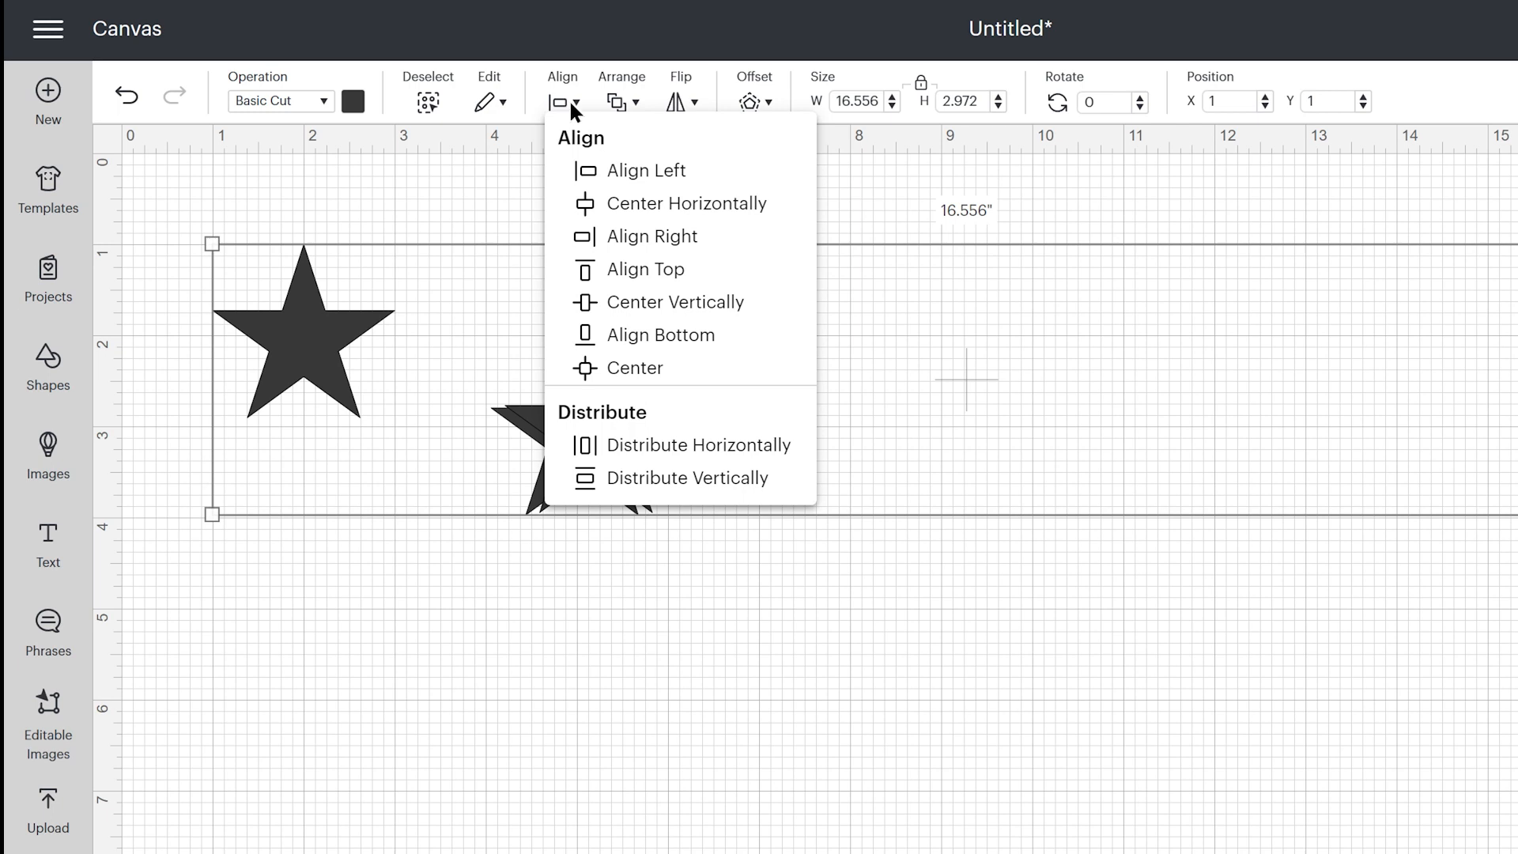
left_click(631, 269)
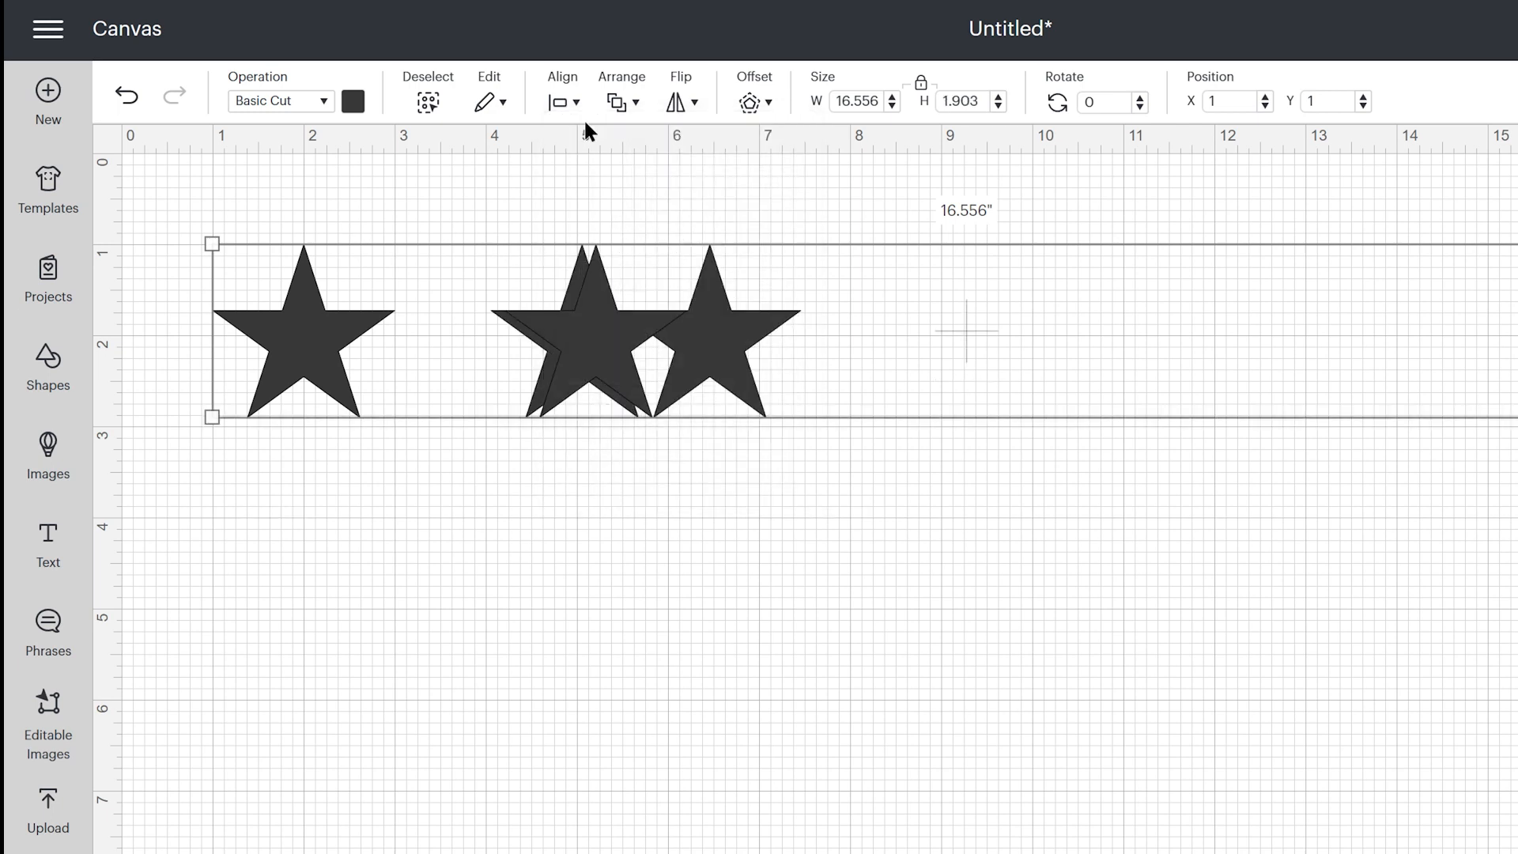
left_click(565, 97)
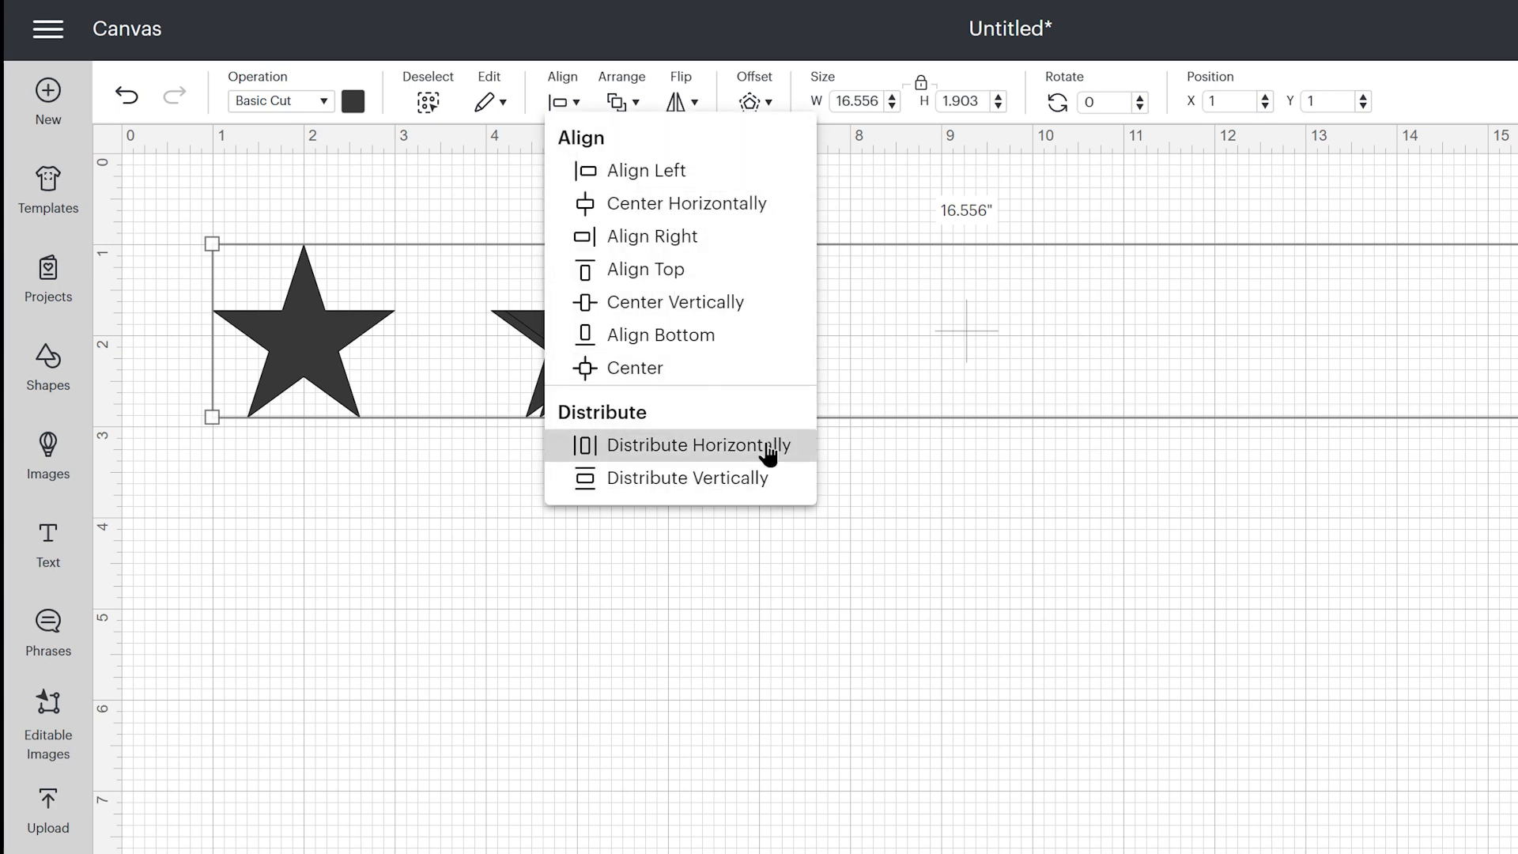
left_click(767, 444)
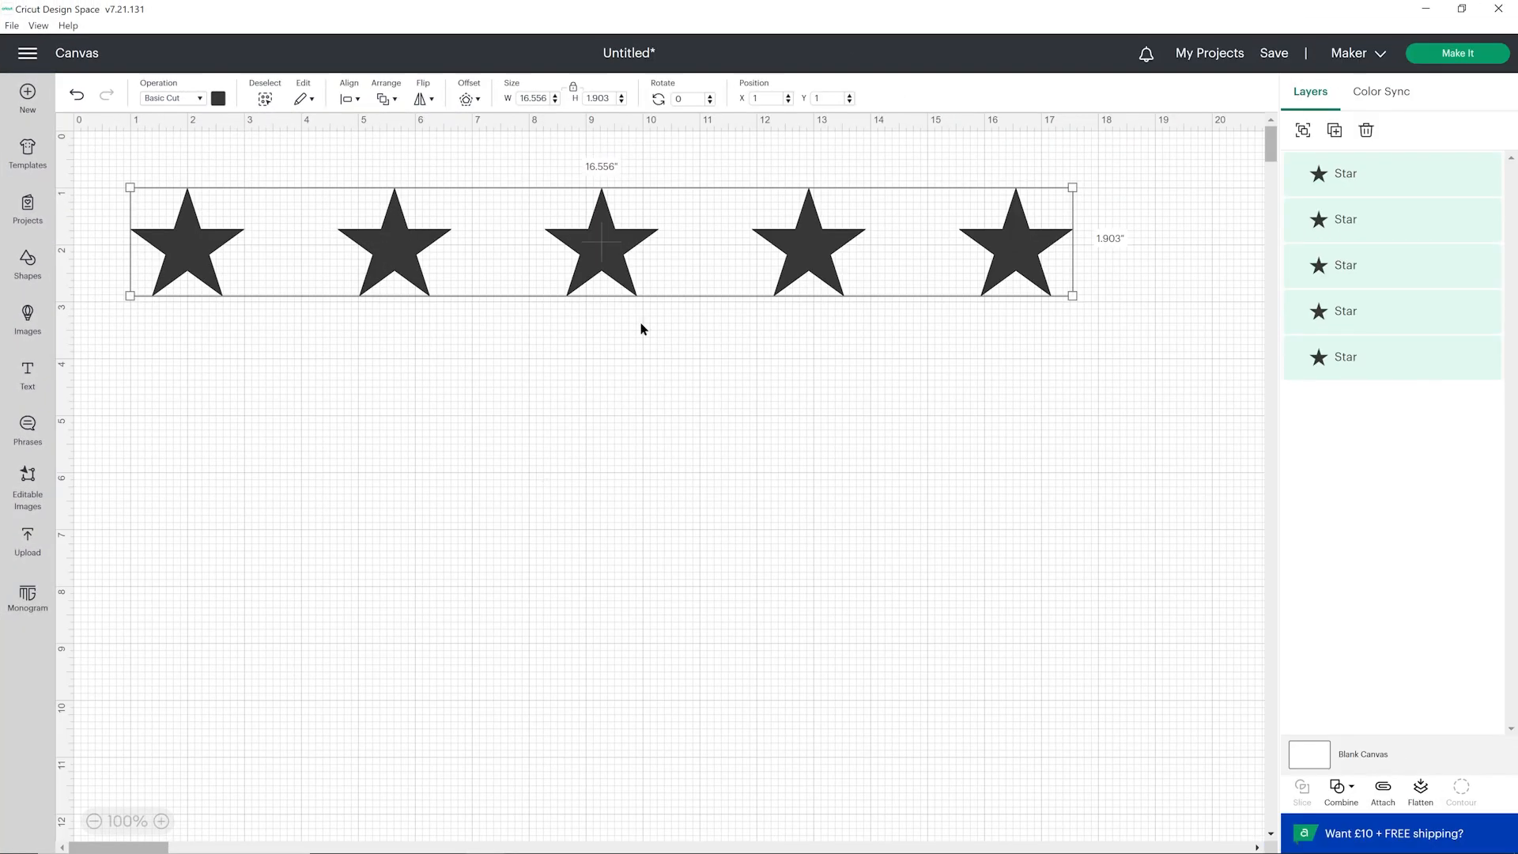
Shrink the row of stars to about 10.83 inches wide and place it at about X 1.78, Y 1.03 inches.
left_click_drag(778, 249, 779, 250)
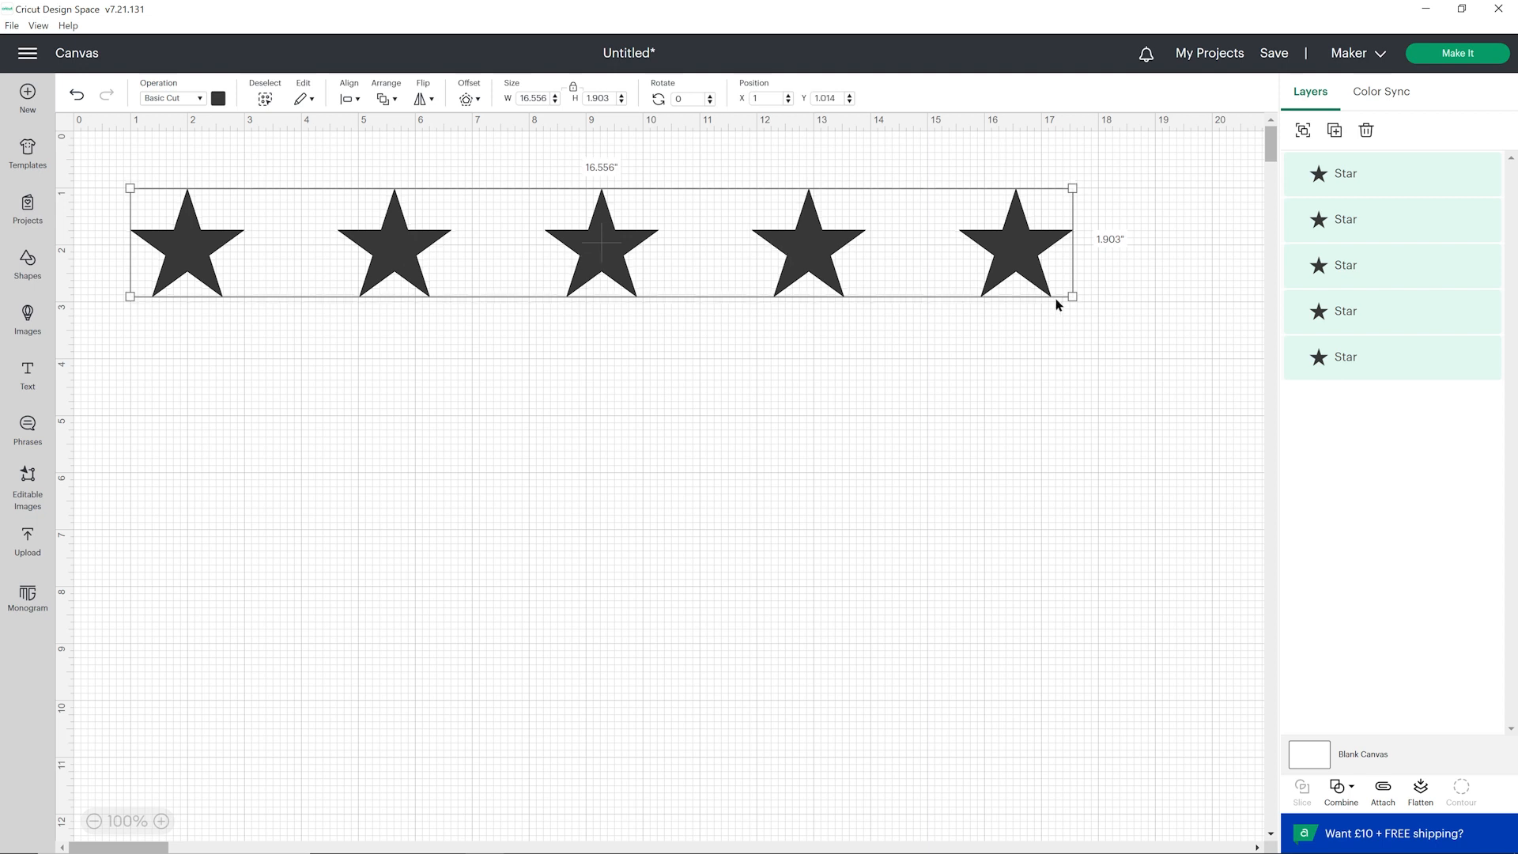
left_click_drag(1066, 292, 758, 250)
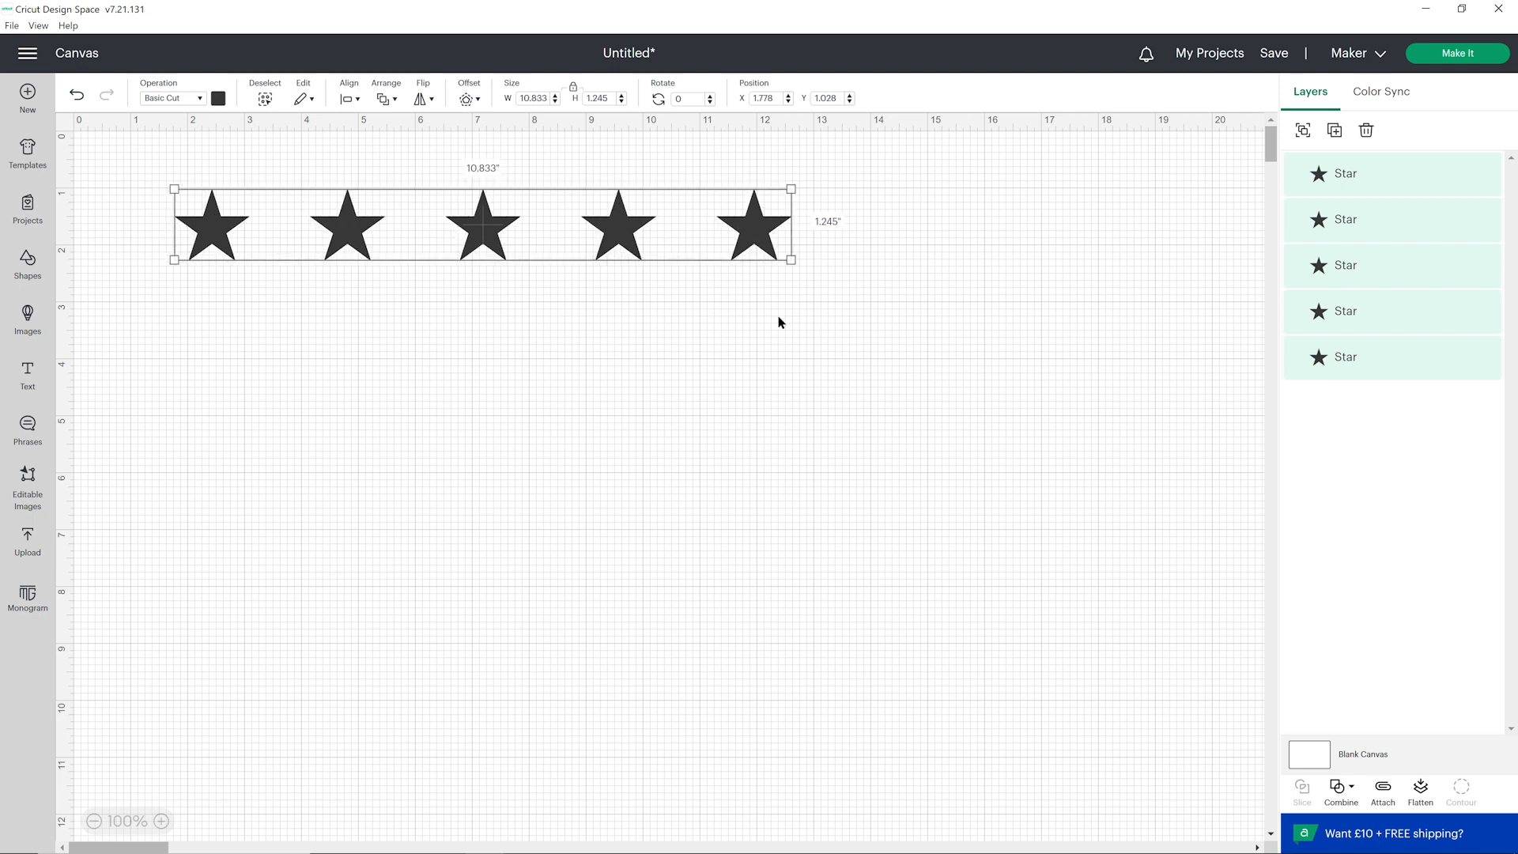
left_click(778, 322)
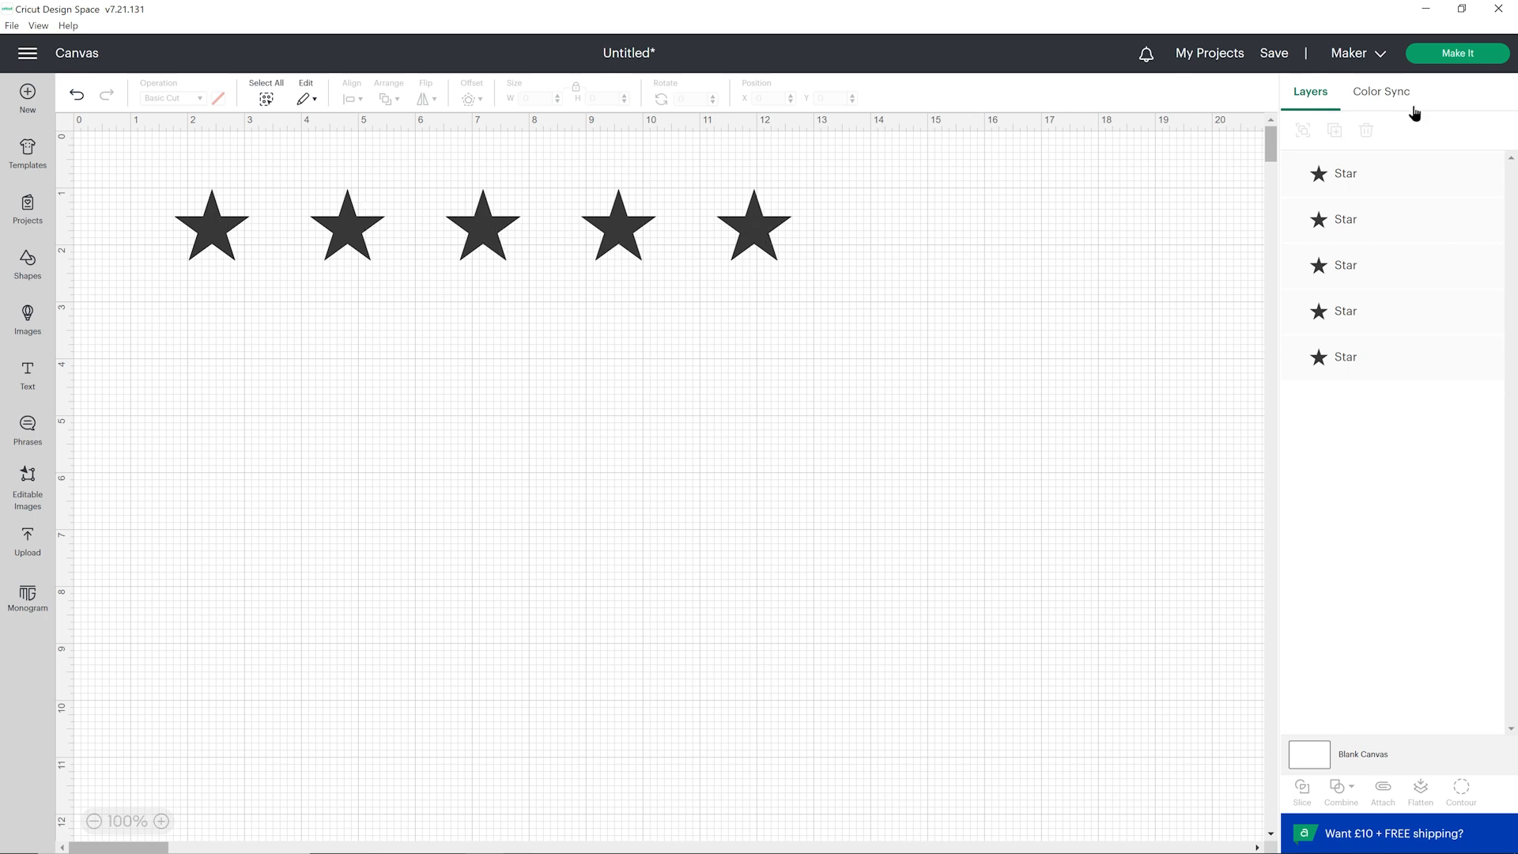
Preview the unattached stars on the cutting mat, shift several of them individually, and return to the canvas.
left_click(1457, 55)
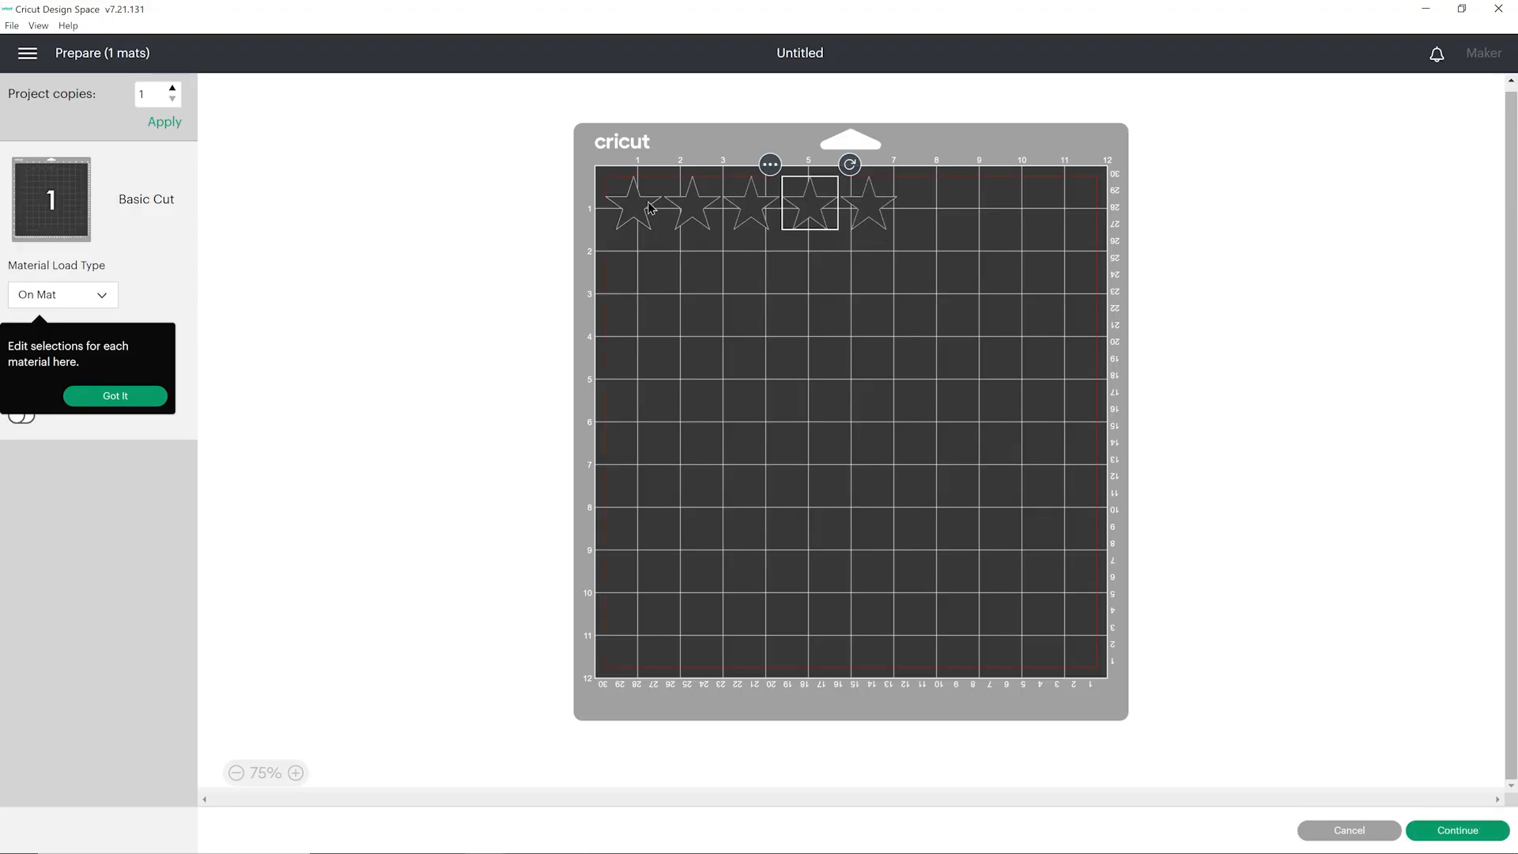
left_click(724, 205)
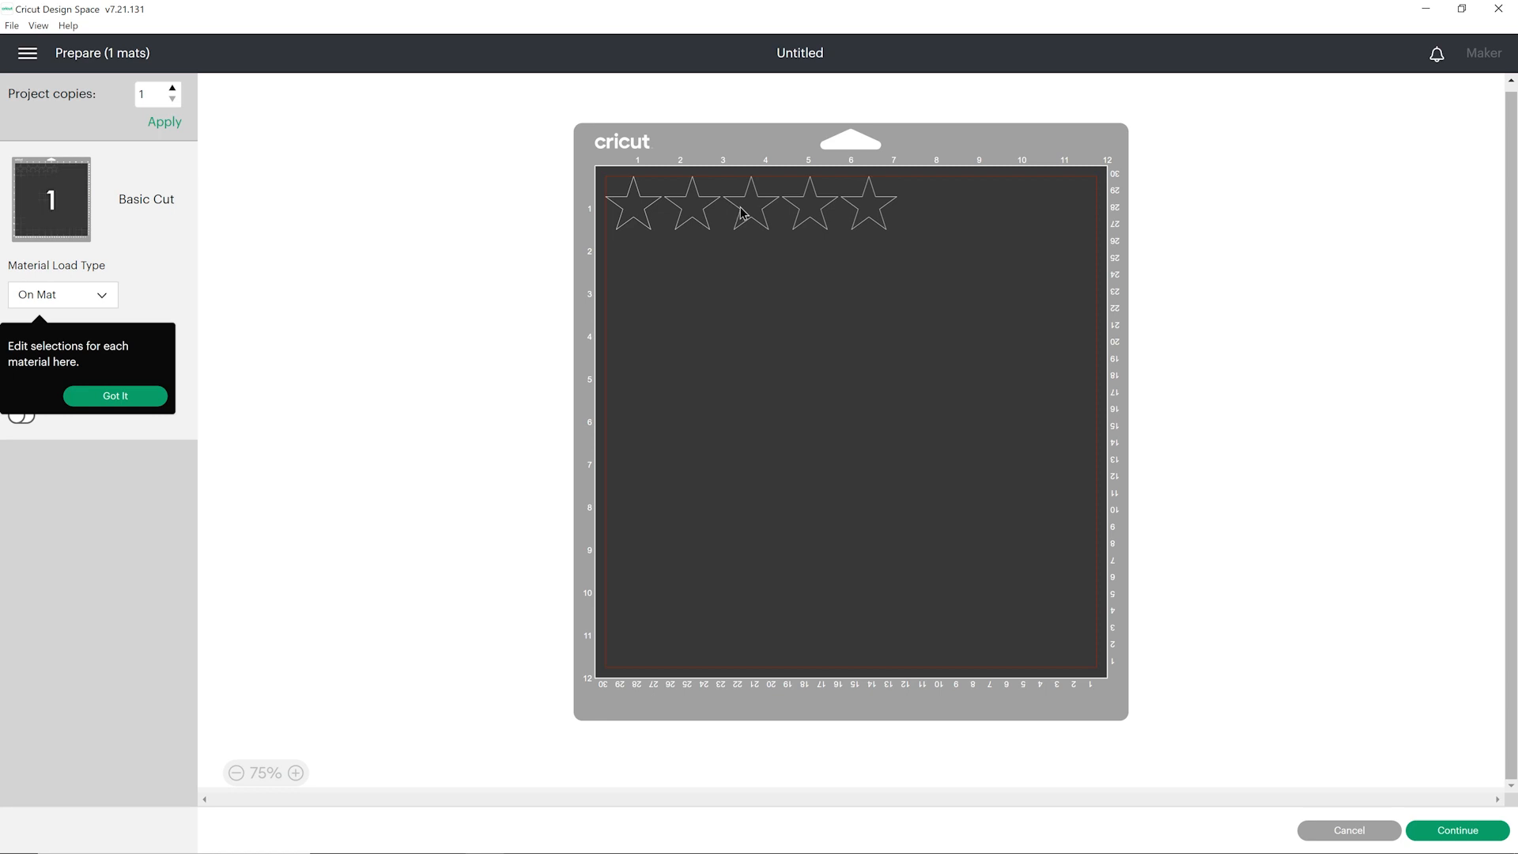
left_click_drag(735, 212, 723, 261)
left_click(757, 212)
left_click_drag(810, 207, 909, 247)
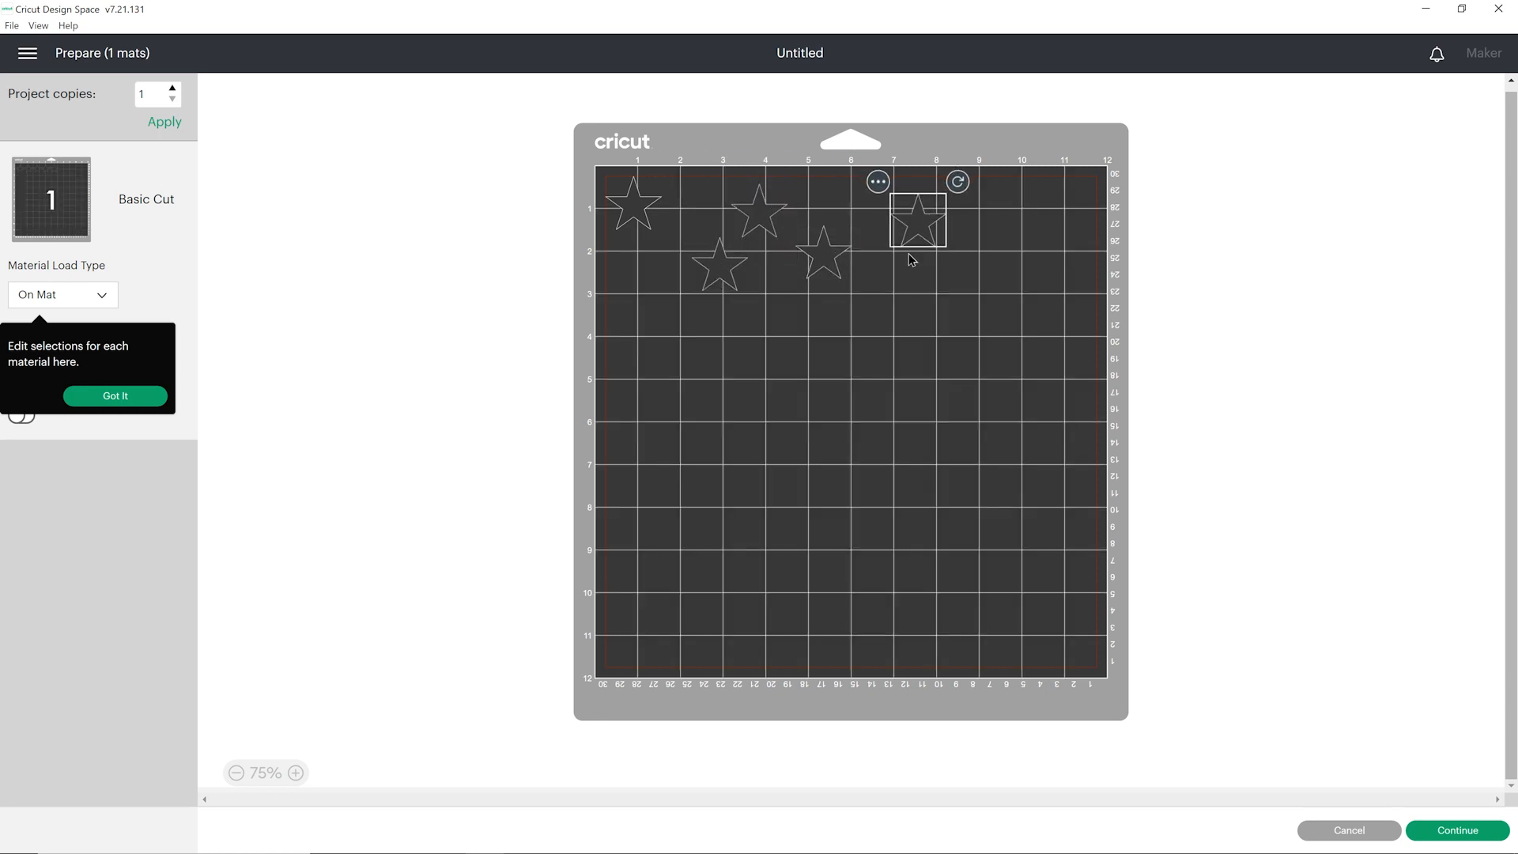
left_click(1343, 830)
Attach the five stars, check on the cutting mat how the row is laid out, and return to the canvas.
left_click_drag(148, 156, 856, 324)
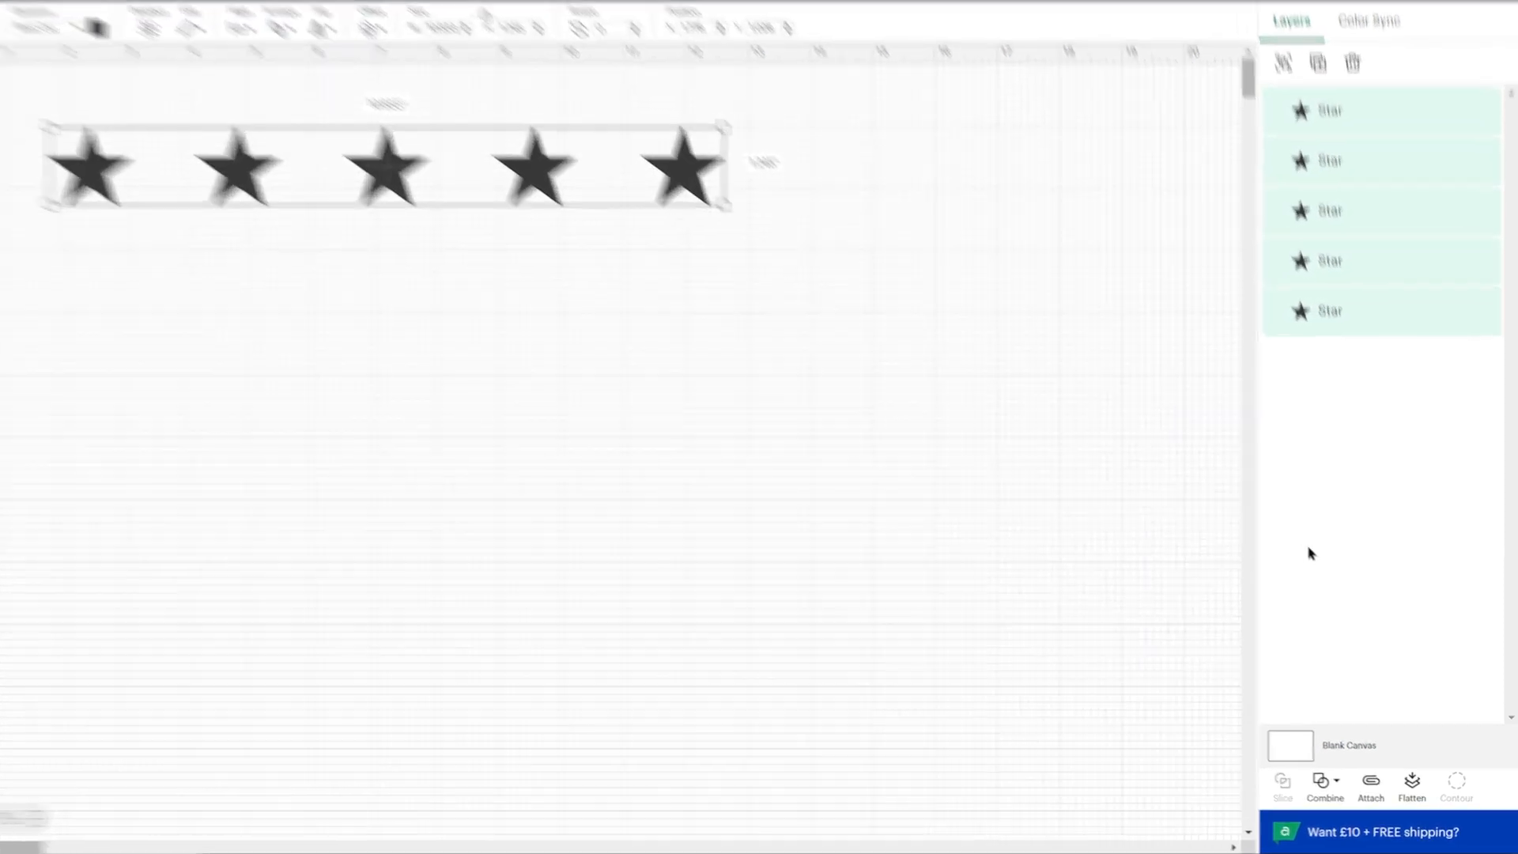
left_click(1382, 790)
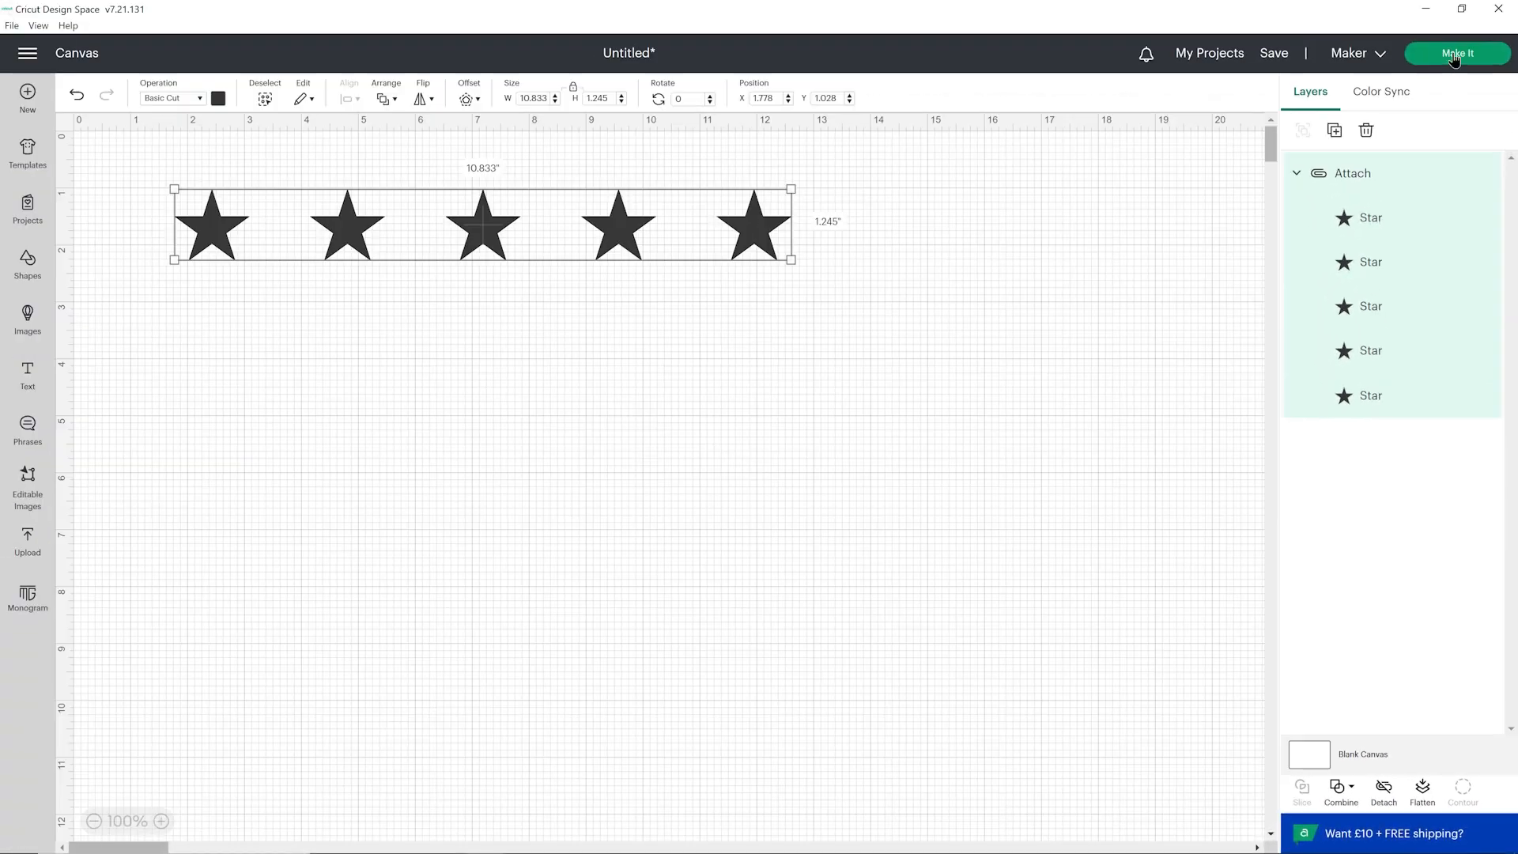
left_click(1454, 53)
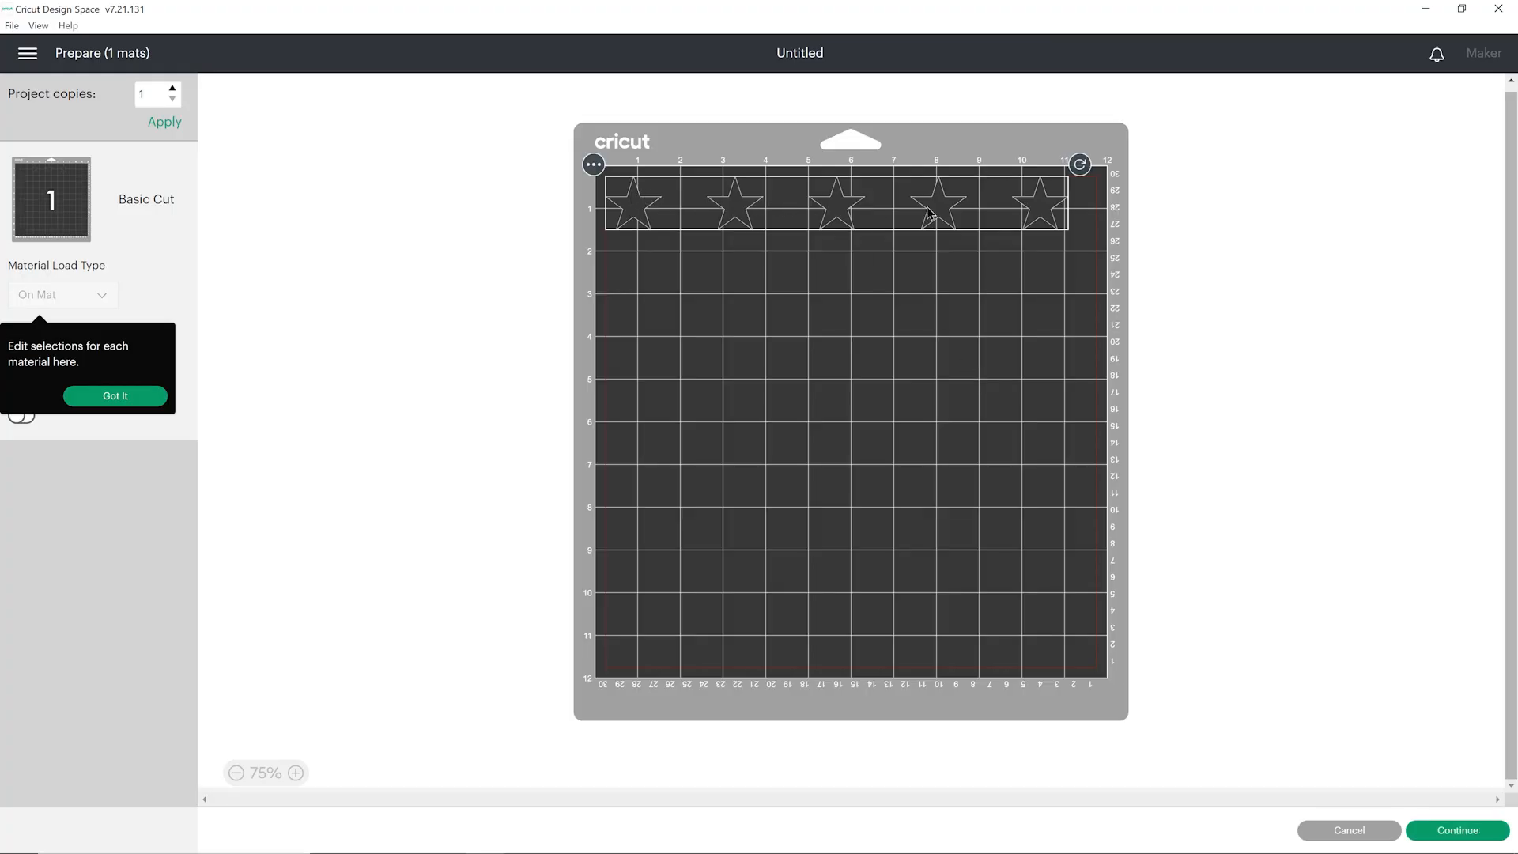
mouse_move(933, 211)
left_mouse_down()
mouse_move(933, 274)
mouse_move(938, 205)
mouse_move(911, 280)
mouse_move(925, 204)
left_mouse_up()
left_click(925, 288)
left_click(1315, 831)
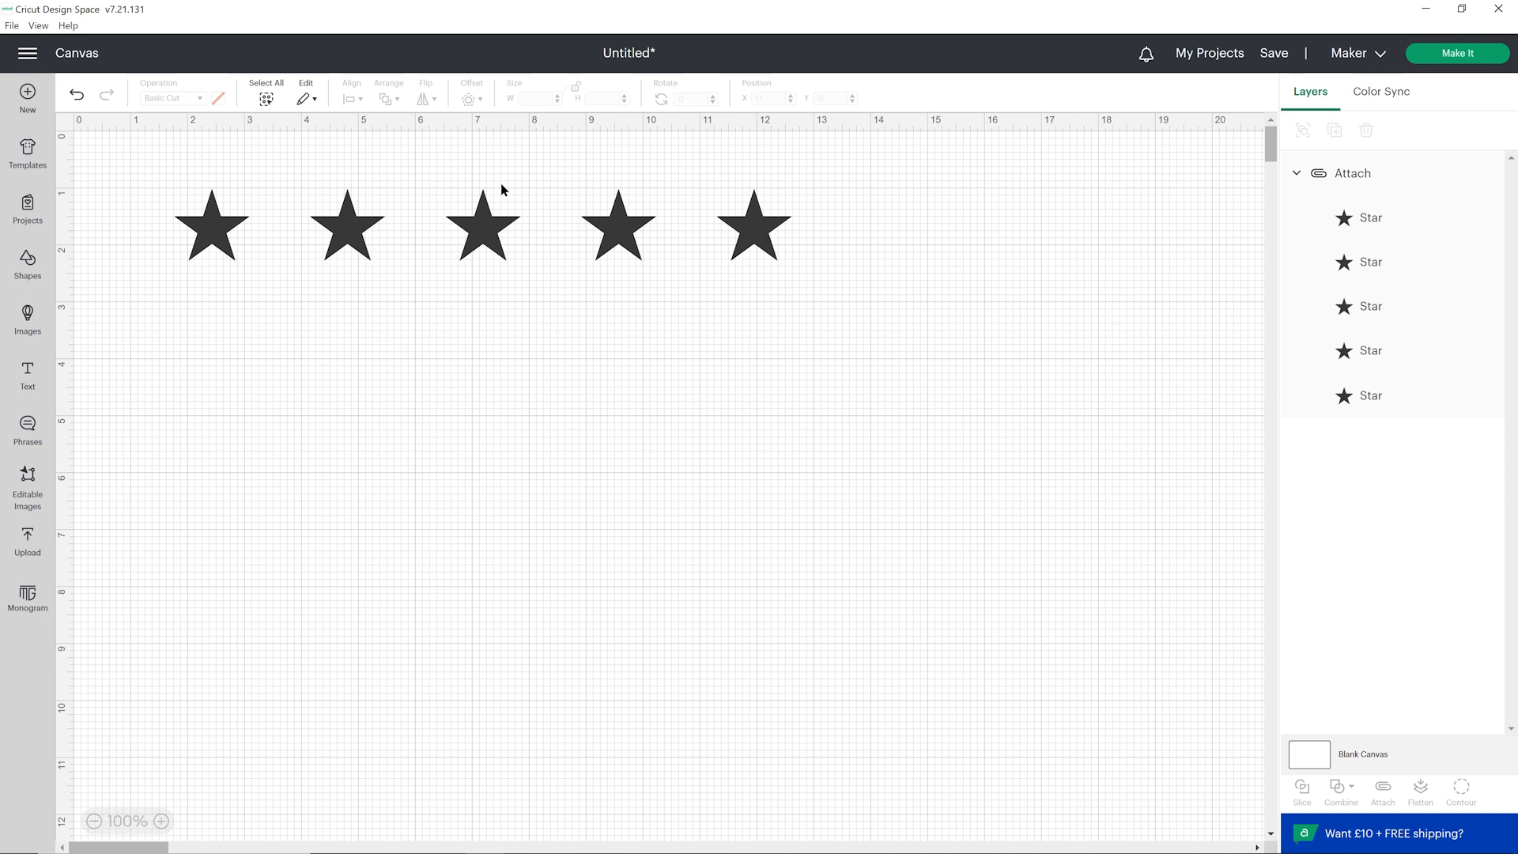
Delete the attached row of stars, and insert a square placed at about X 3.89, Y 2.15 inches.
left_click(497, 219)
key("Delete")
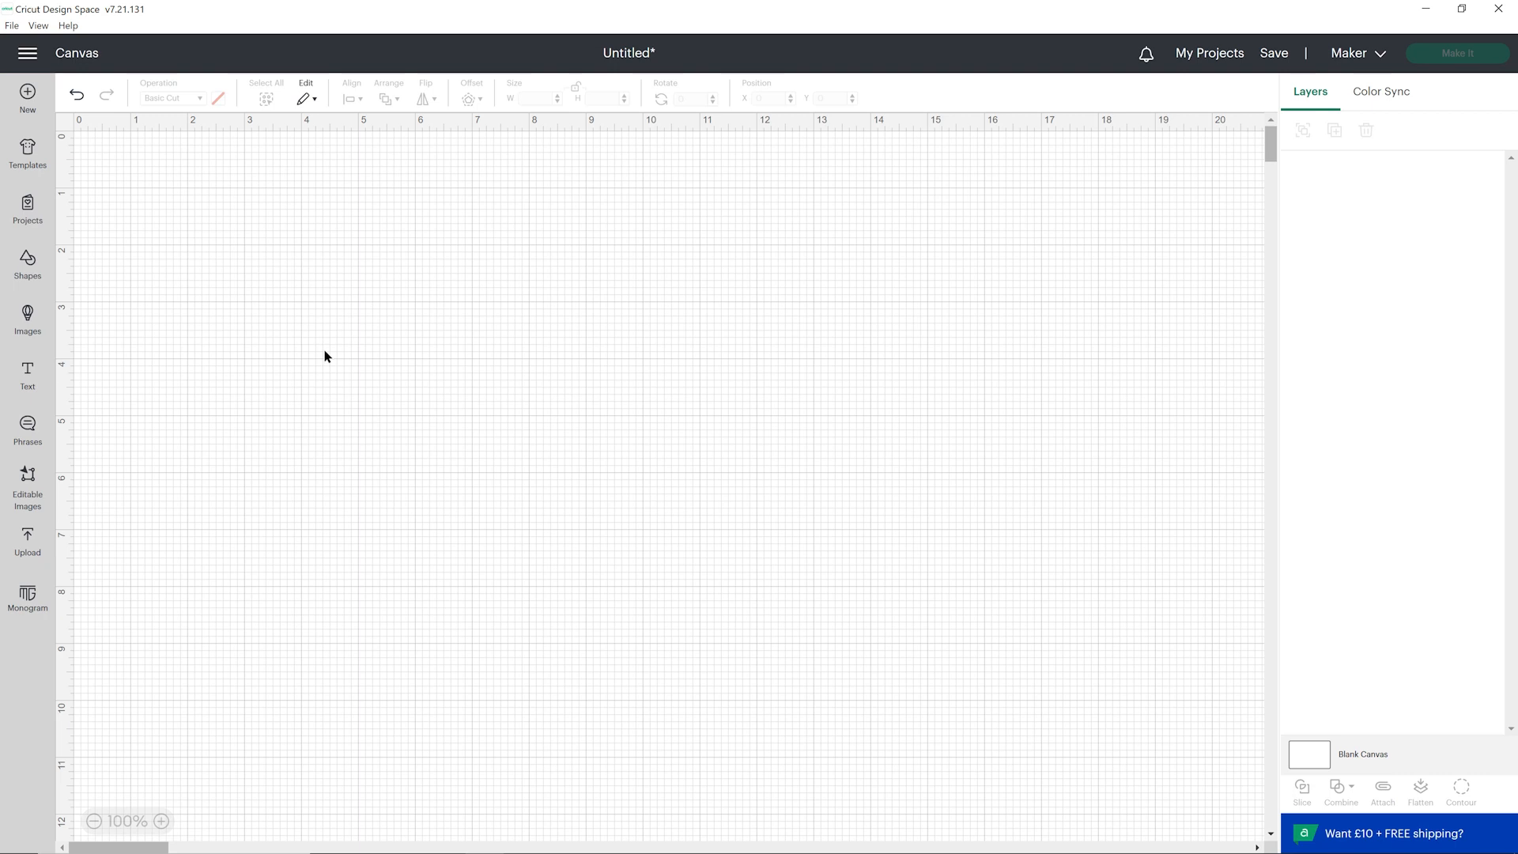
left_click(28, 264)
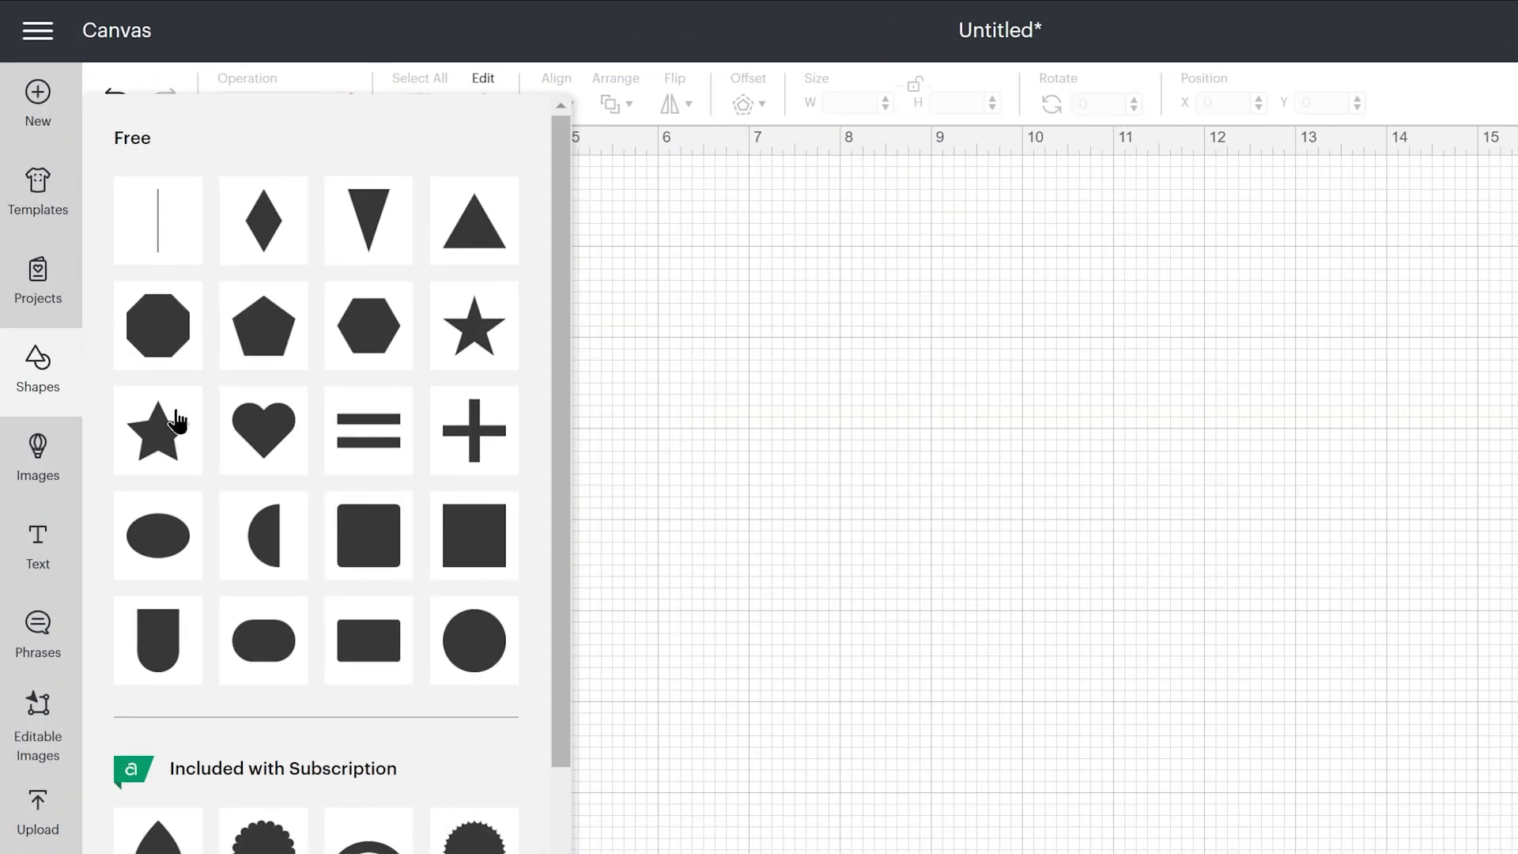
left_click(501, 551)
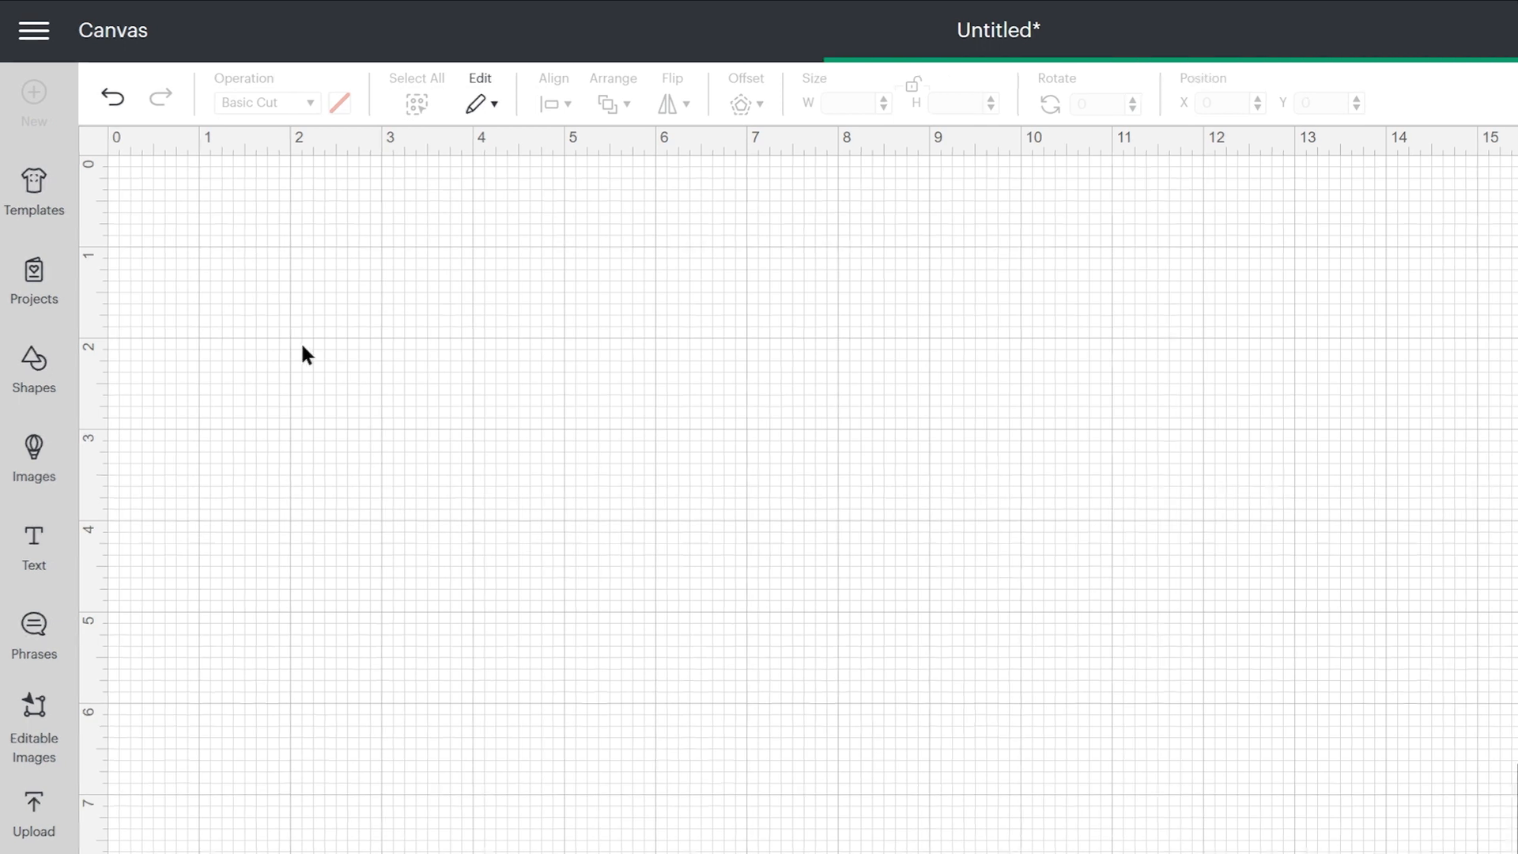
left_click_drag(299, 294, 610, 443)
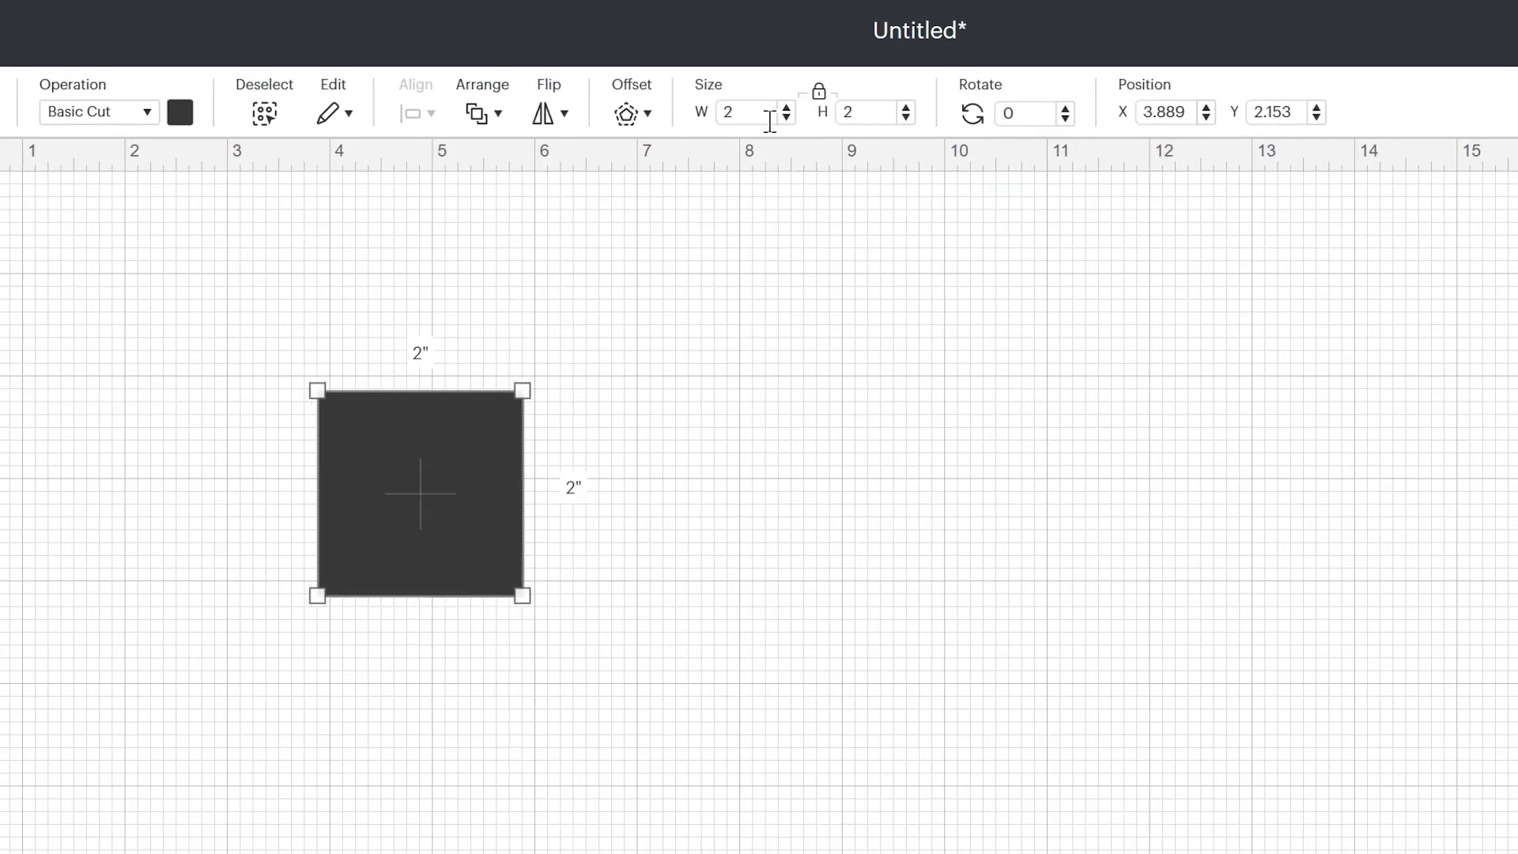
Recolor the square light green and resize it to 10 inches wide by 7 inches high without keeping its proportions.
left_click(180, 111)
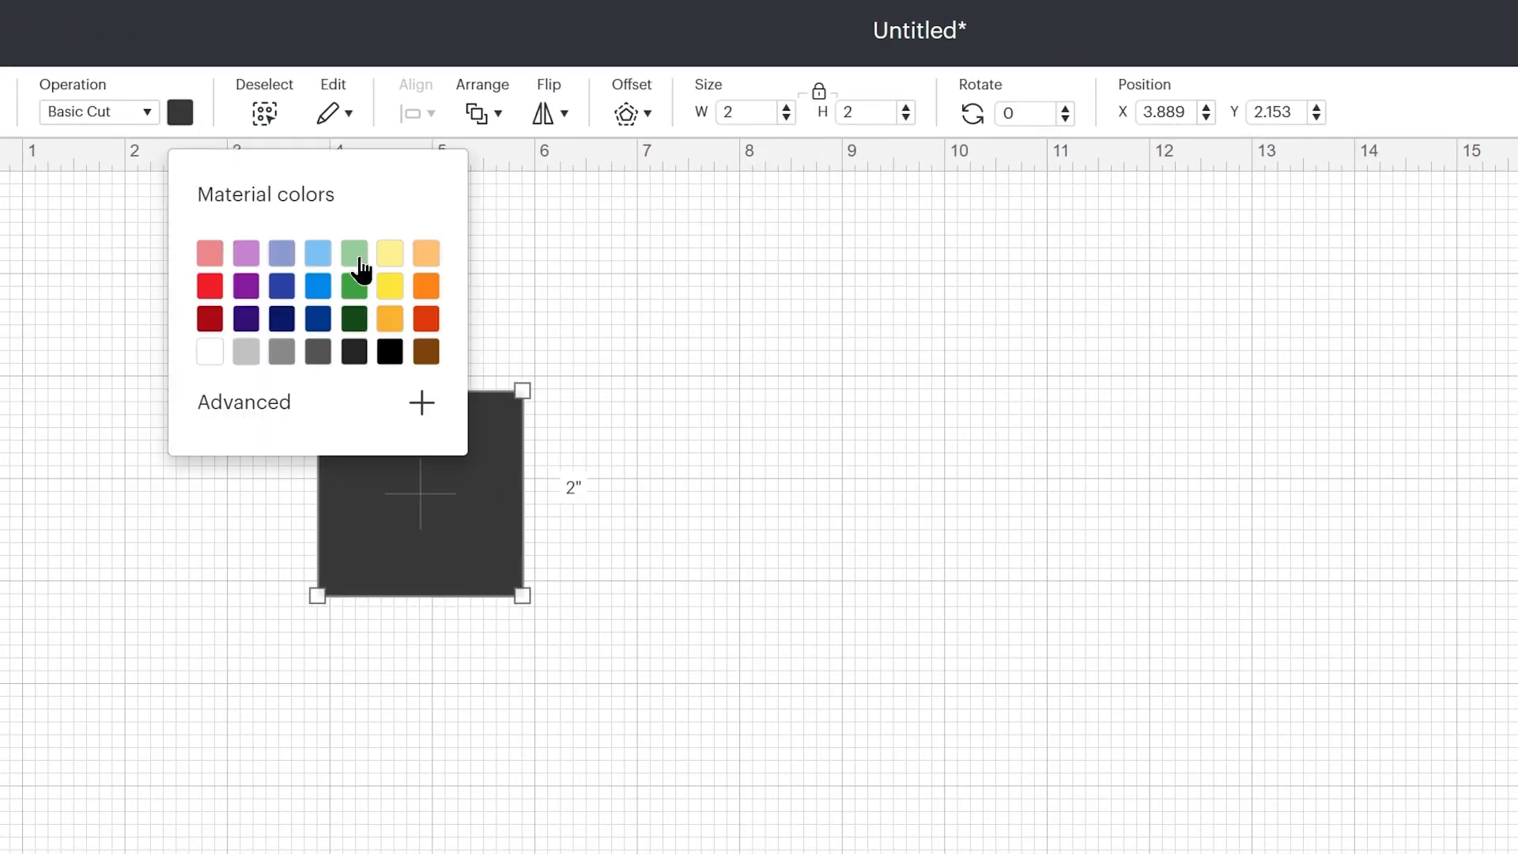
left_click(360, 267)
left_click(747, 111)
type("10")
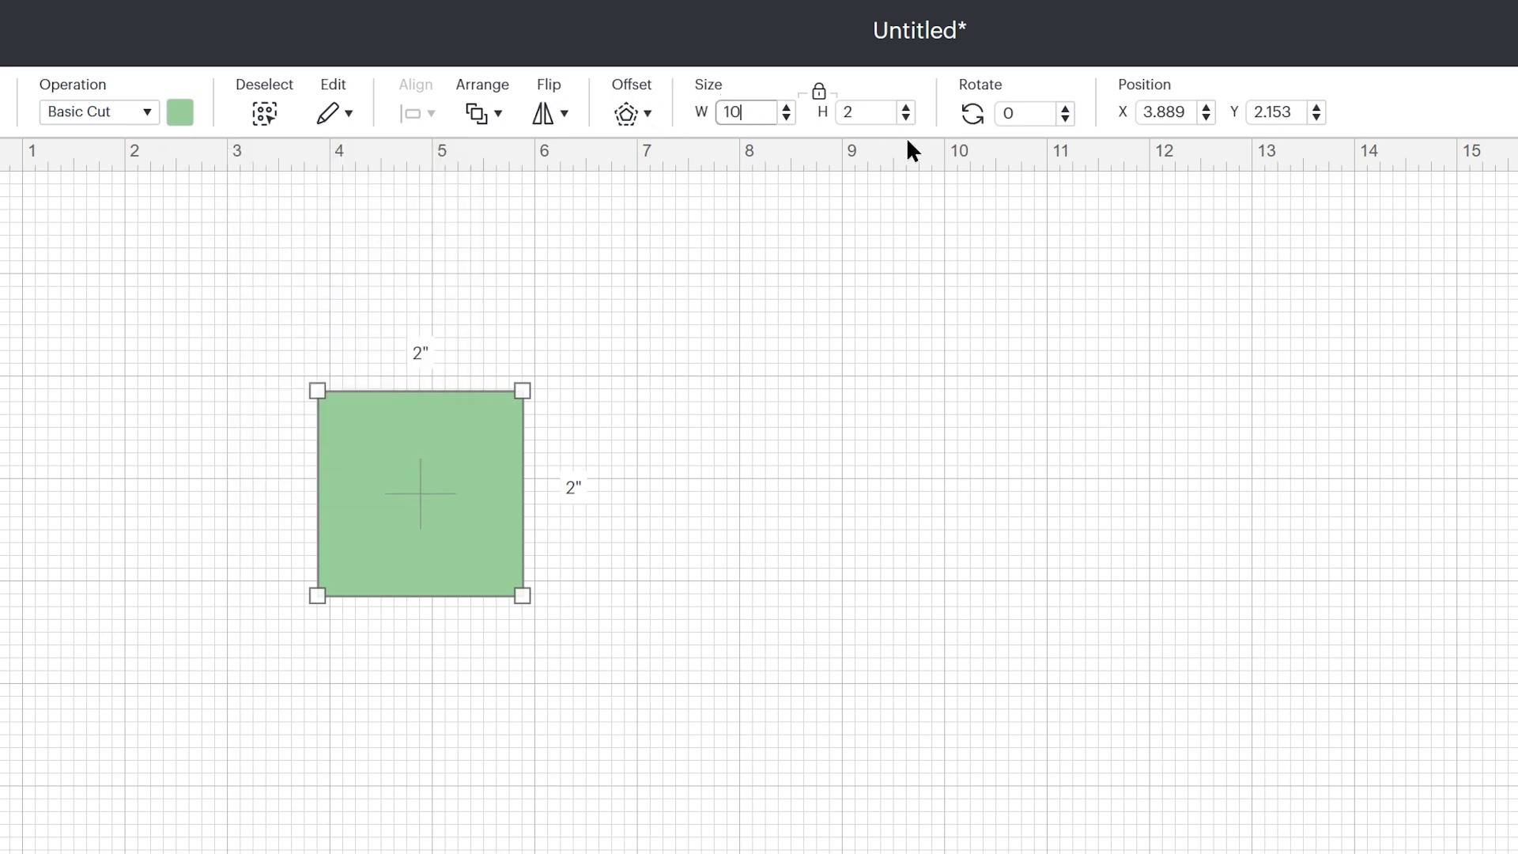
left_click(863, 112)
type("7")
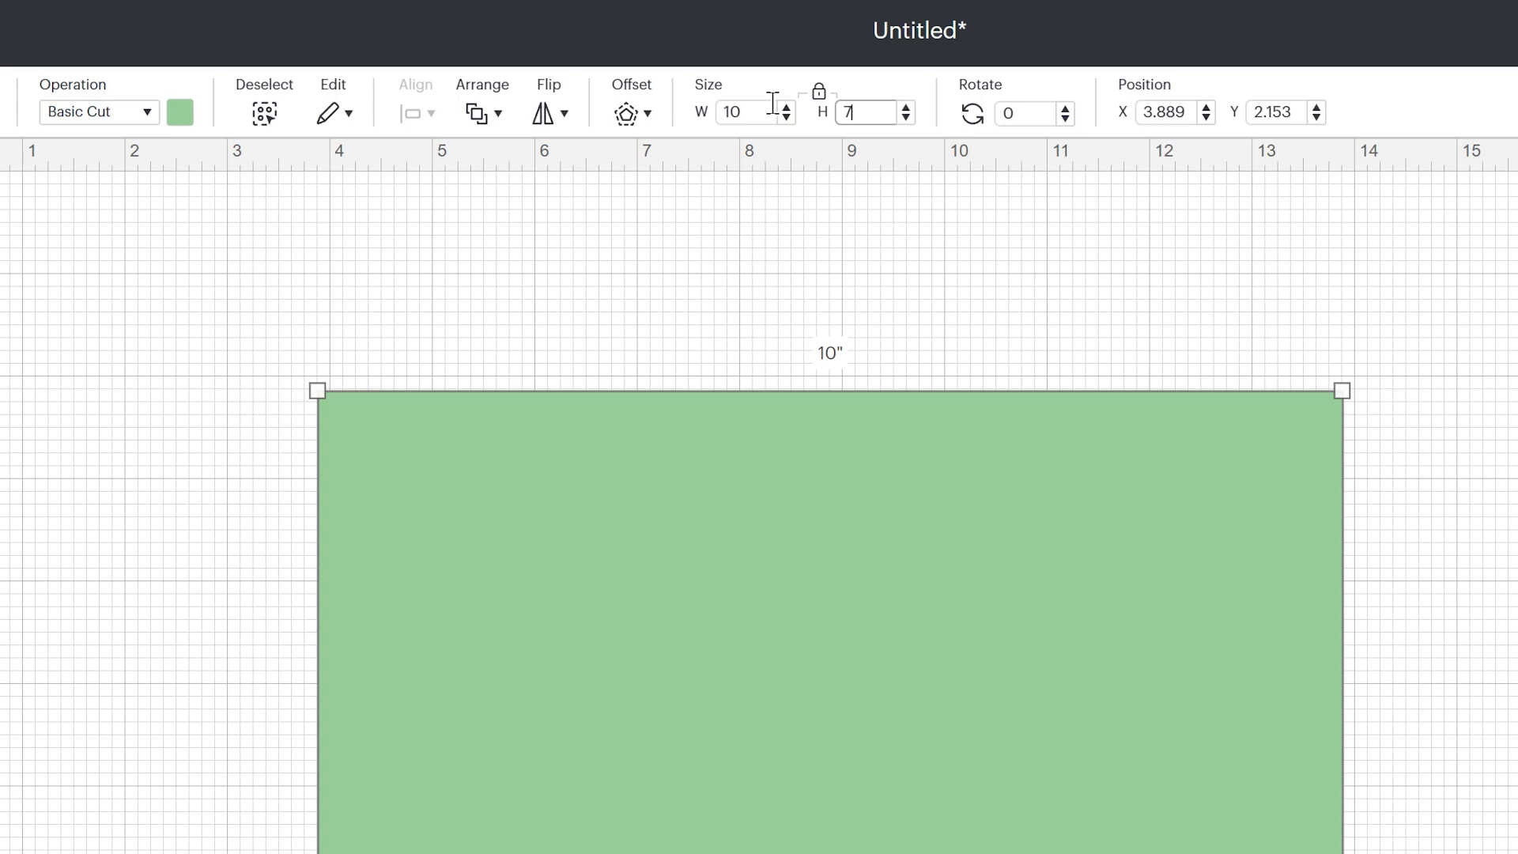
key("Return")
left_click(818, 93)
double_click(747, 111)
type("10")
key("Return")
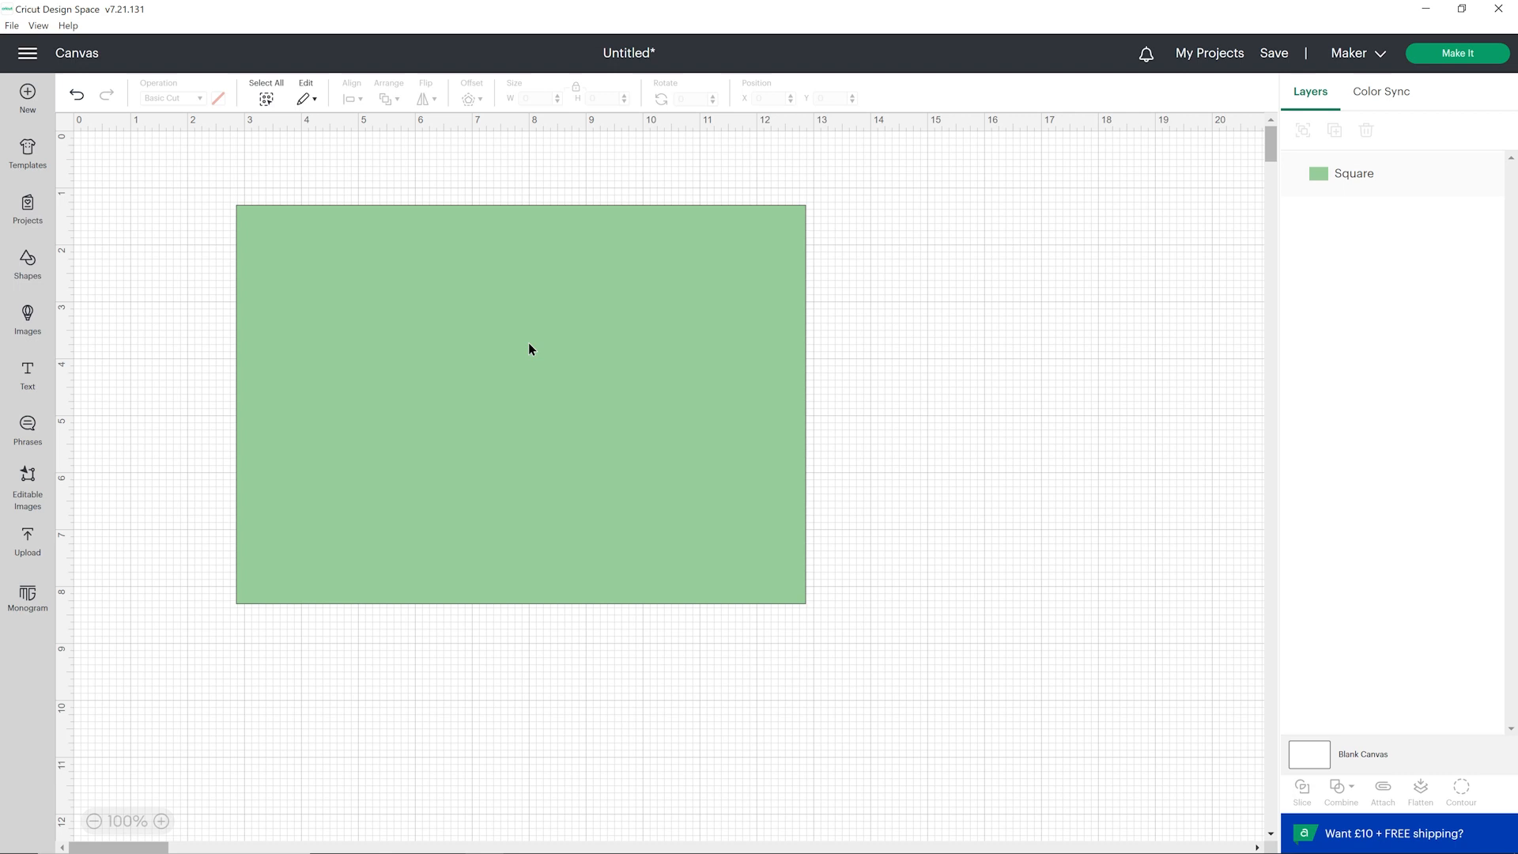
Insert a score line and set its height to 7 inches.
left_click(30, 264)
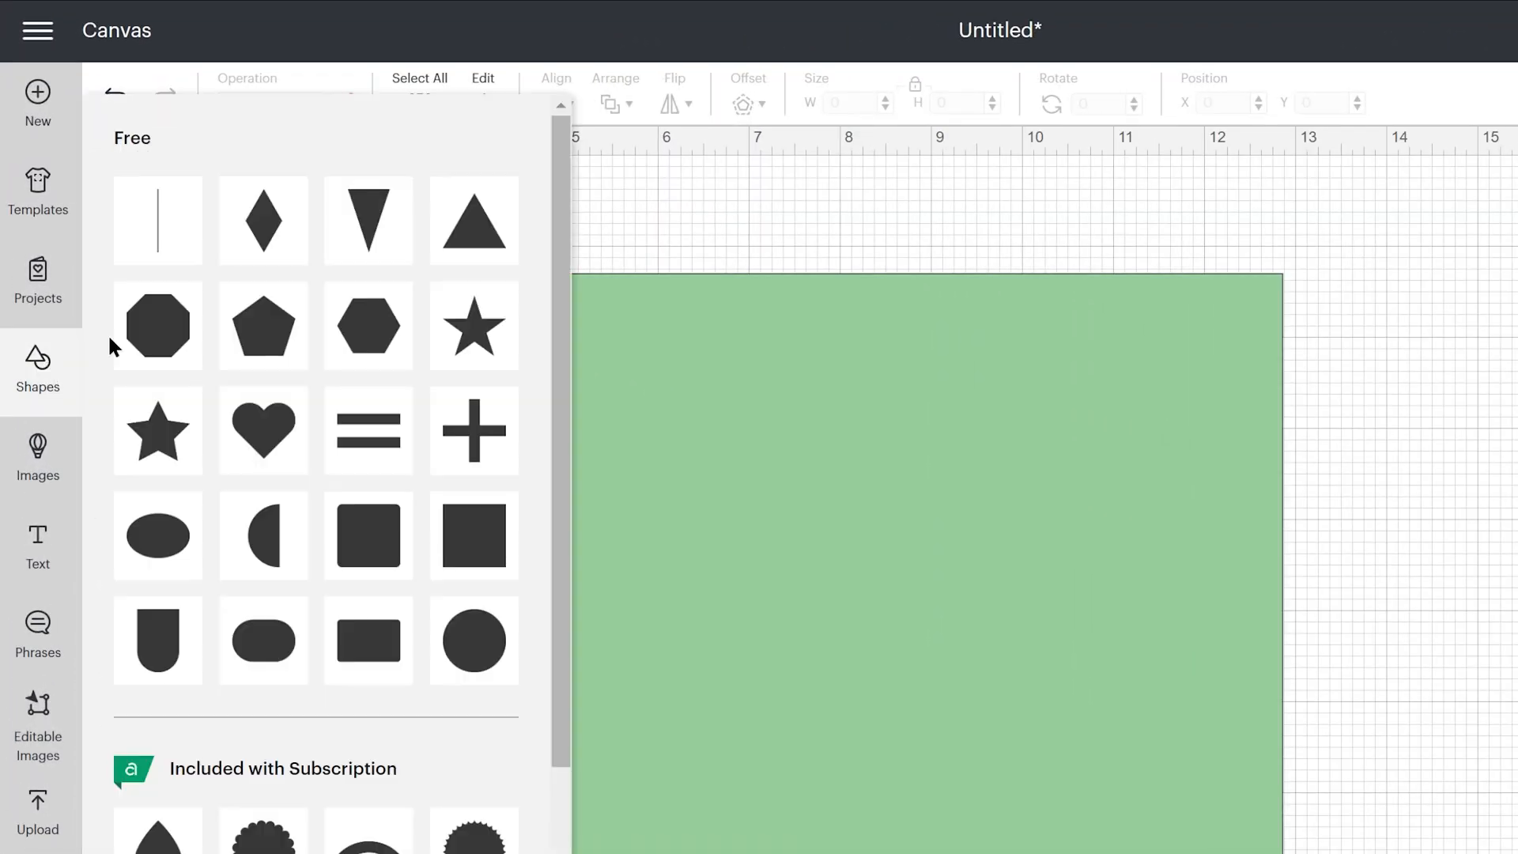
left_click(175, 217)
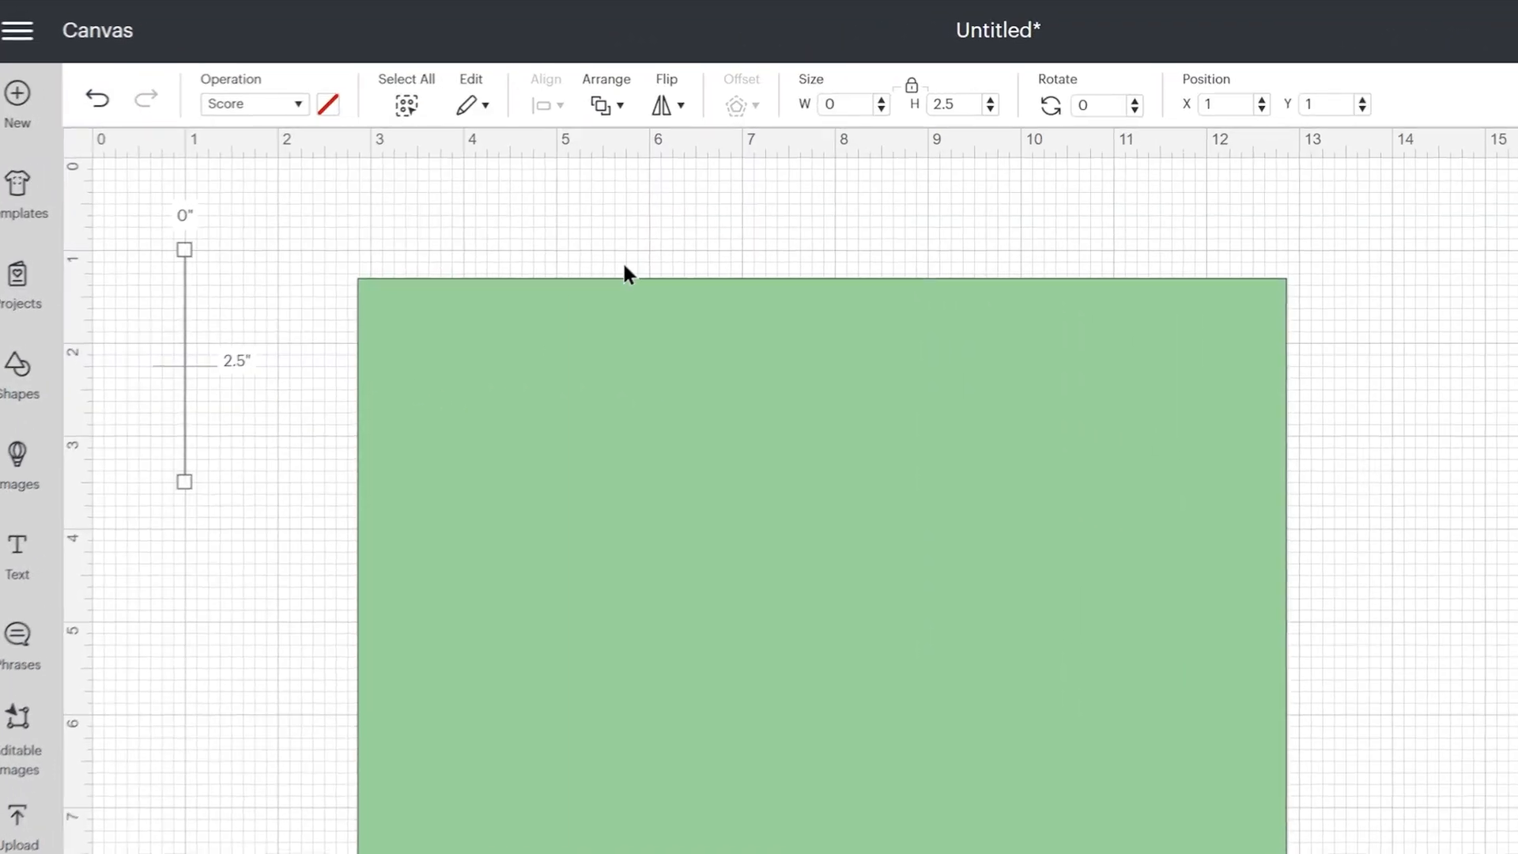
left_click_drag(942, 110, 862, 103)
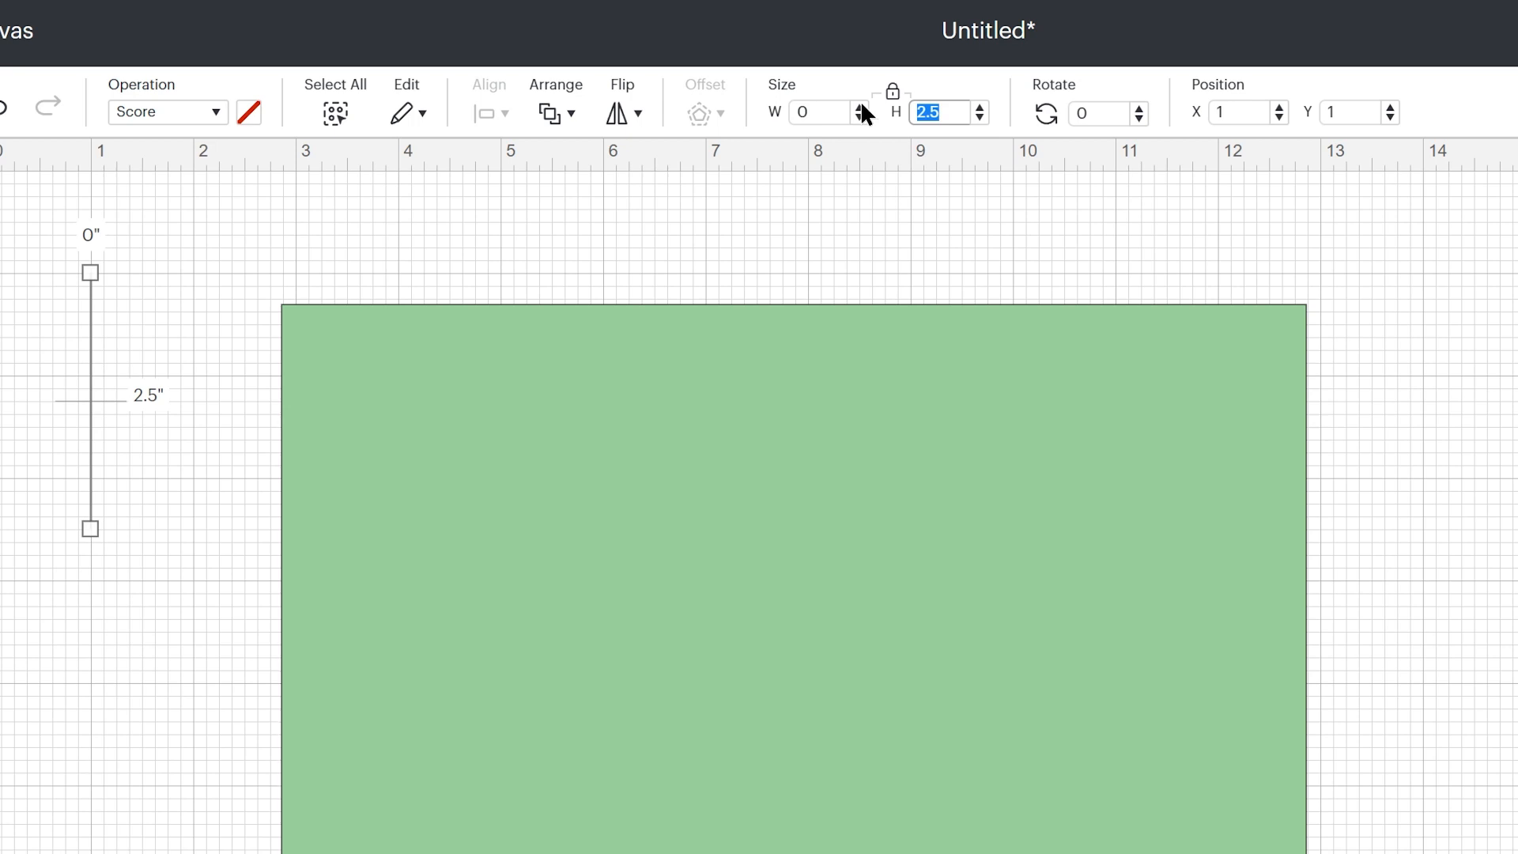
type("7")
key("Return")
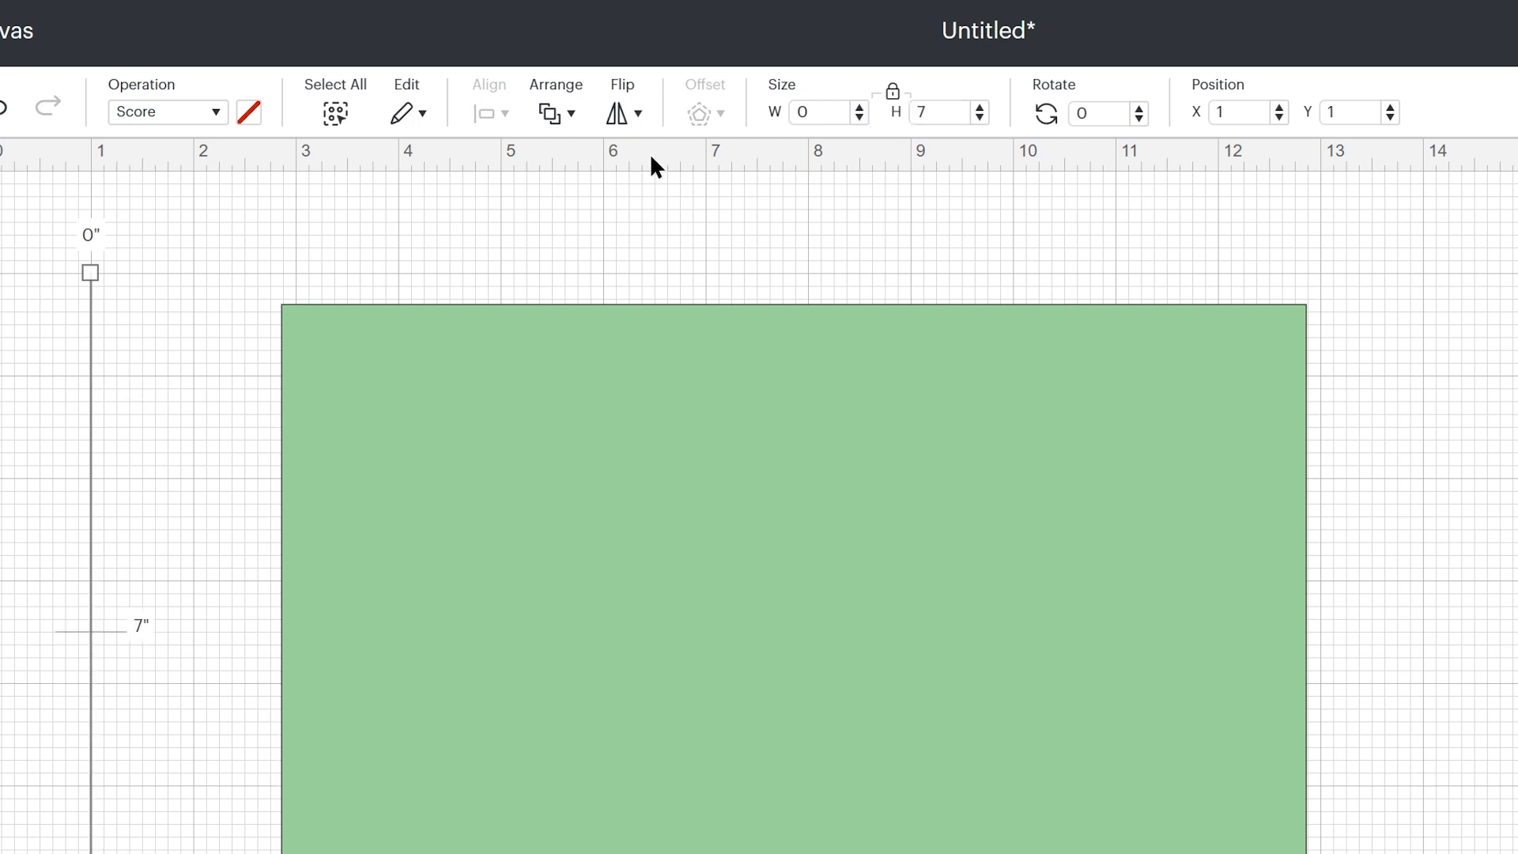
Select the score line and the green rectangle together and align them by their centers.
left_click(336, 115)
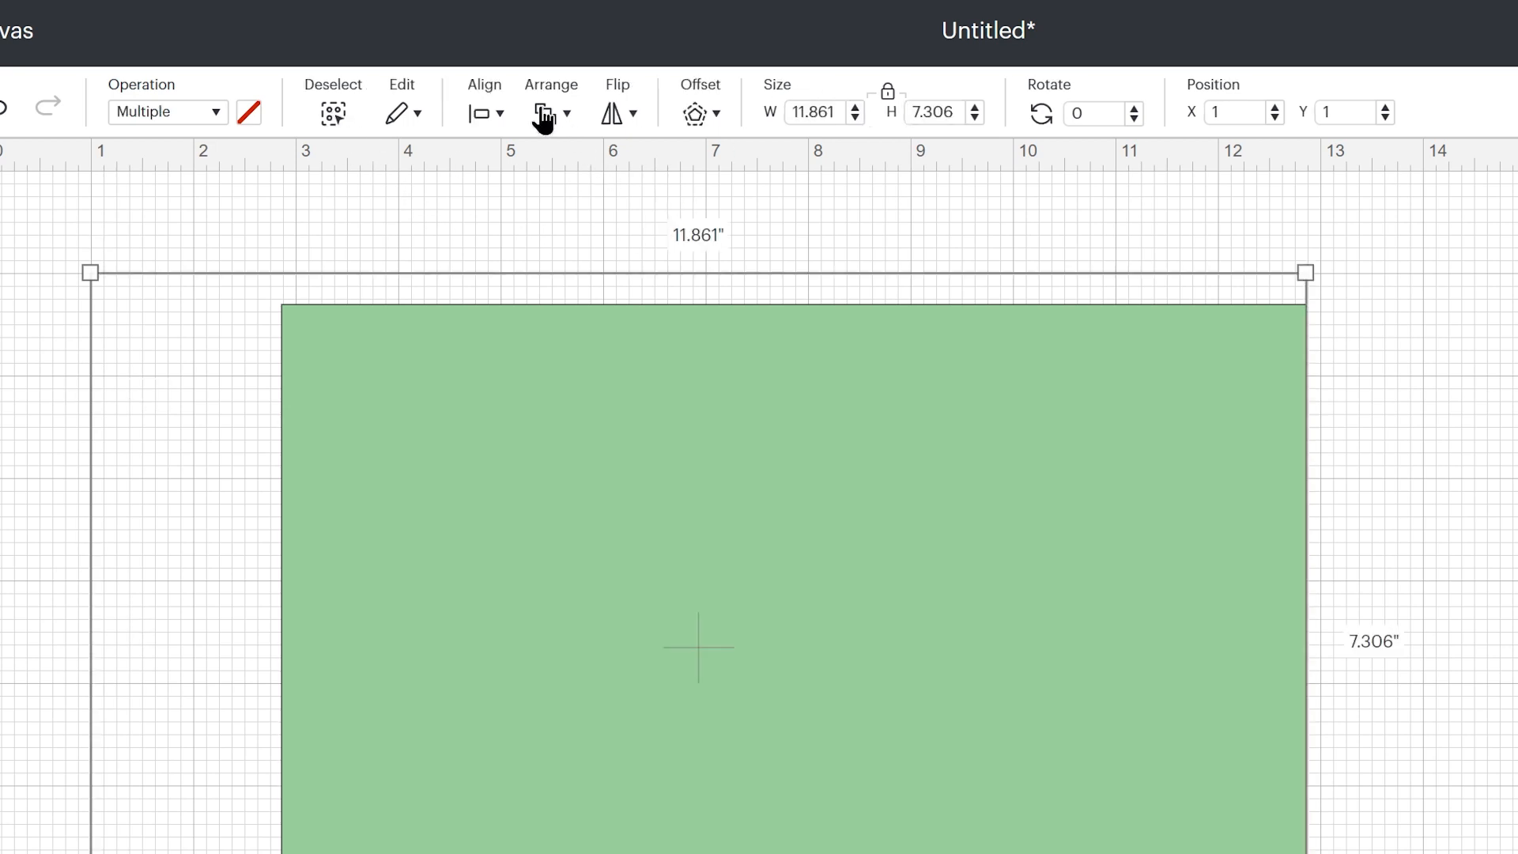
left_click(494, 113)
left_click(576, 414)
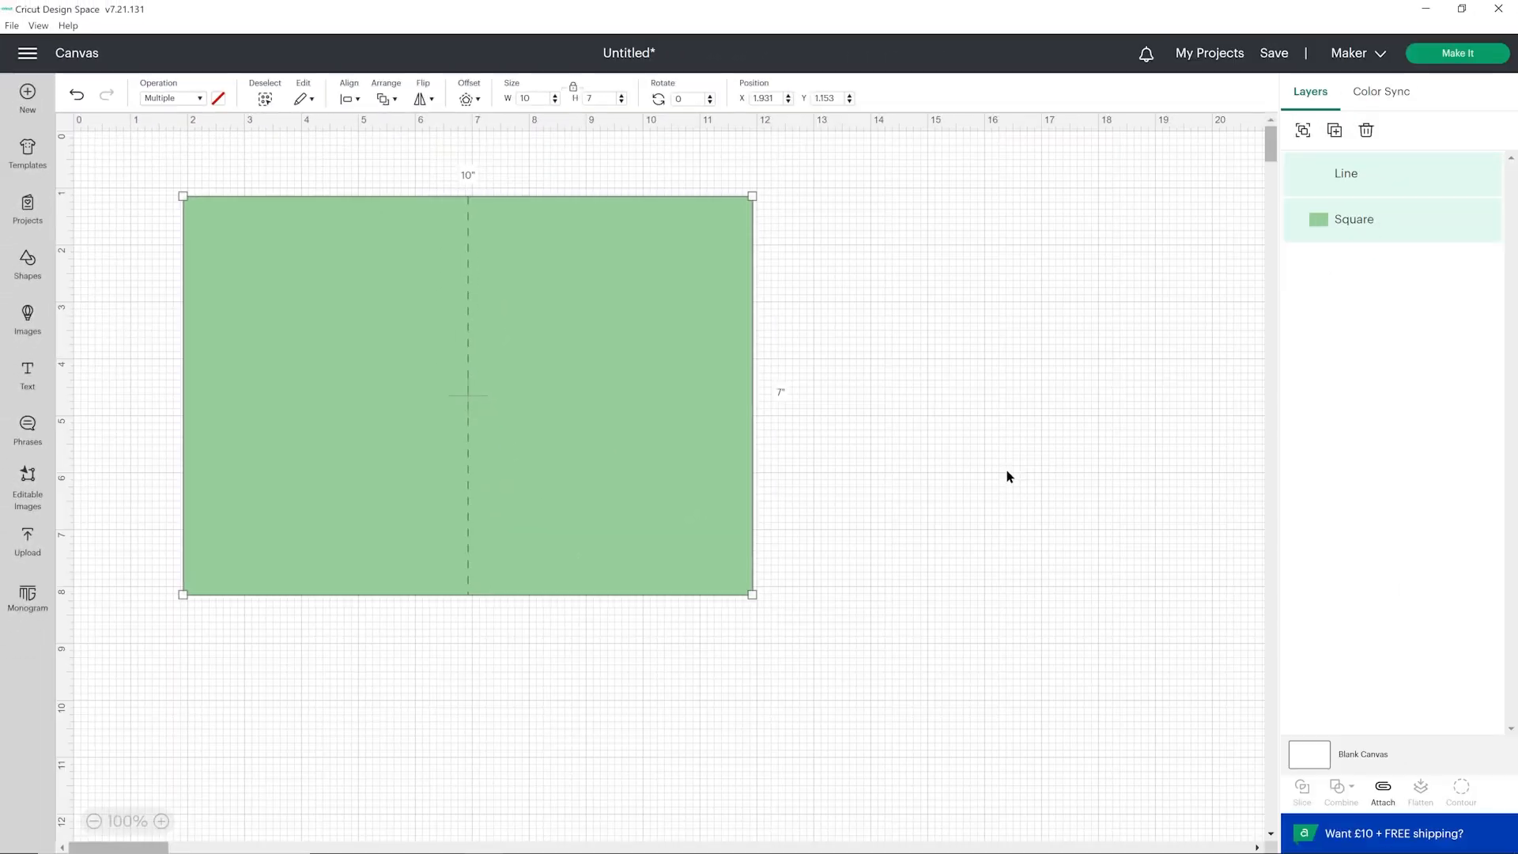
Preview the unattached project on its mats, shift the score line, and view the Basic Cut mat with the rectangle.
left_click(1453, 52)
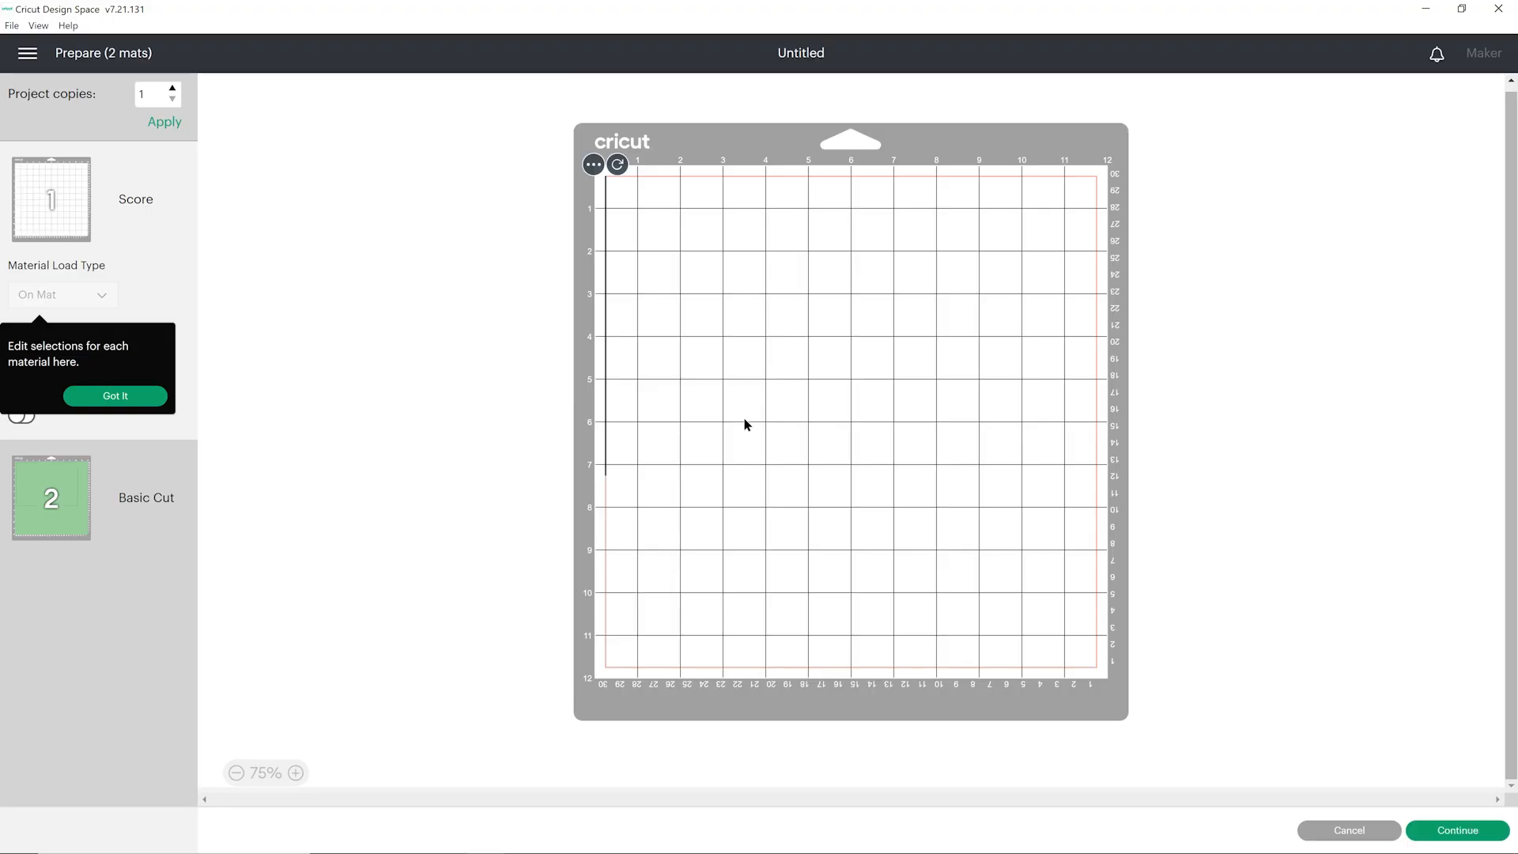
left_click_drag(613, 355, 788, 427)
left_click(140, 498)
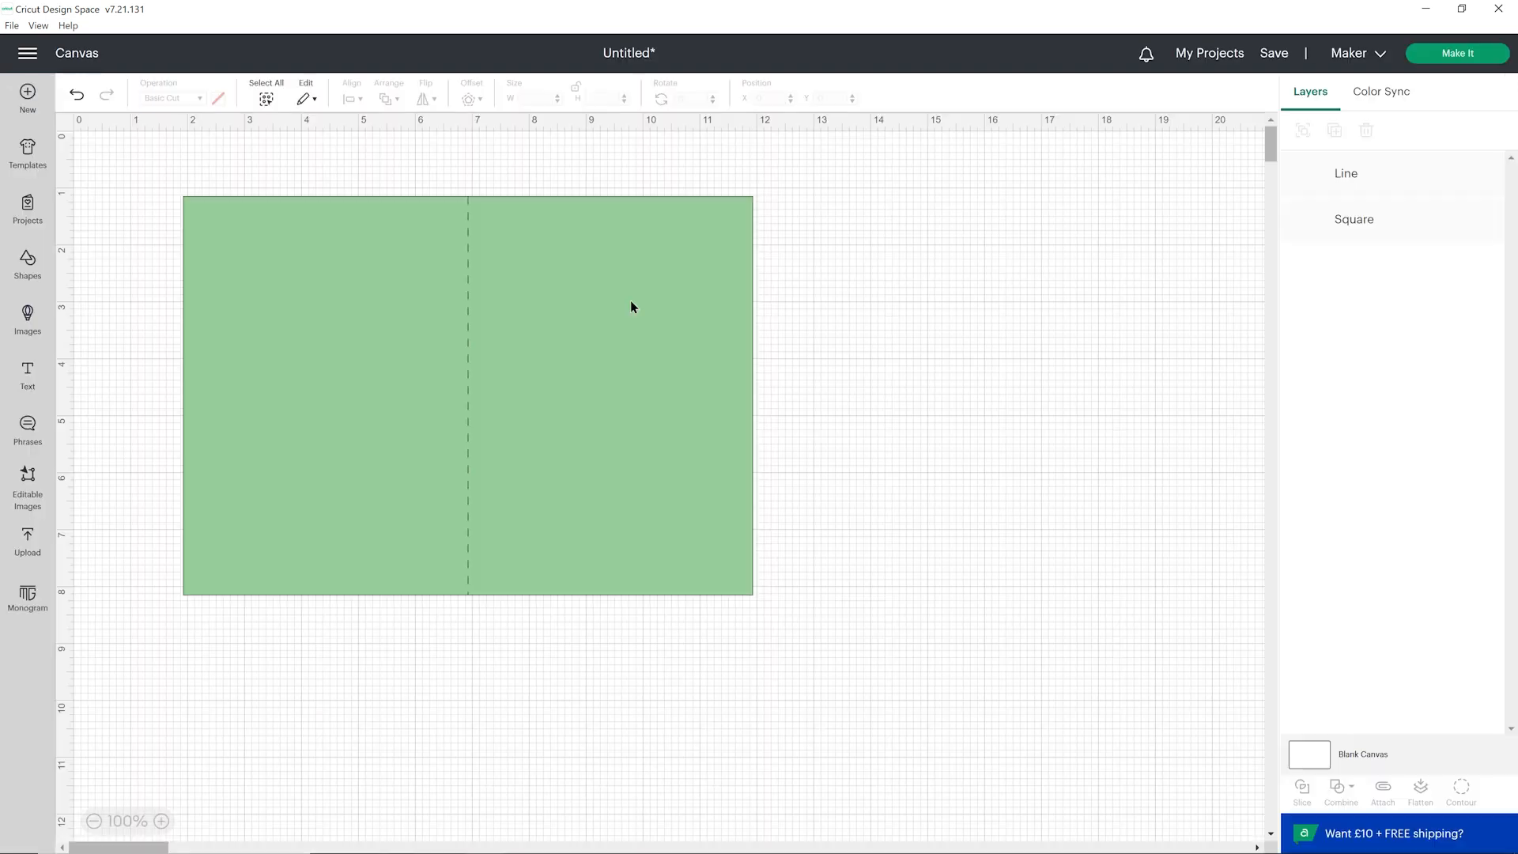
Attach the score line to the green rectangle and preview the attached card on the cutting mat.
left_click_drag(410, 148, 546, 284)
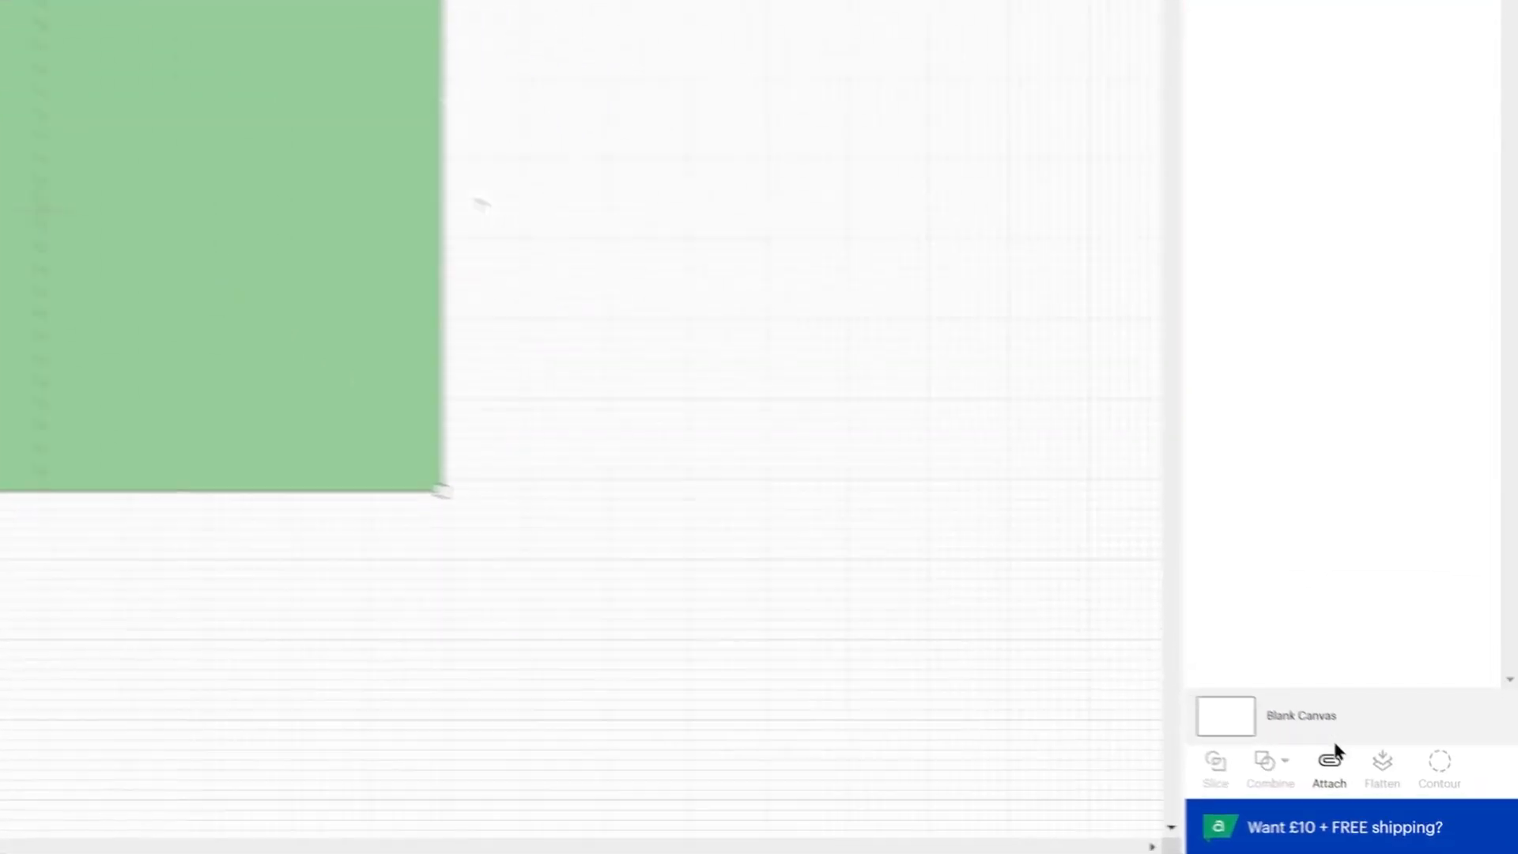
left_click(1375, 785)
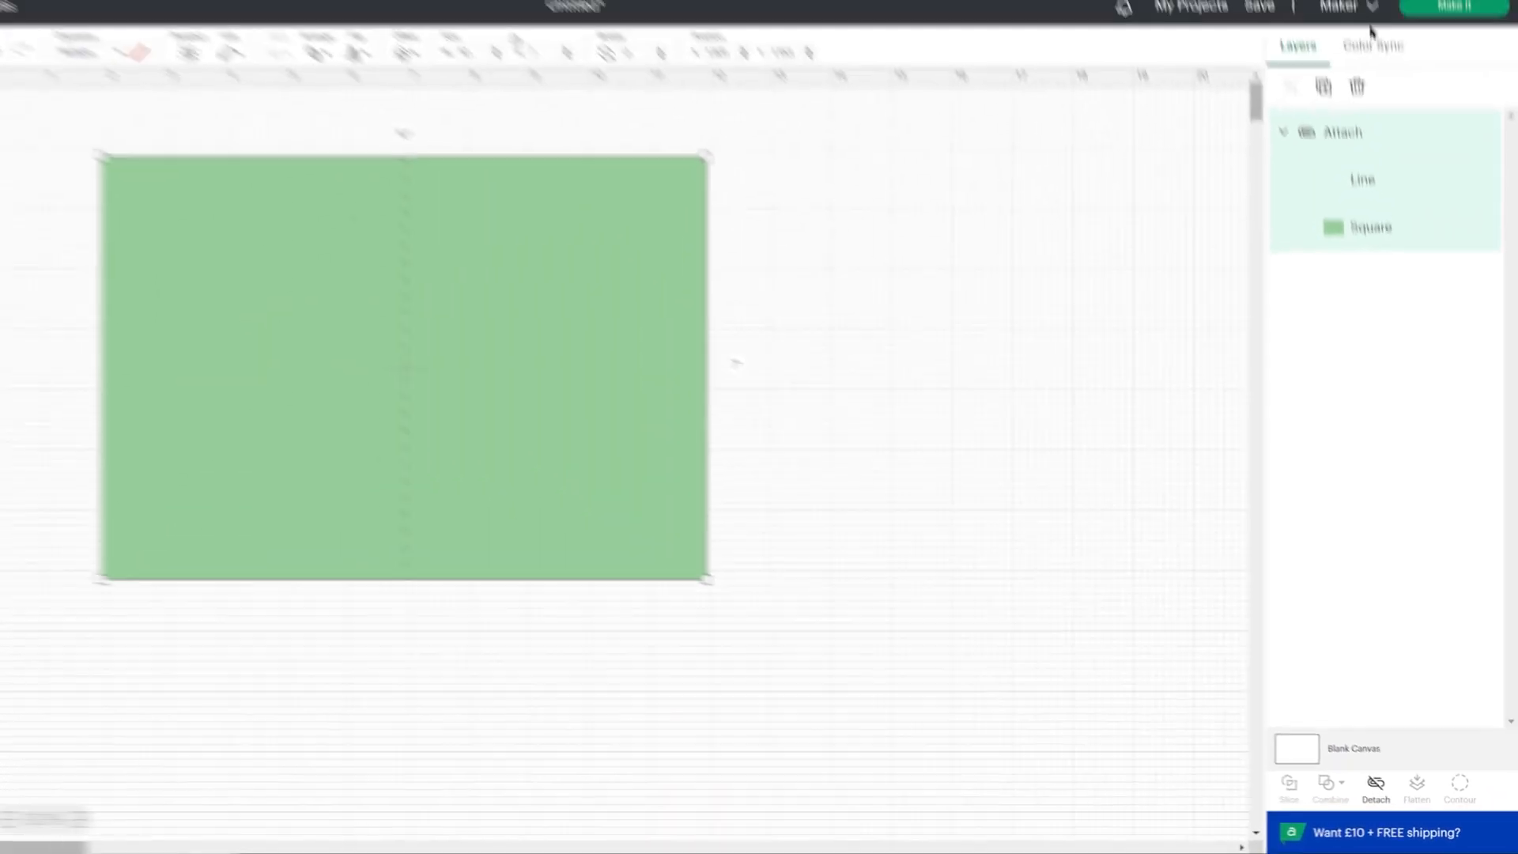
left_click(1449, 50)
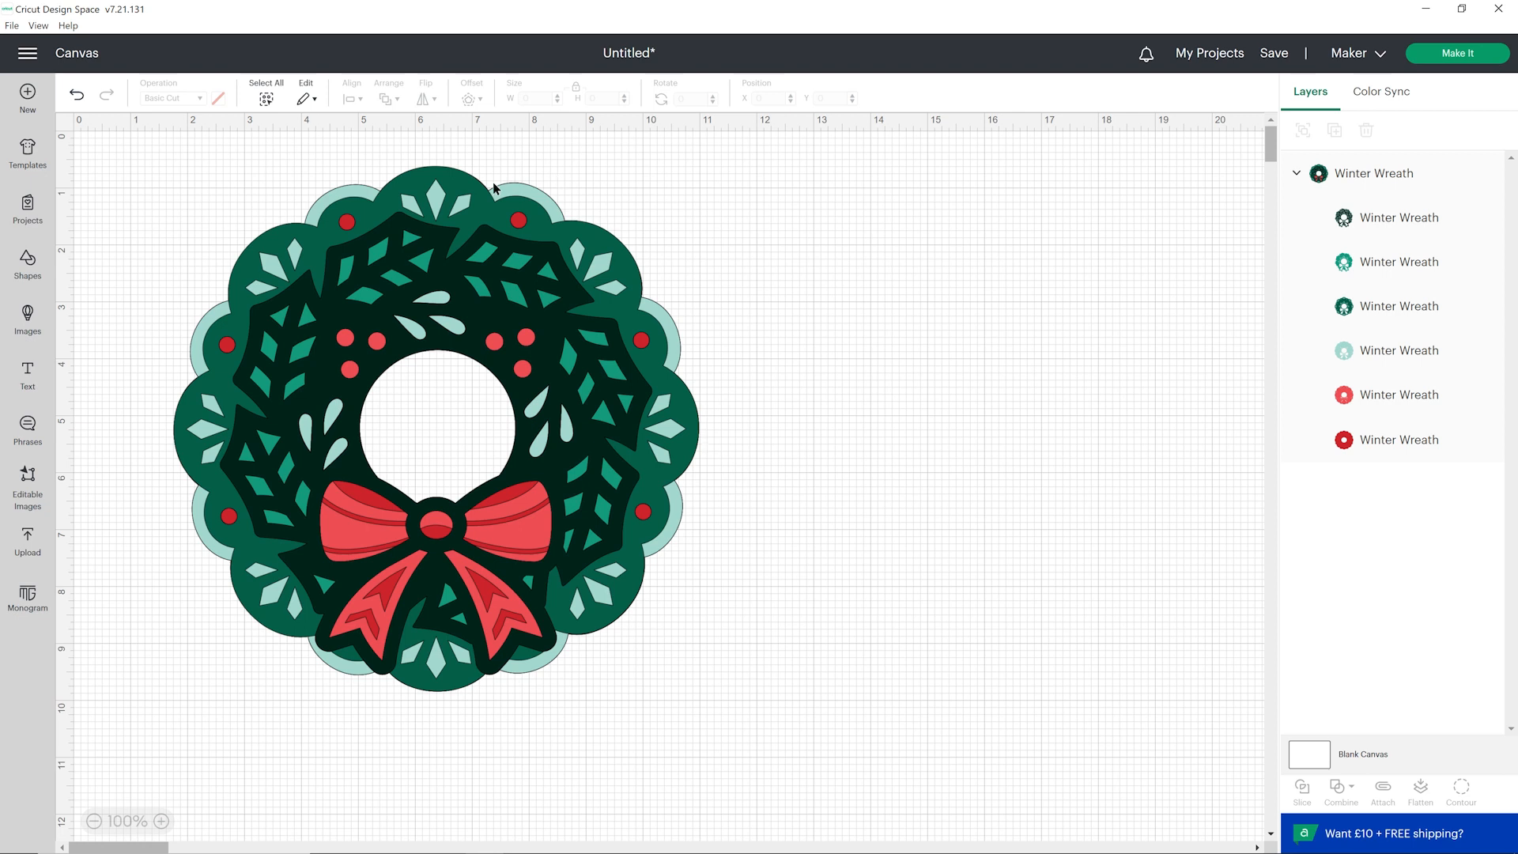
Flatten the Winter Wreath into one printable layer and shrink it to about 5.79 inches wide at about X 3.18, Y 1.28.
left_click(566, 267)
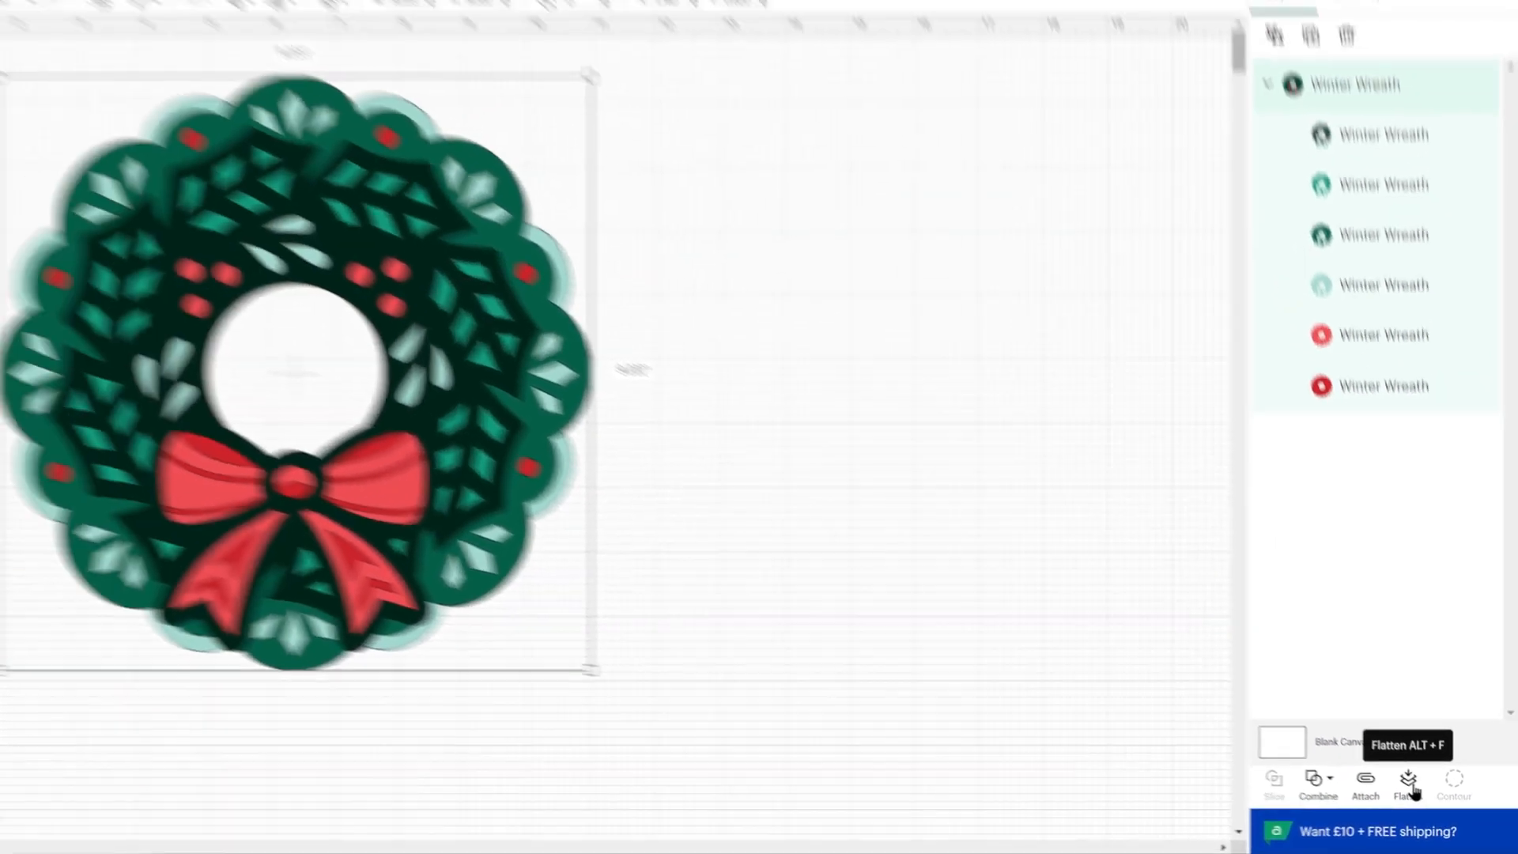
left_click(1365, 755)
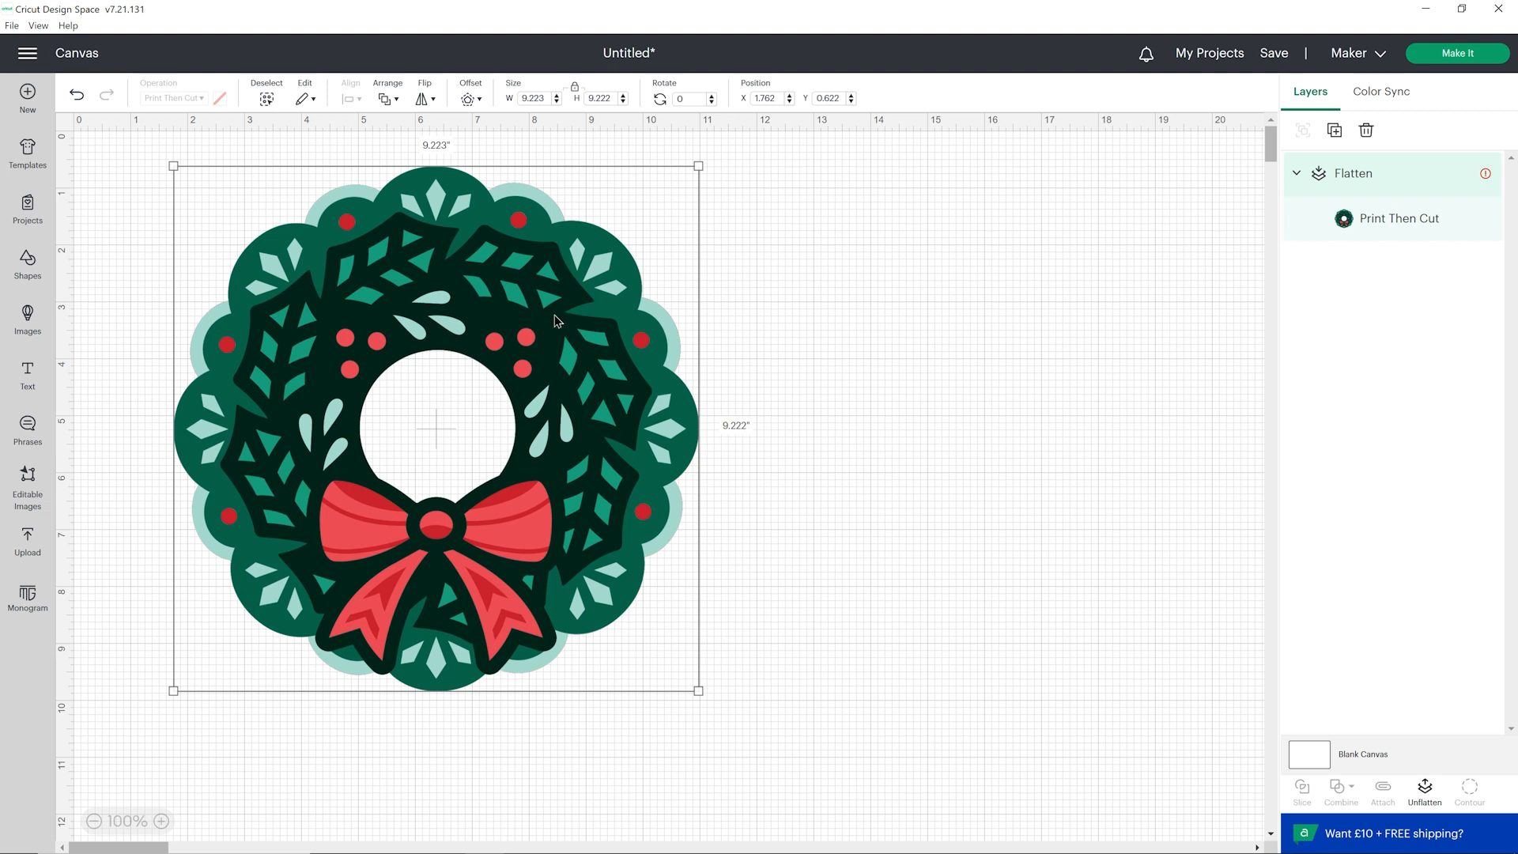
left_click_drag(697, 690, 564, 553)
left_click(645, 535)
left_click_drag(502, 464, 560, 478)
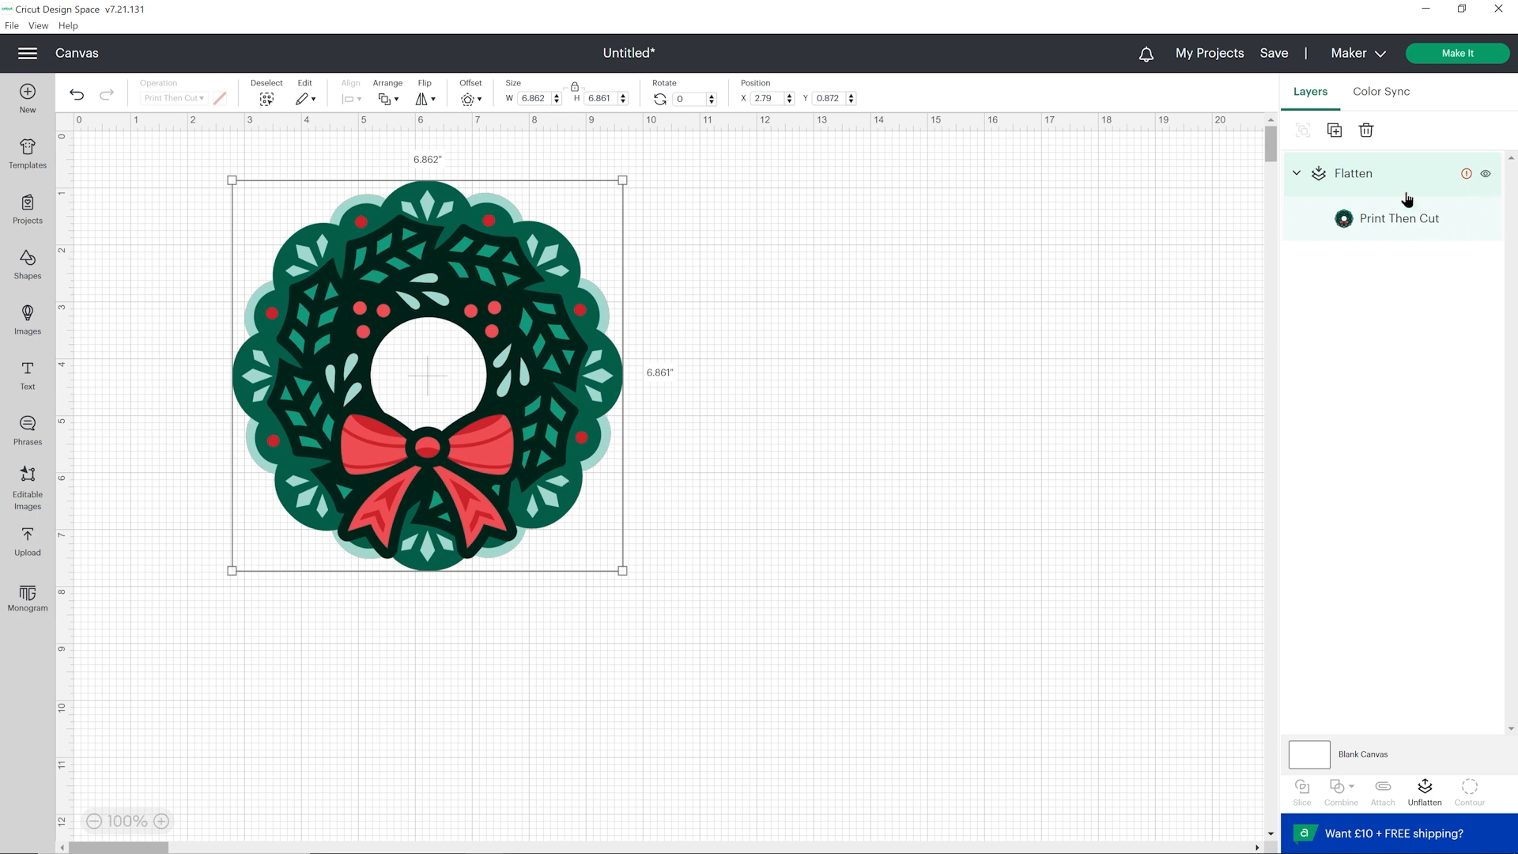
left_click_drag(522, 383, 544, 407)
left_click_drag(645, 593, 584, 532)
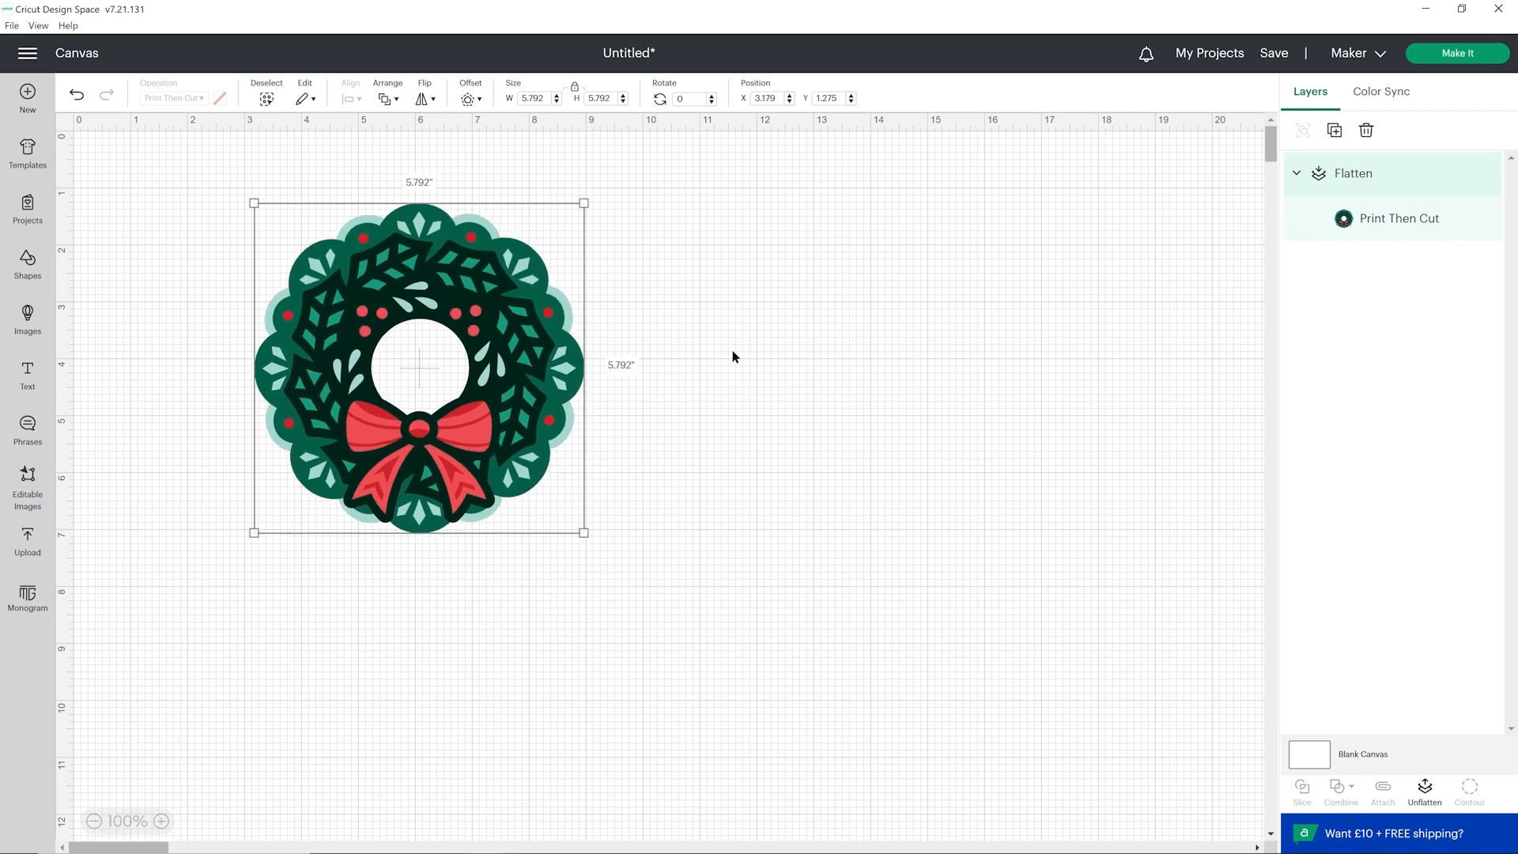
Unflatten the wreath to restore its separate layers.
left_click(795, 283)
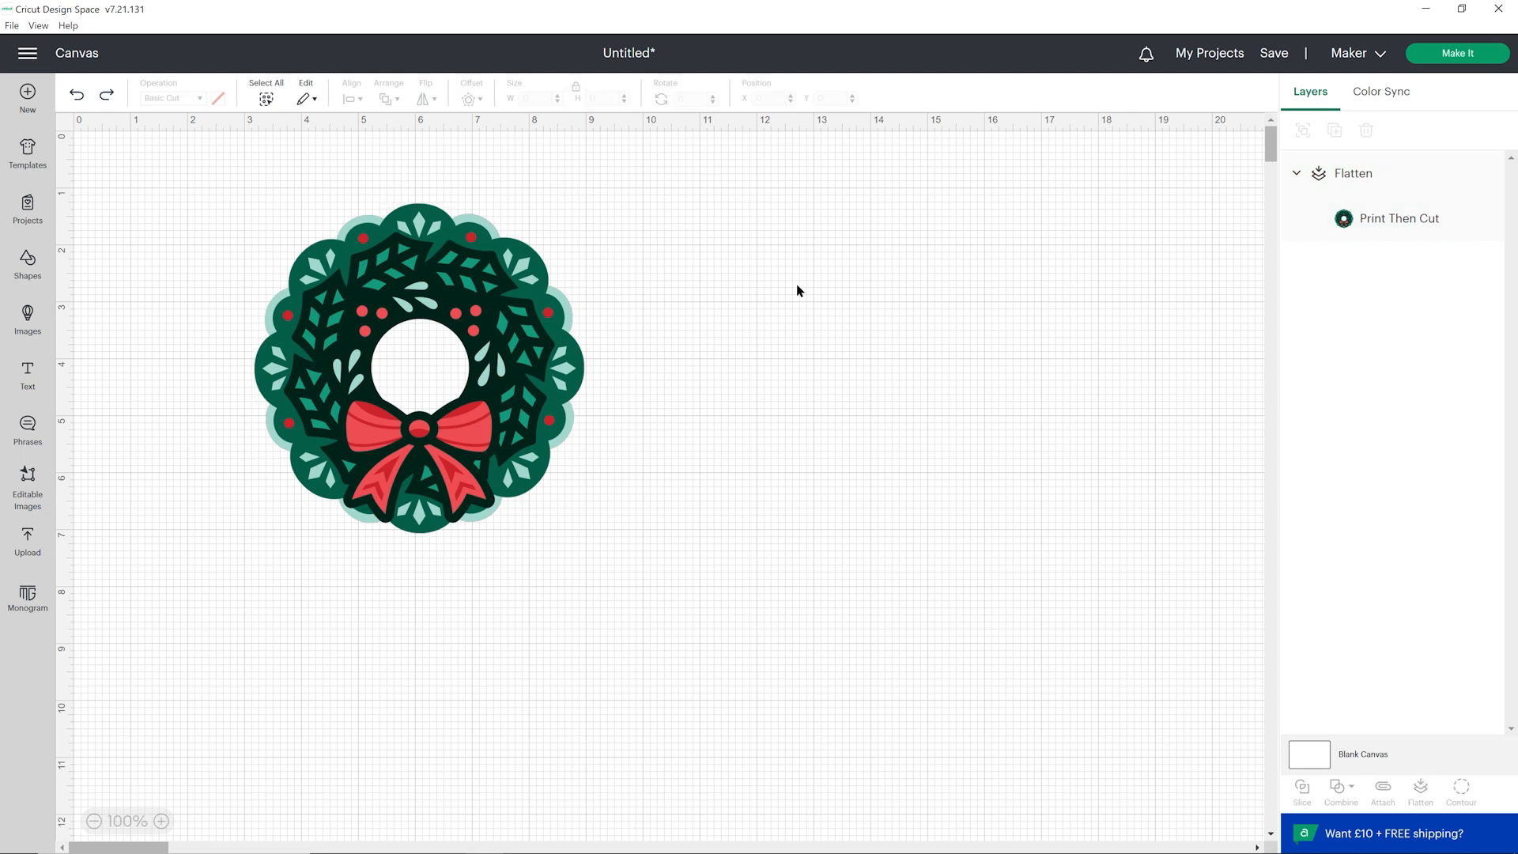
left_click(526, 306)
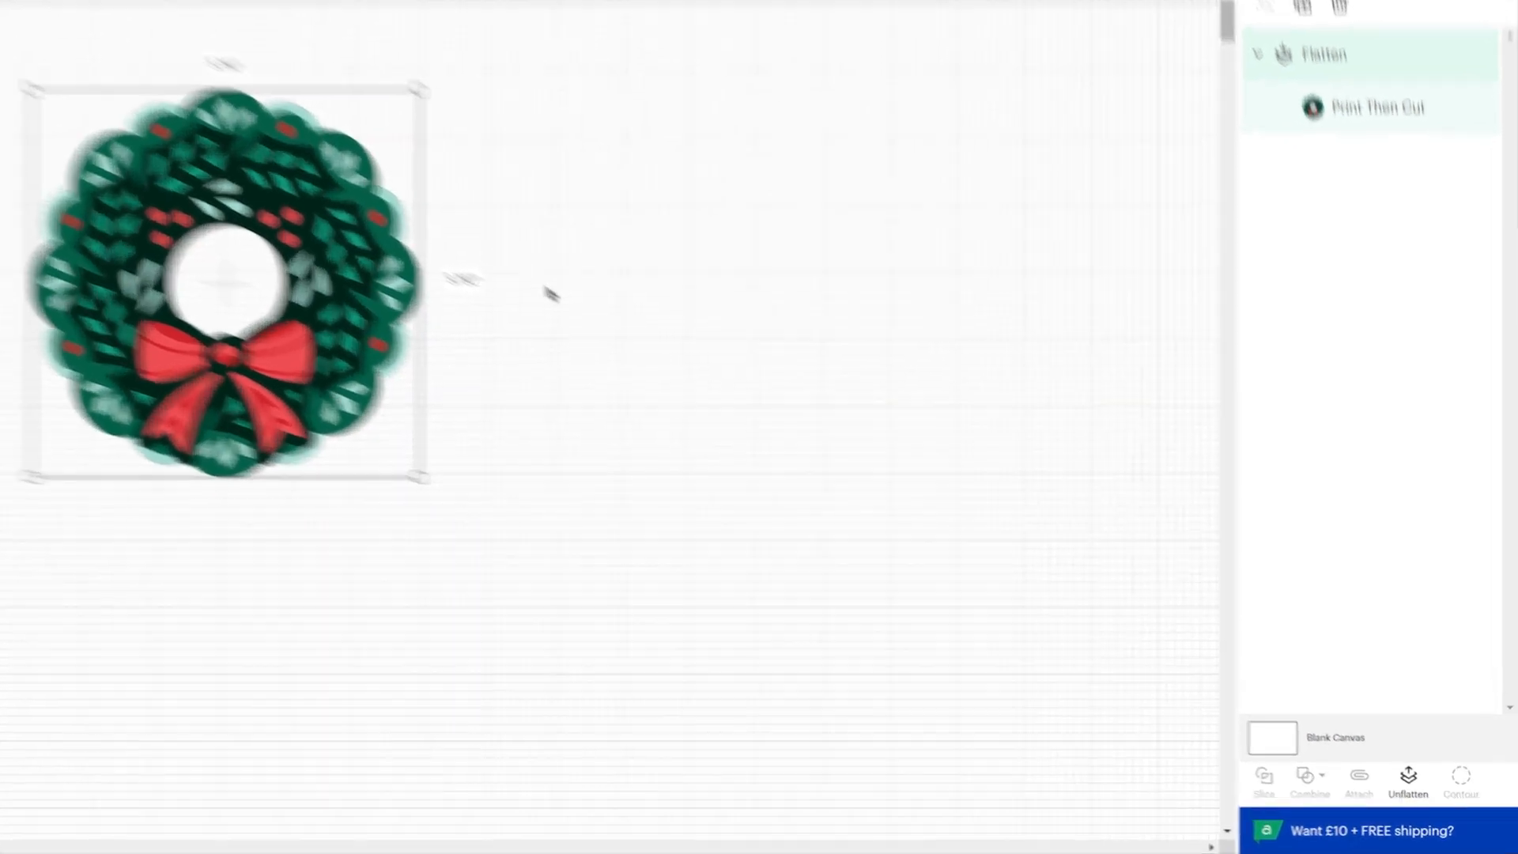
left_click(1381, 777)
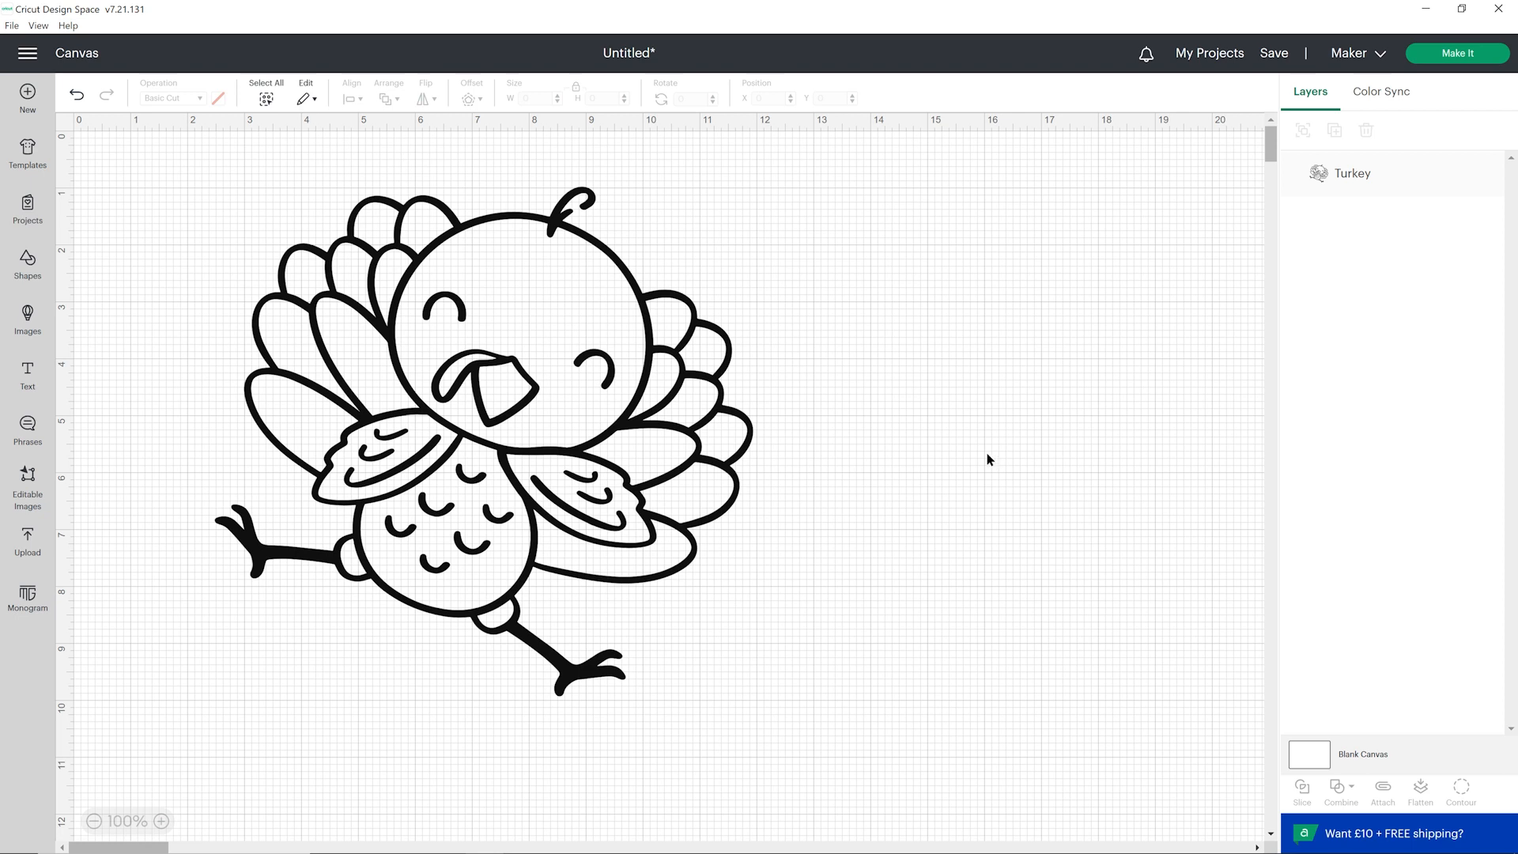
Use Contour on the turkey to hide the inner cutouts of all tail feathers left of its head, filling them solid.
left_click(548, 363)
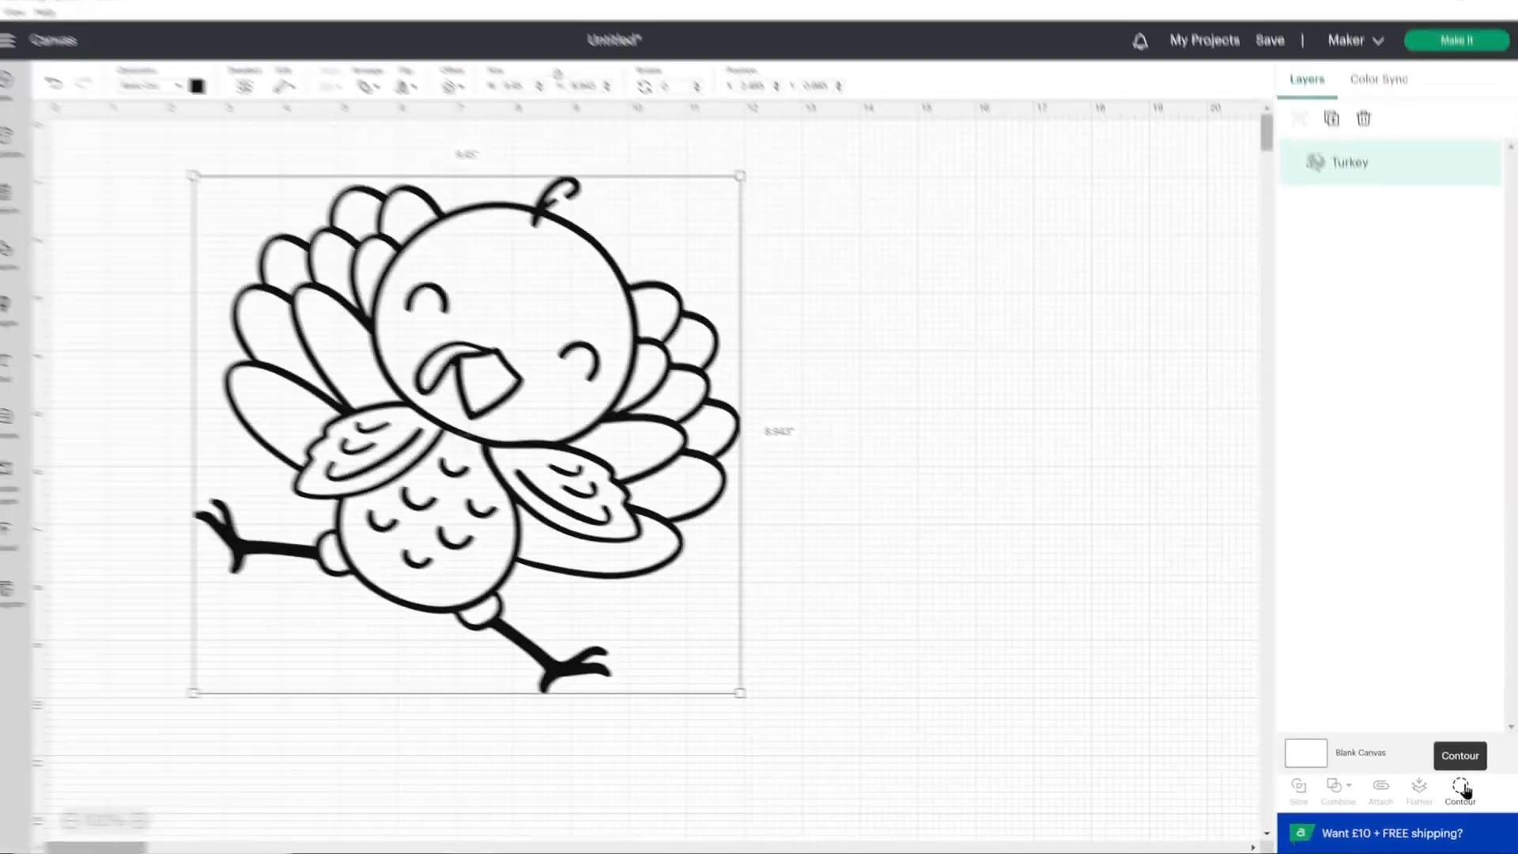
left_click(1434, 752)
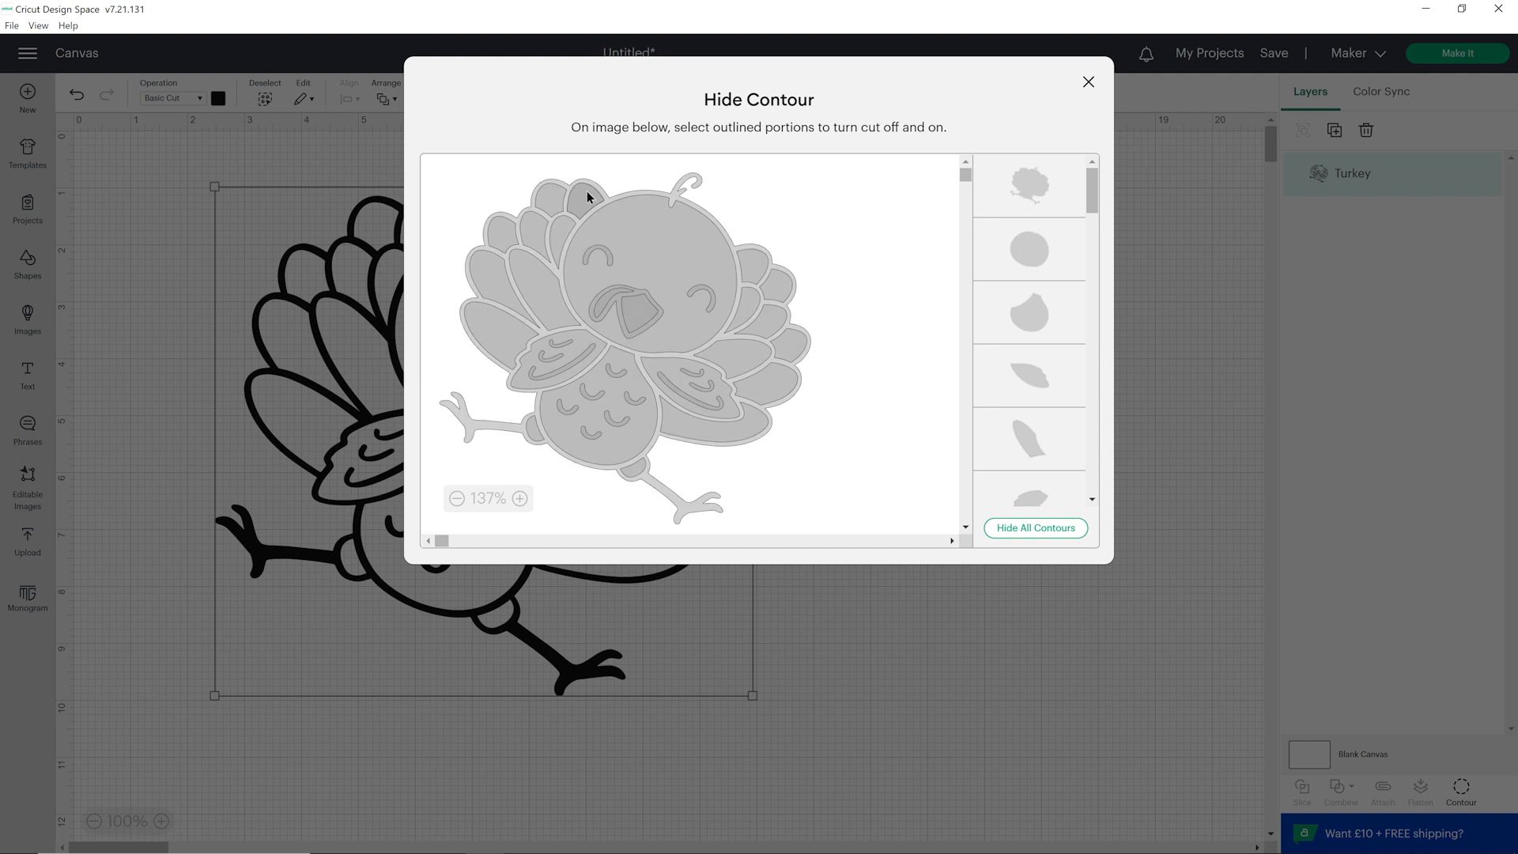
left_click(551, 209)
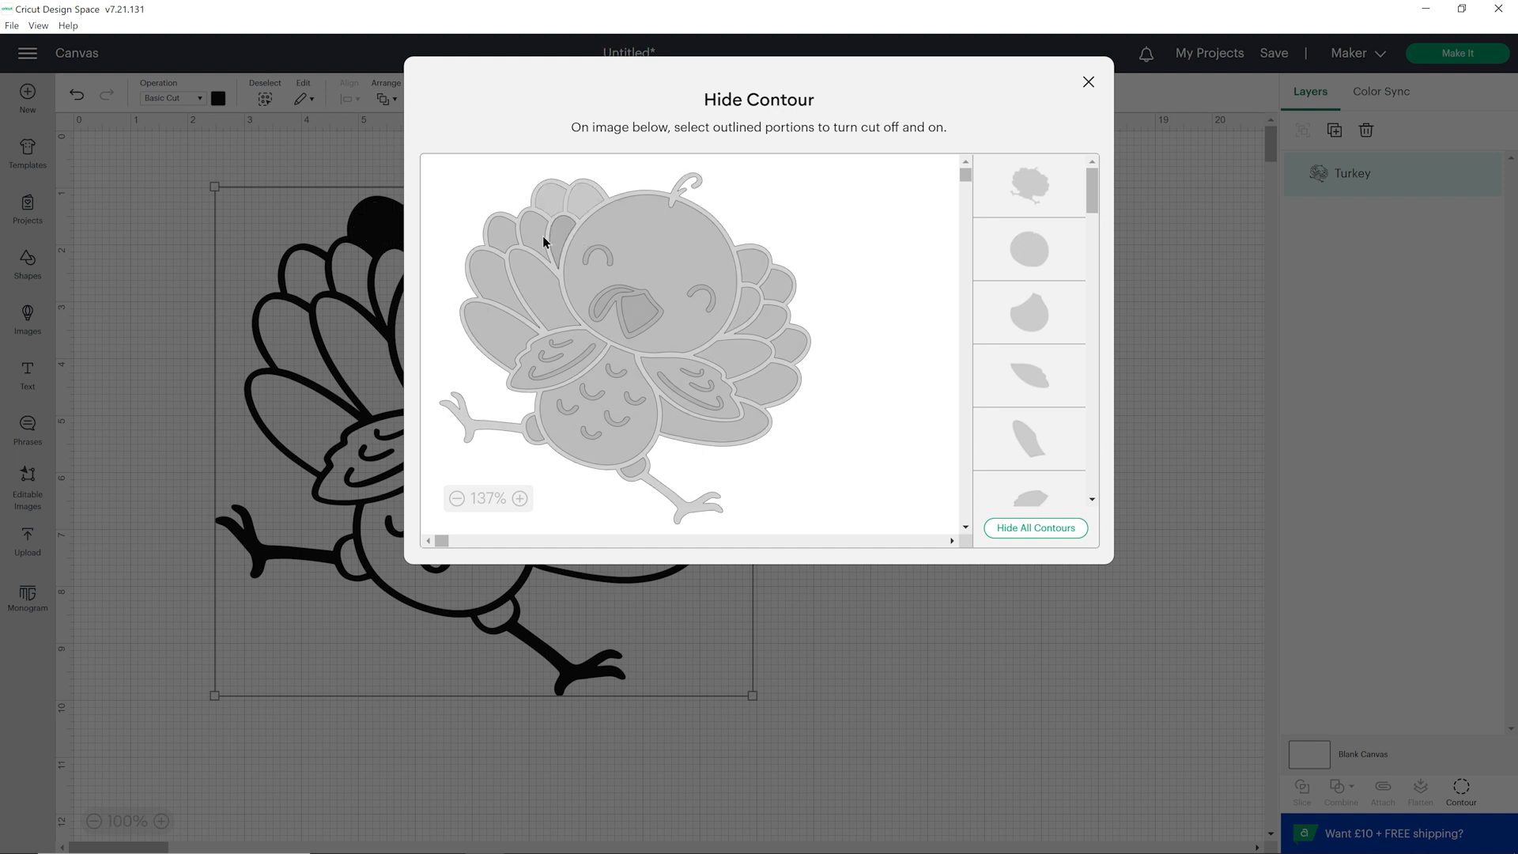
left_click(536, 234)
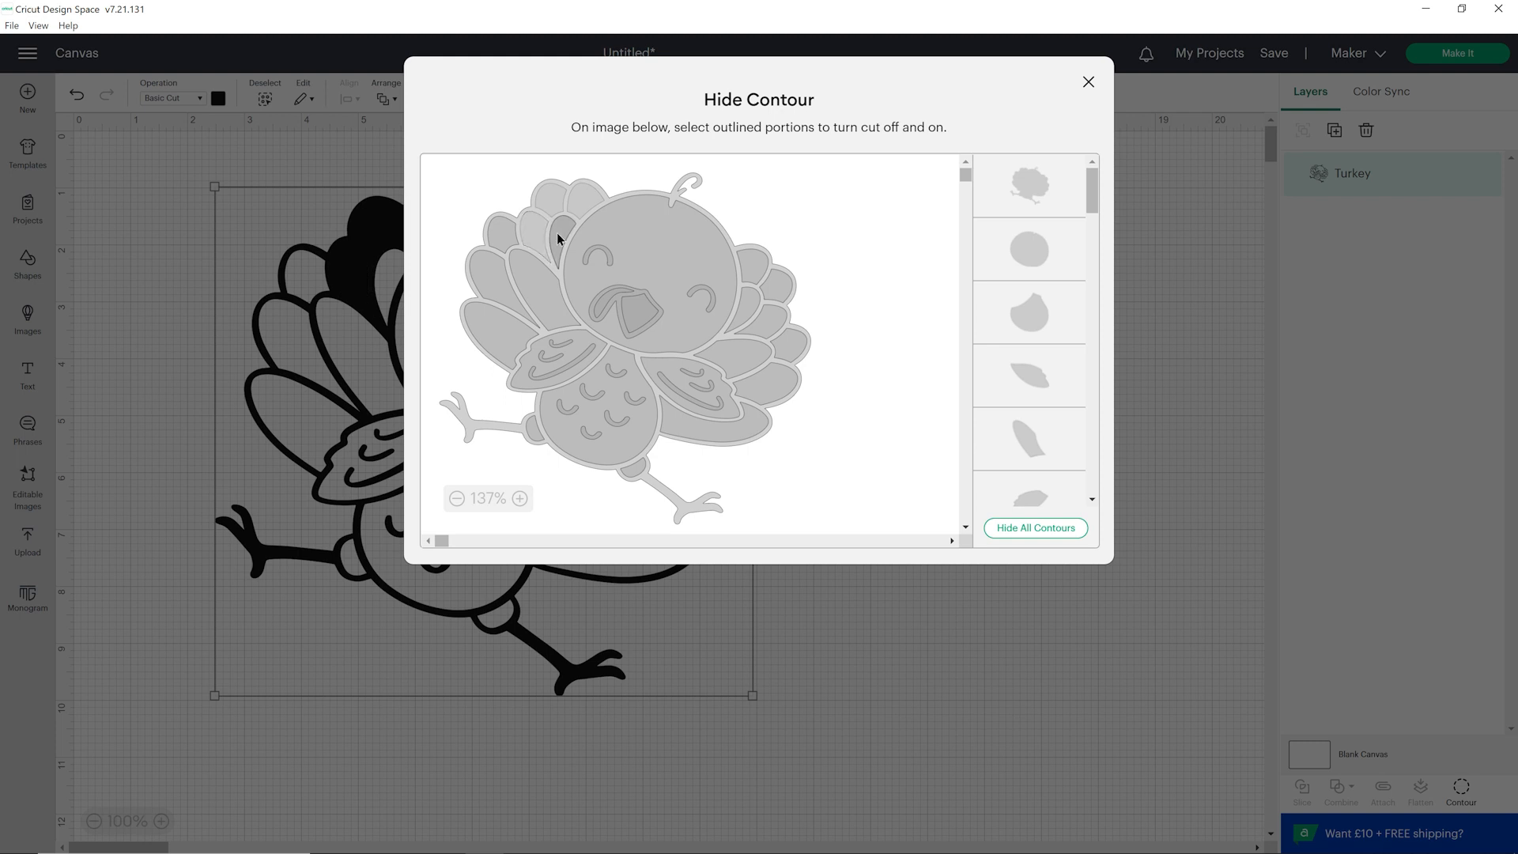
left_click(558, 239)
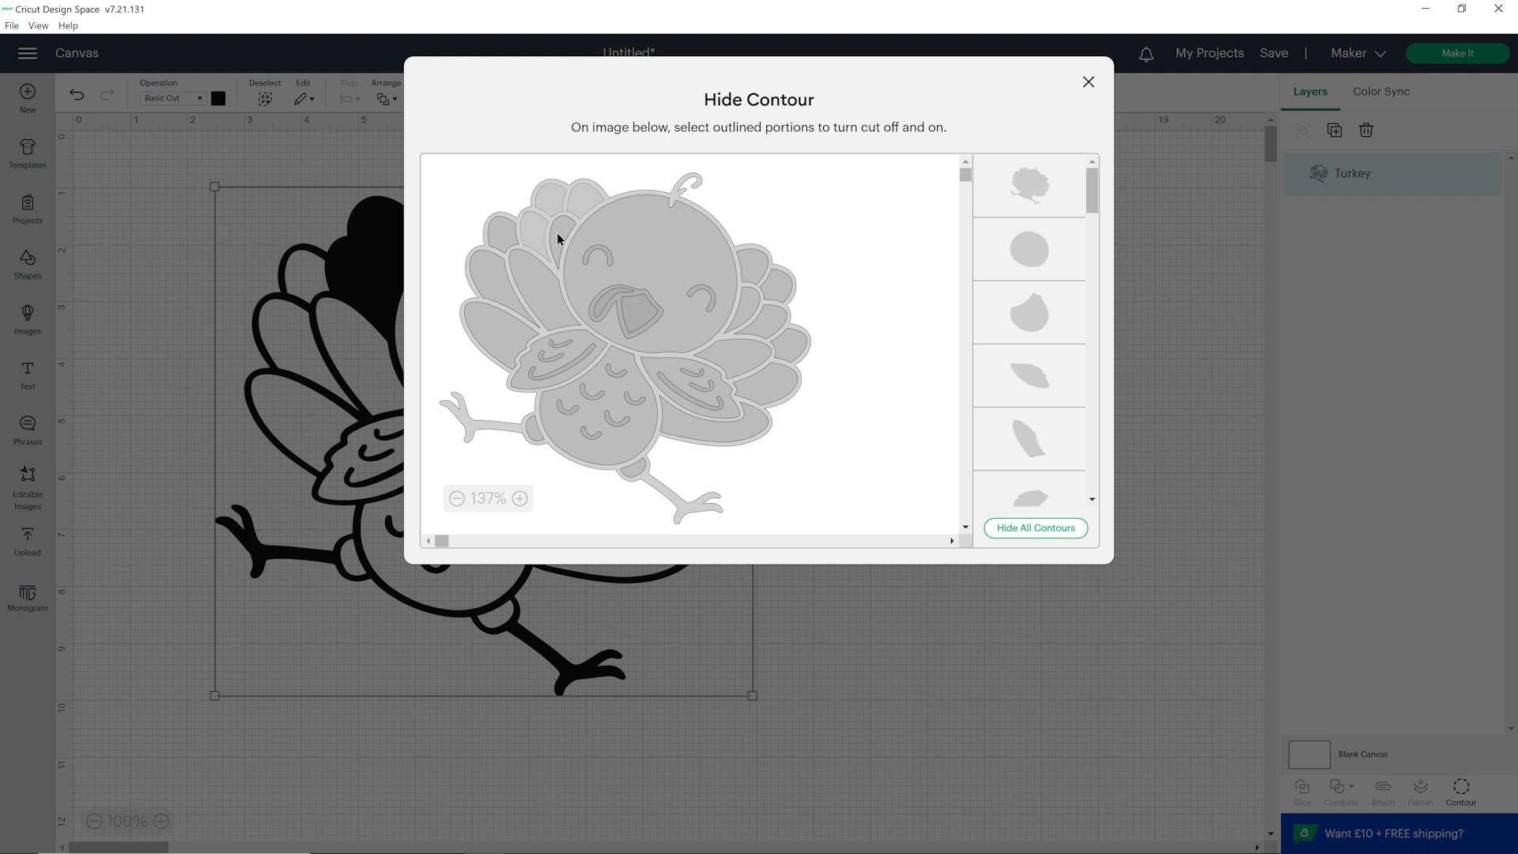
left_click(502, 236)
left_click(476, 269)
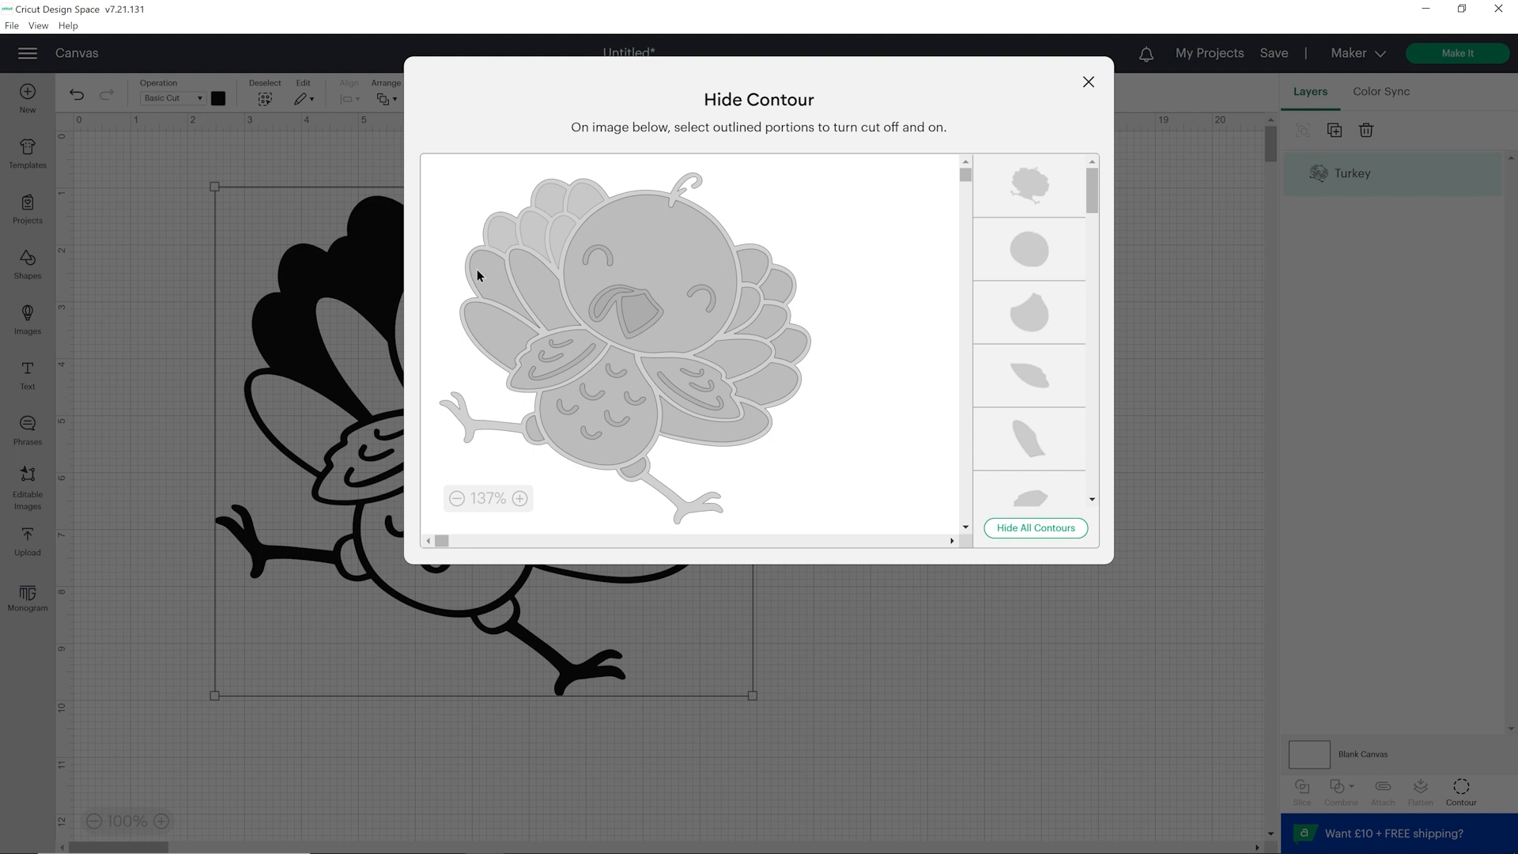
left_click(516, 288)
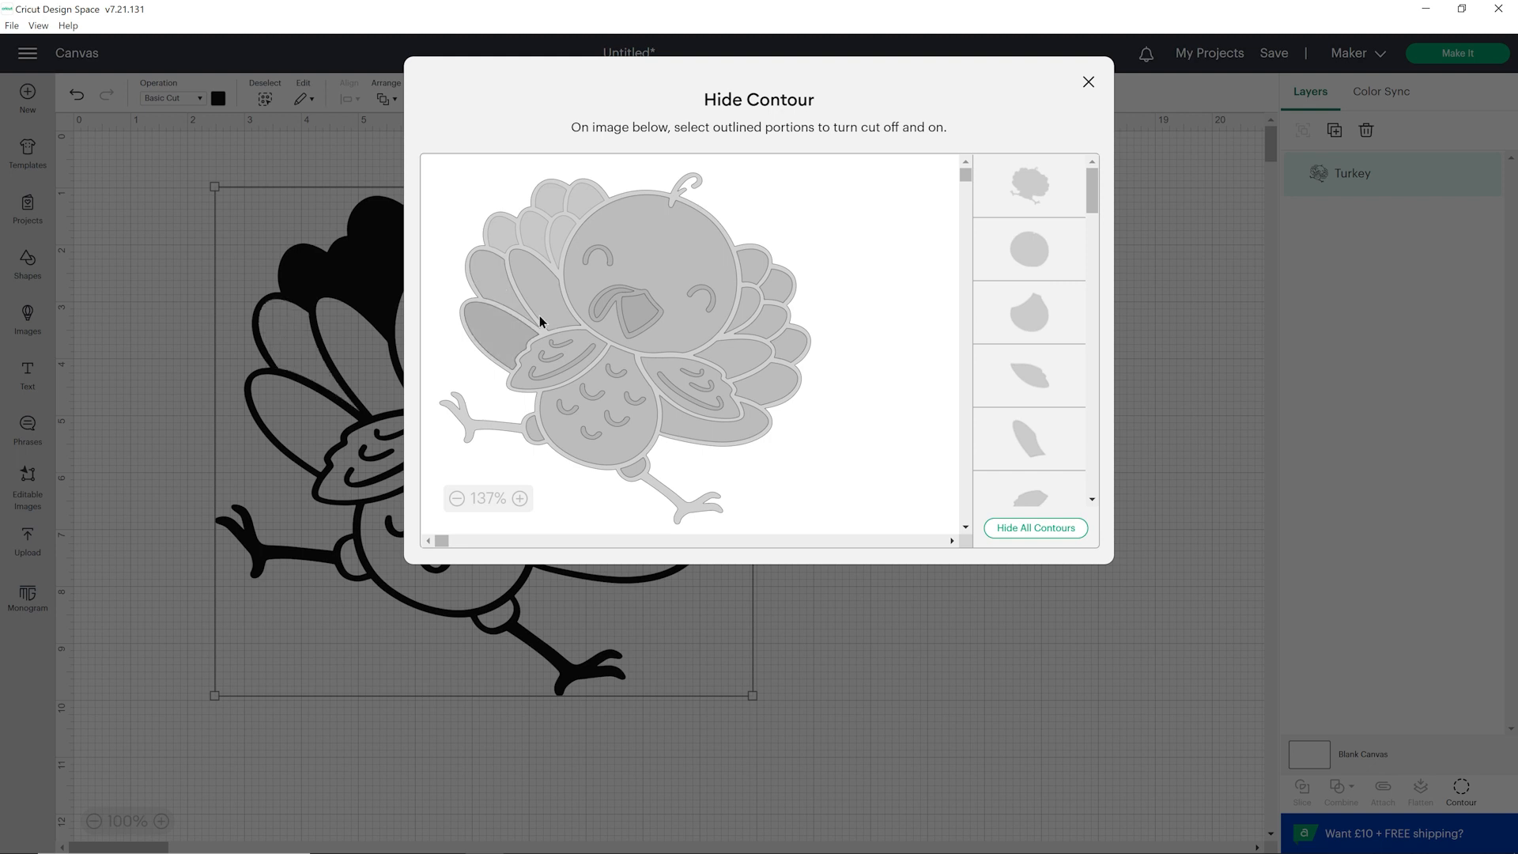
left_click(510, 273)
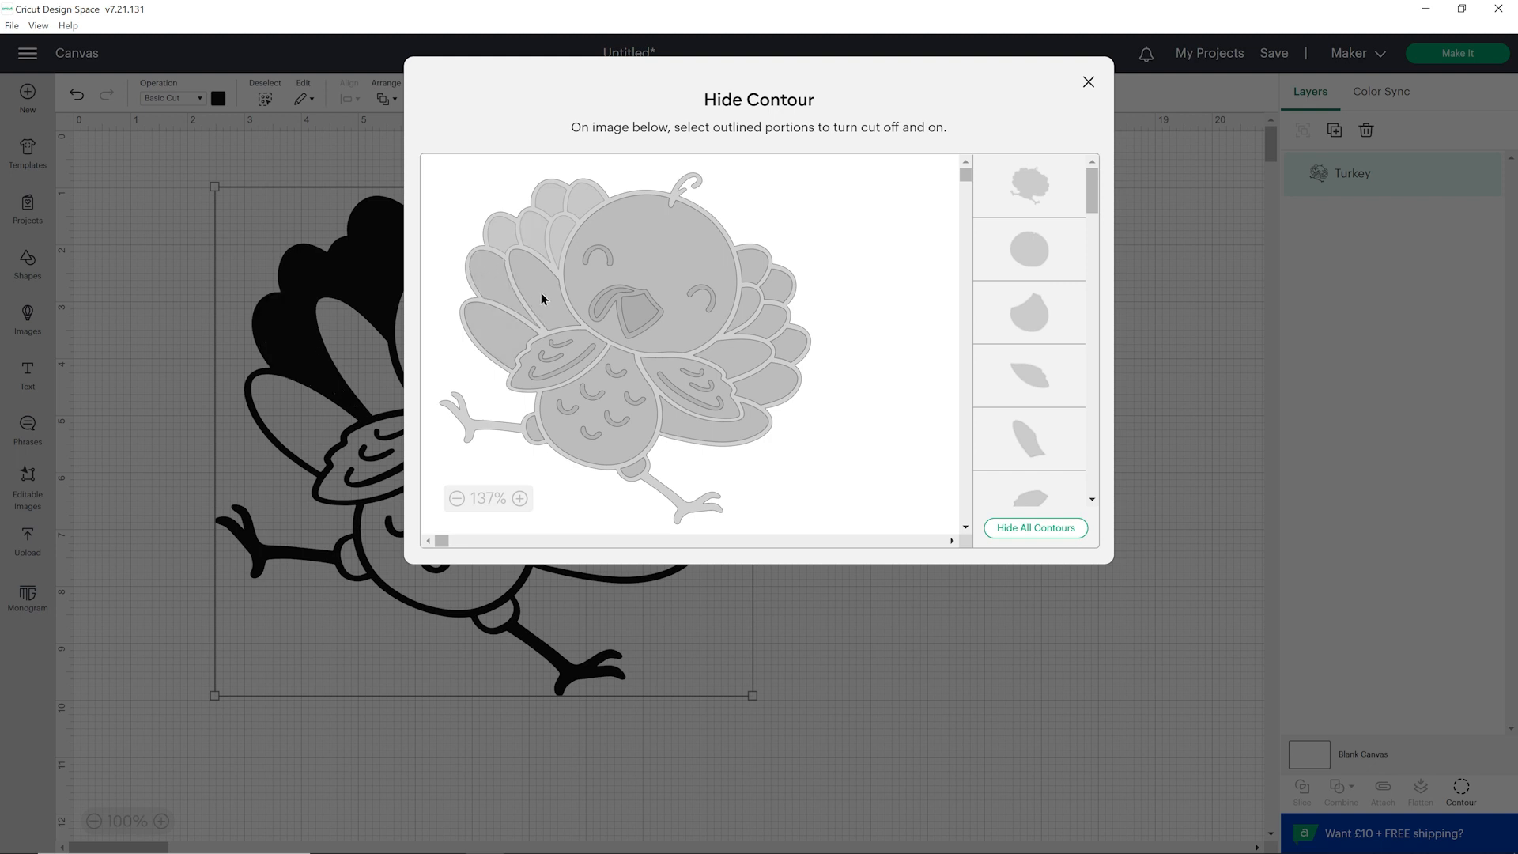
left_click(551, 311)
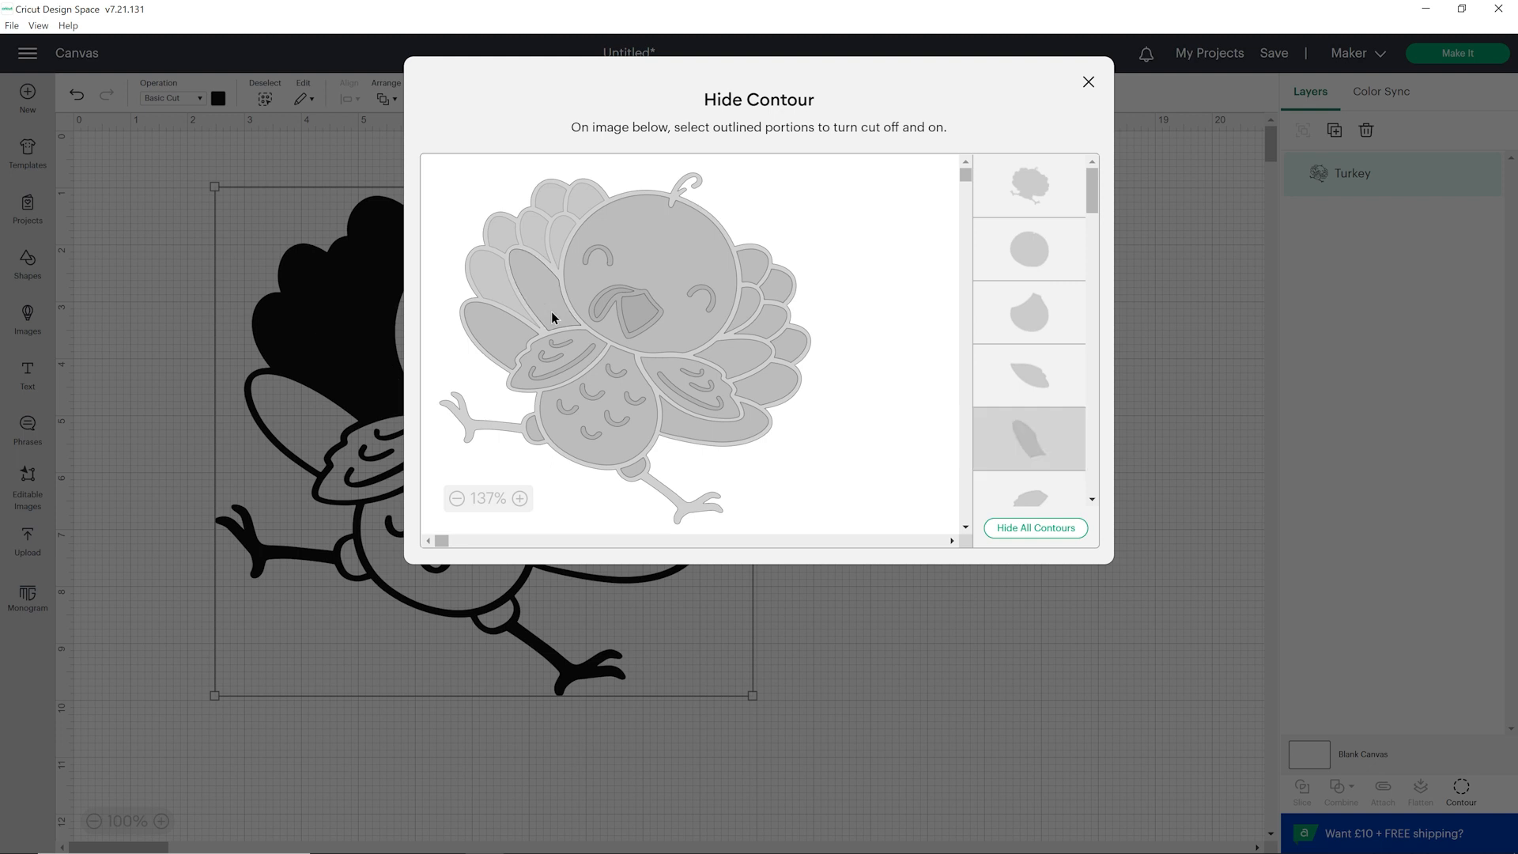
left_click(513, 337)
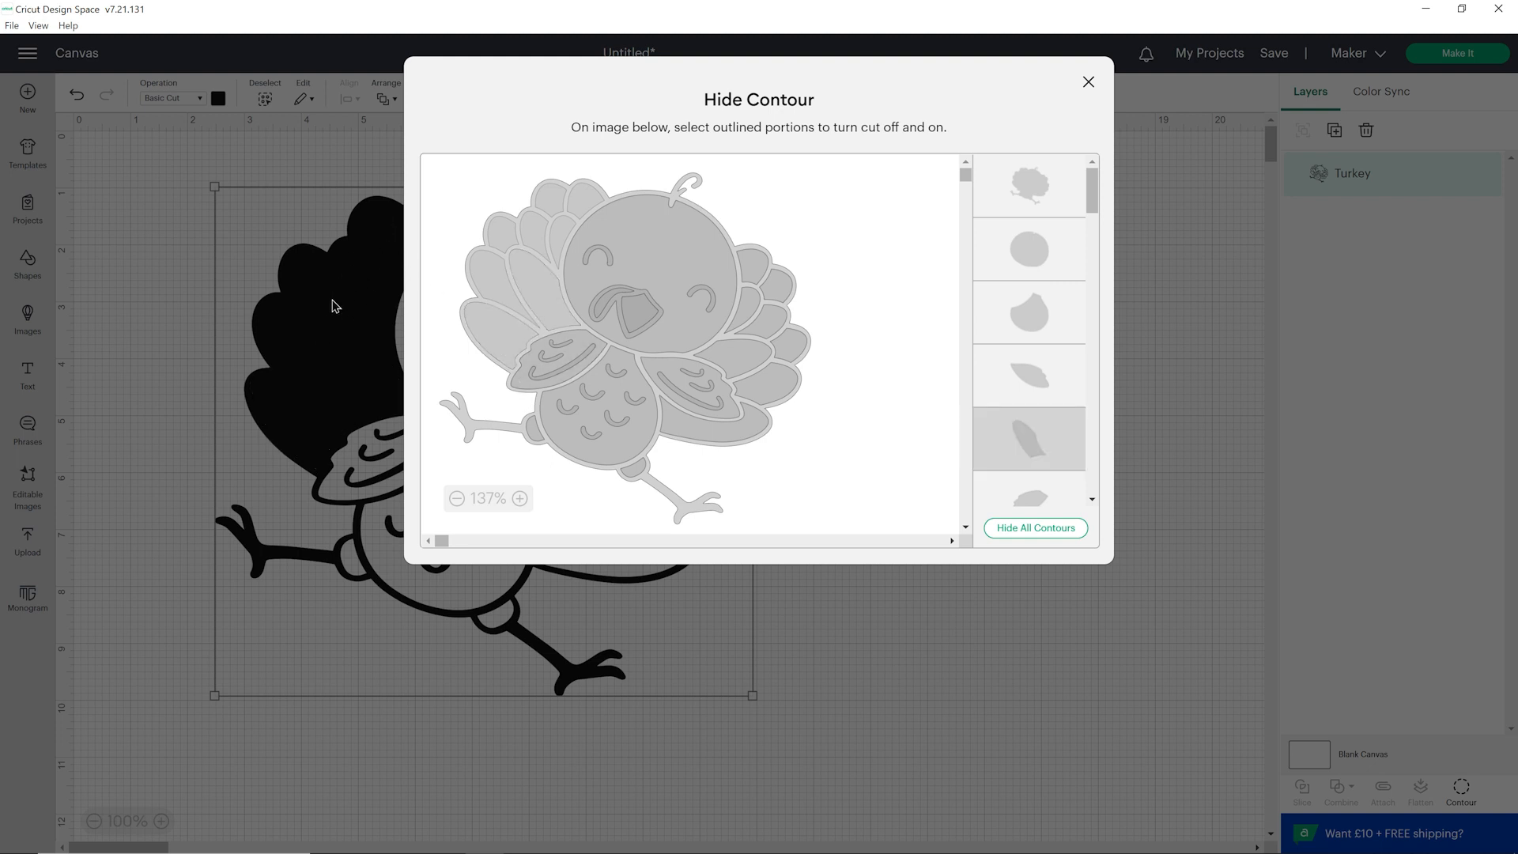
left_click(1087, 82)
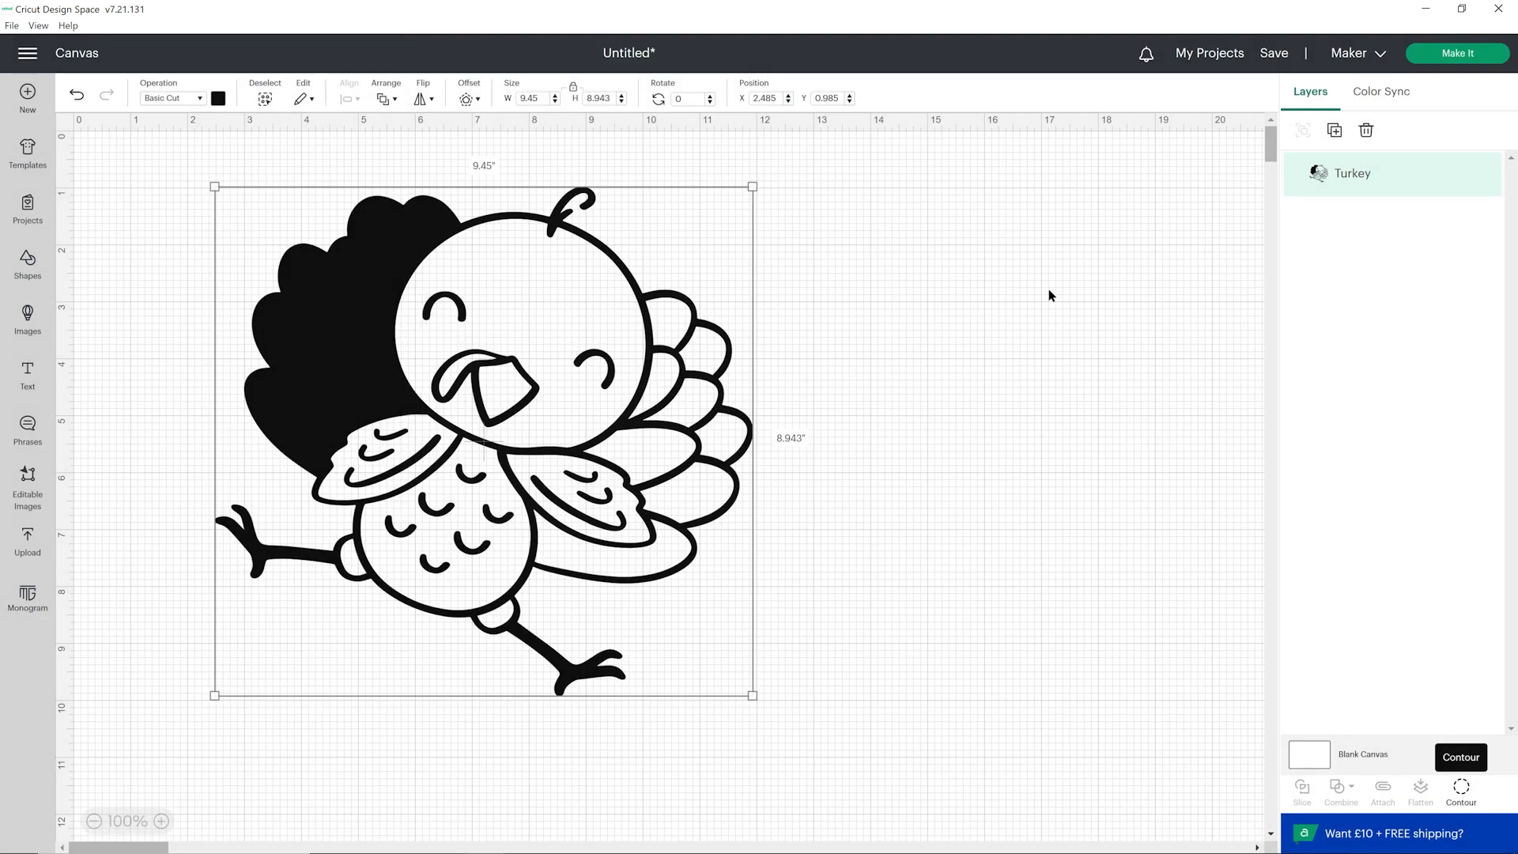